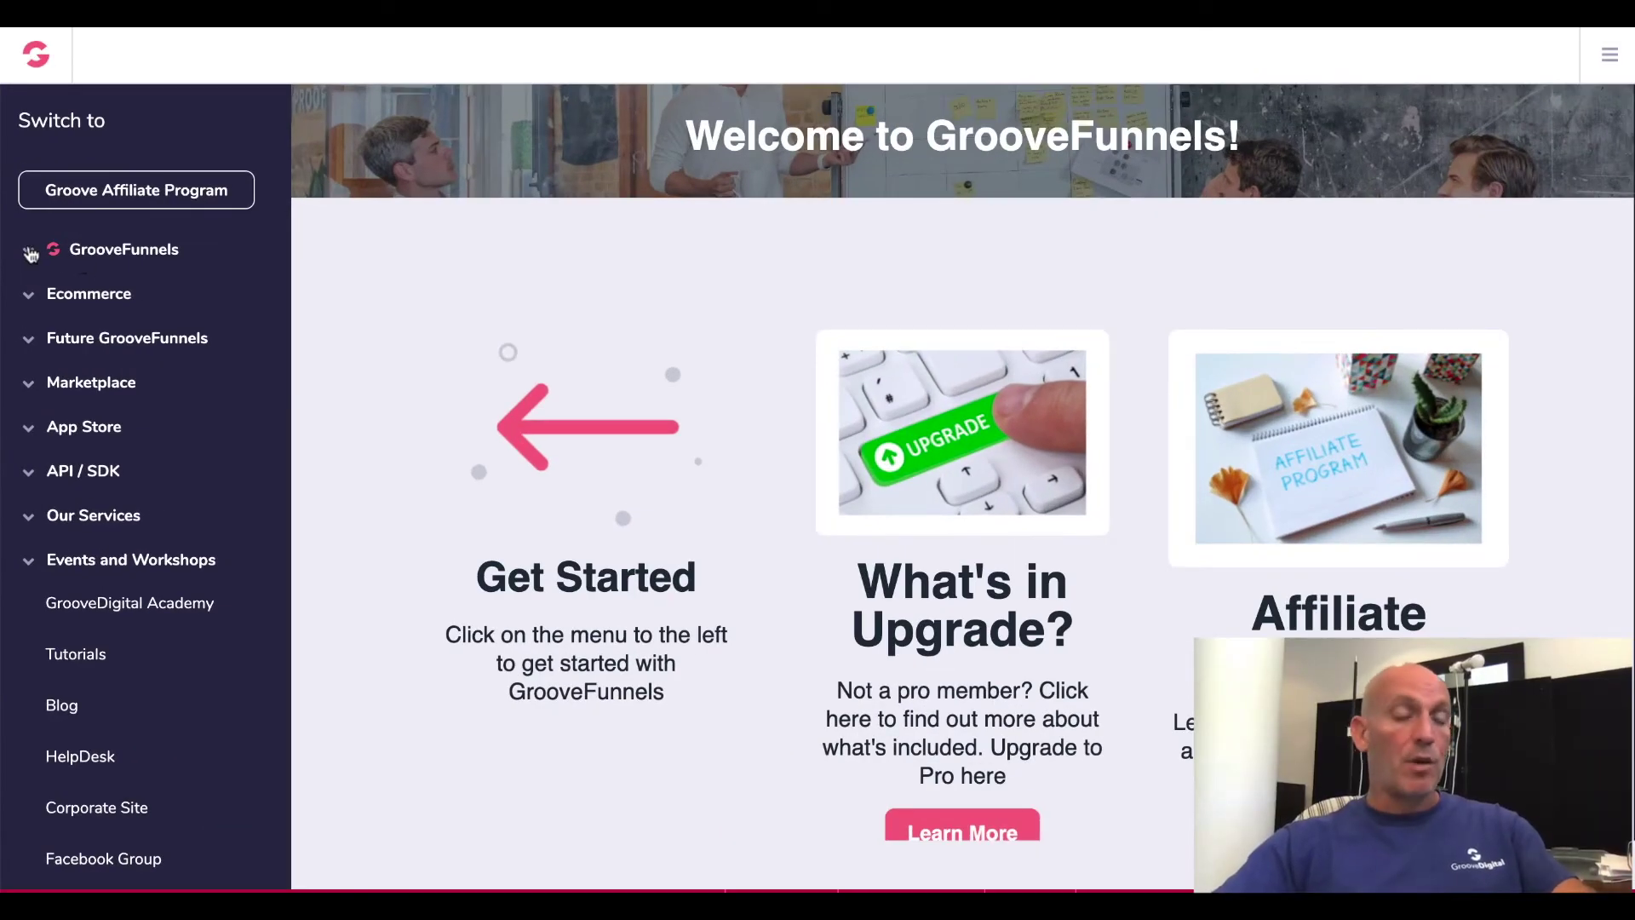
Expand the GrooveFunnels app group in the Switch to sidebar
click(31, 254)
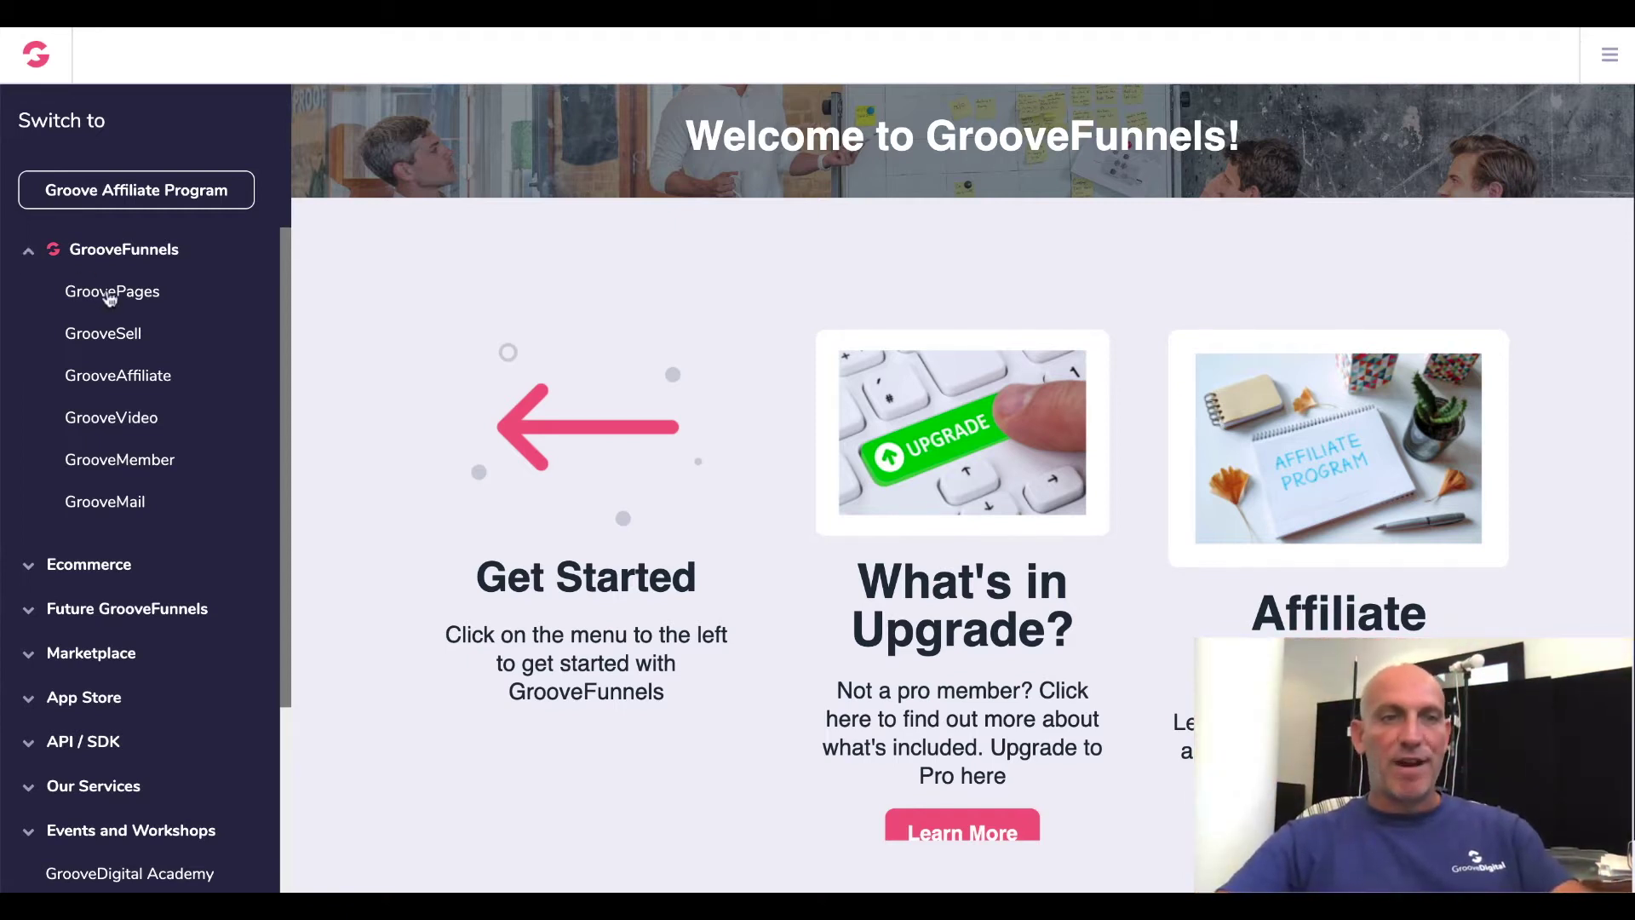
Log back in with the saved account and open the GrooveMember dashboard
click(134, 468)
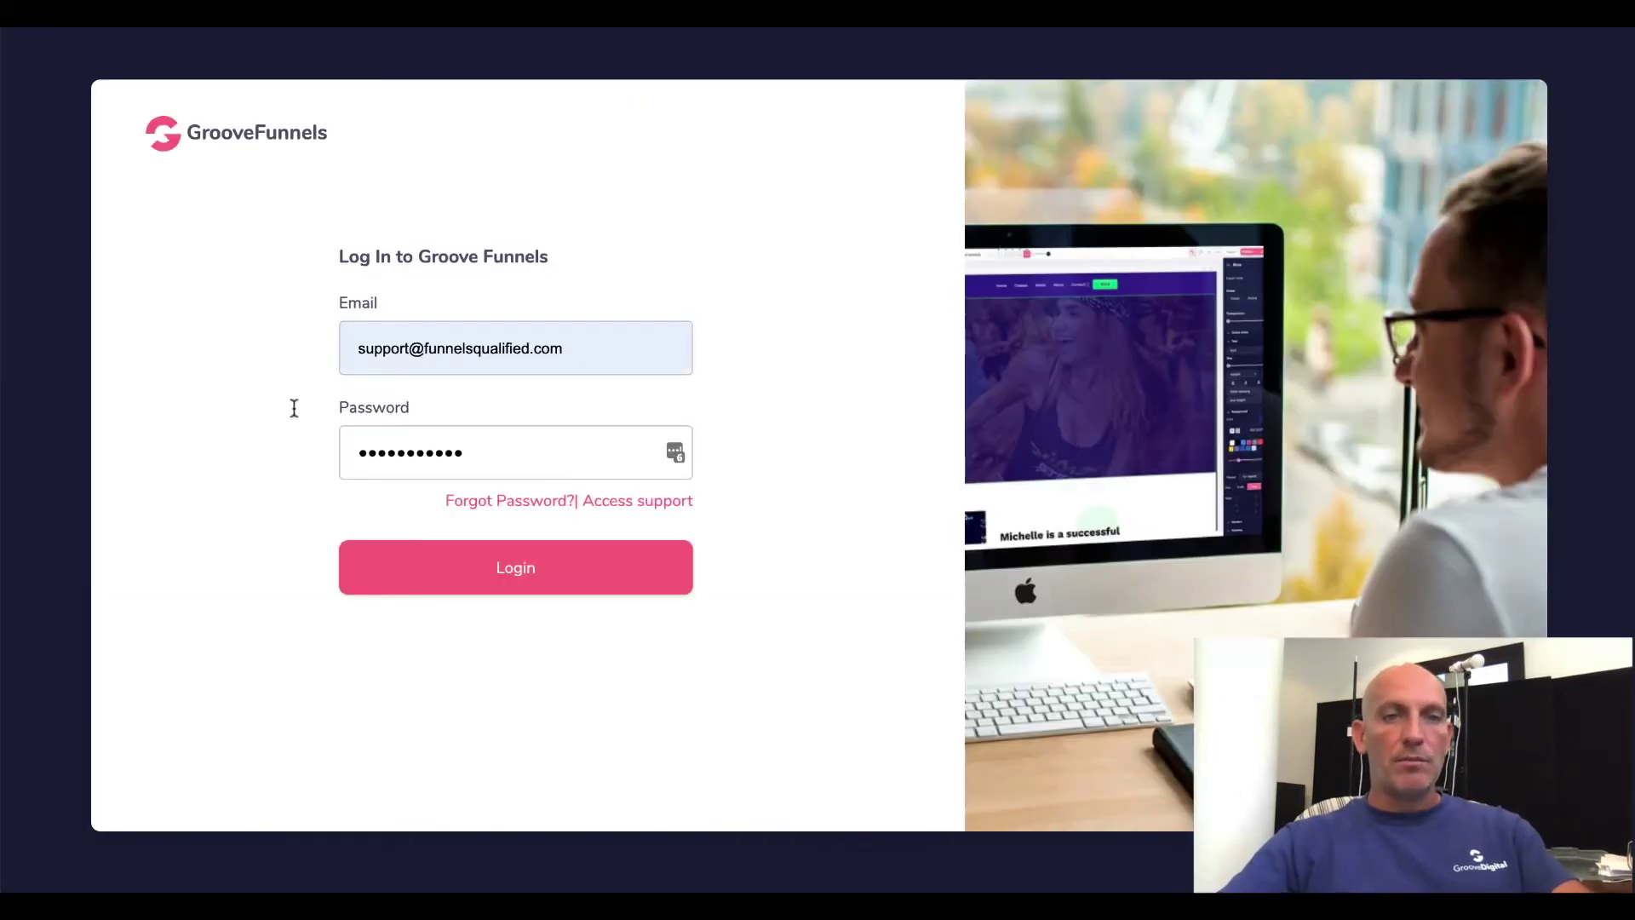
click(506, 348)
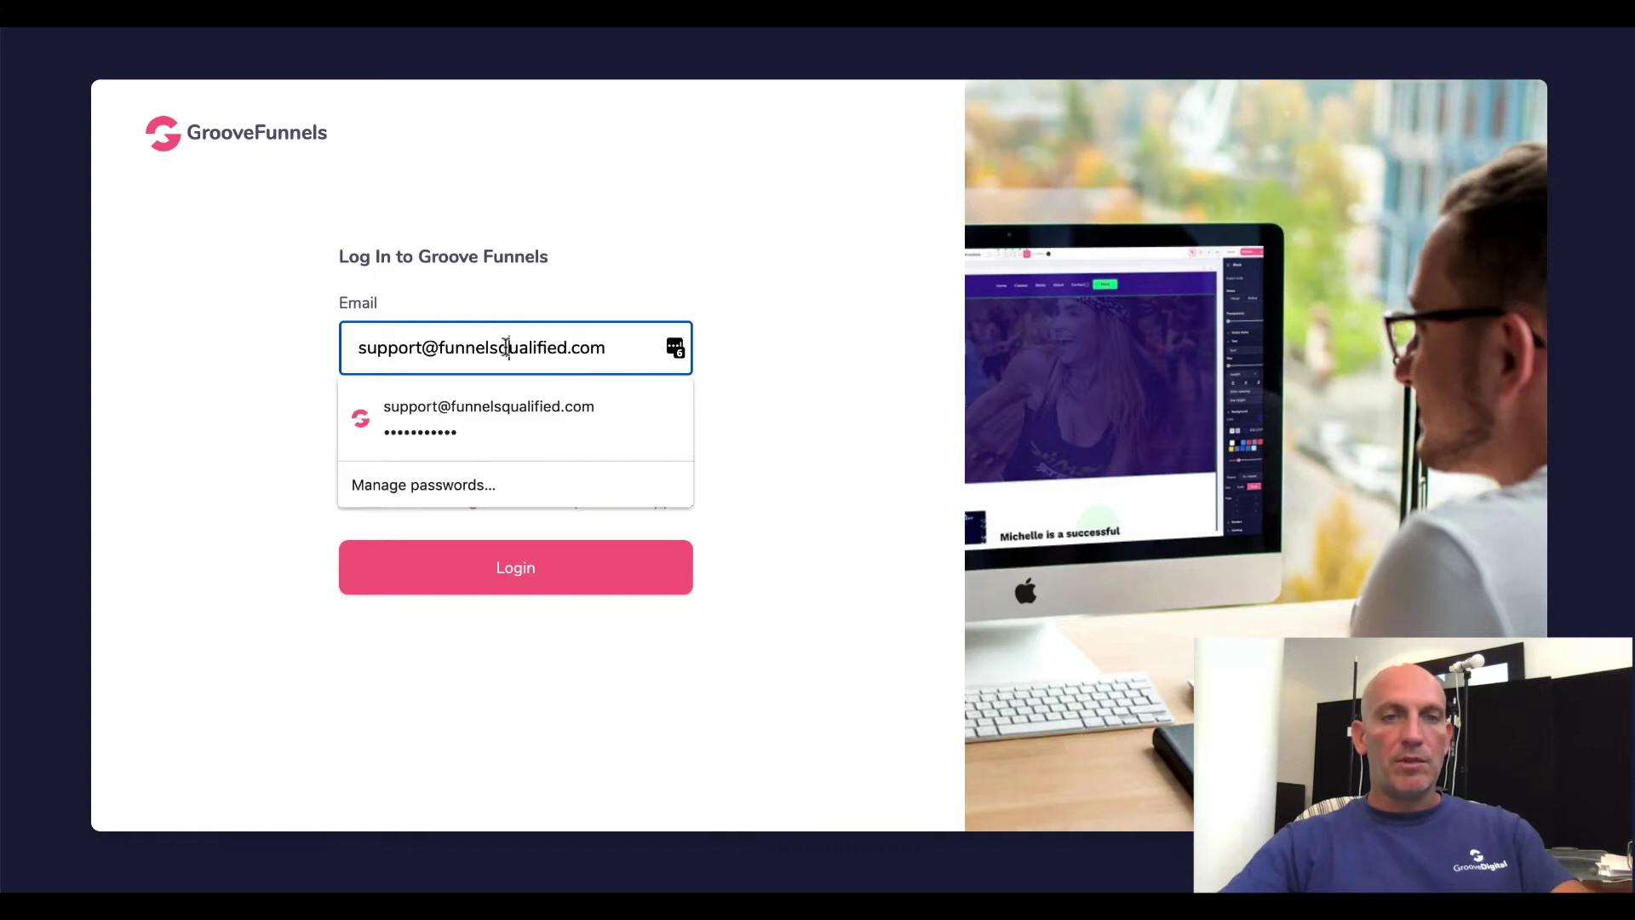
triple_click(506, 347)
click(524, 601)
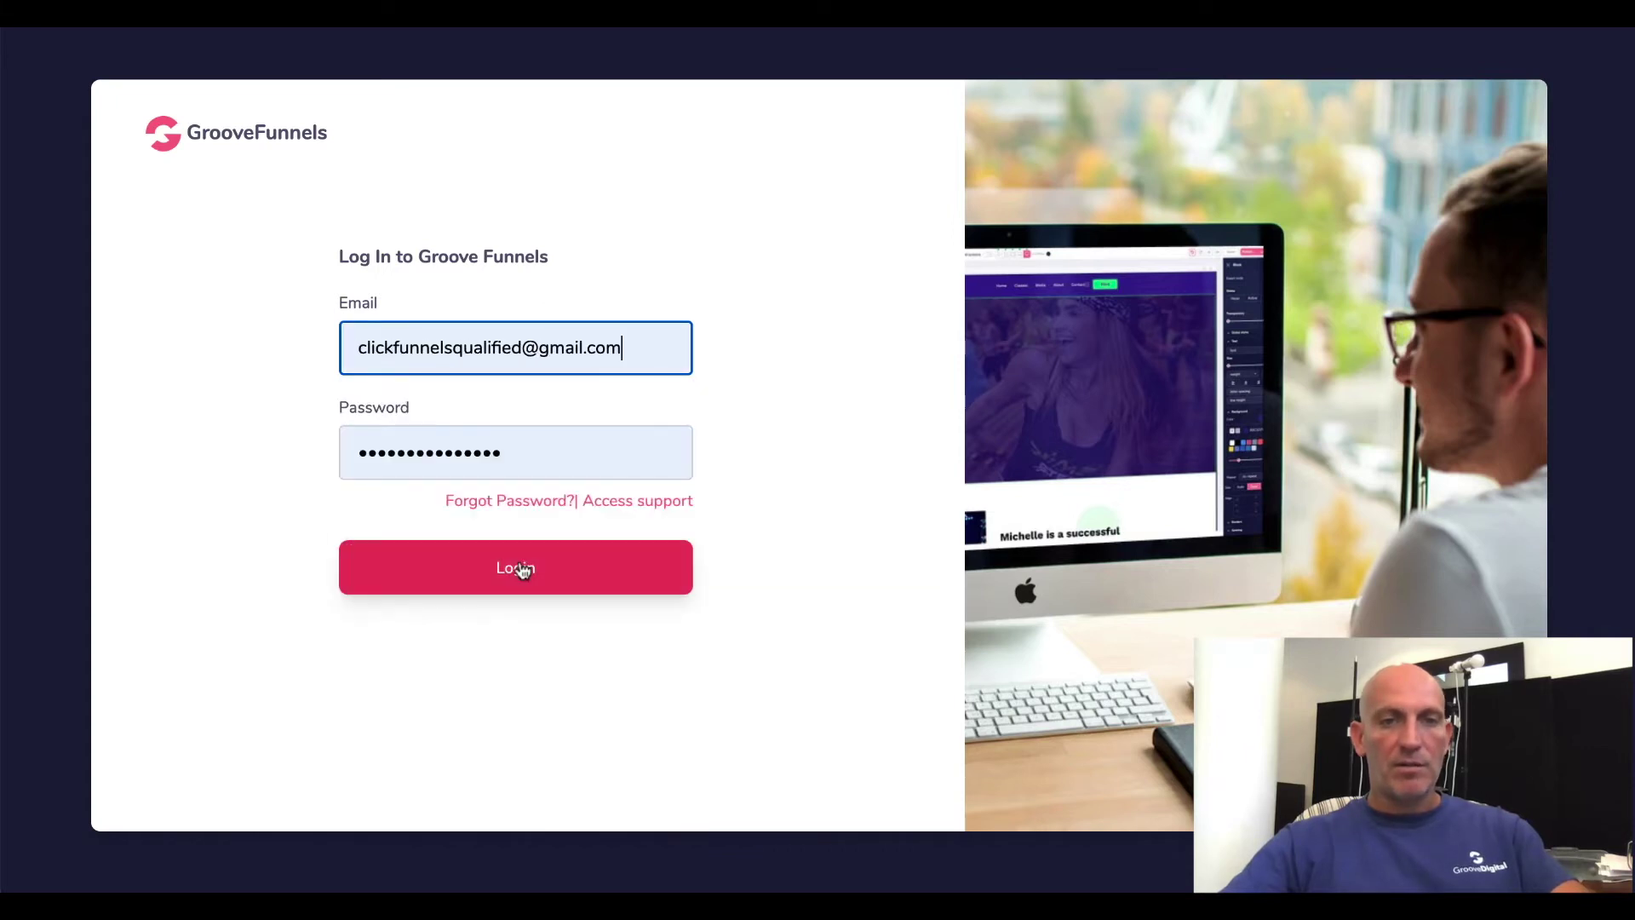
click(522, 570)
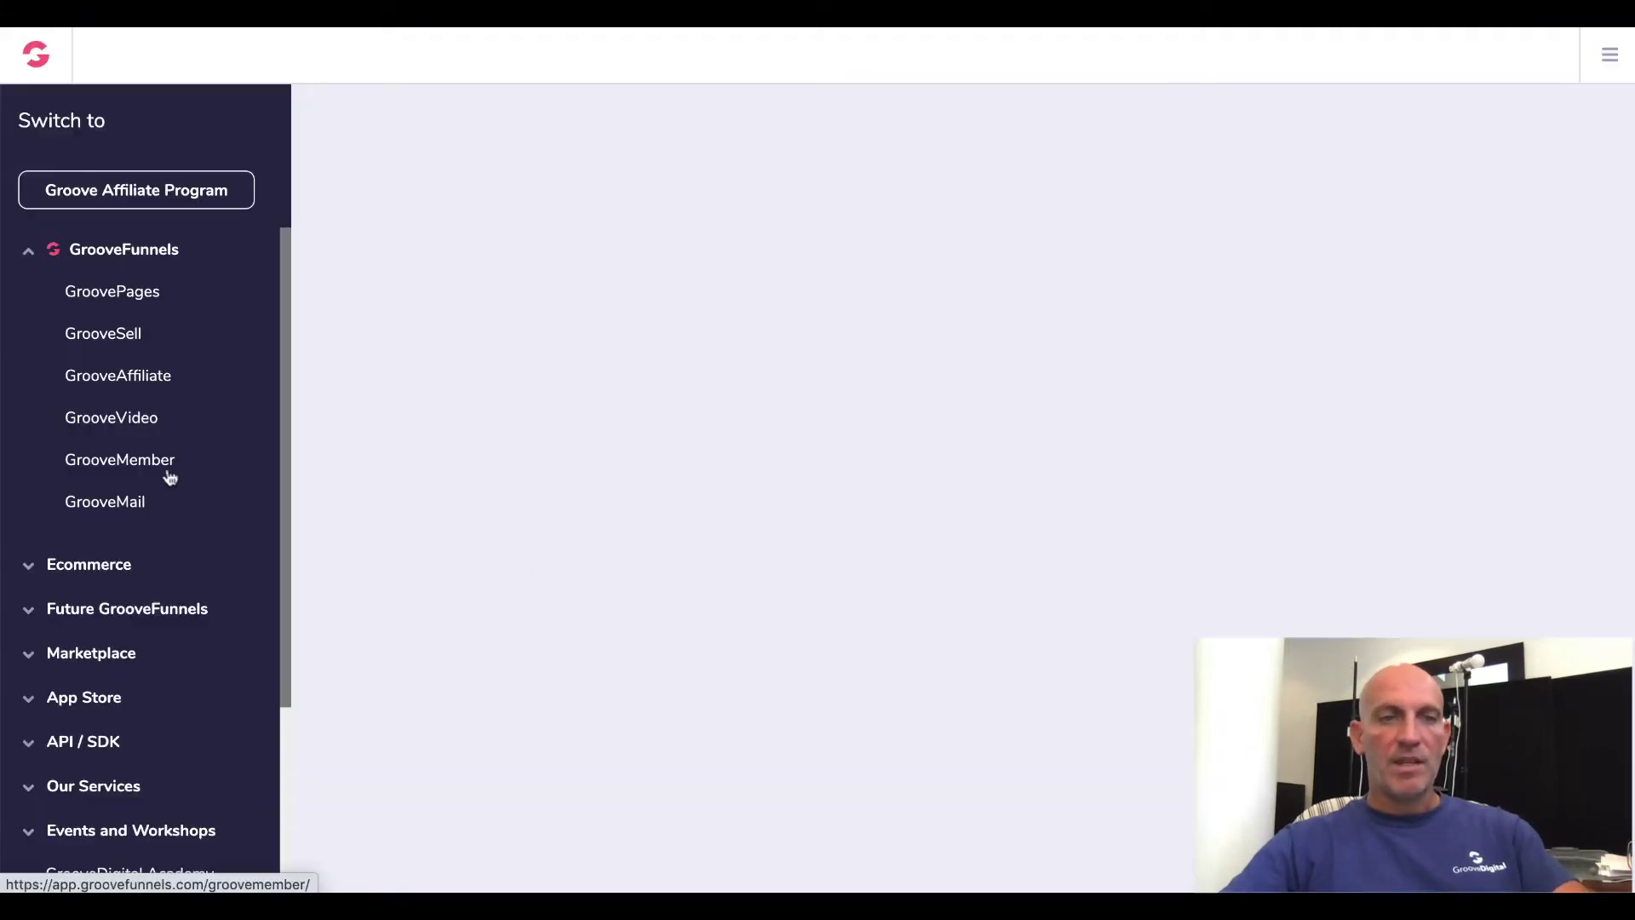
click(130, 464)
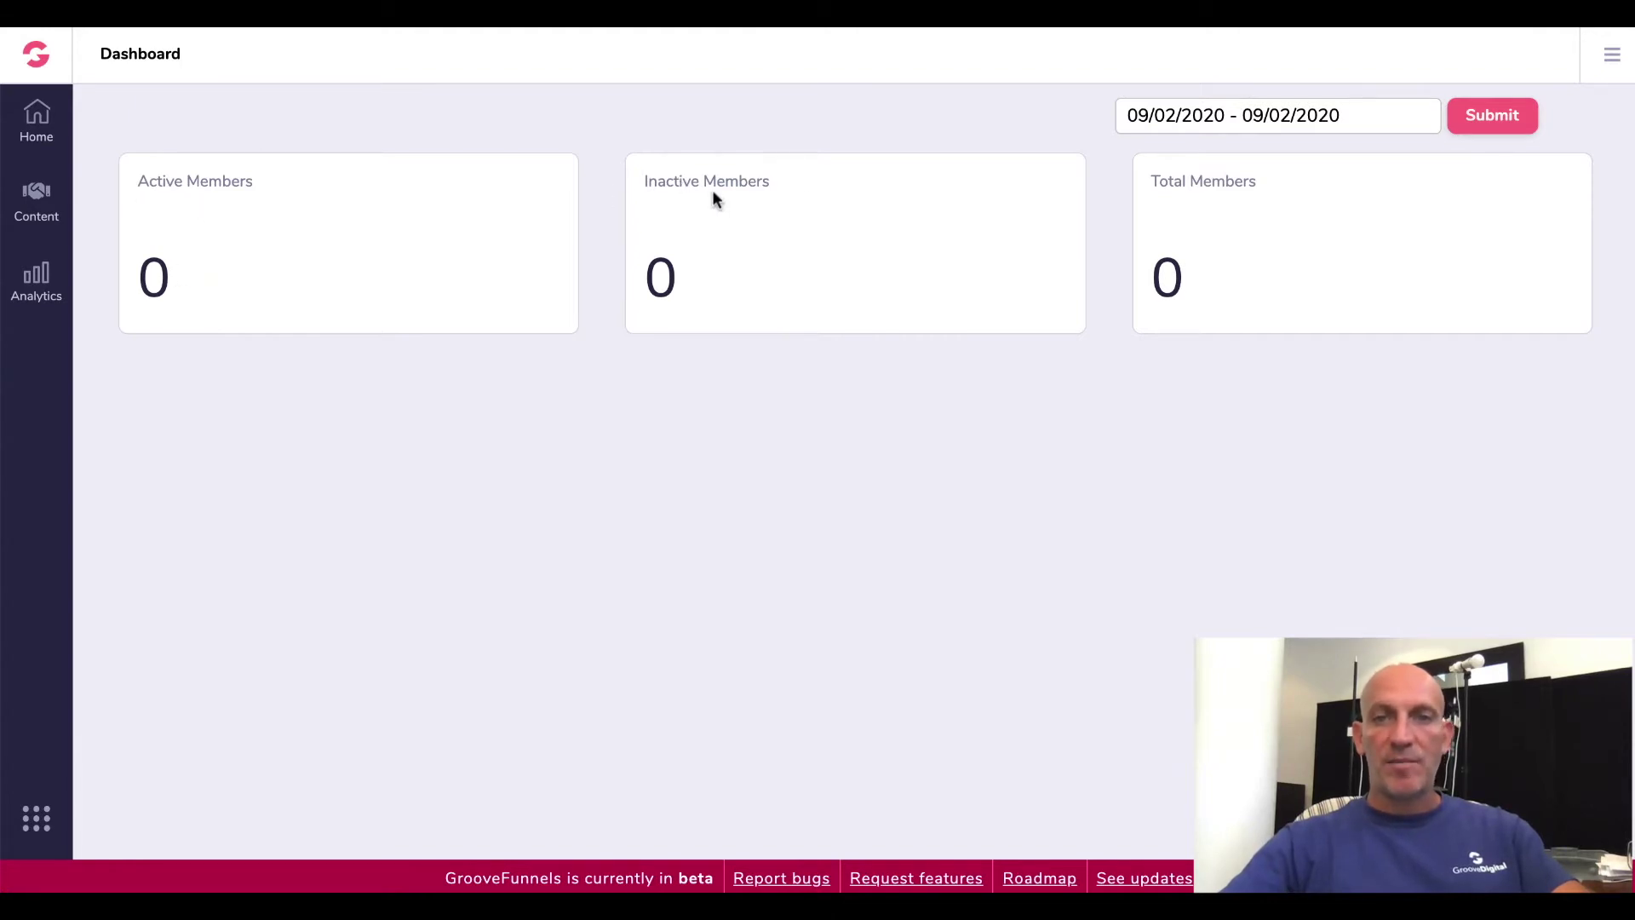
Limit the dashboard statistics to the Last 7 Days and show the Content section's pages
click(1500, 118)
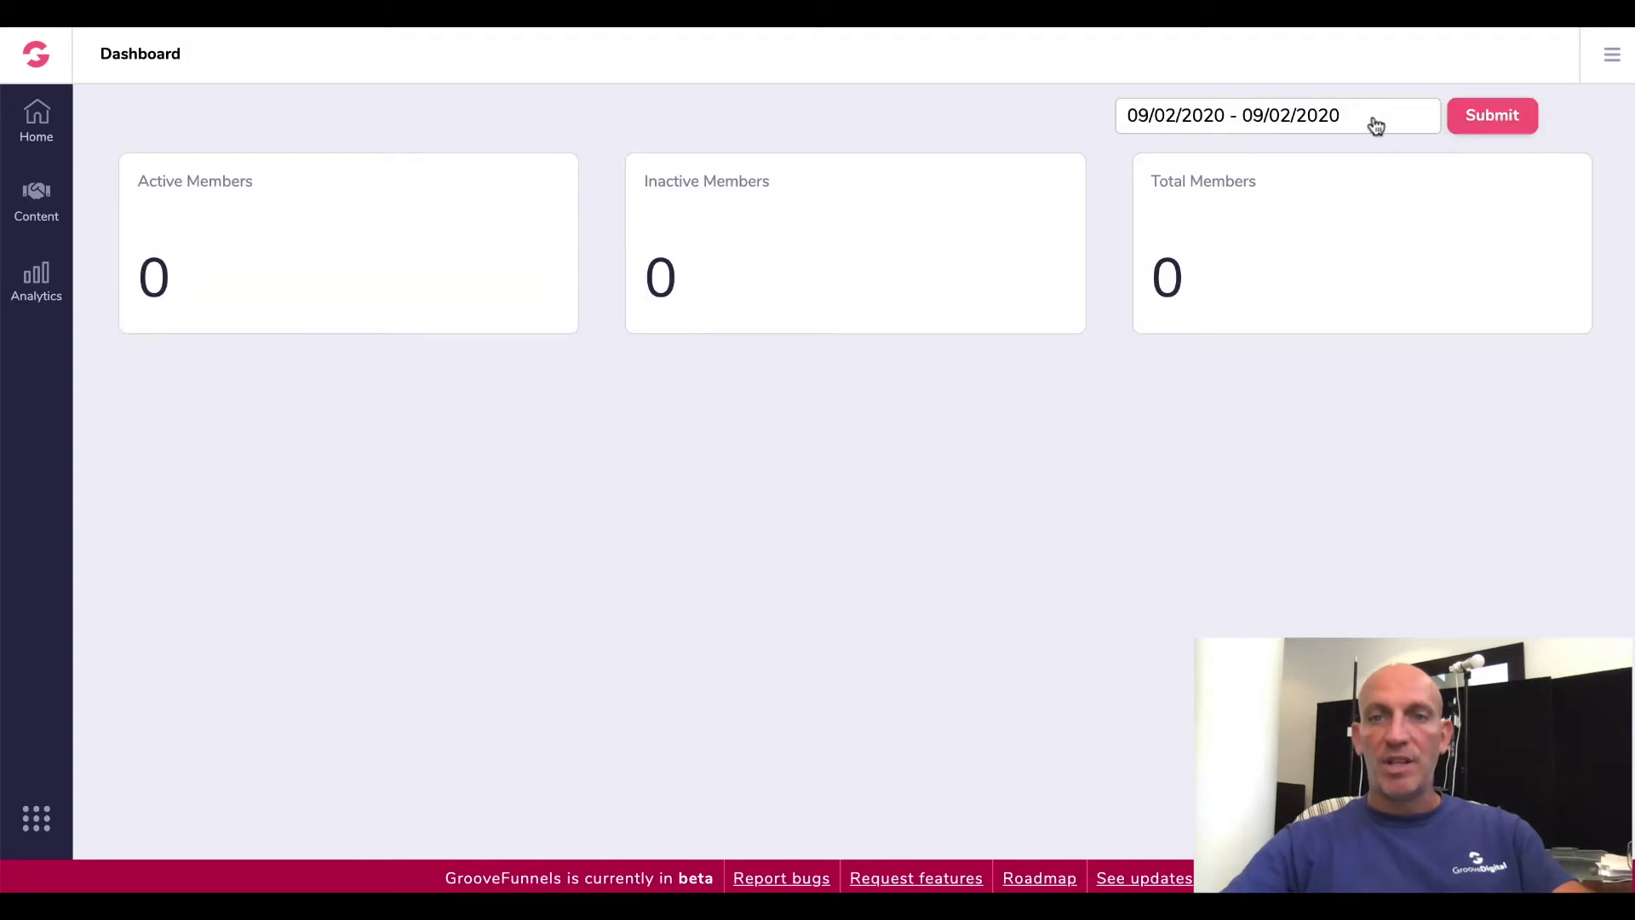
click(1371, 124)
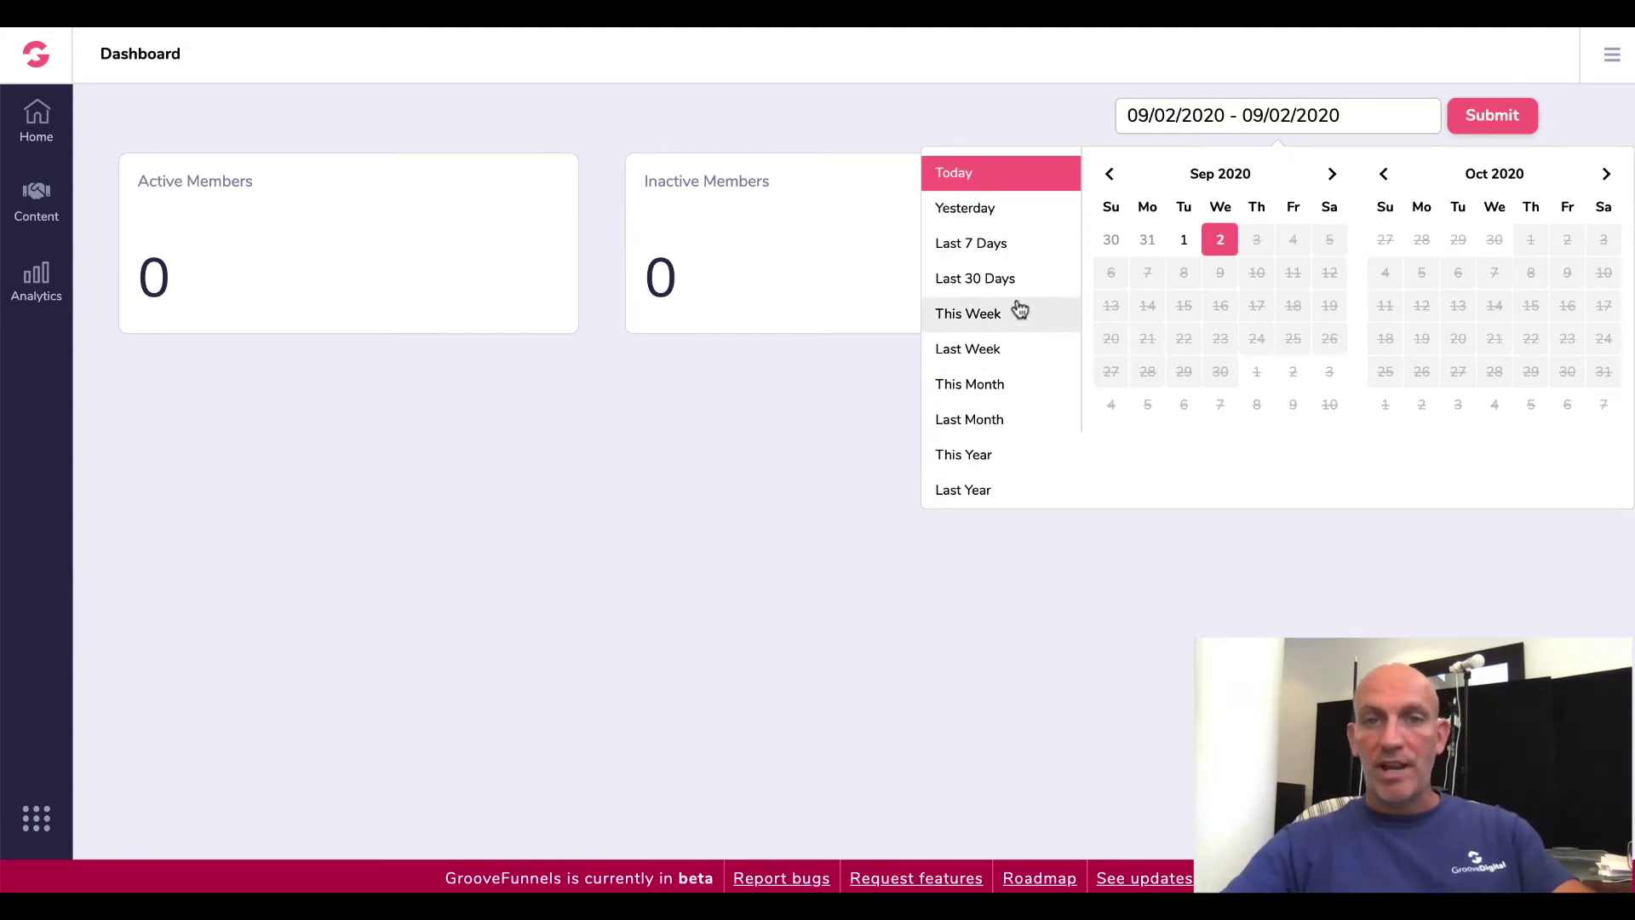
click(1007, 254)
click(1490, 106)
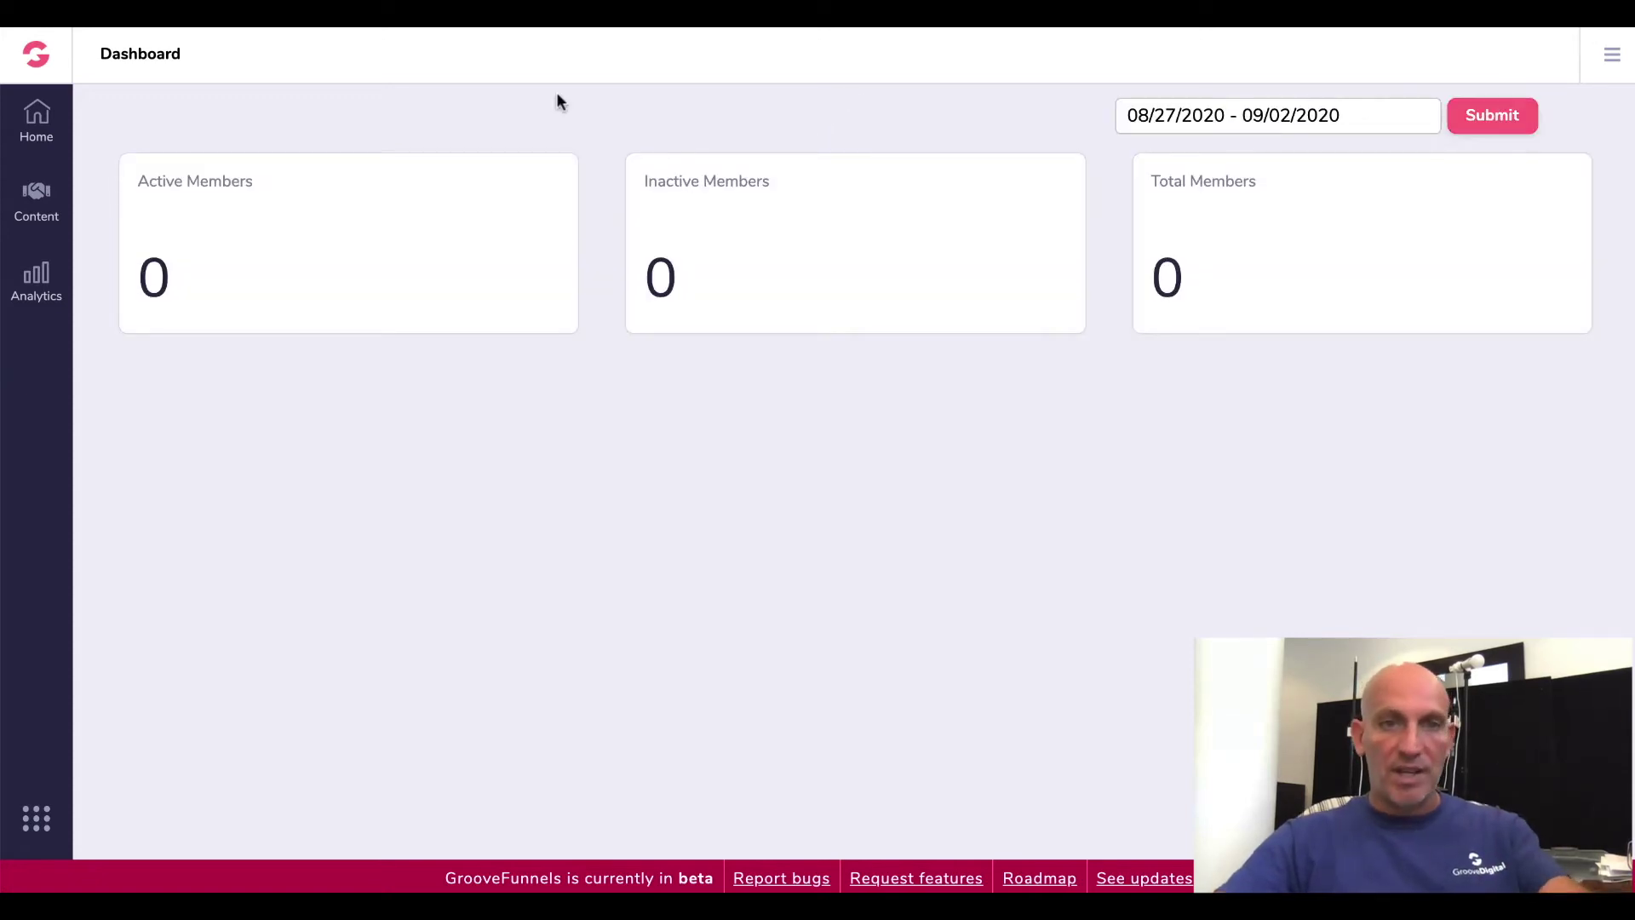
click(40, 119)
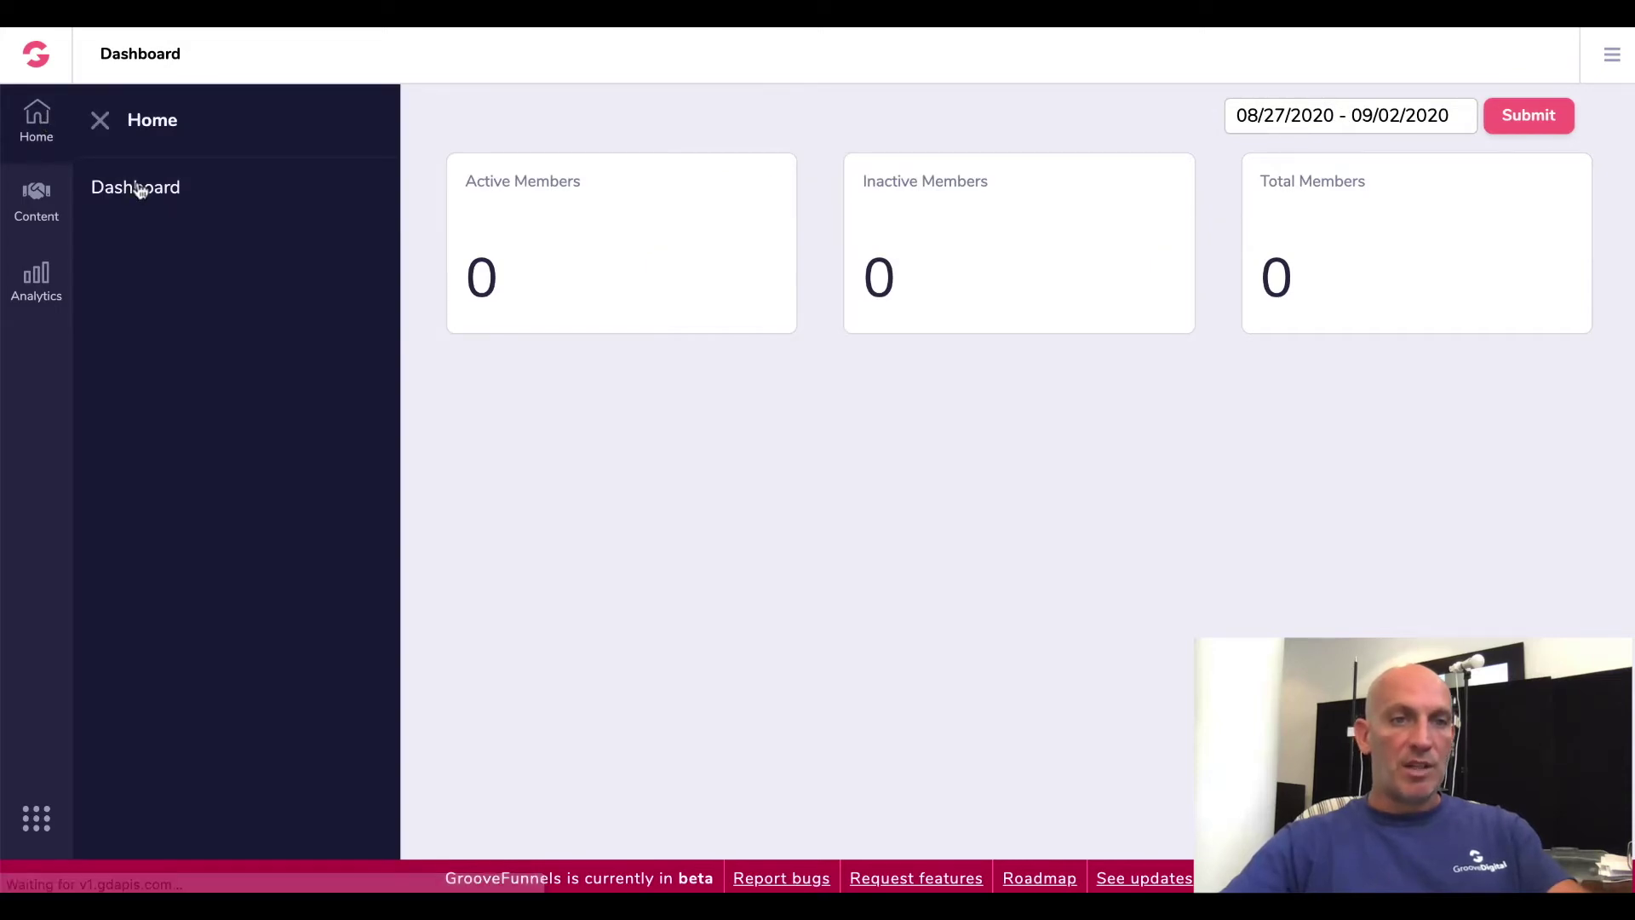
click(37, 198)
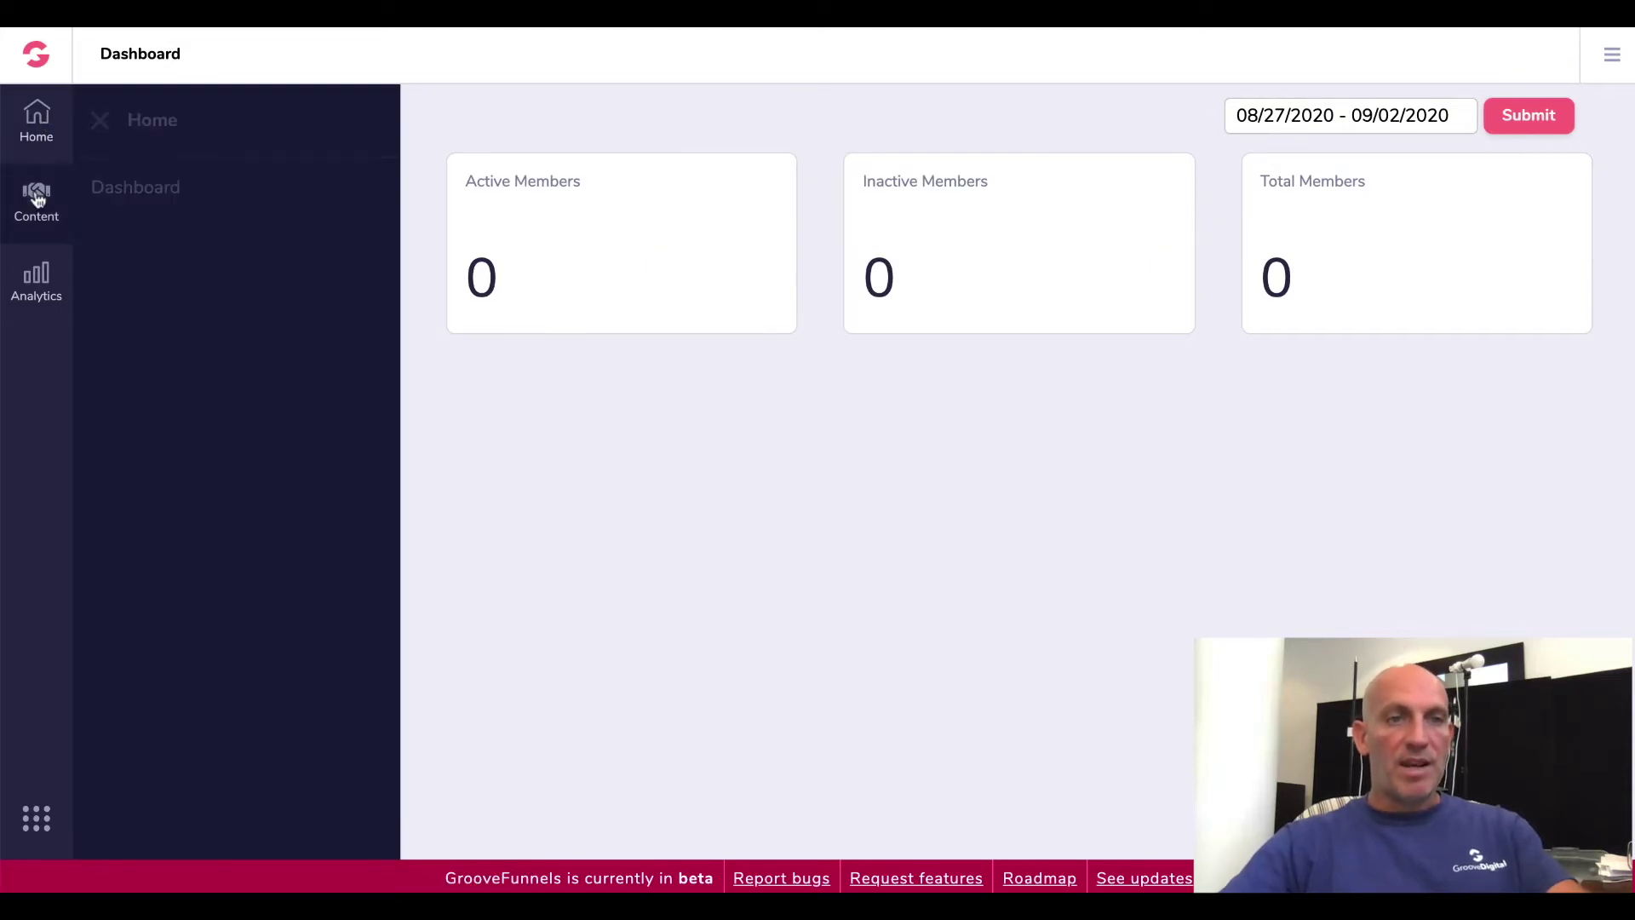
Start a new membership from Memberships and enter the name 'Group Coaching Code'
click(161, 192)
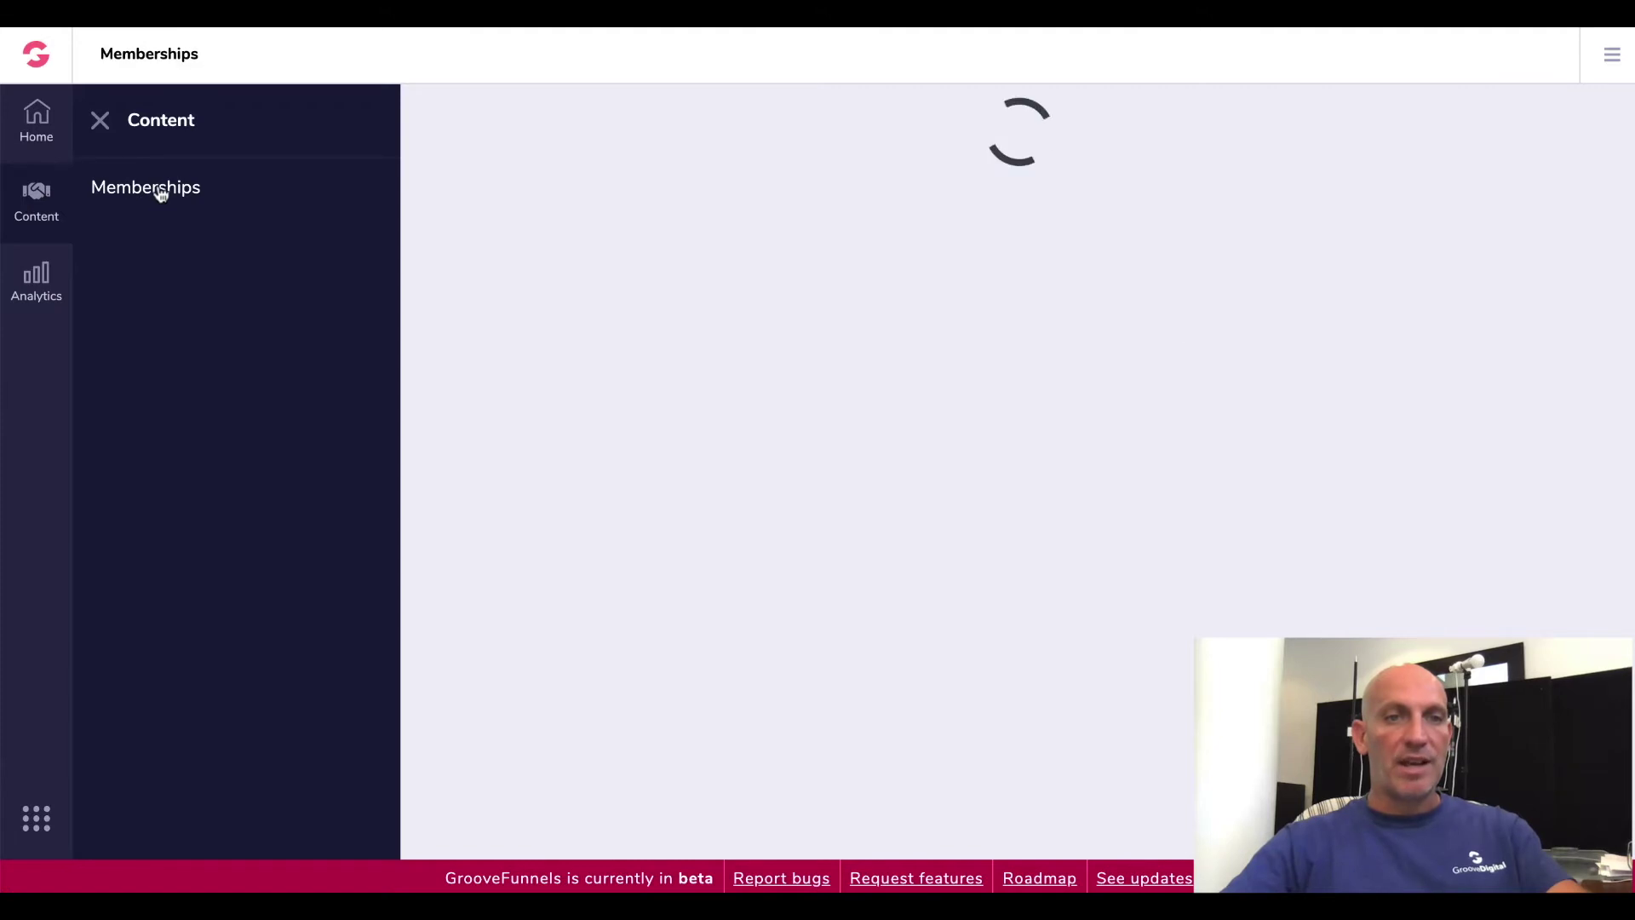
click(1424, 64)
click(833, 401)
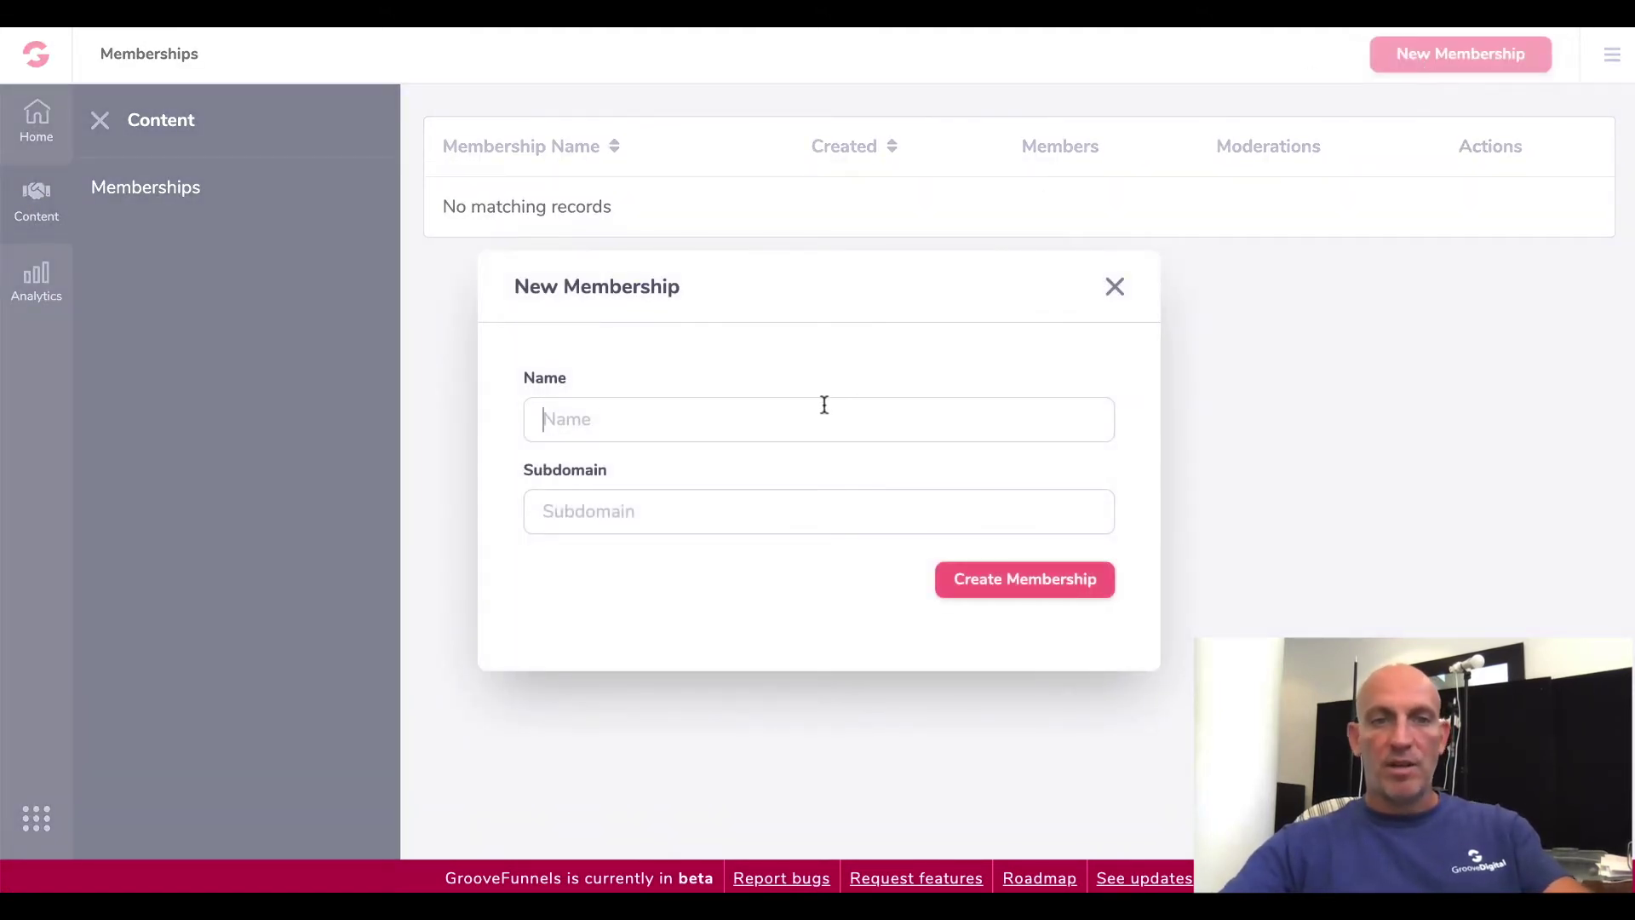
text(Grou)
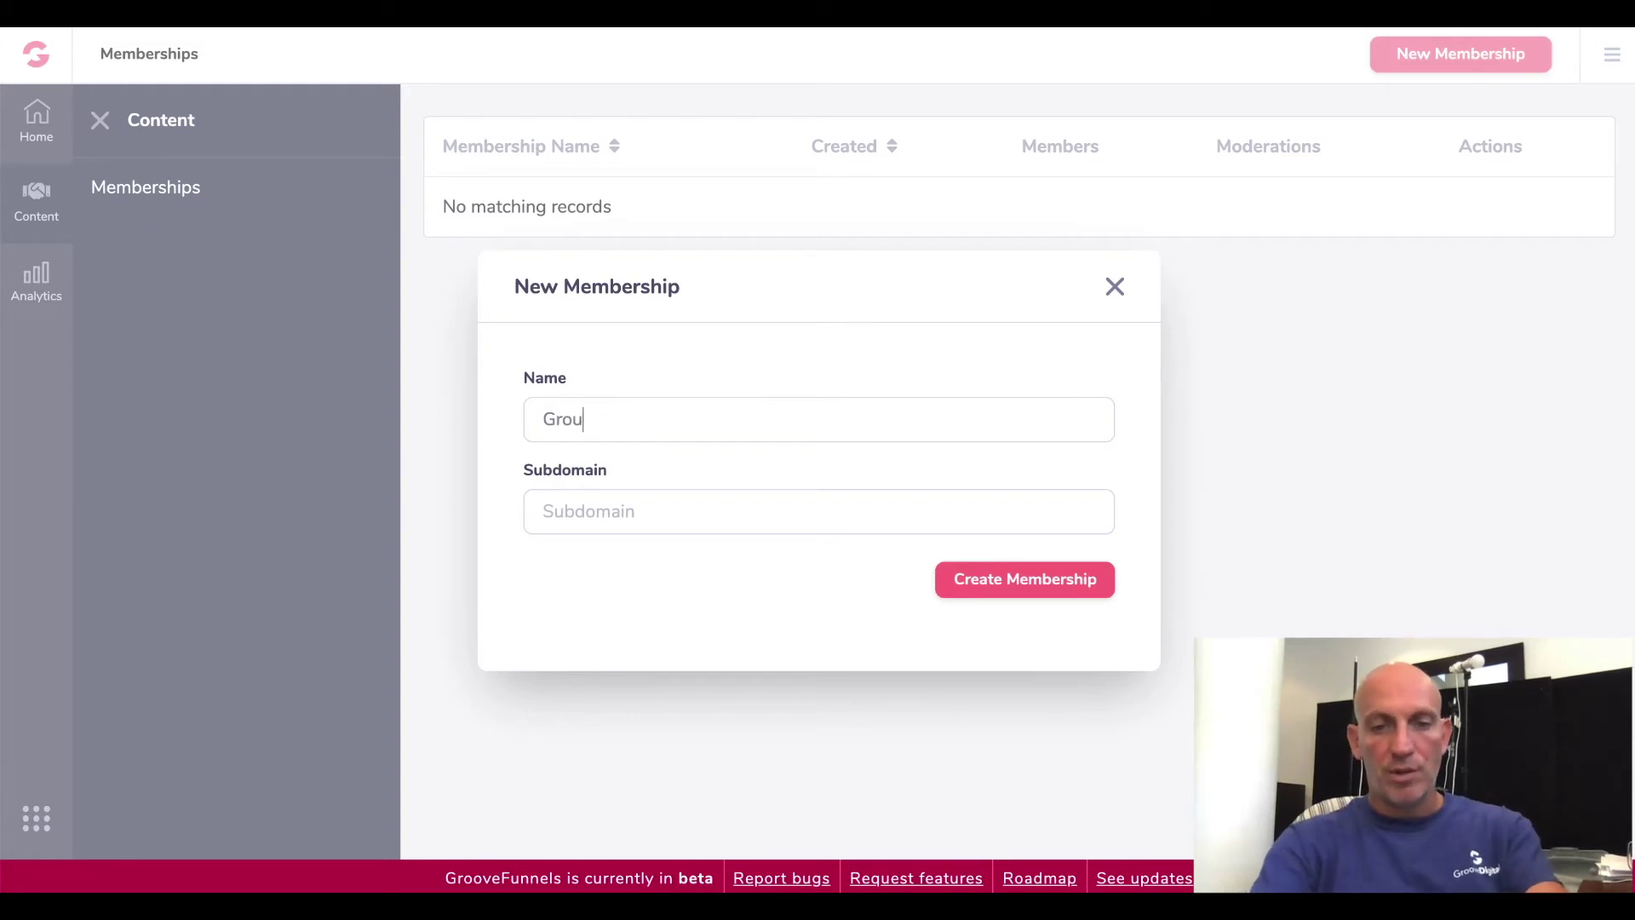
text(p Coaching Code)
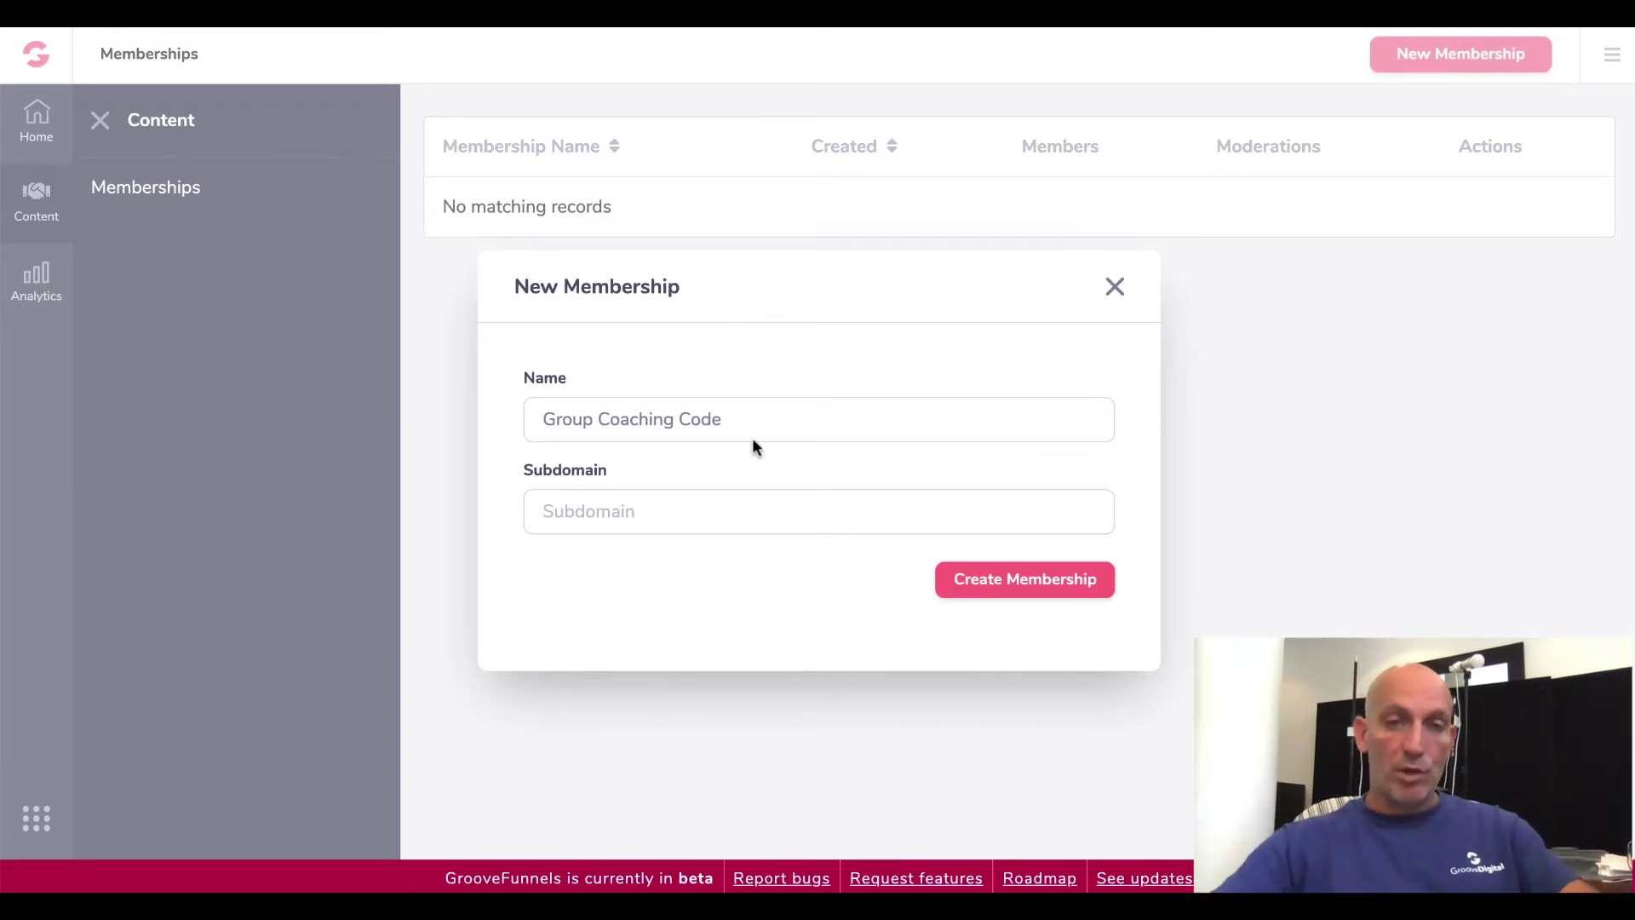
Set the subdomain to GroupCoachingCode and create the membership
triple_click(667, 419)
key(ctrl+c)
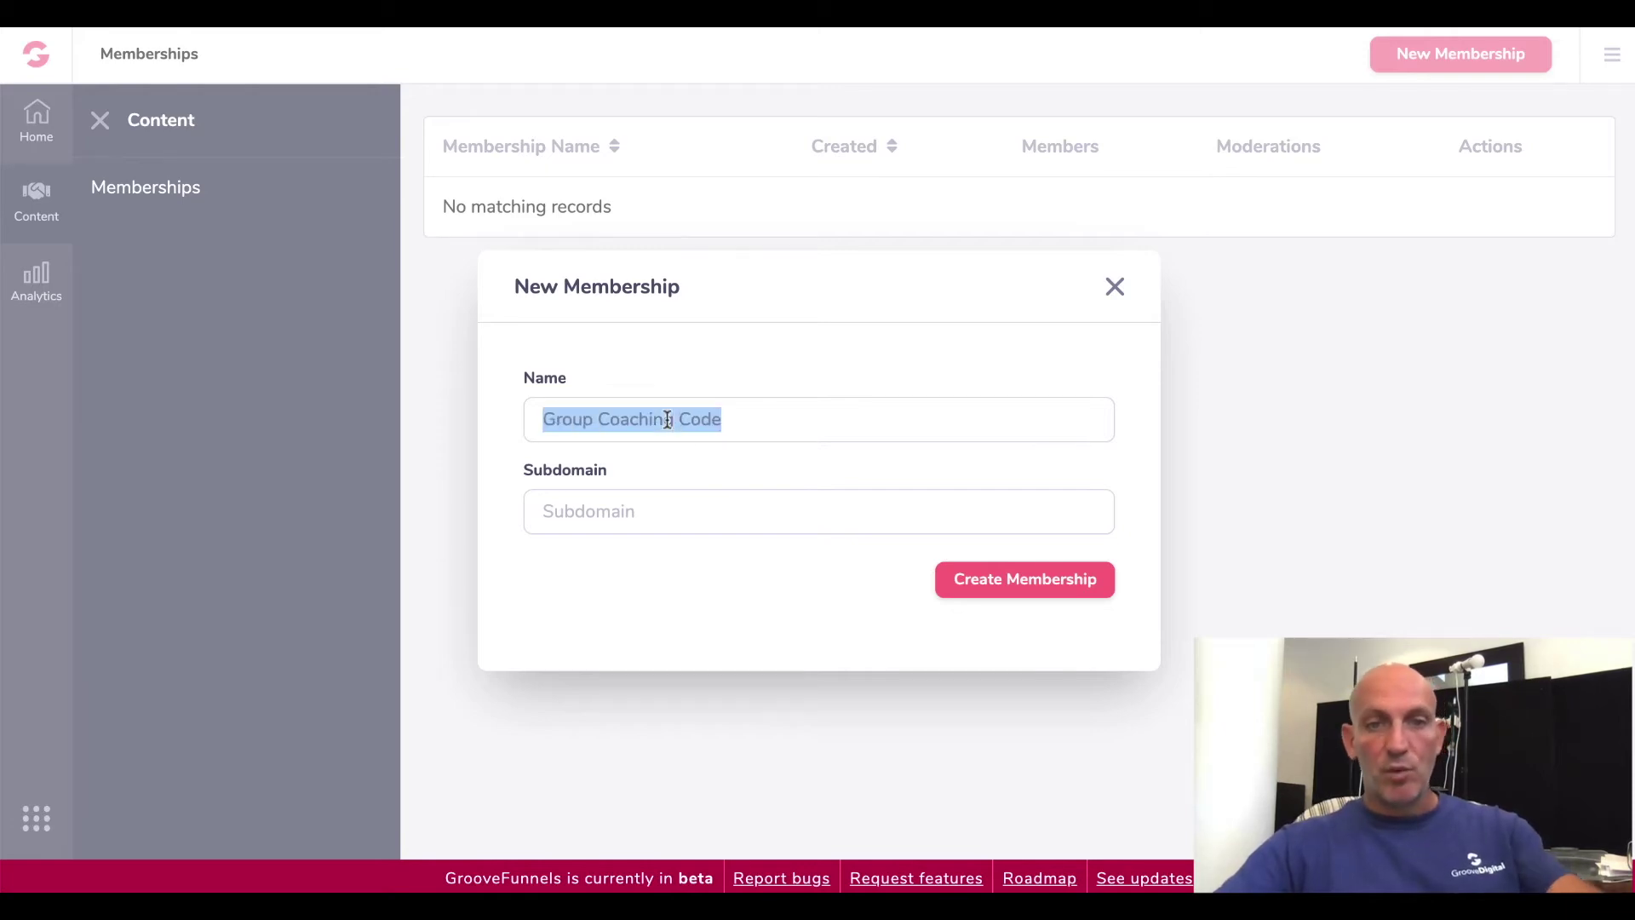
click(672, 524)
key(ctrl+v)
key(BackSpace)
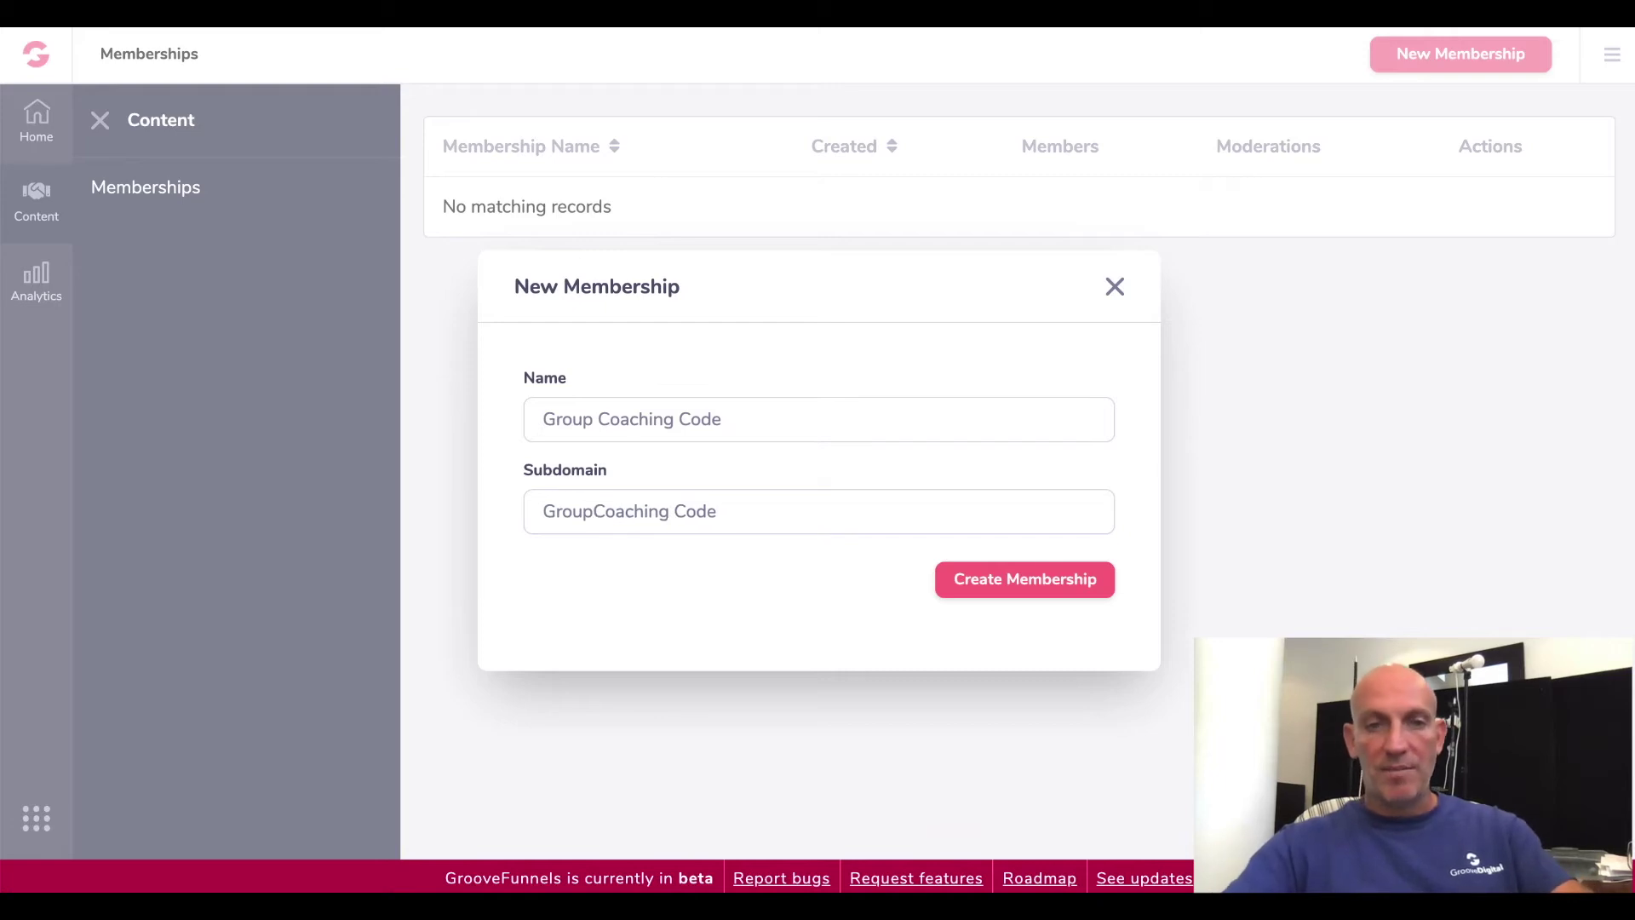
click(678, 511)
key(BackSpace)
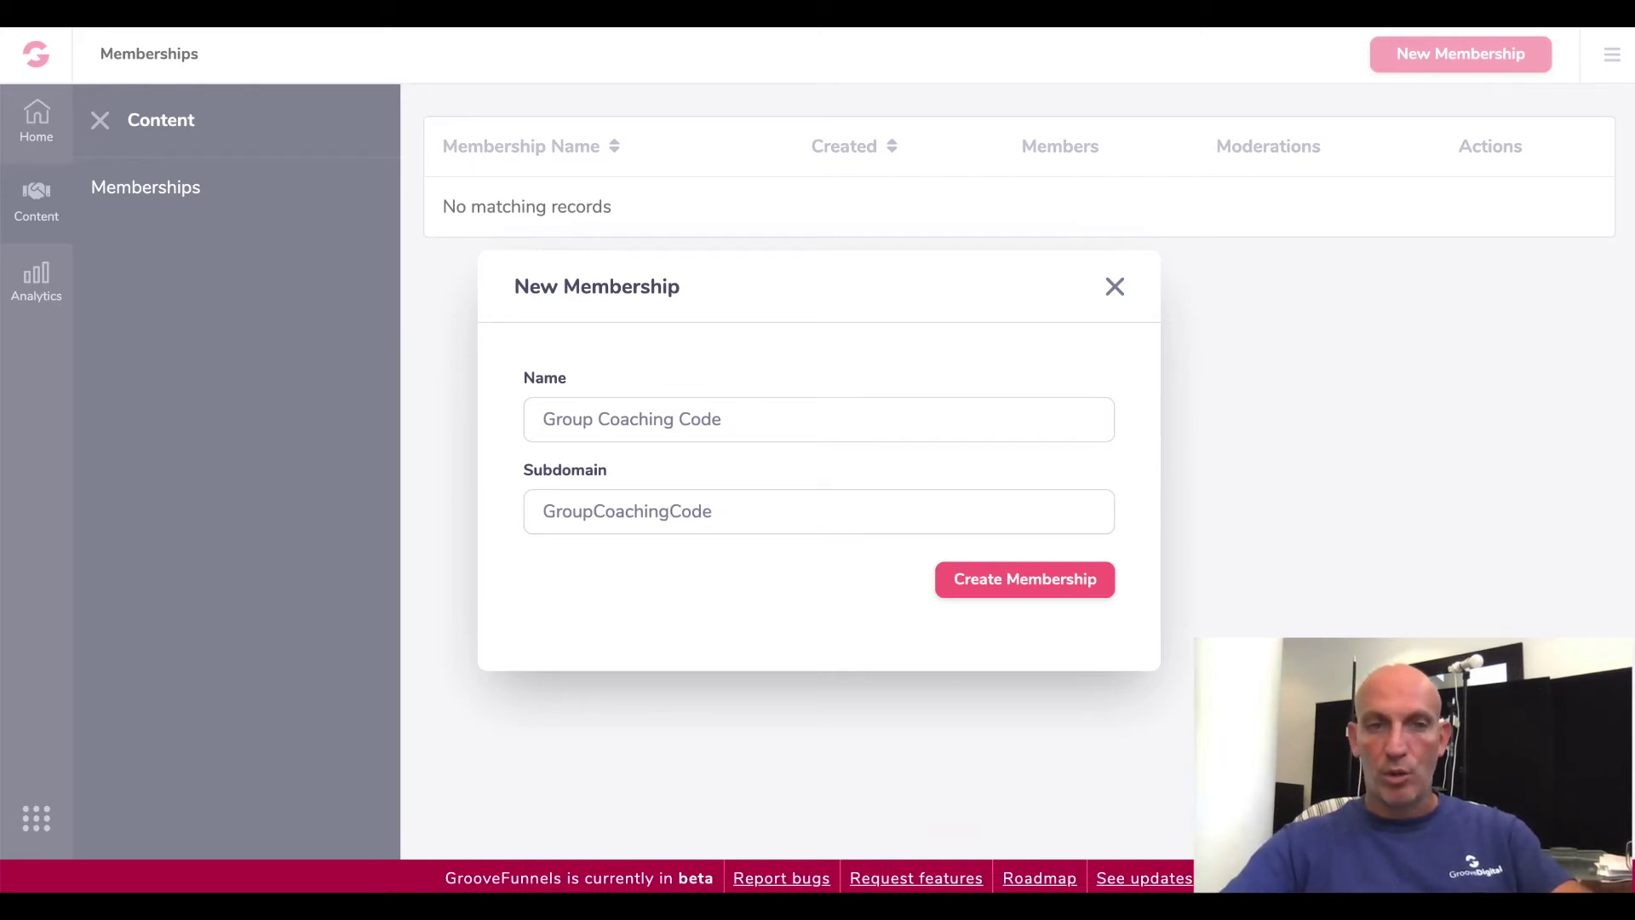
double_click(588, 514)
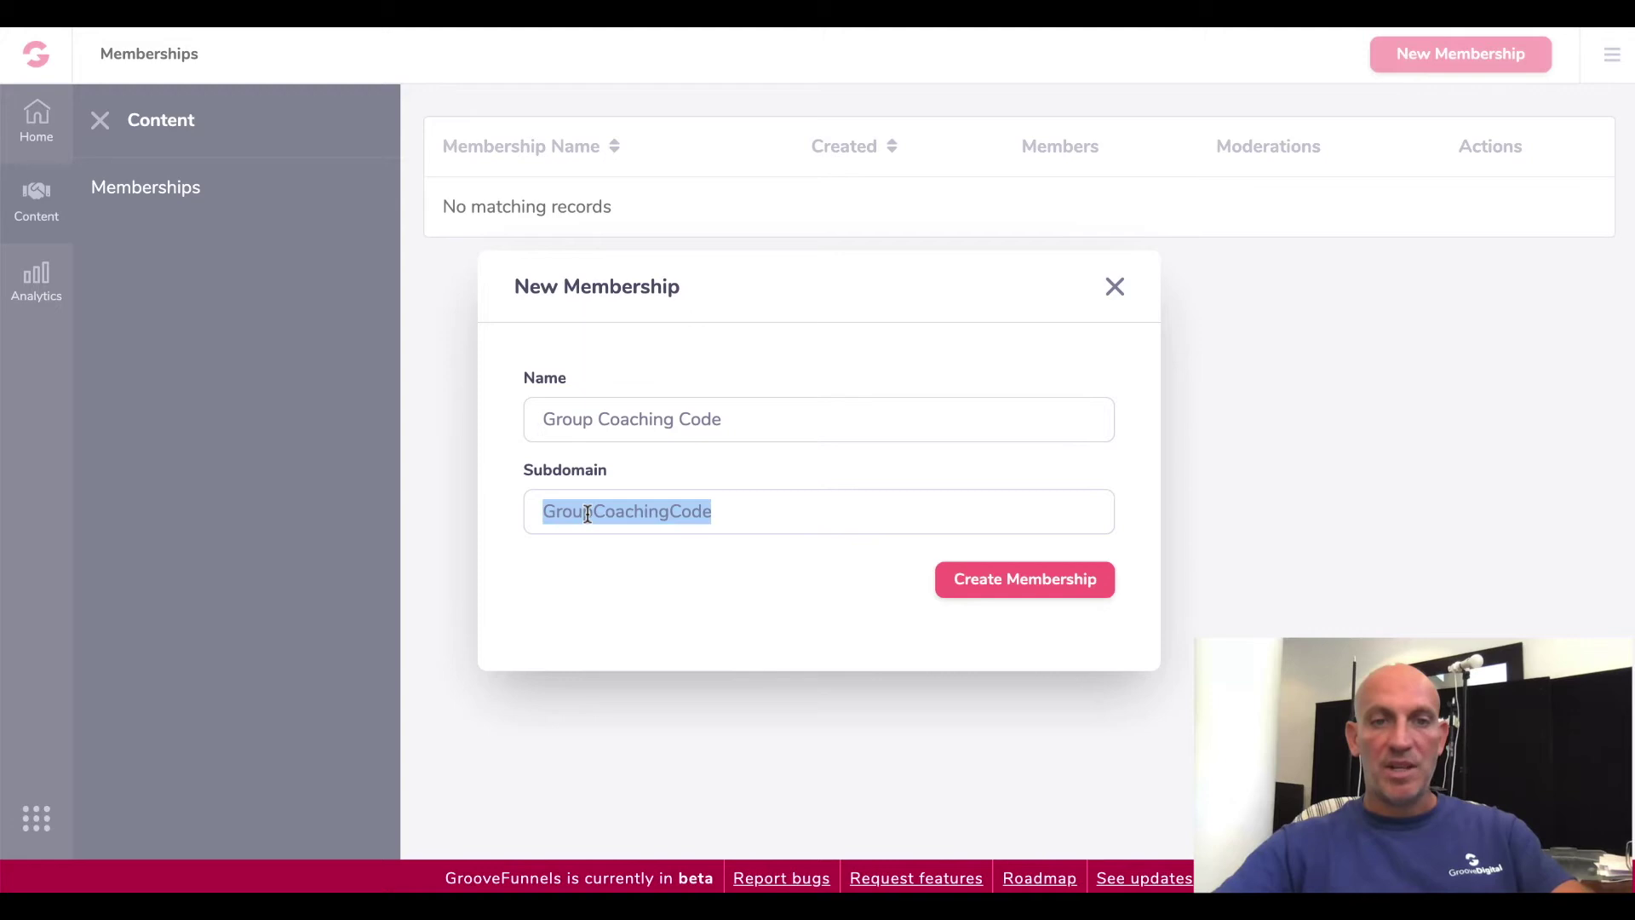
click(600, 507)
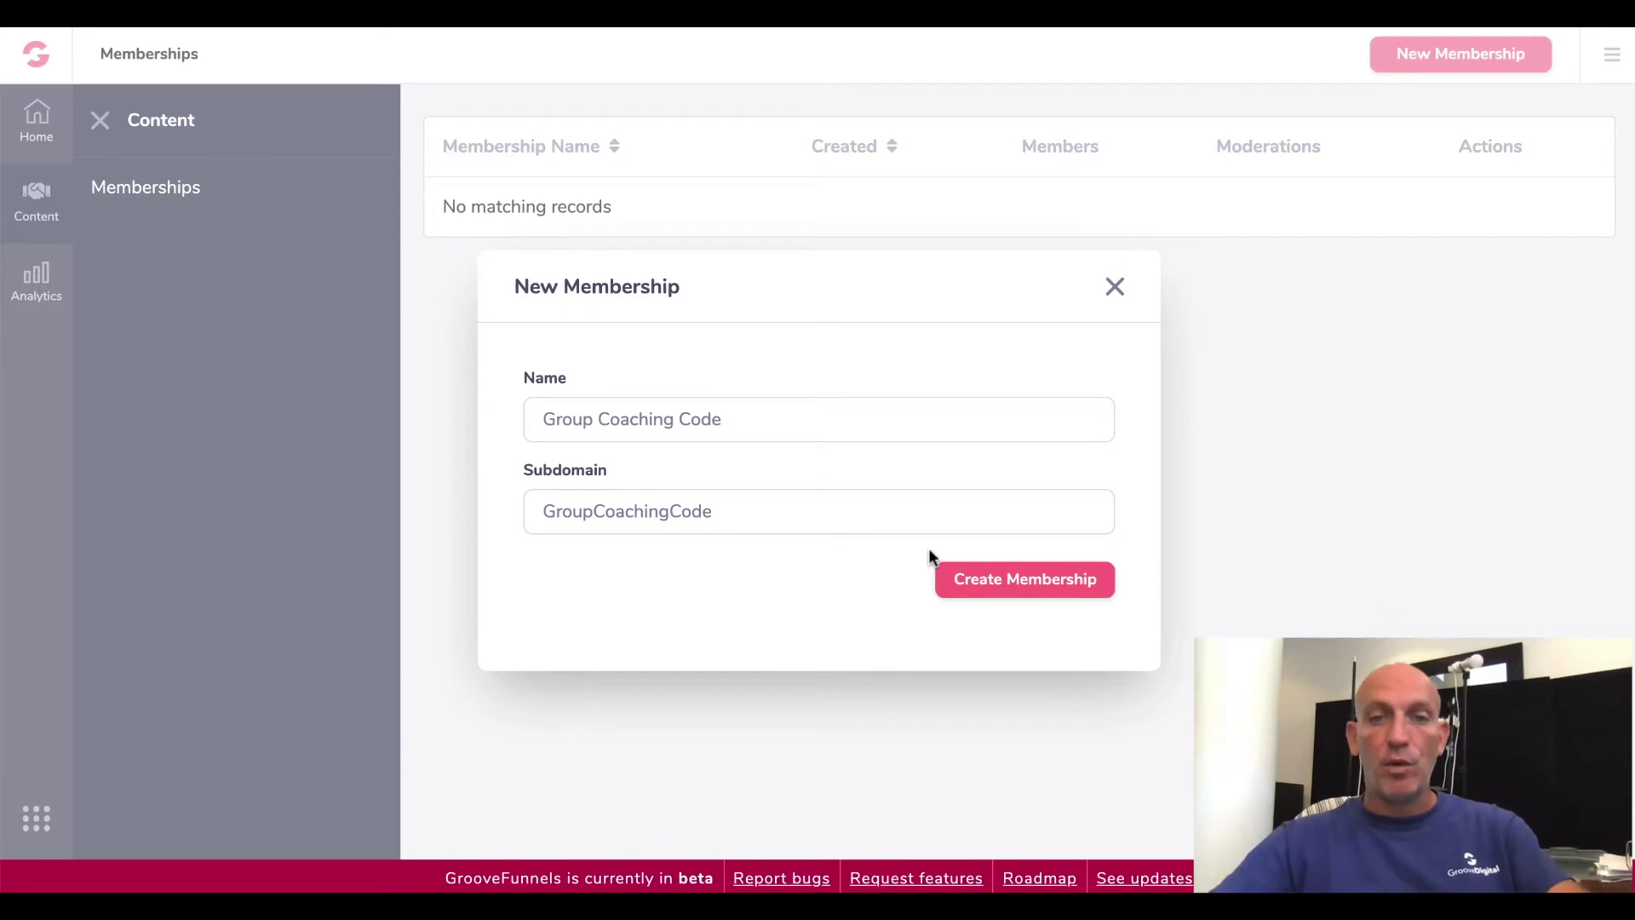
click(1013, 579)
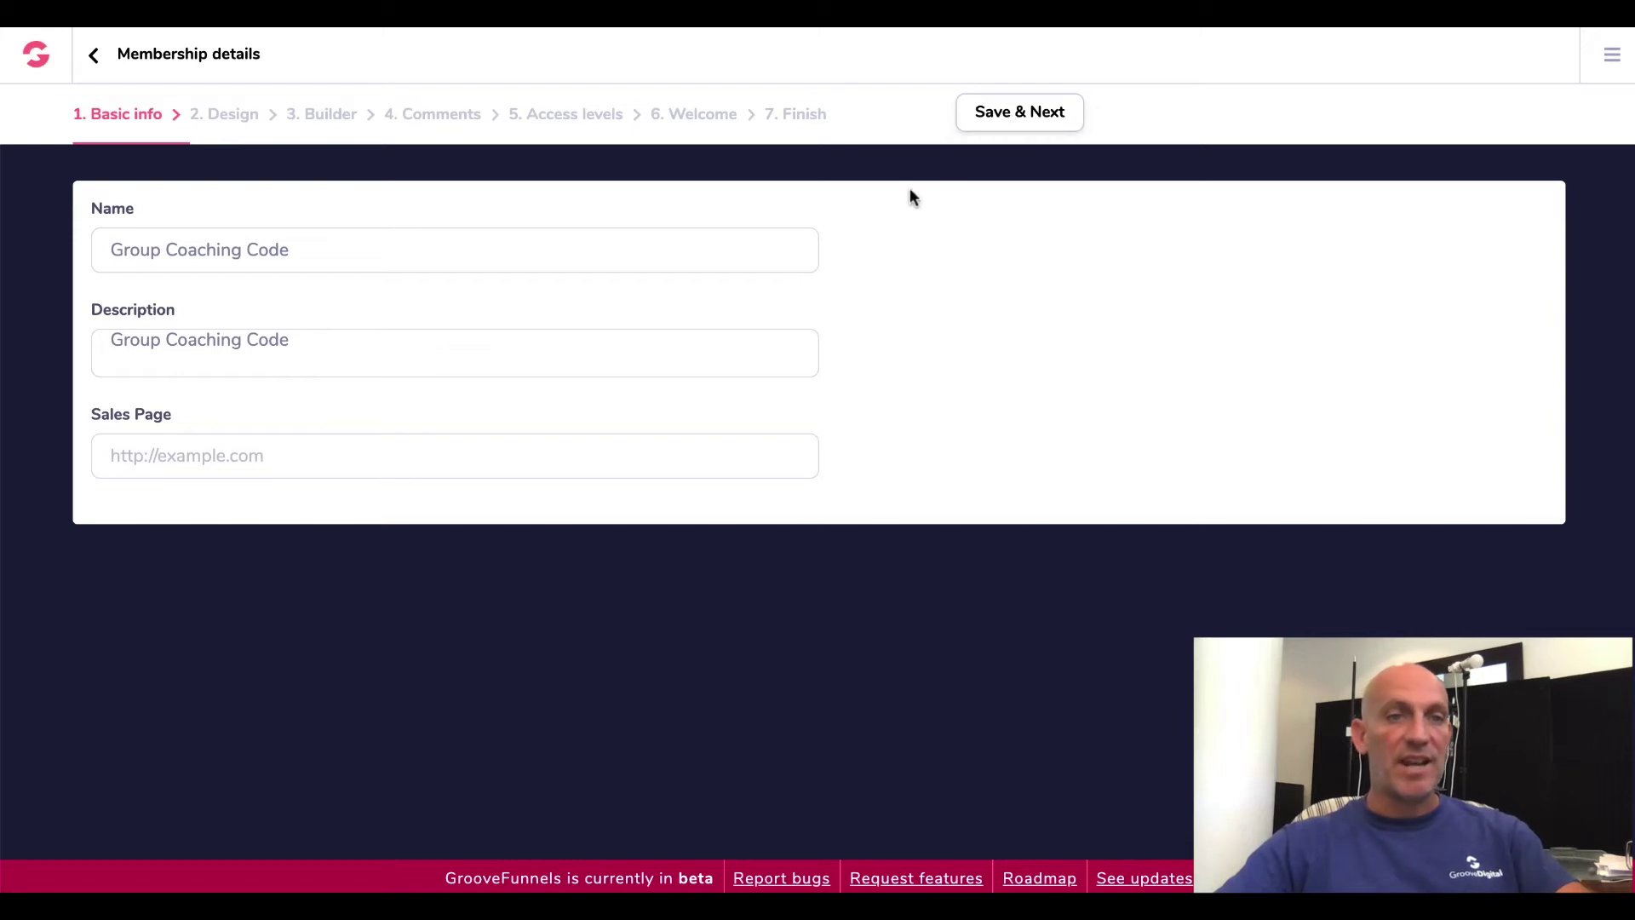
double_click(259, 341)
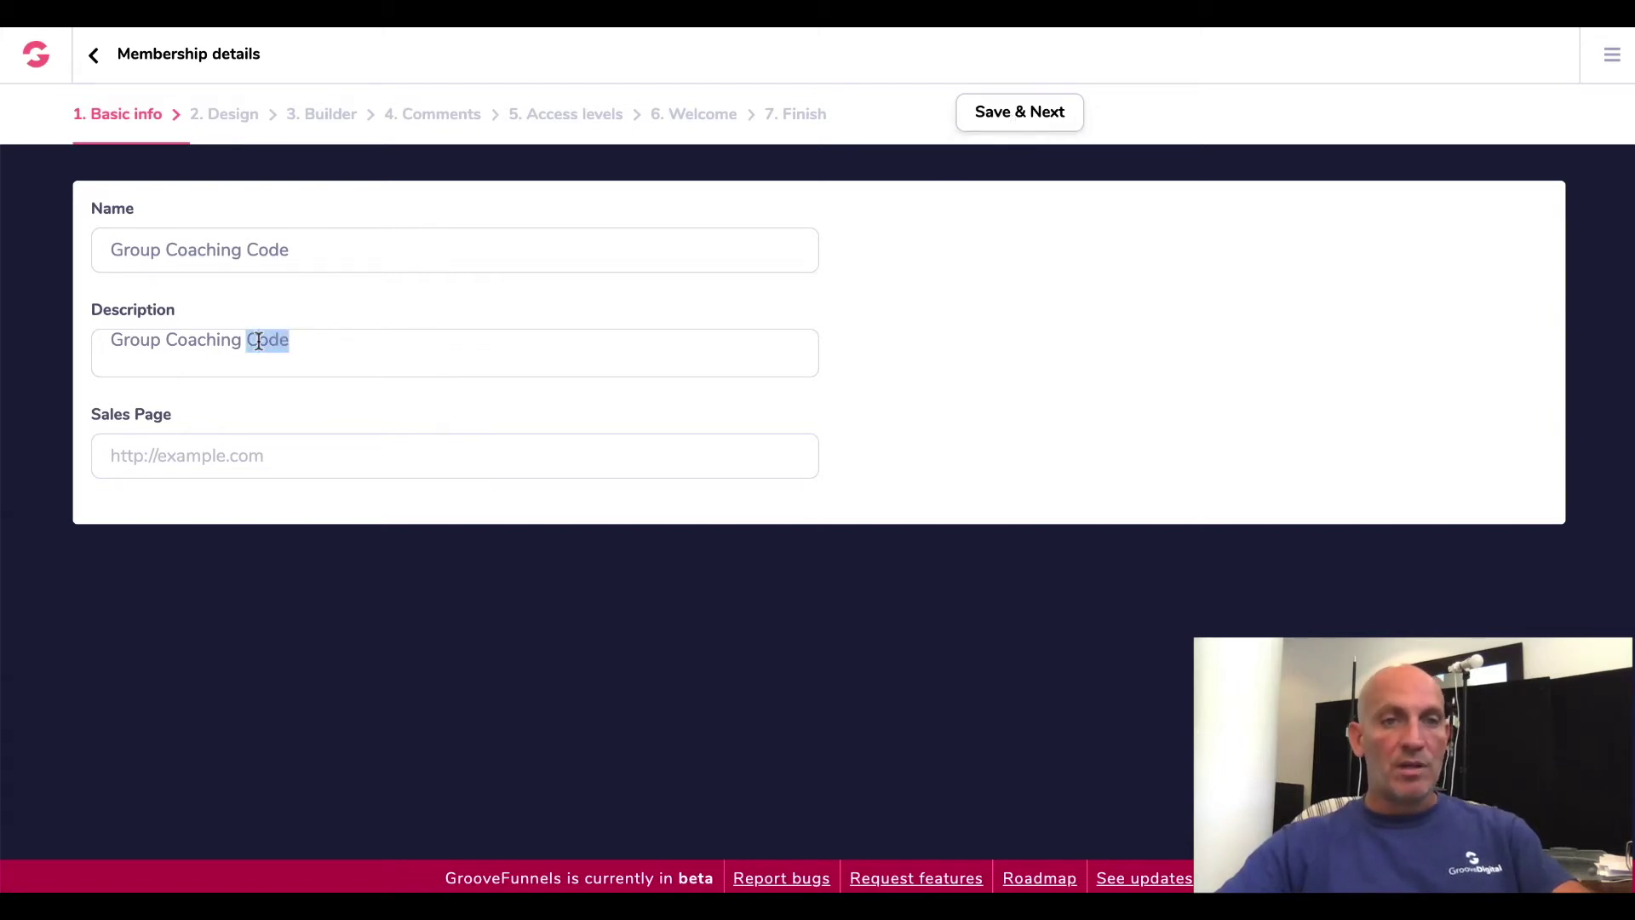
click(113, 339)
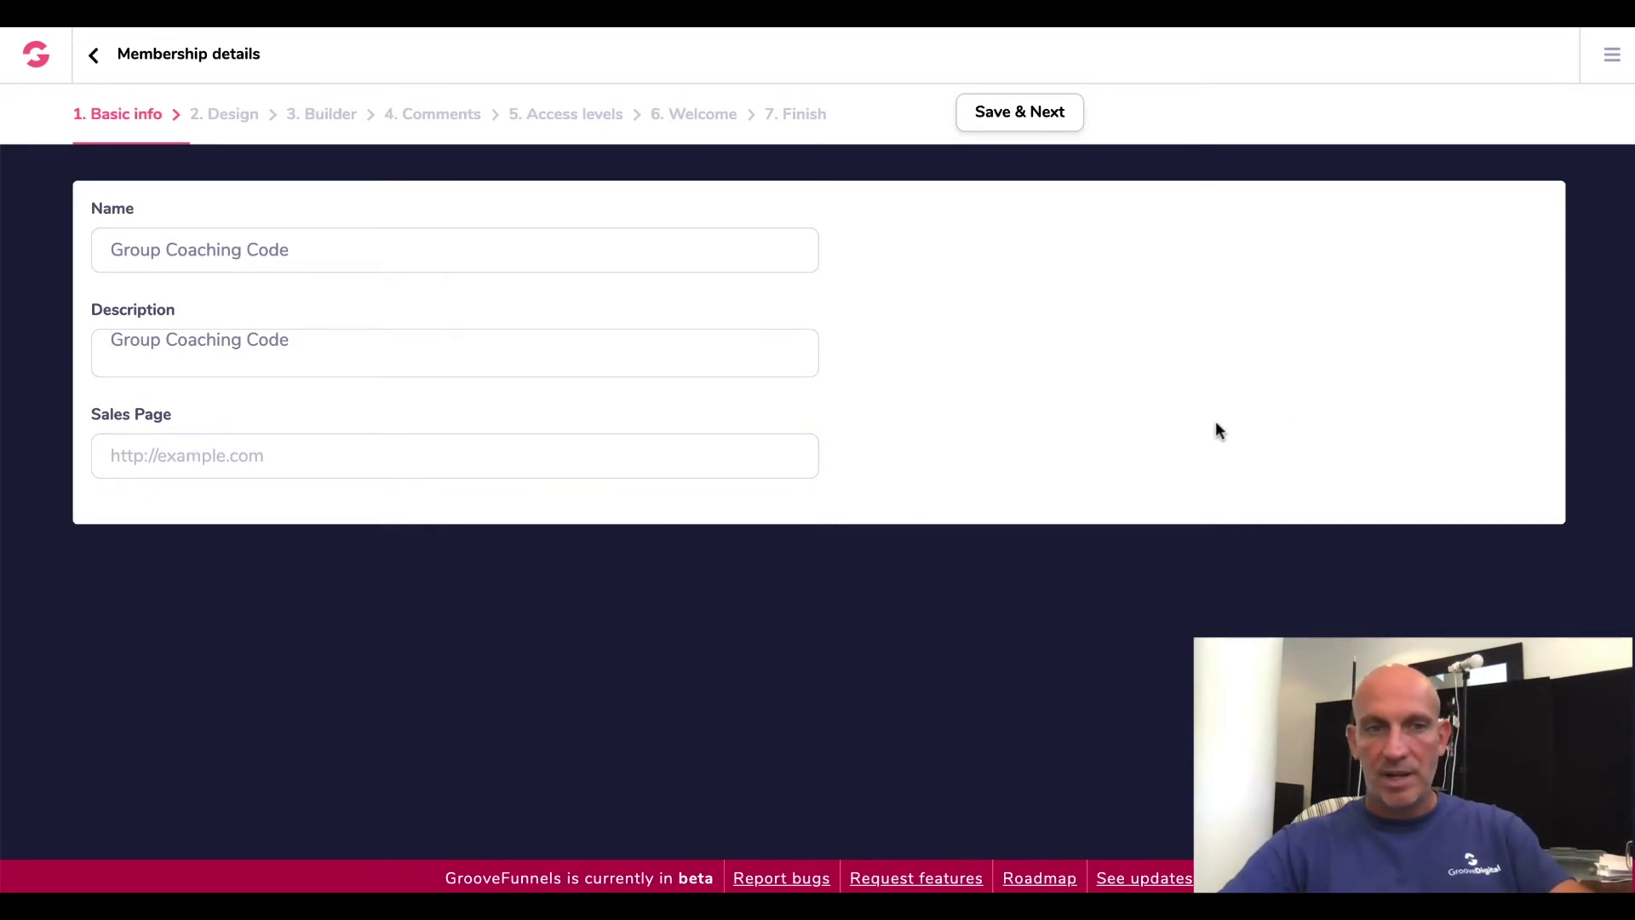
text(https://)
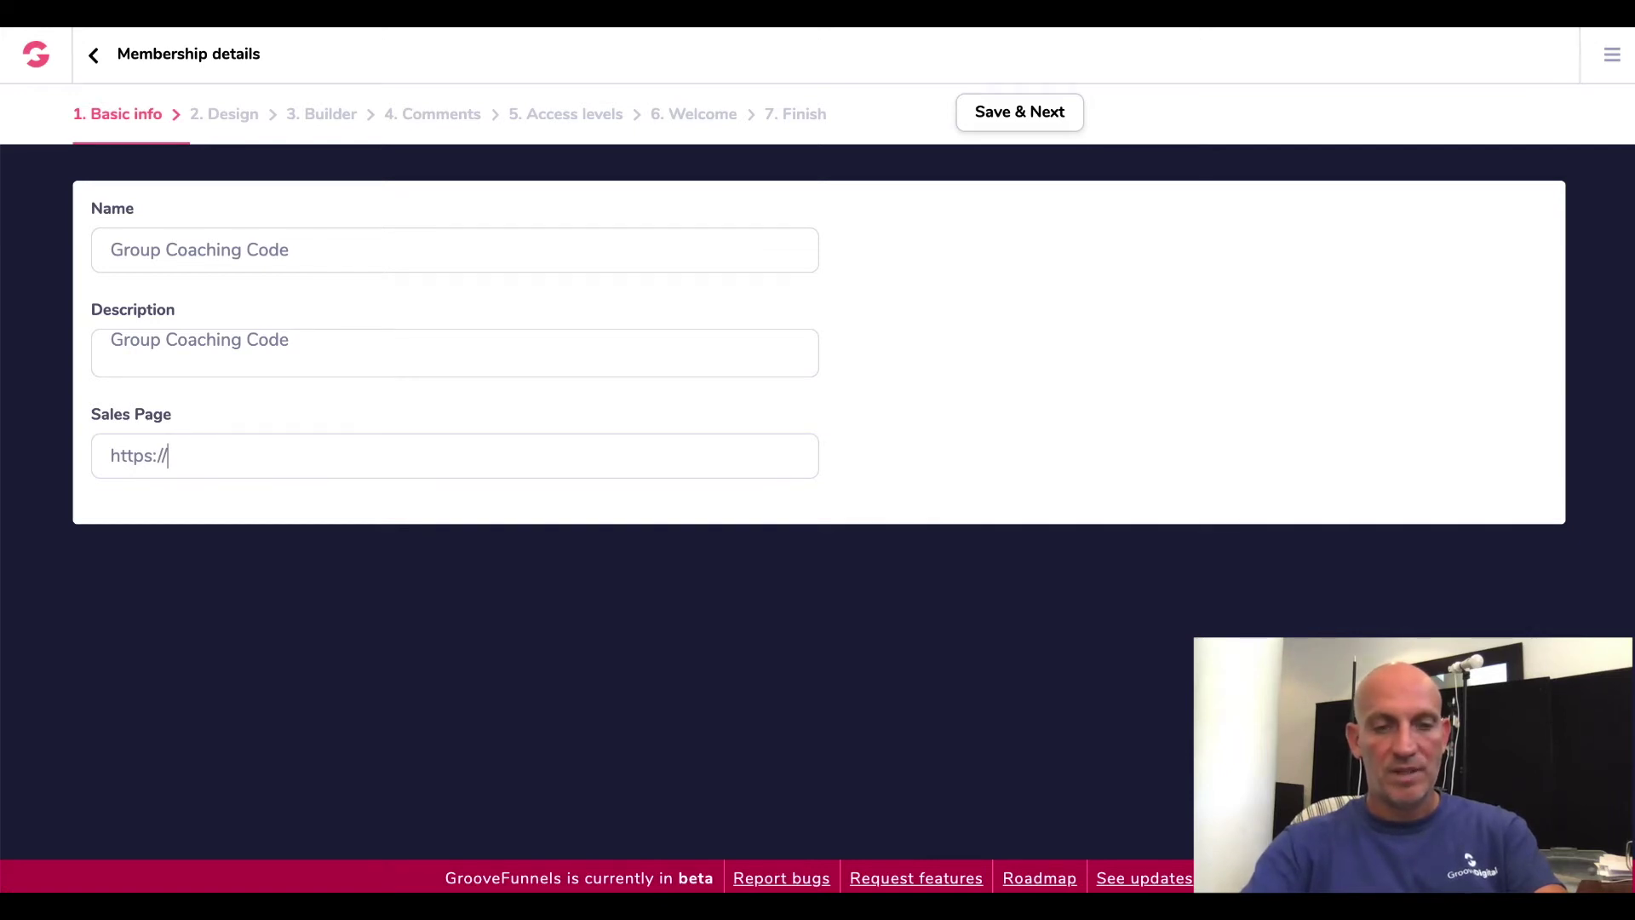
text(sales)
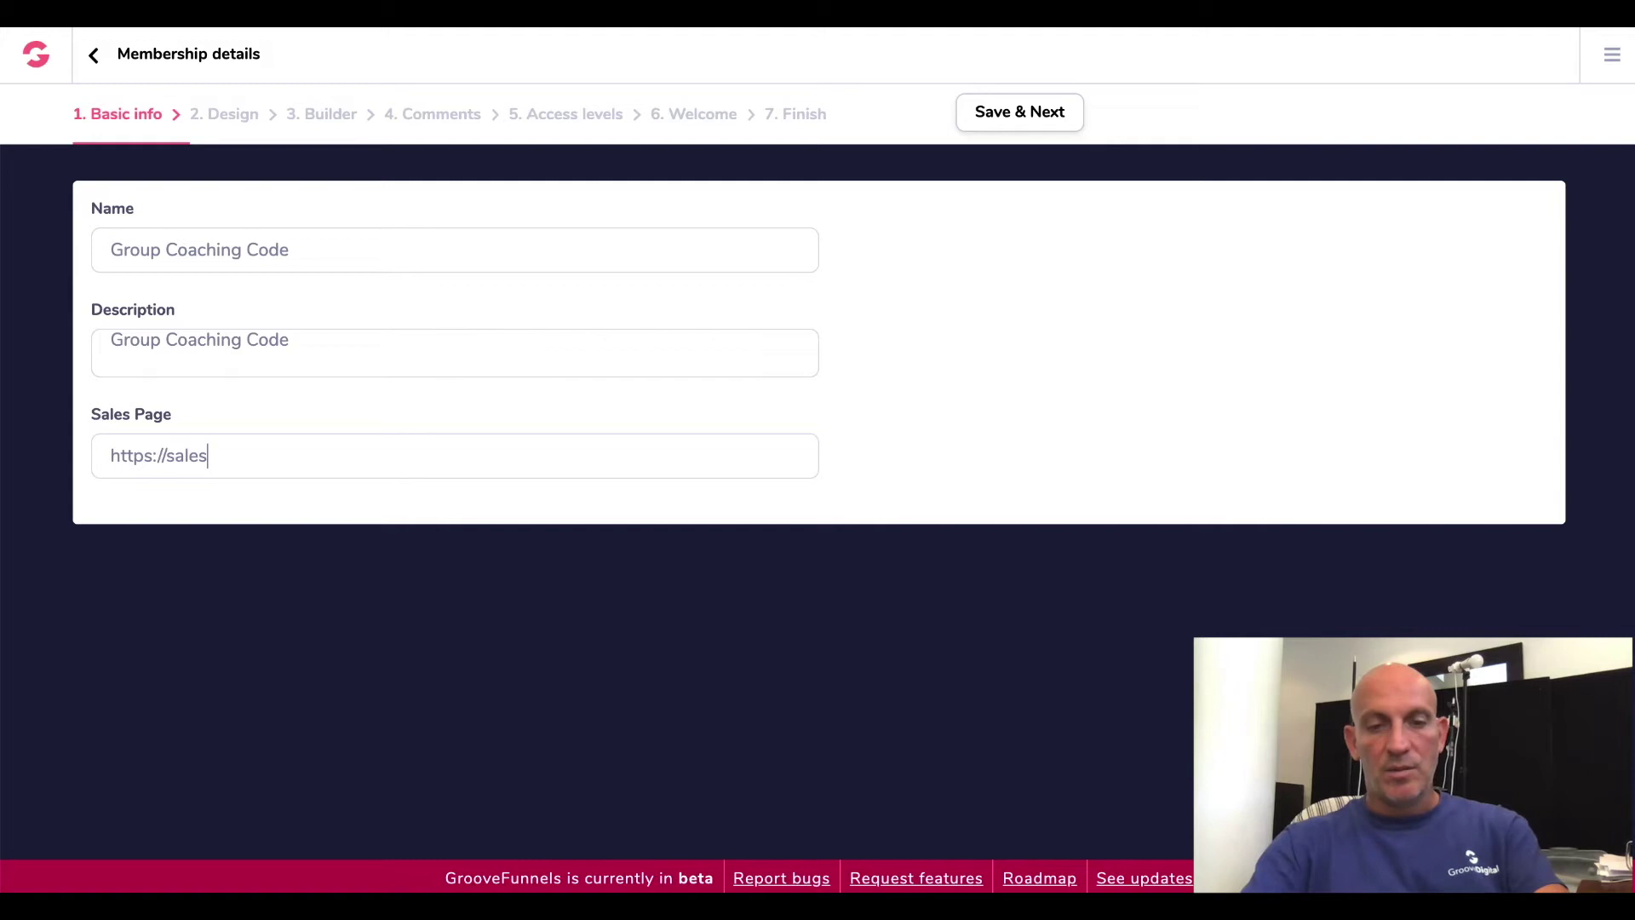
text(page.com)
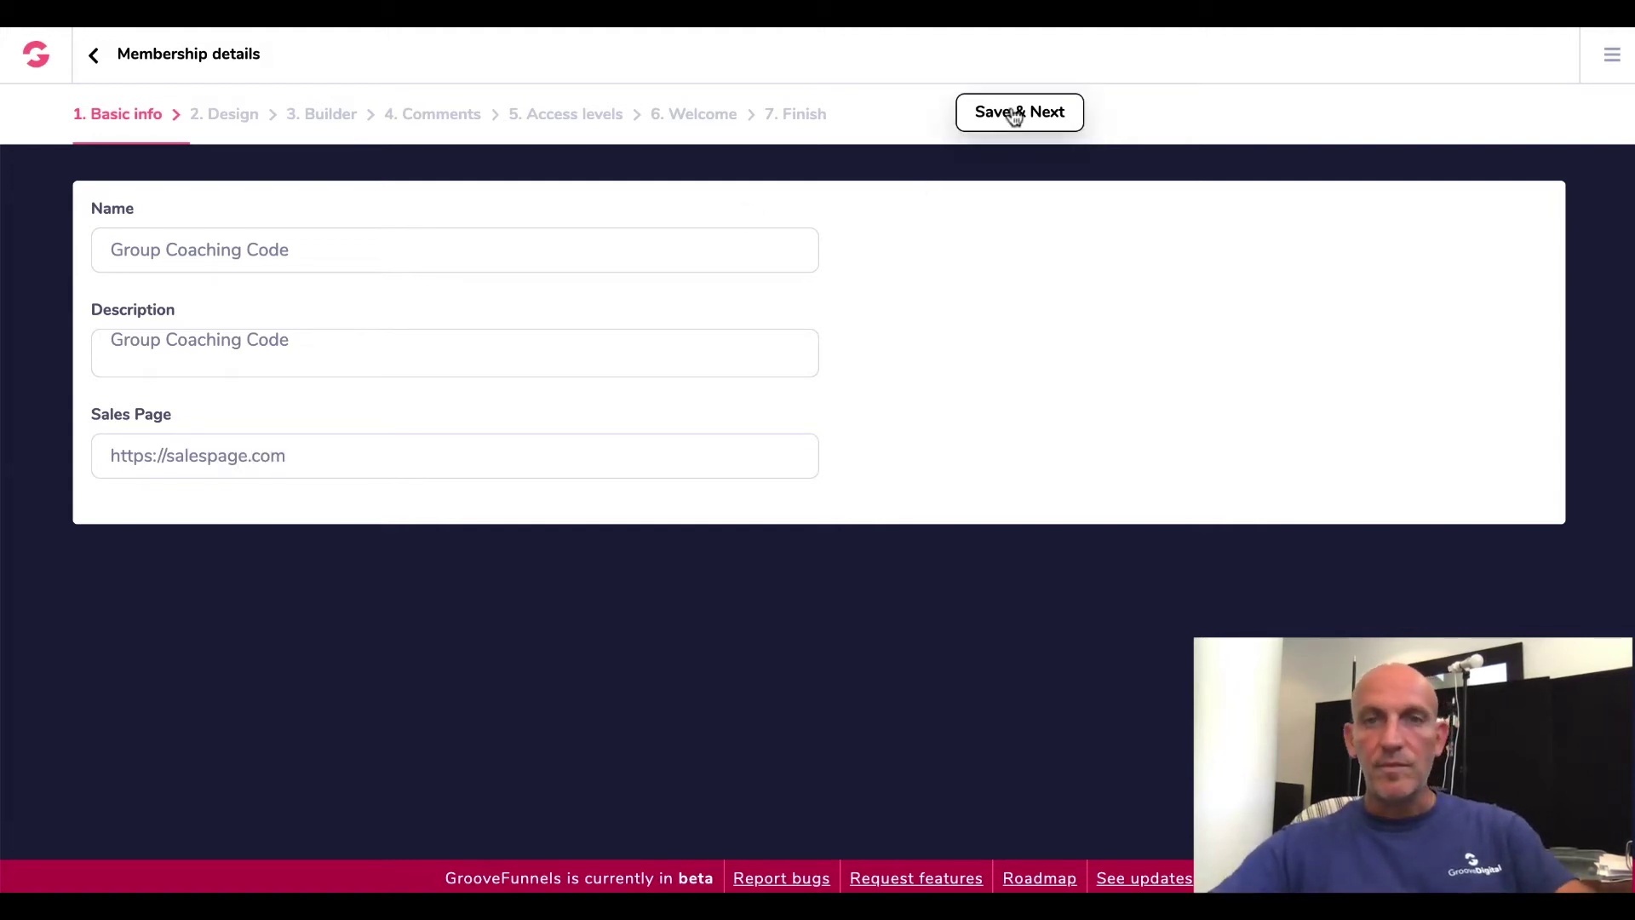
click(1013, 114)
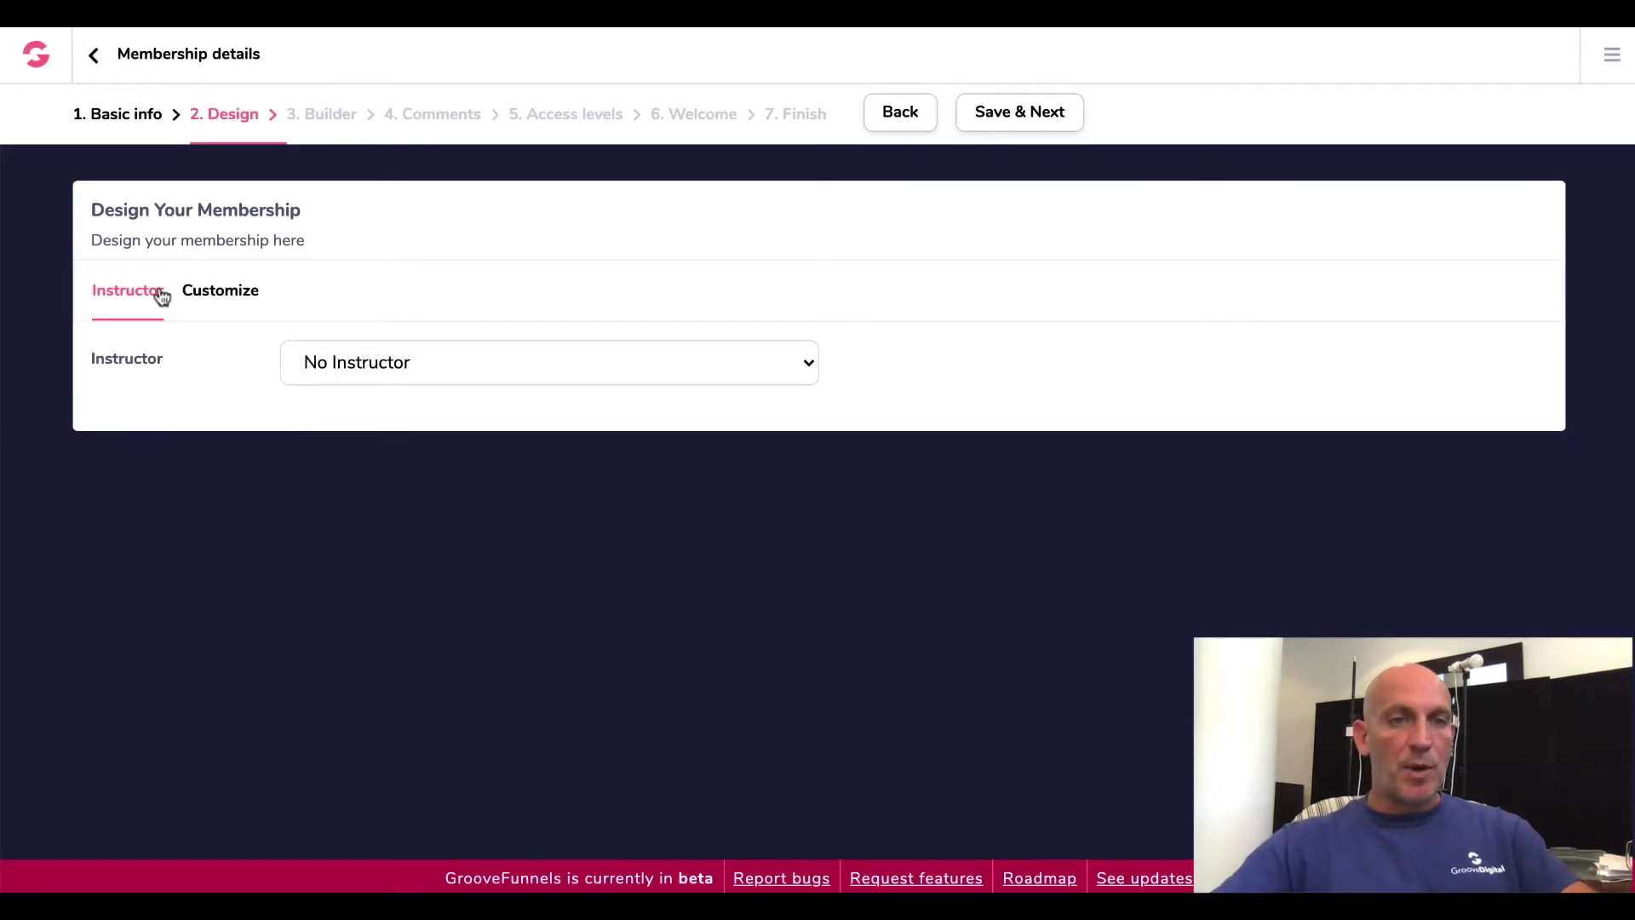
Create a new instructor from the instructor list and enter the instructor's full name
click(346, 364)
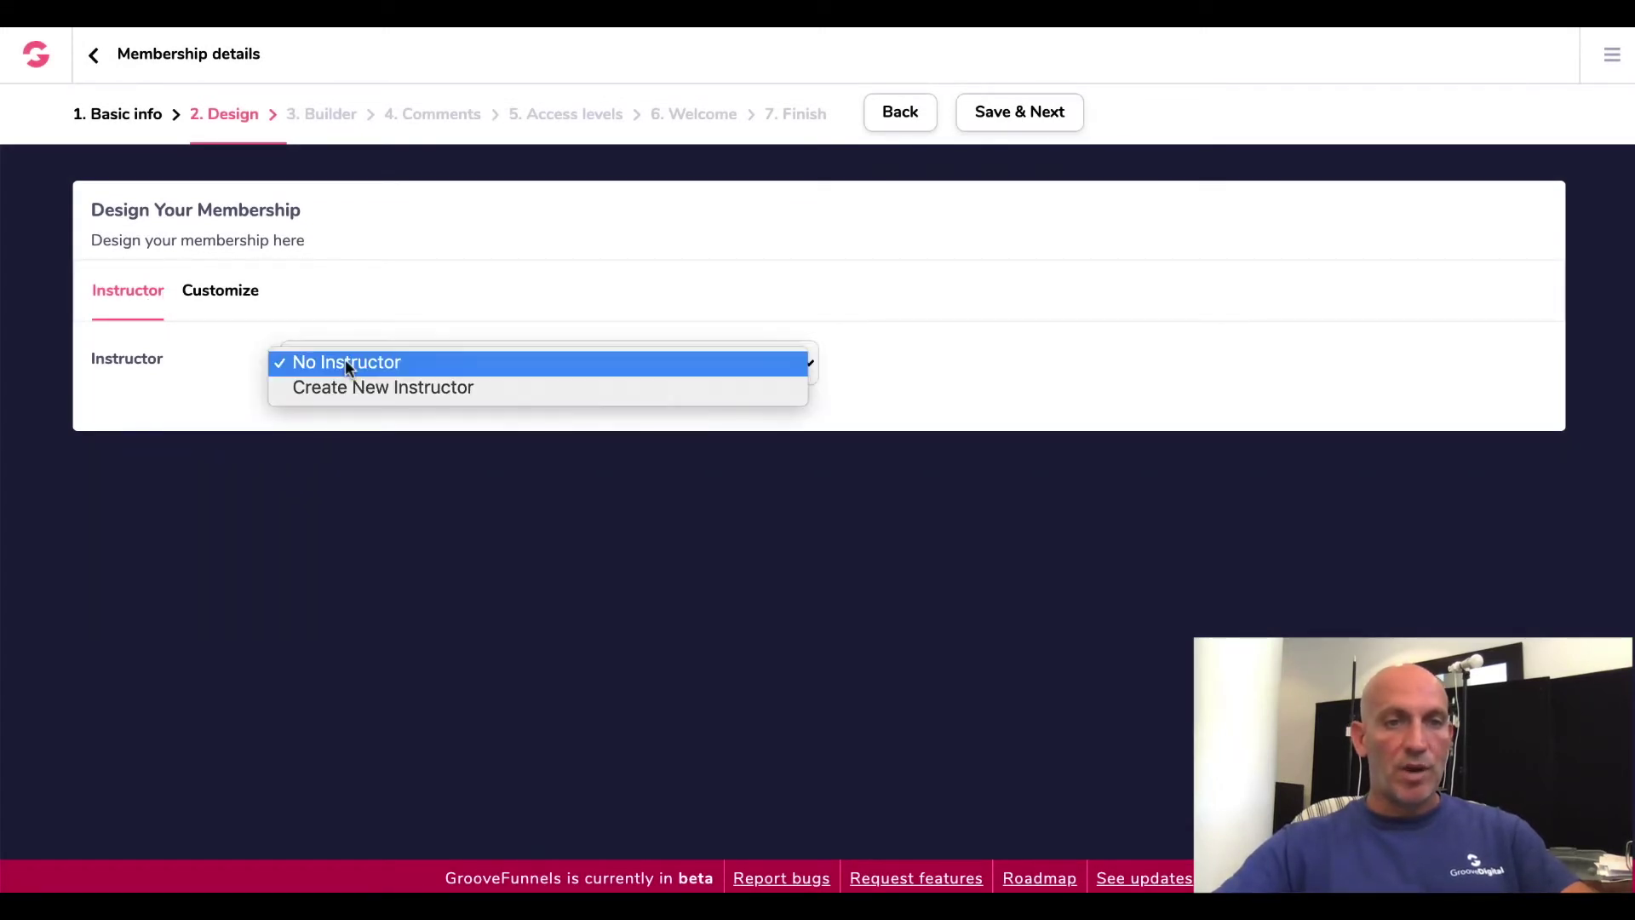
click(346, 364)
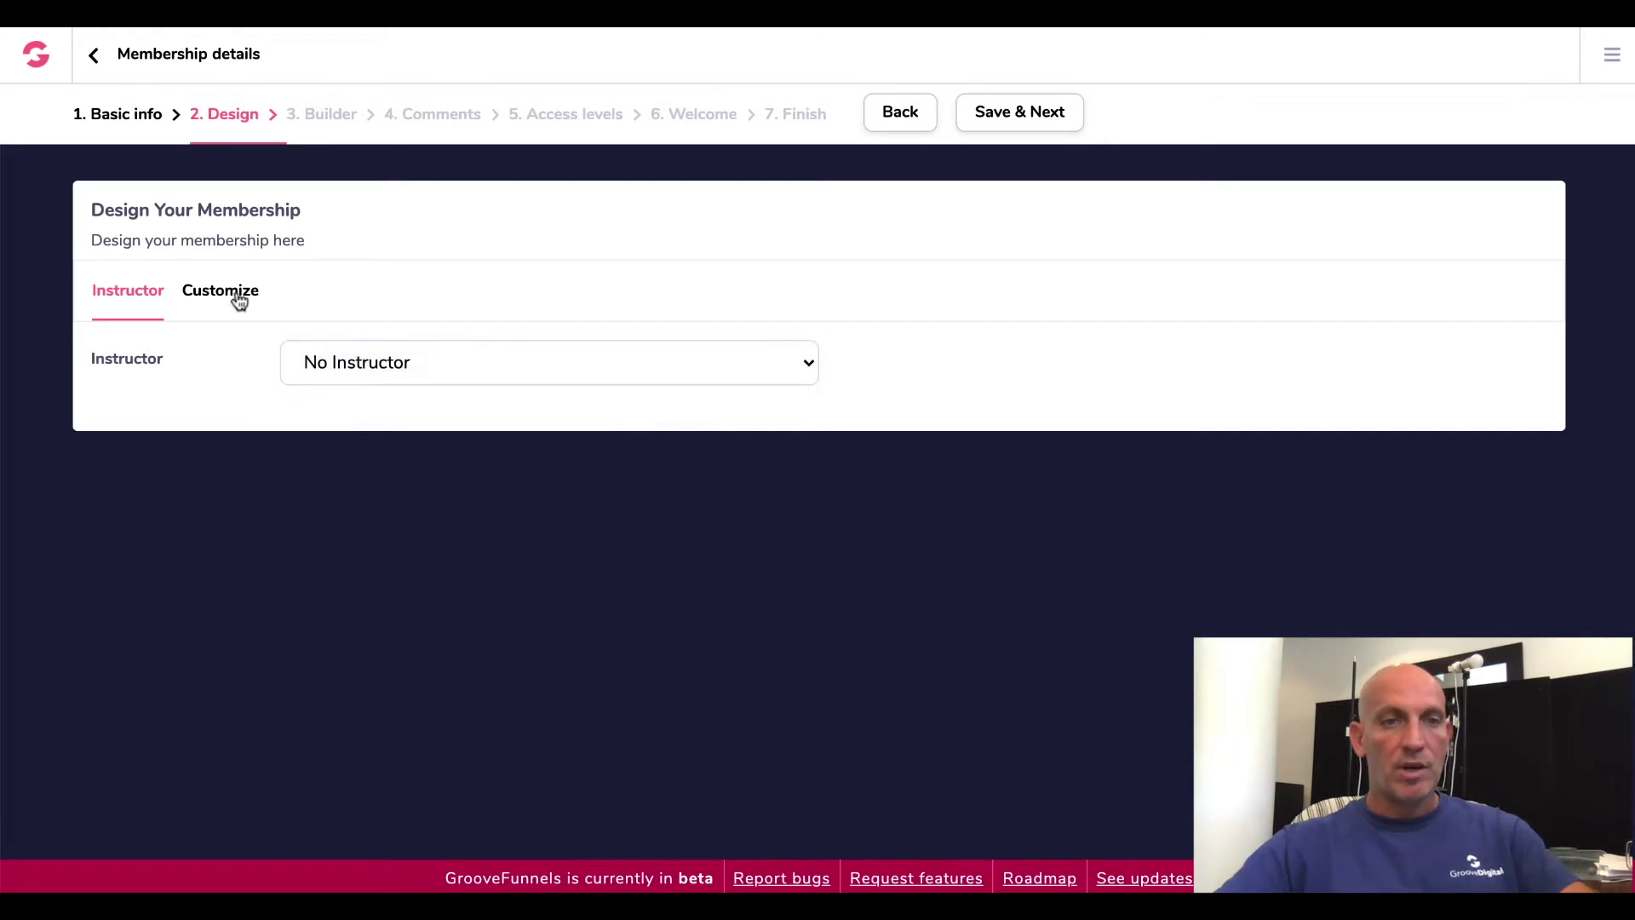
click(239, 298)
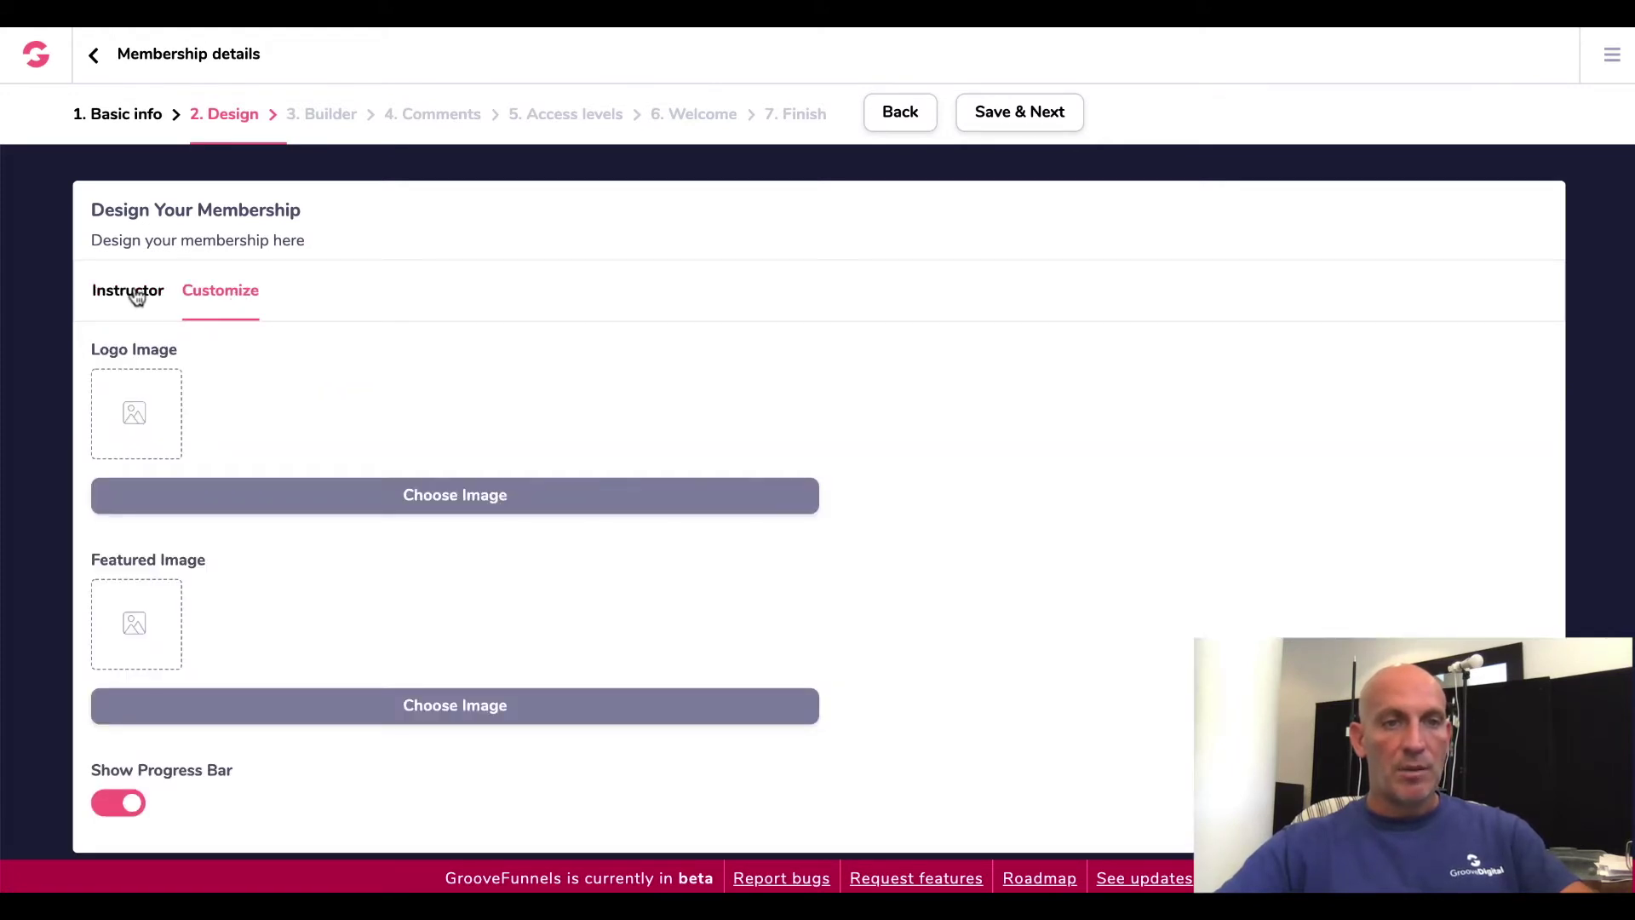
click(137, 296)
click(434, 361)
click(434, 390)
click(653, 283)
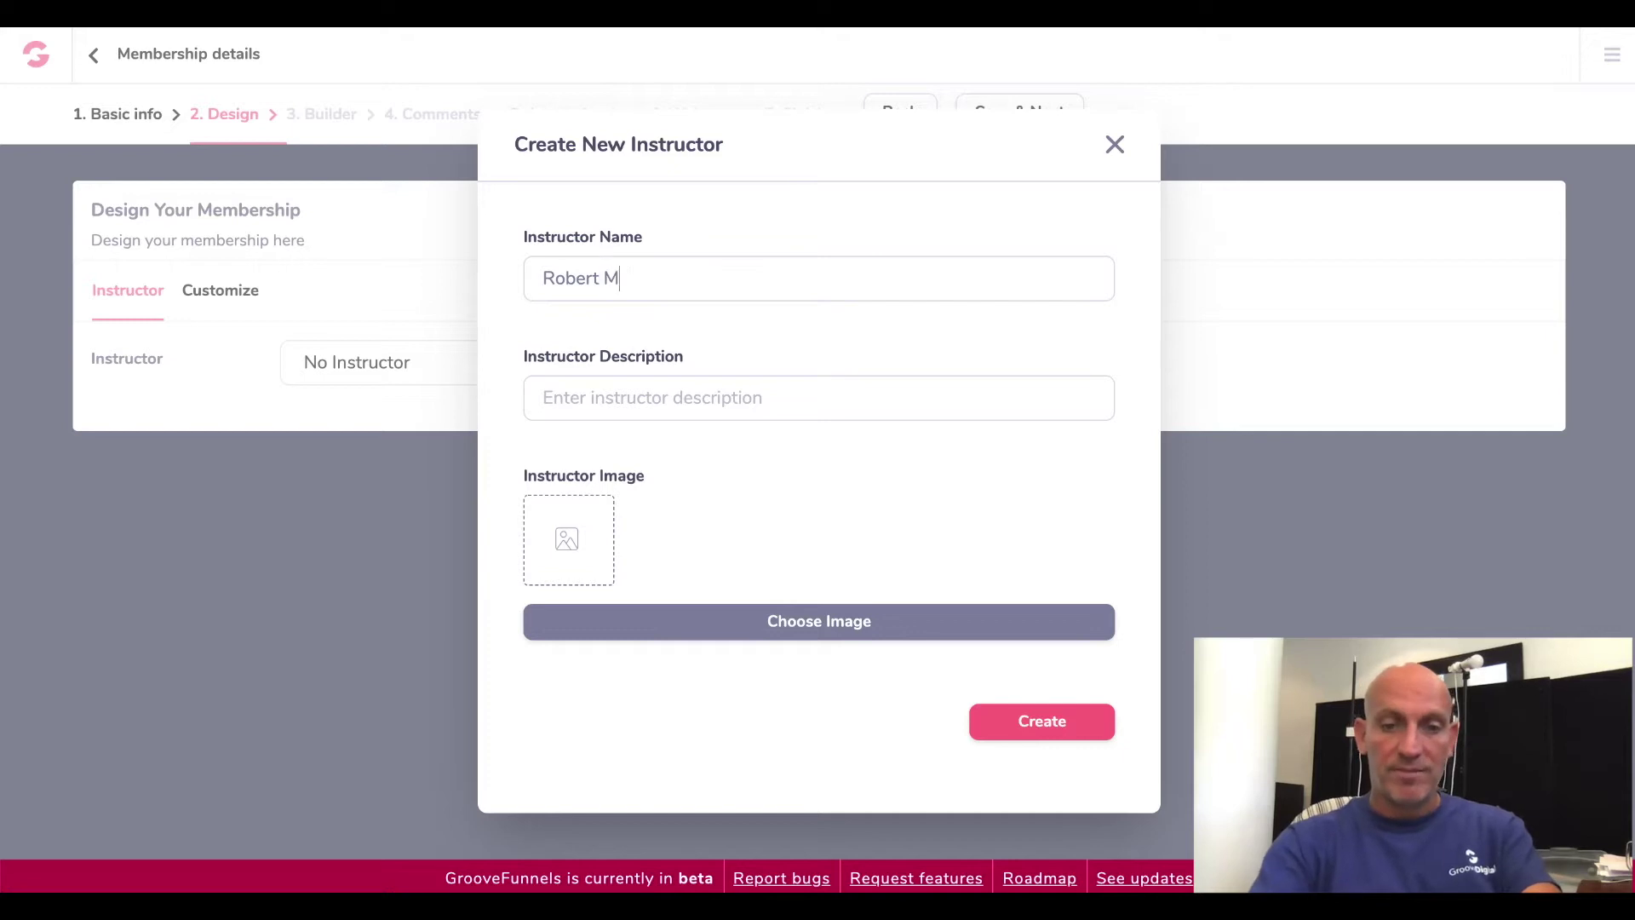
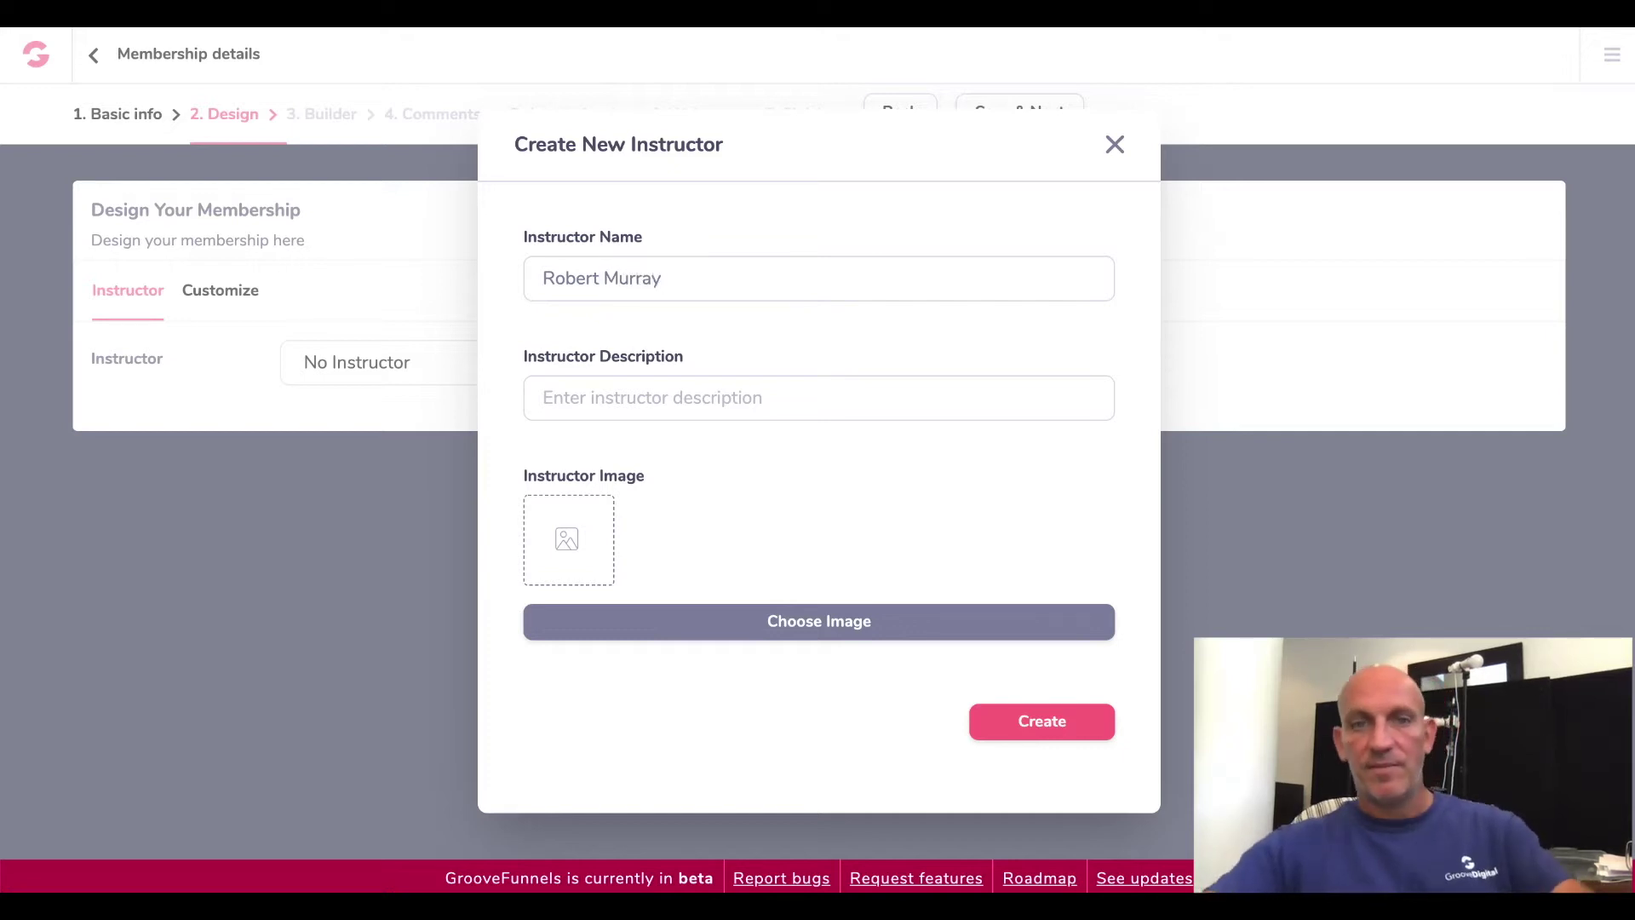
click(637, 389)
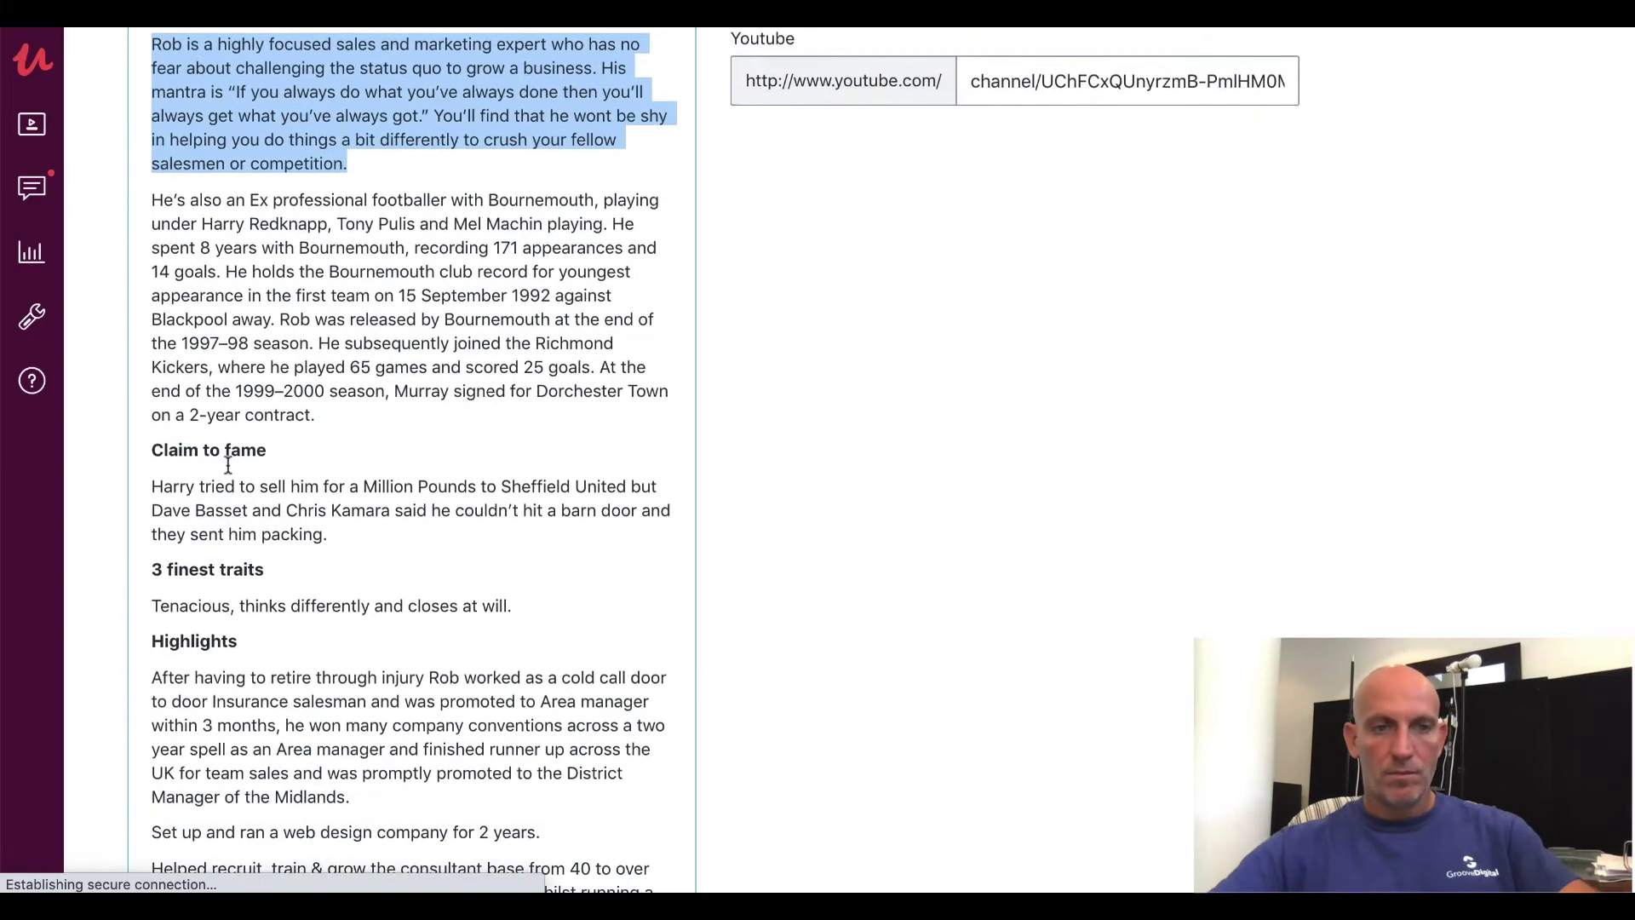
Select the instructor's profile biography from Highlights down to the final line about funnels
drag(354, 165, 256, 626)
scroll(228, 464, down, 3)
scroll(228, 464, down, 2)
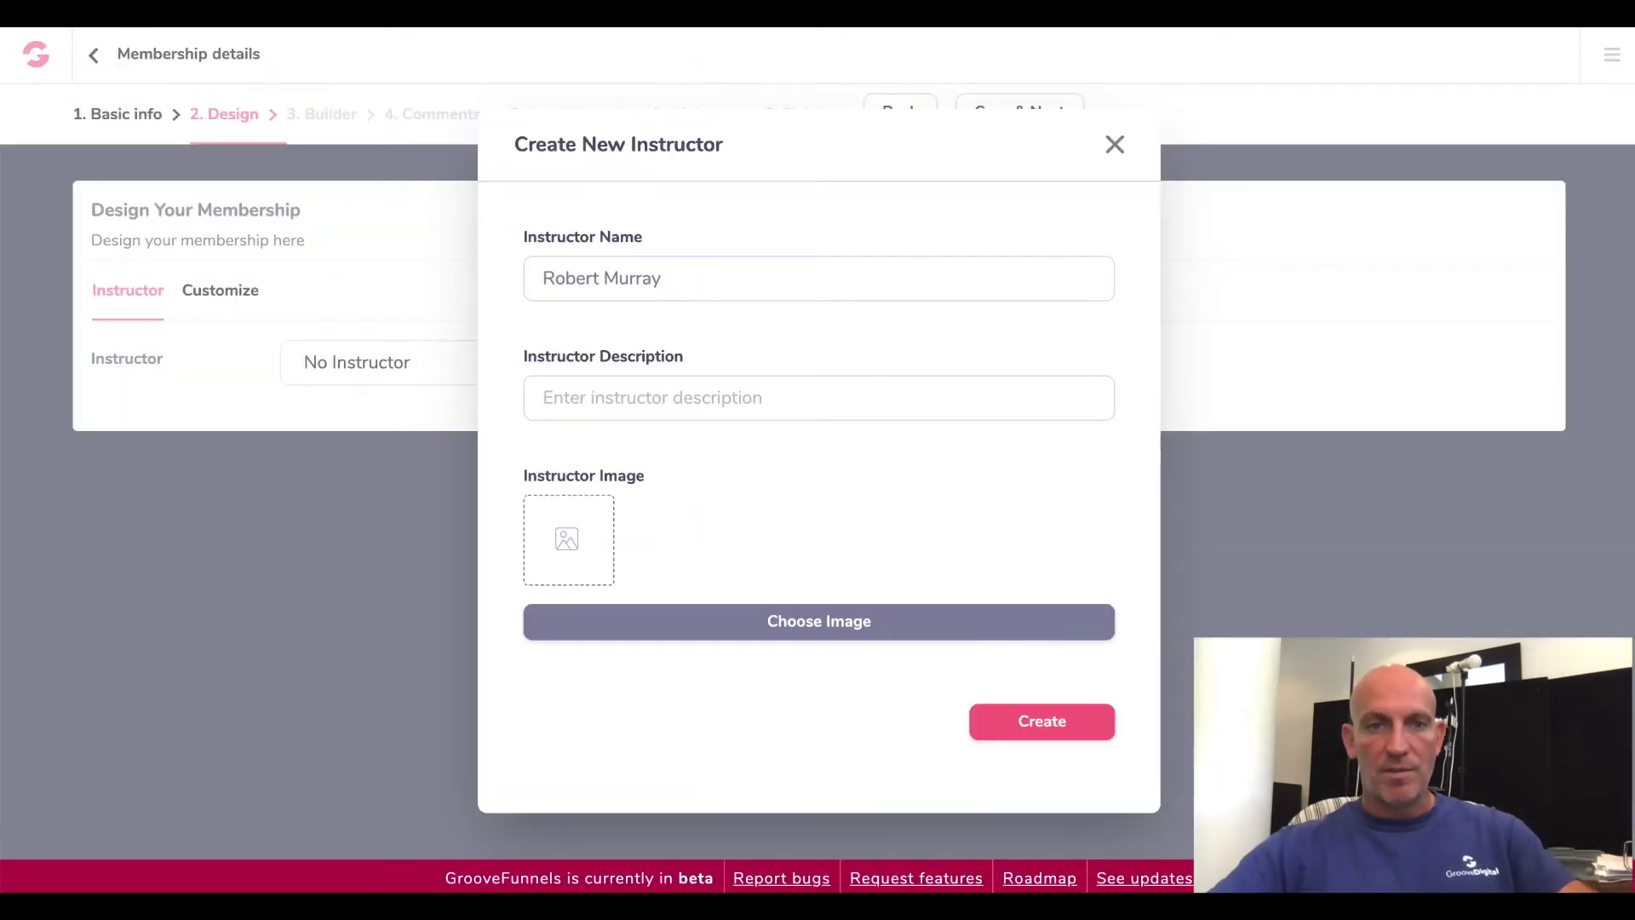
Paste the biography into the instructor description and pick the whiteboard photo in the Image Library
key(ctrl+v)
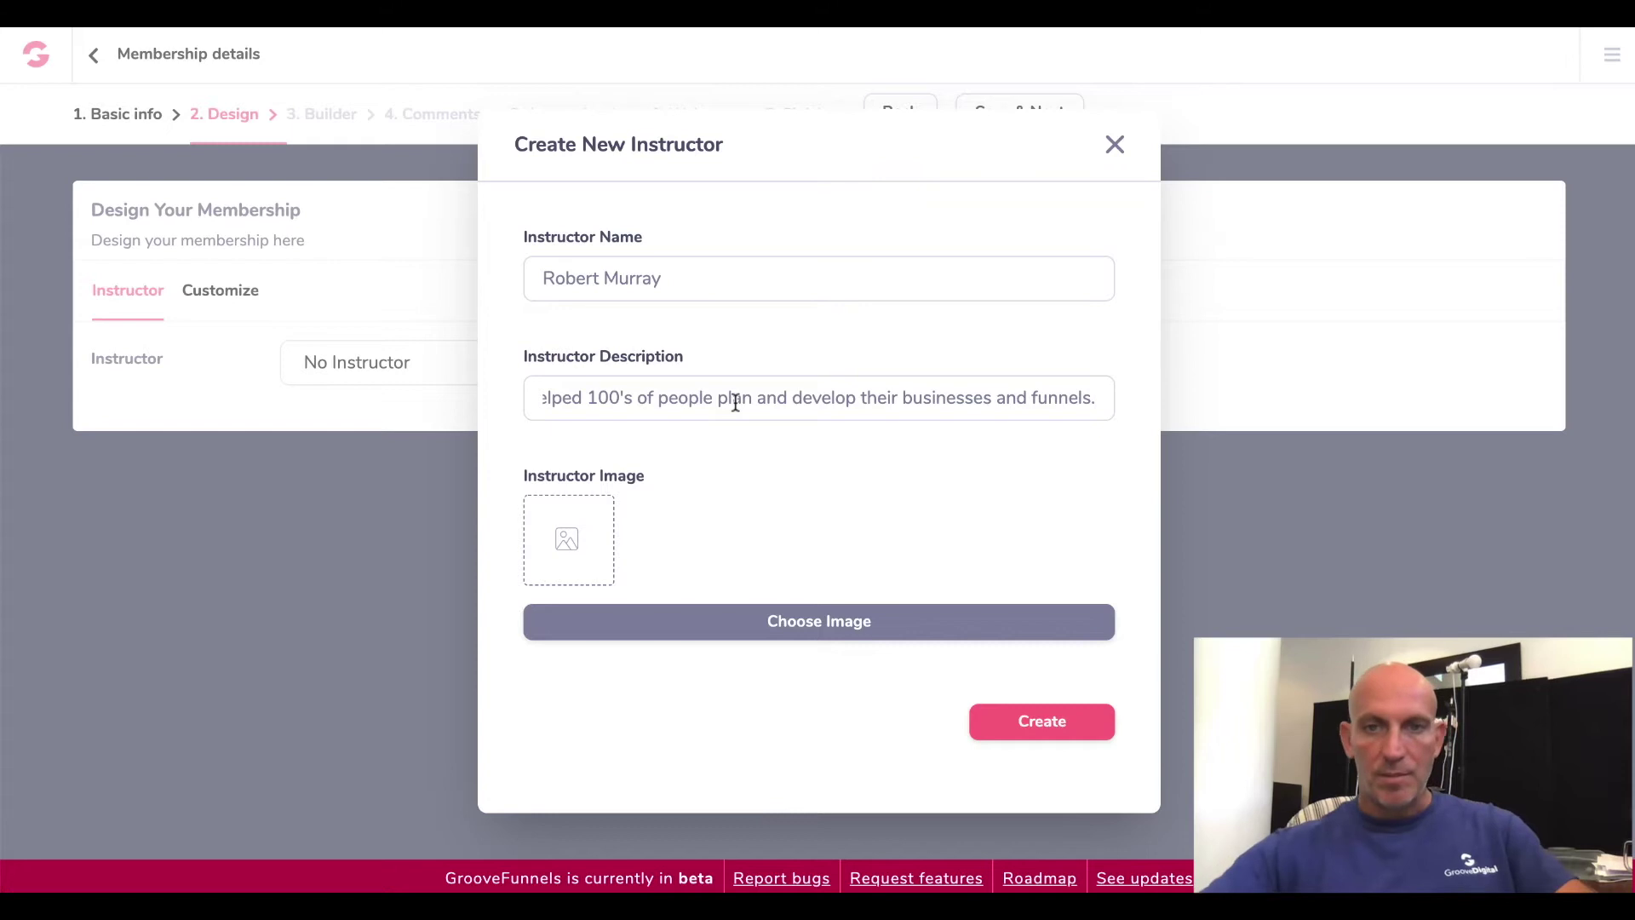
click(574, 536)
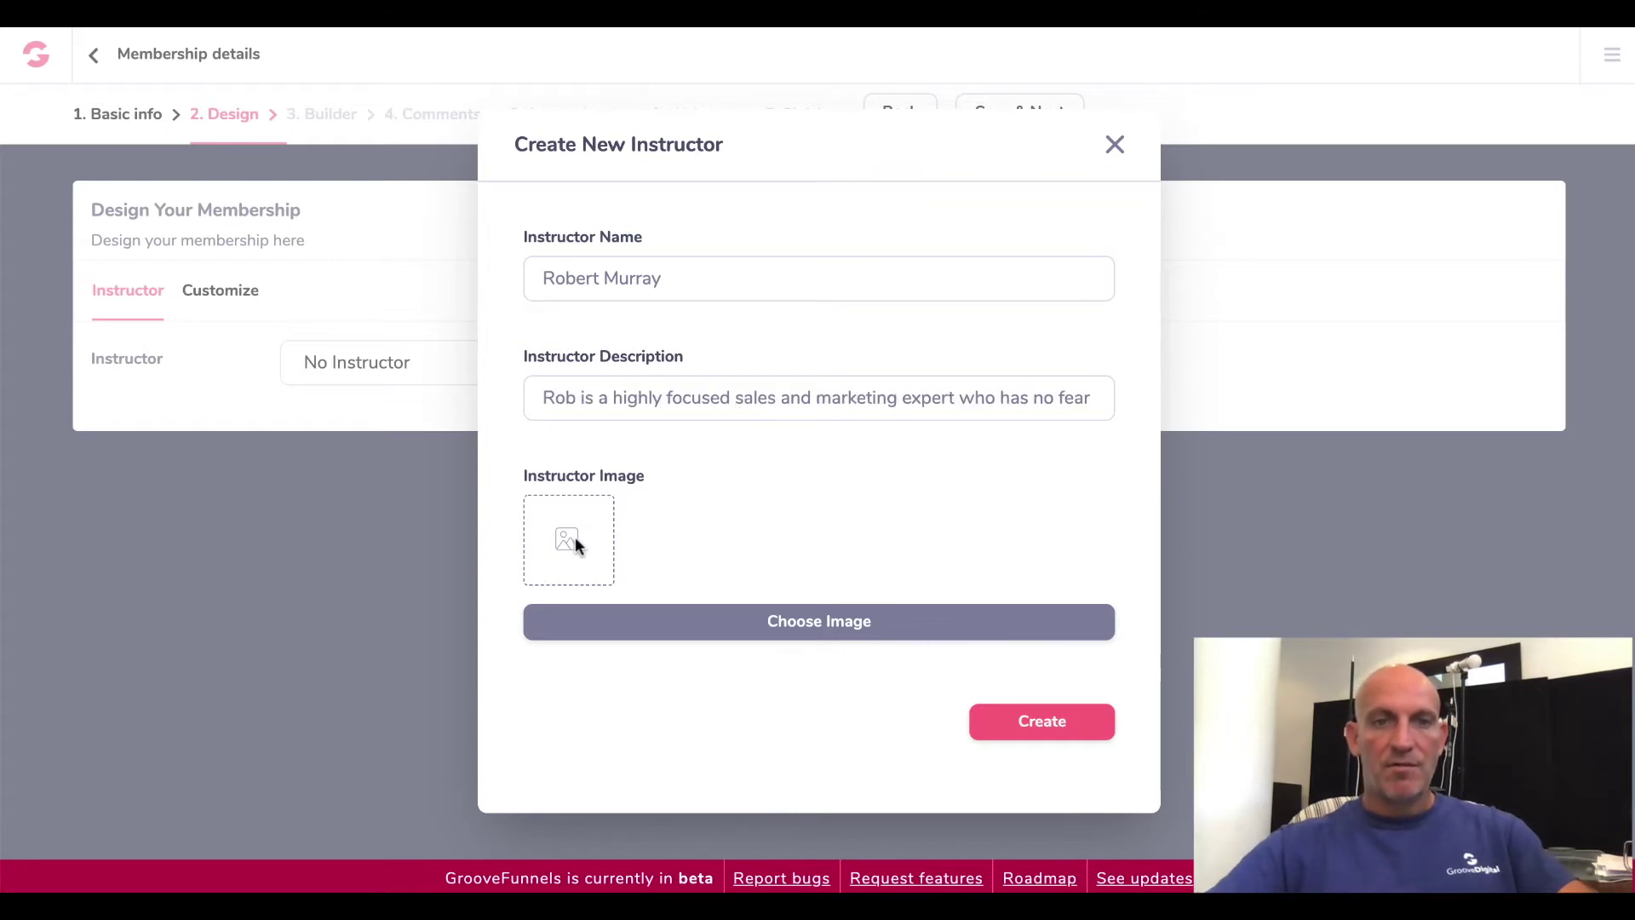
click(792, 624)
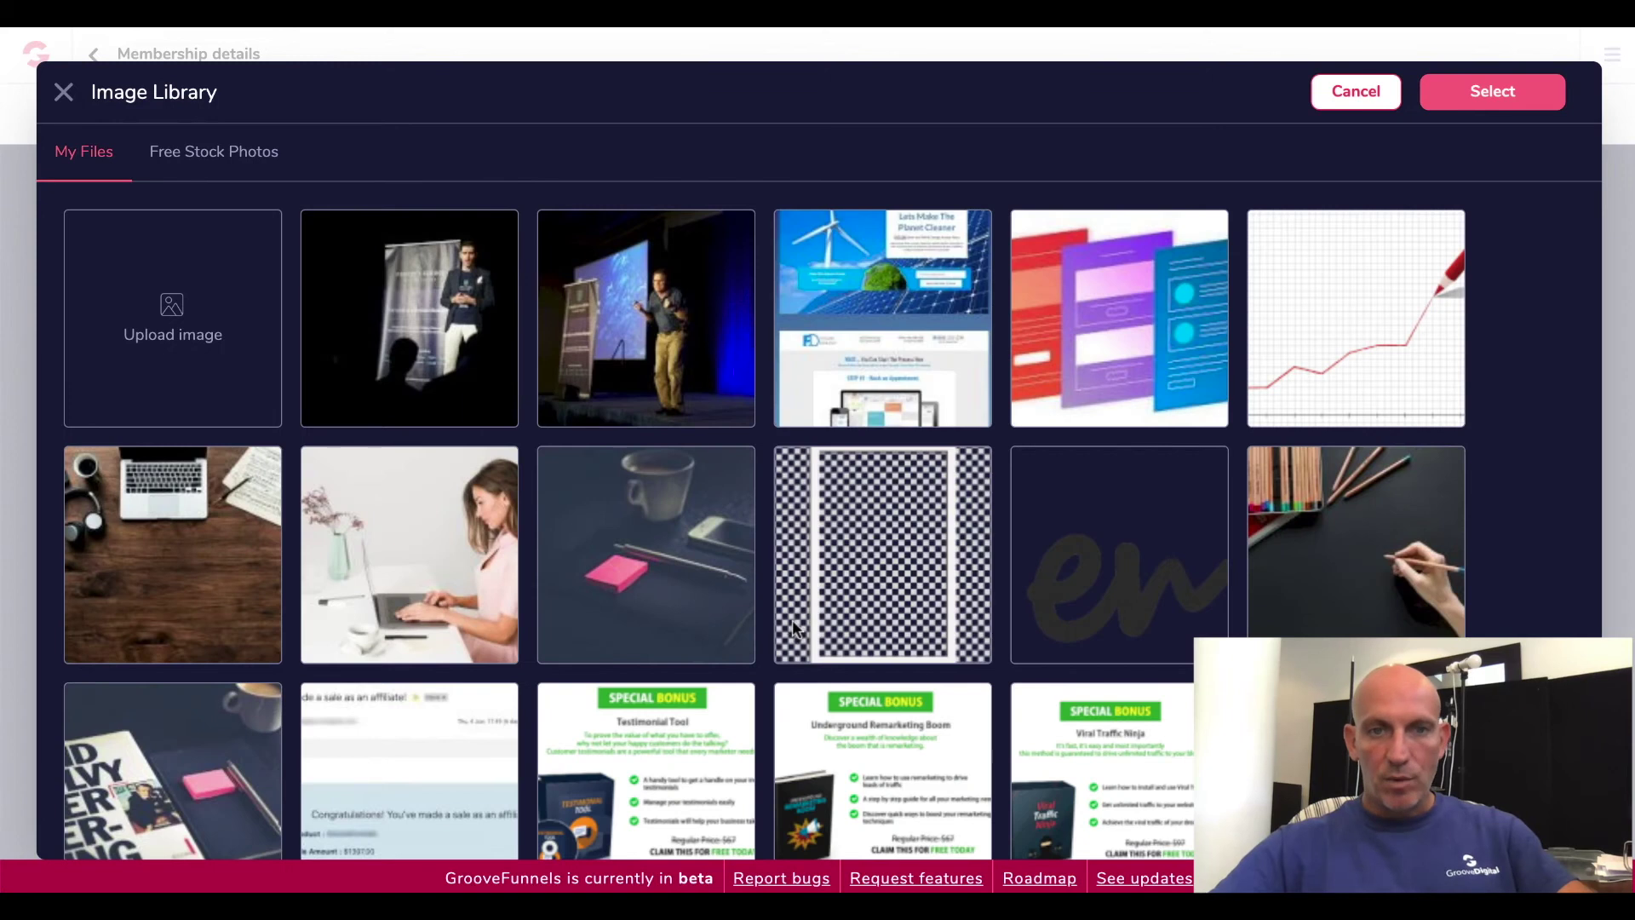
scroll(766, 461, down, 3)
scroll(766, 461, down, 10)
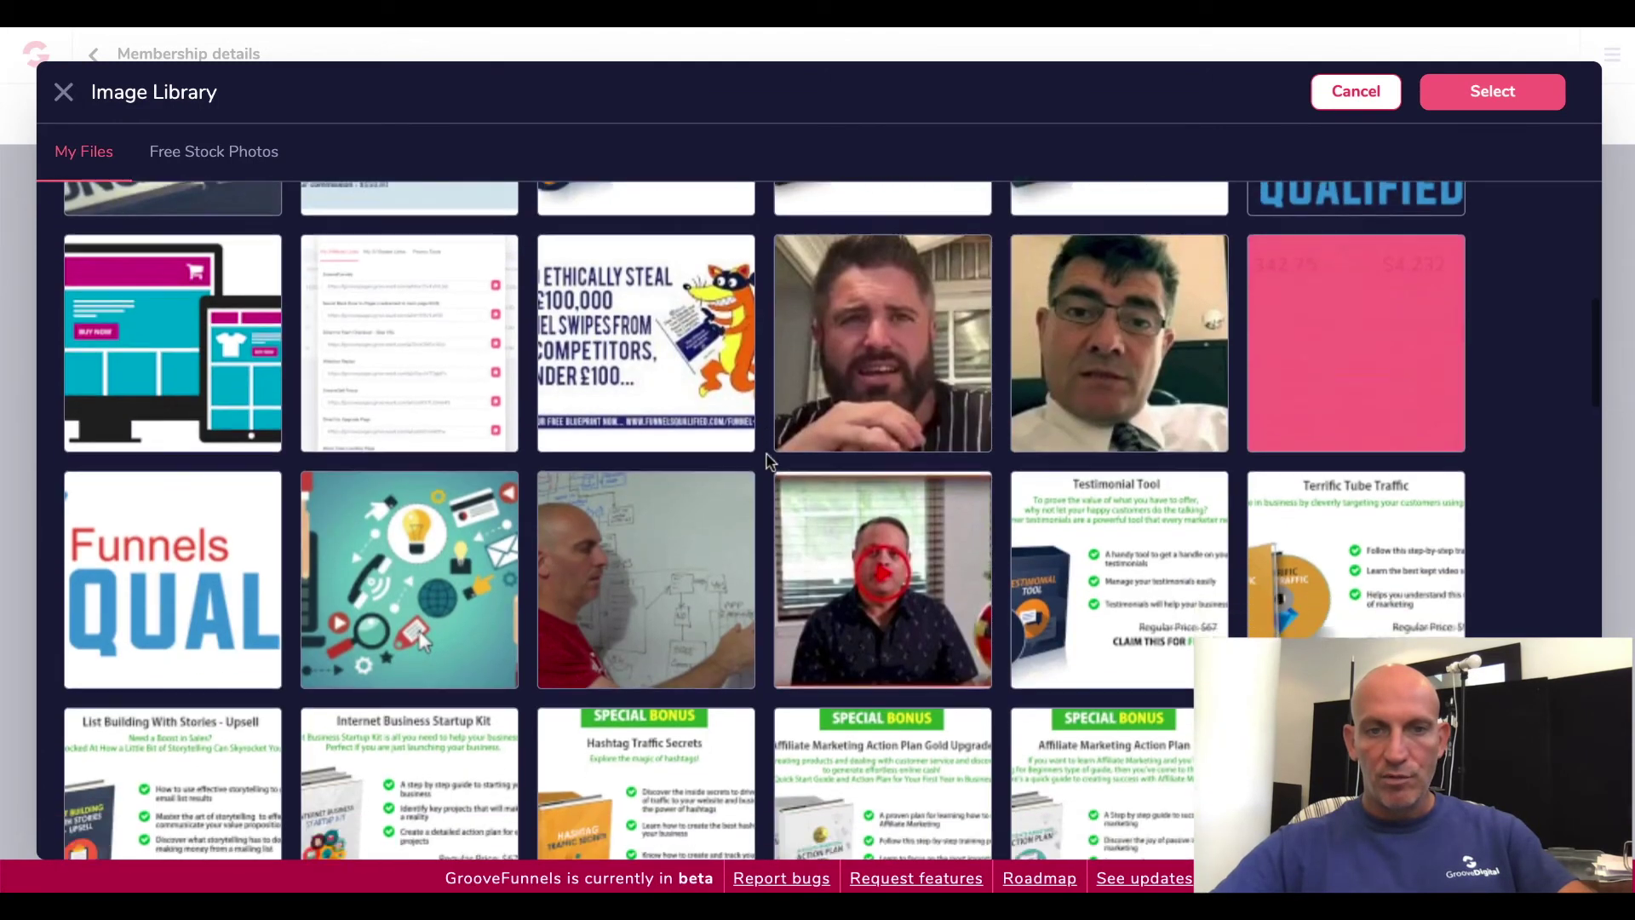
scroll(766, 460, down, 5)
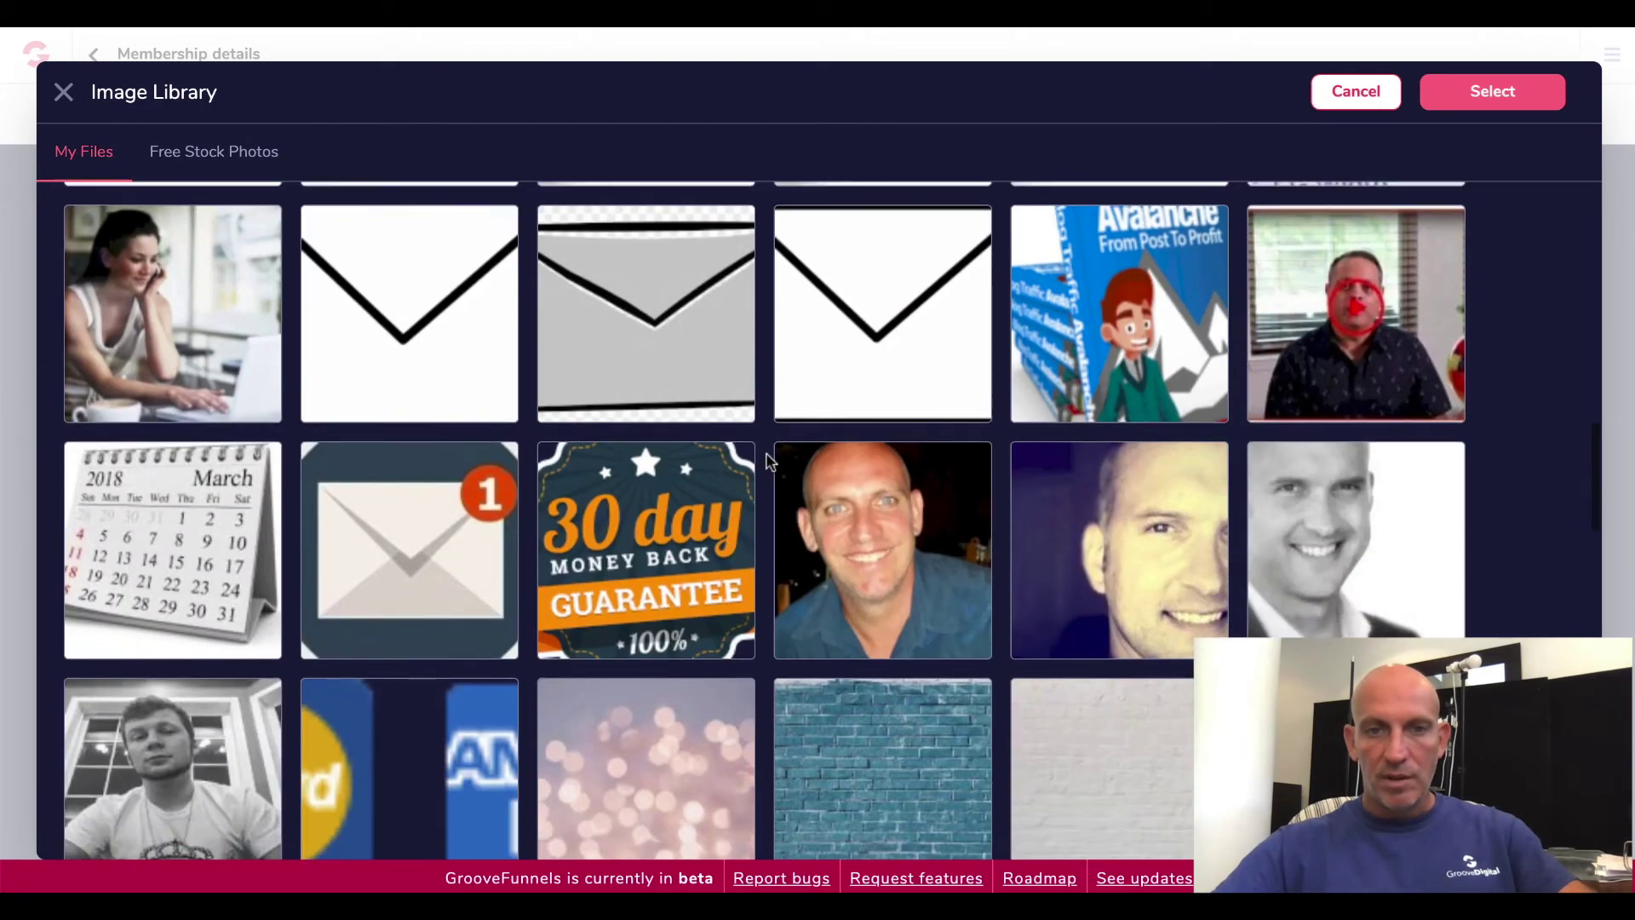
scroll(644, 480, up, 8)
click(645, 479)
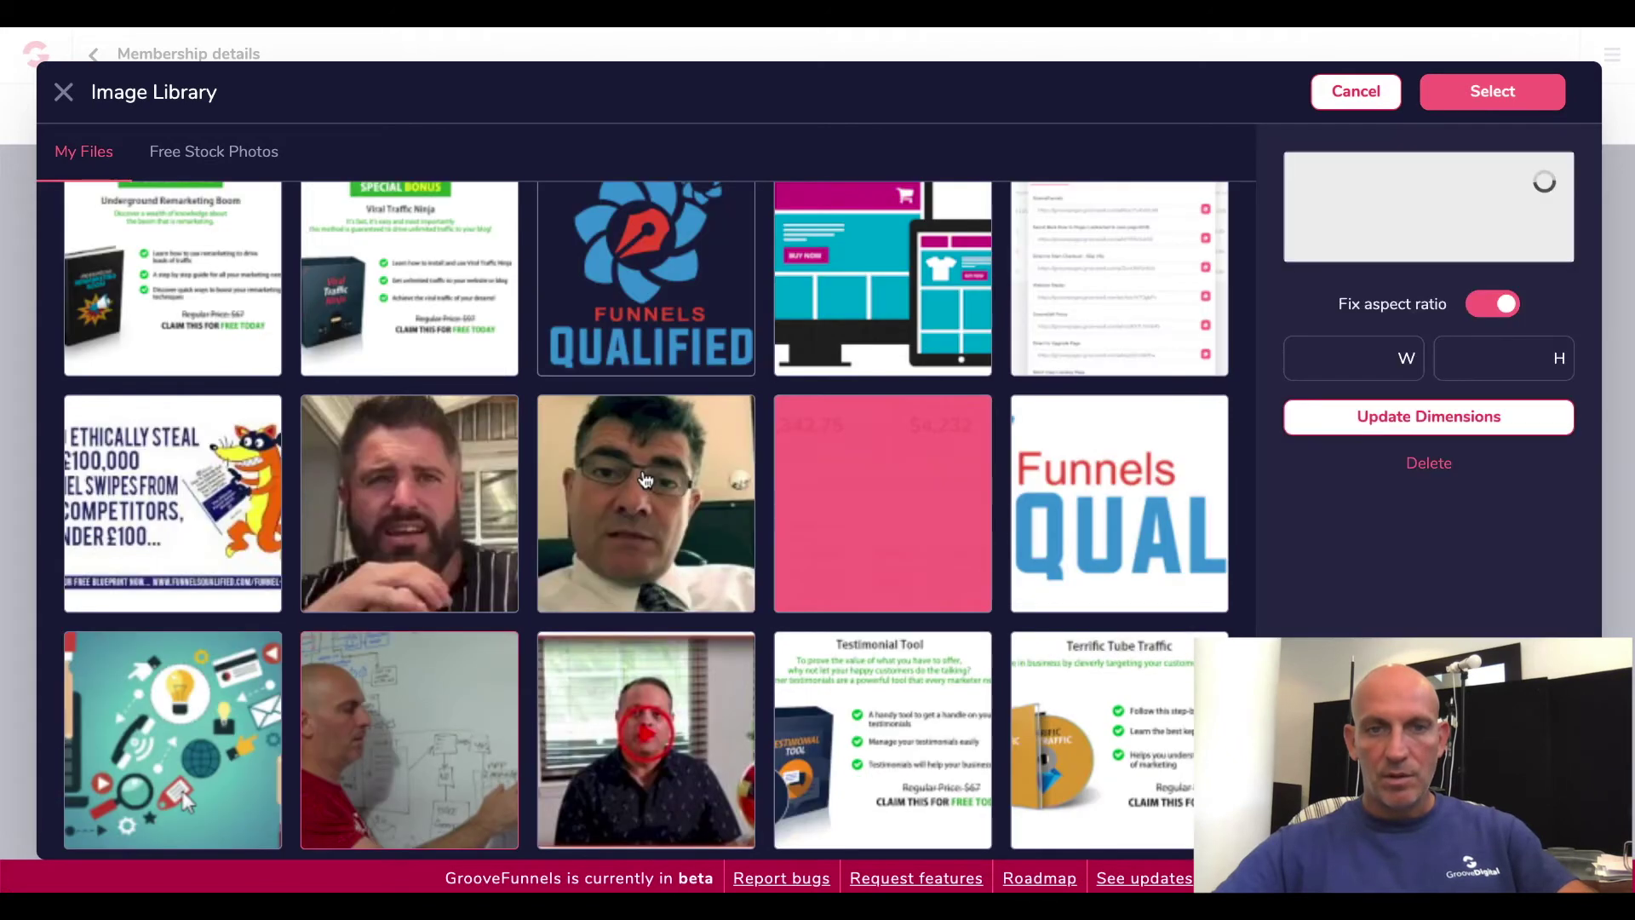
Attach the whiteboard photo and trim the end of the over-long instructor description
click(1482, 92)
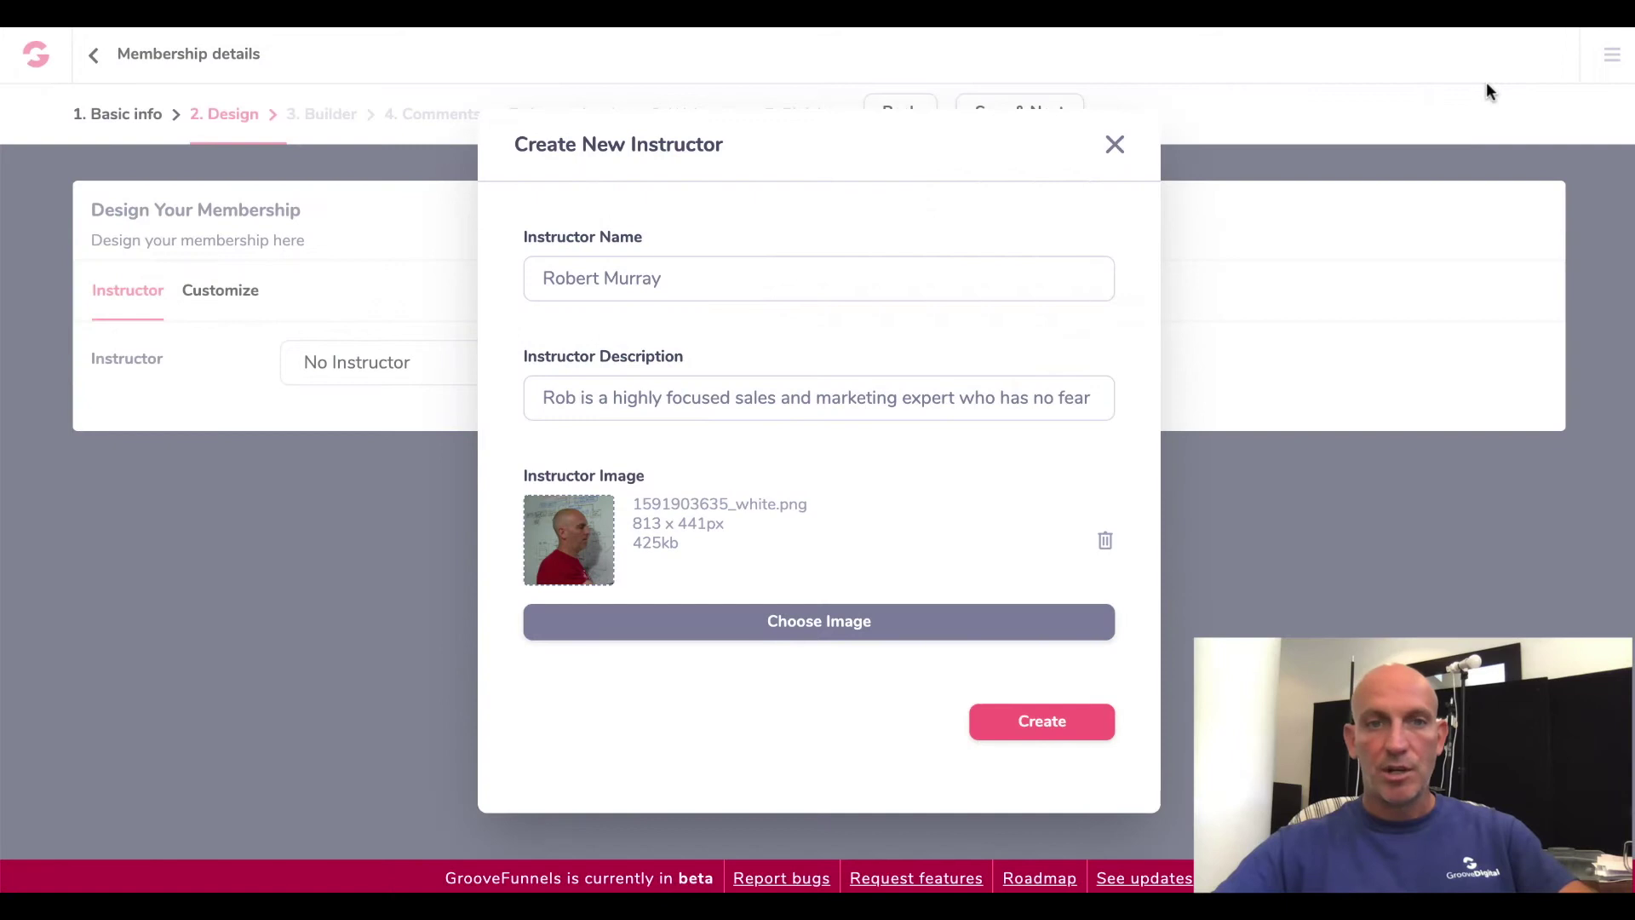
click(1040, 719)
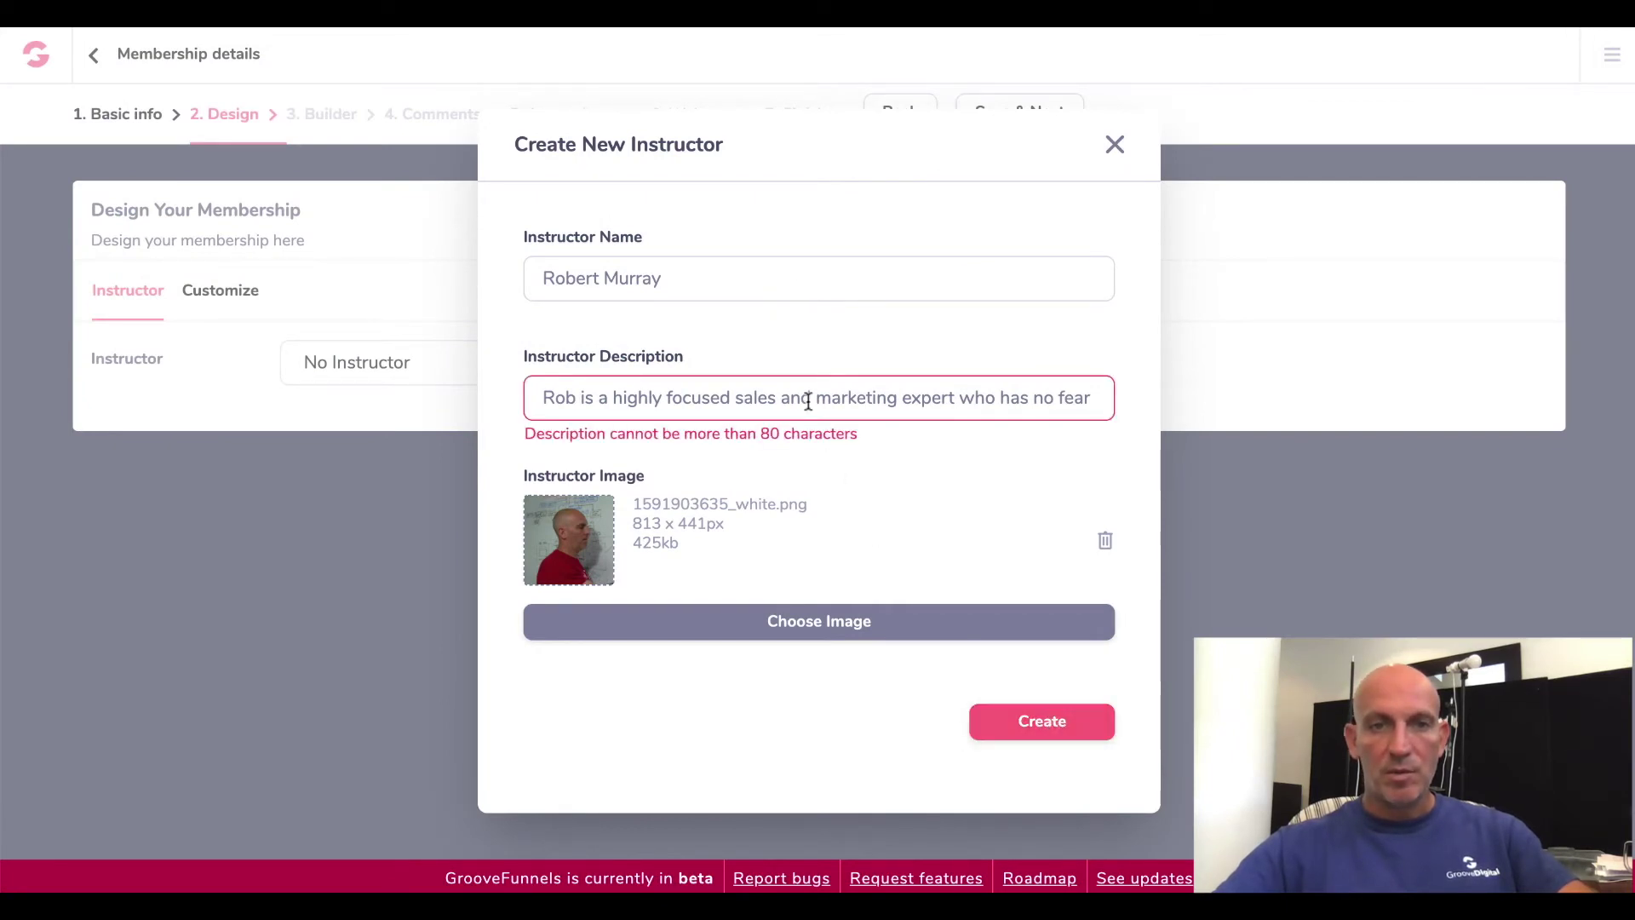
scroll(935, 402, right, 10)
scroll(935, 403, right, 15)
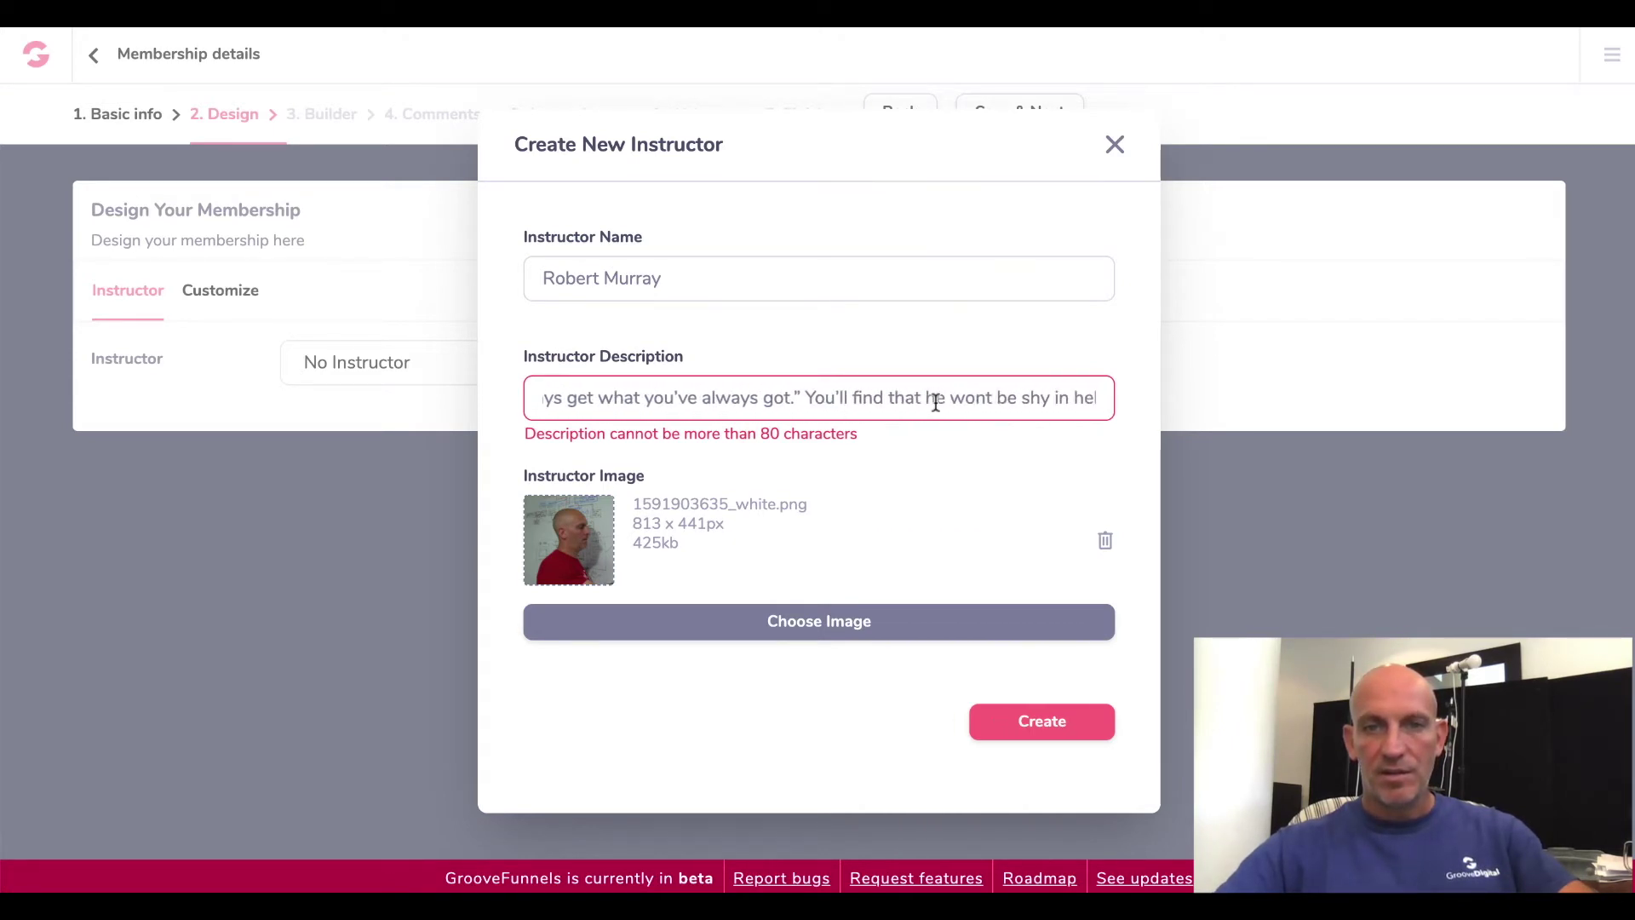
drag(805, 400, 1165, 396)
key(BackSpace)
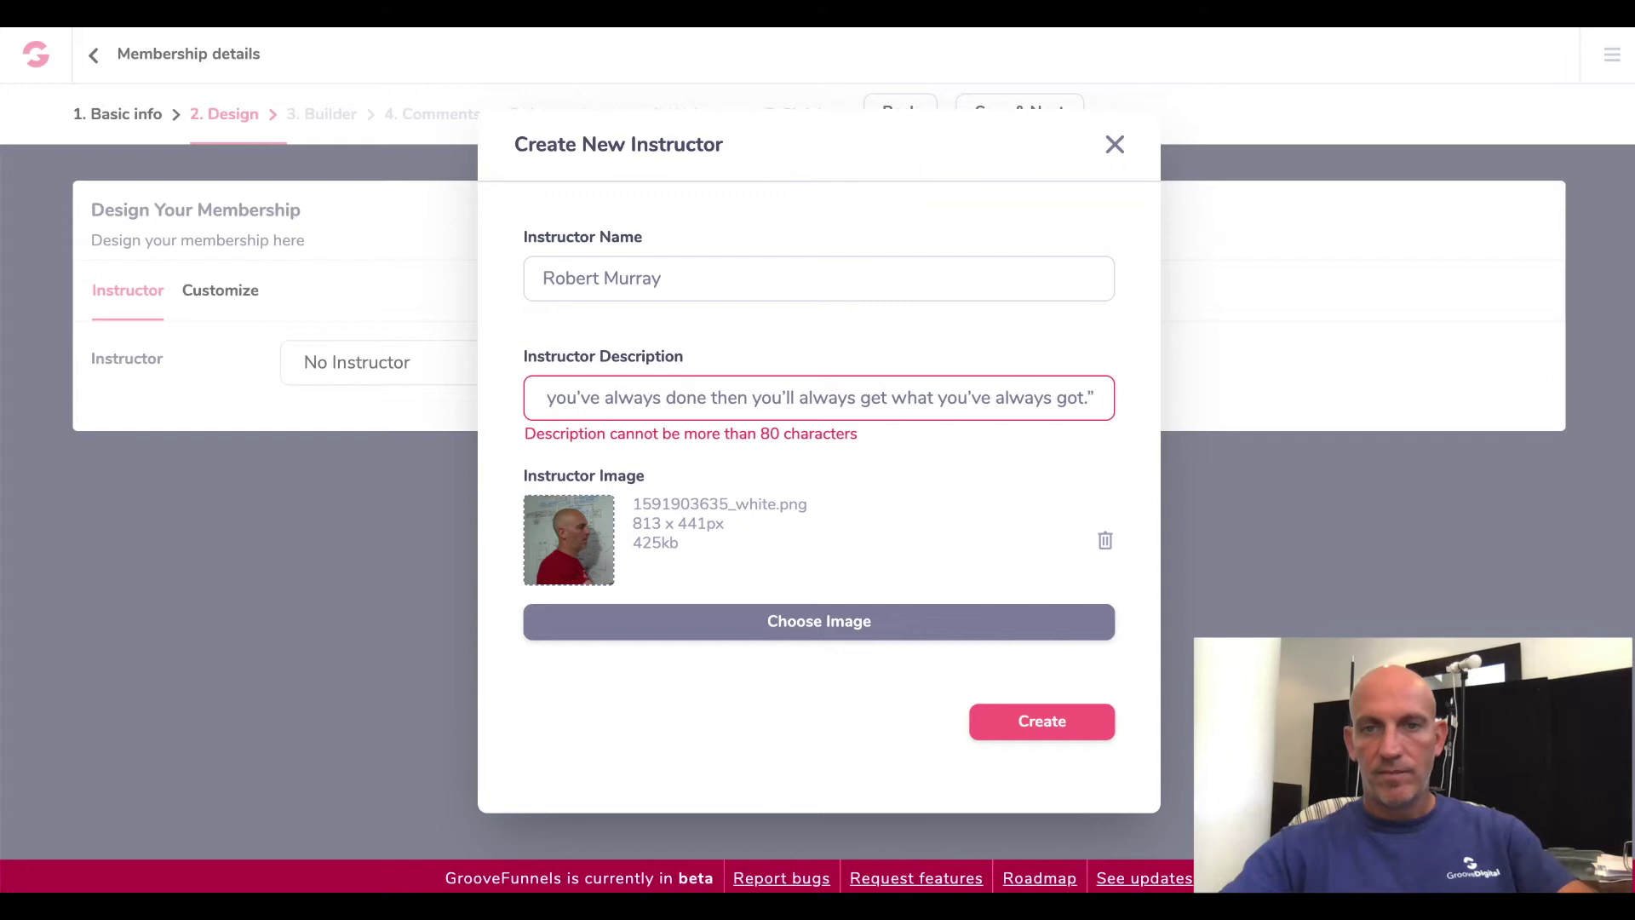
click(1033, 722)
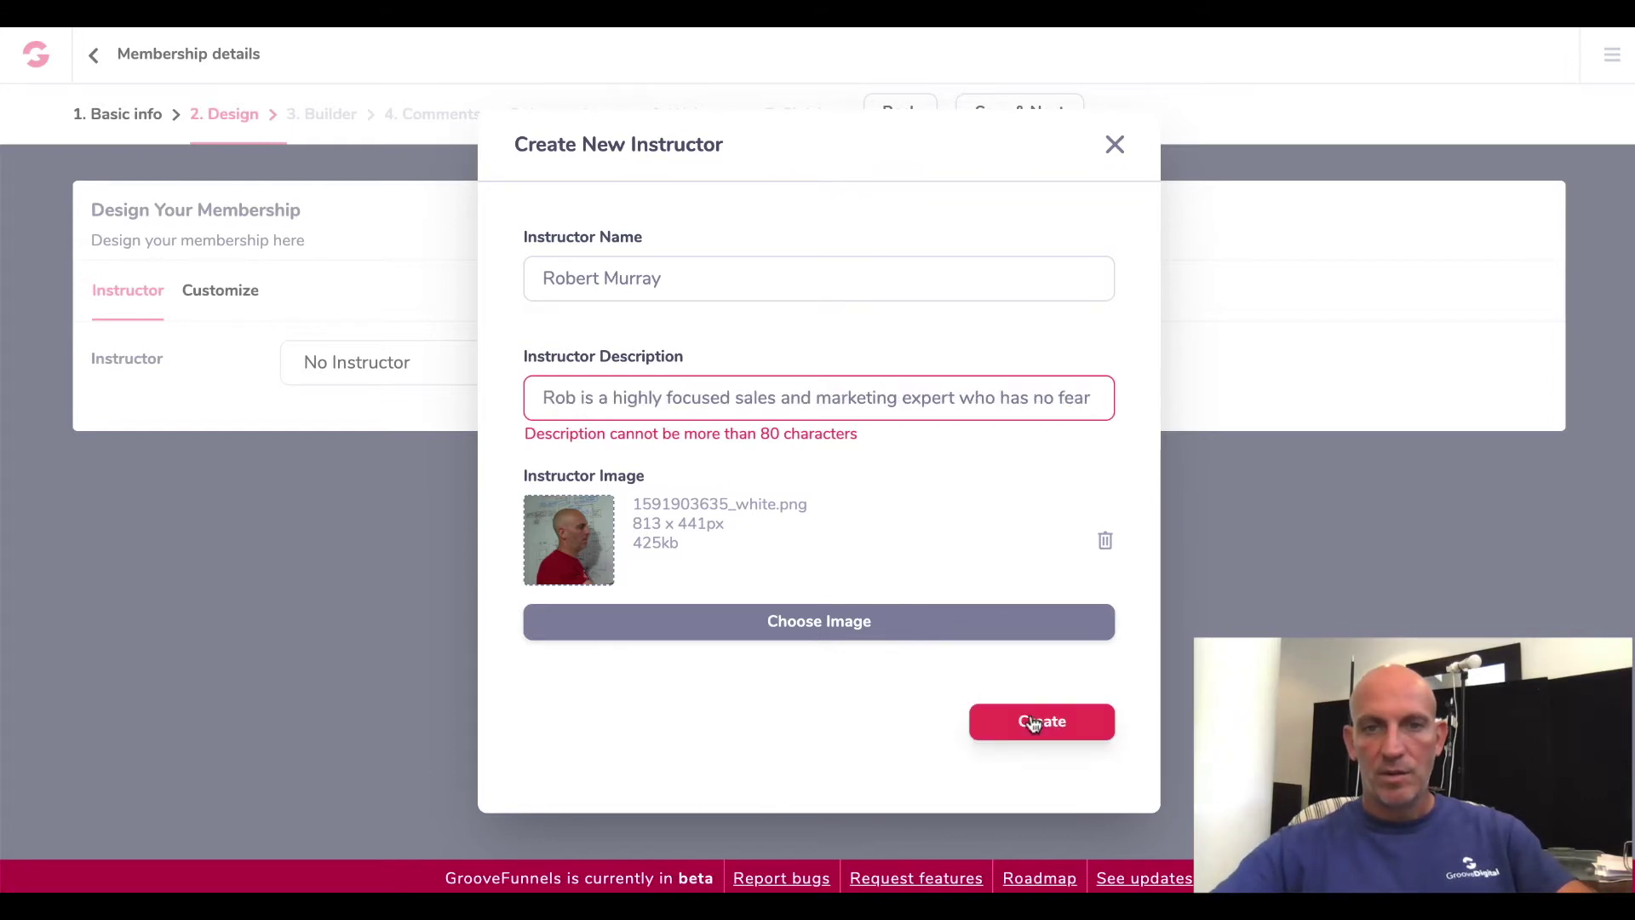
Cut the description to end at 'marketing expert' within 80 characters and create the instructor
click(945, 399)
key(Right)
key(Right)
key(Right)
key(Right)
key(Right)
key(Right)
key(Right)
key(Right)
key(Right)
key(Right)
key(Right)
key(Right)
key(Right)
key(Right)
key(Right)
key(Right)
key(Right)
key(Right)
key(Right)
key(Right)
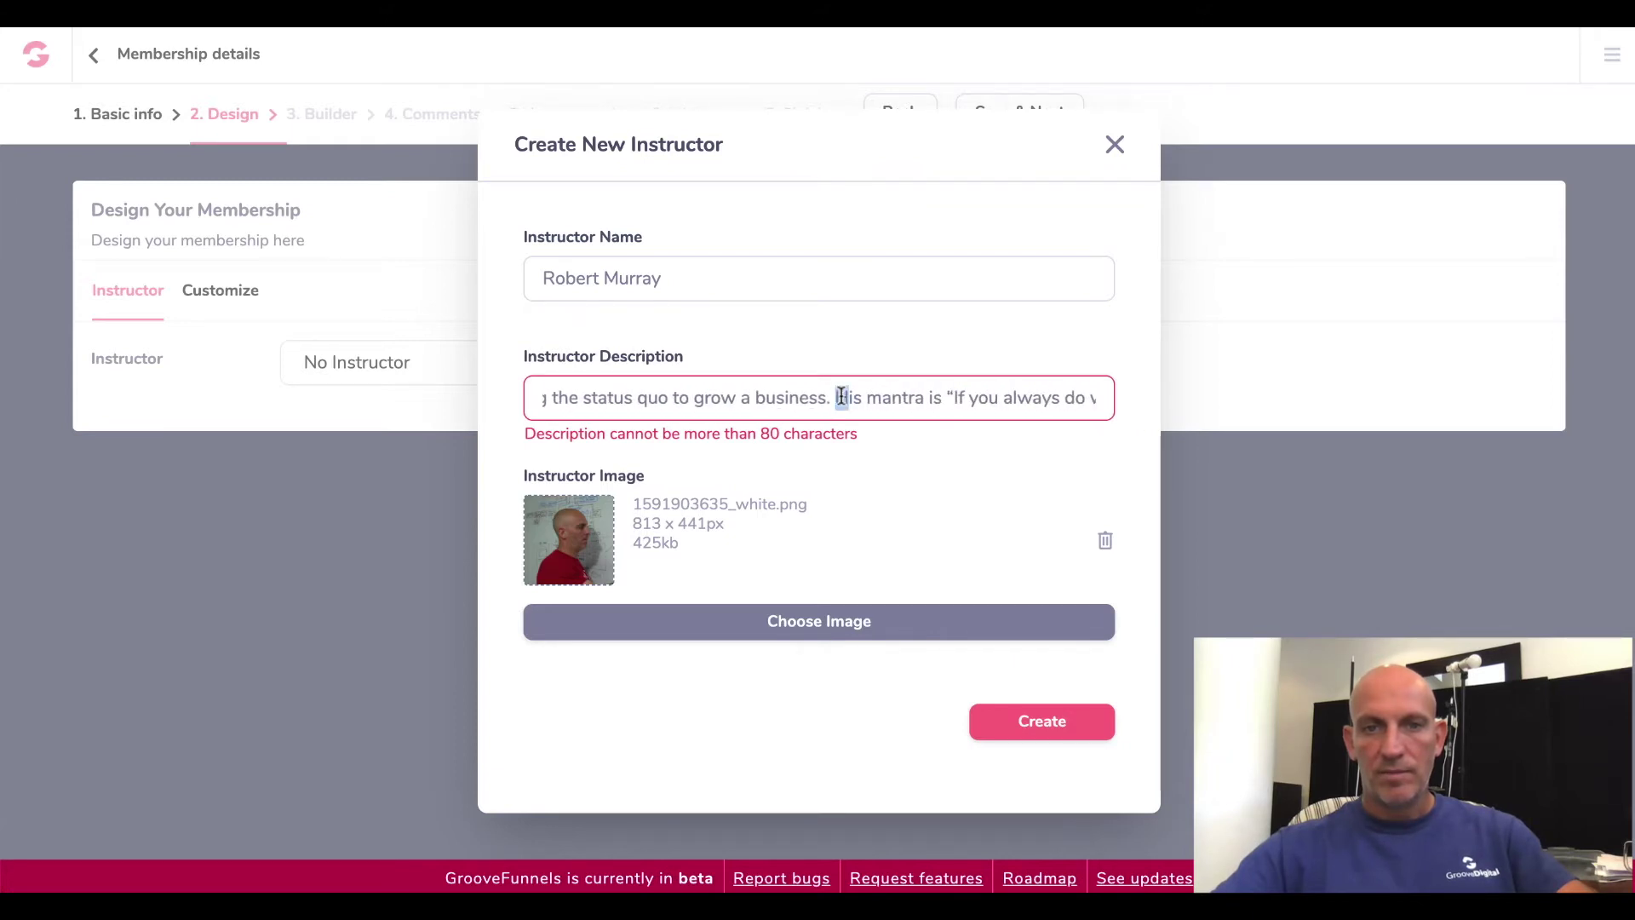
drag(841, 400, 1243, 392)
key(BackSpace)
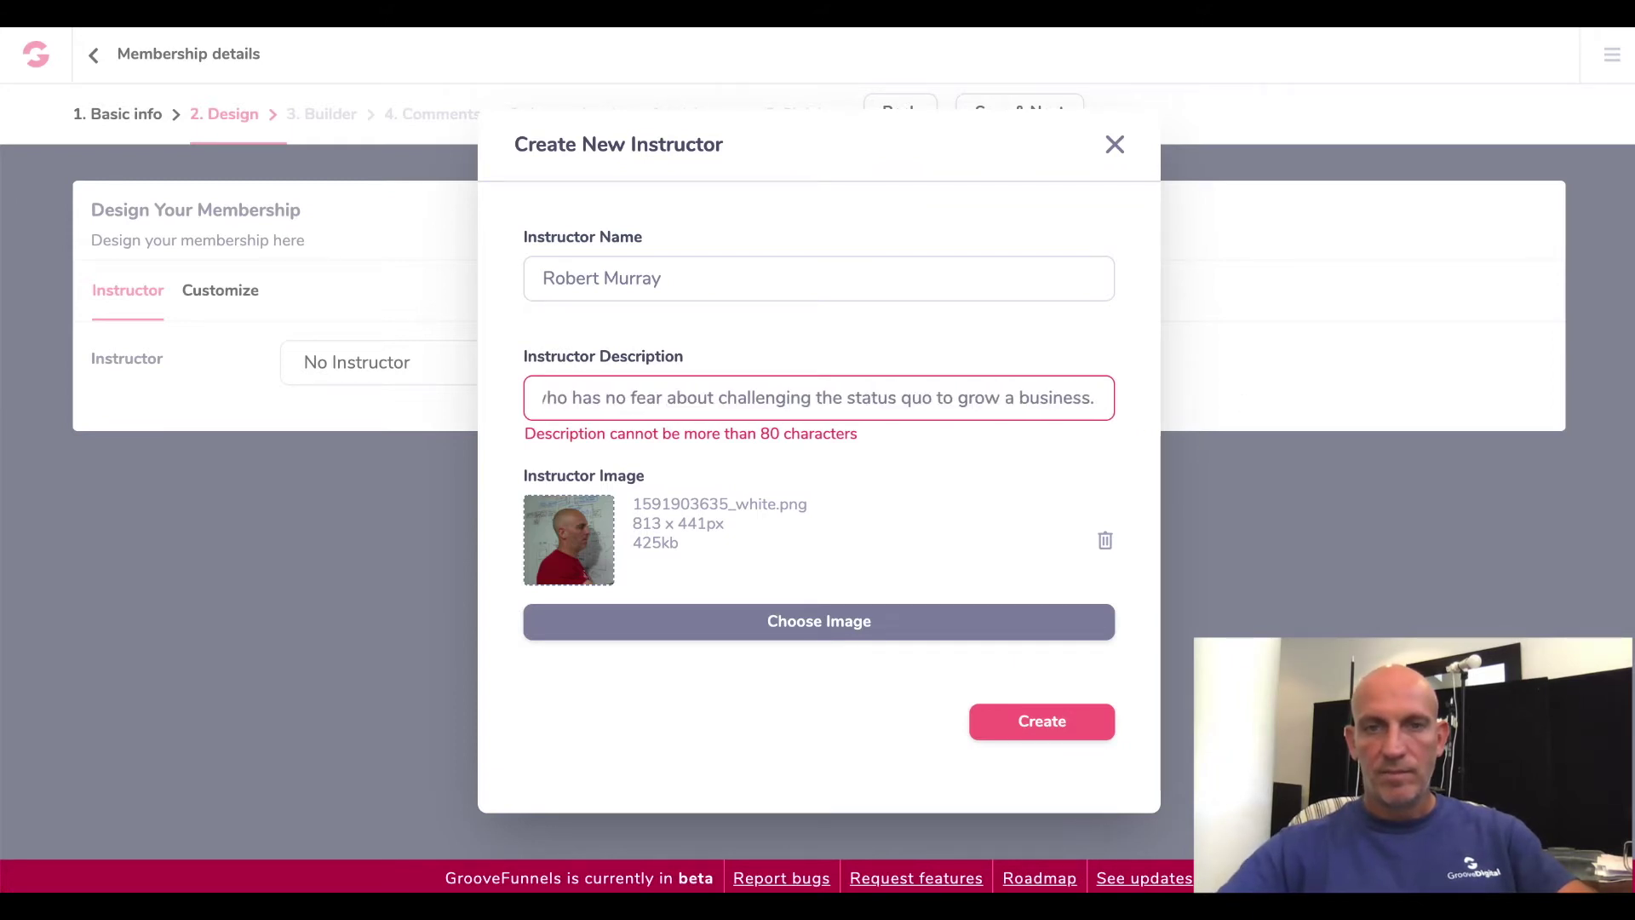
click(1050, 731)
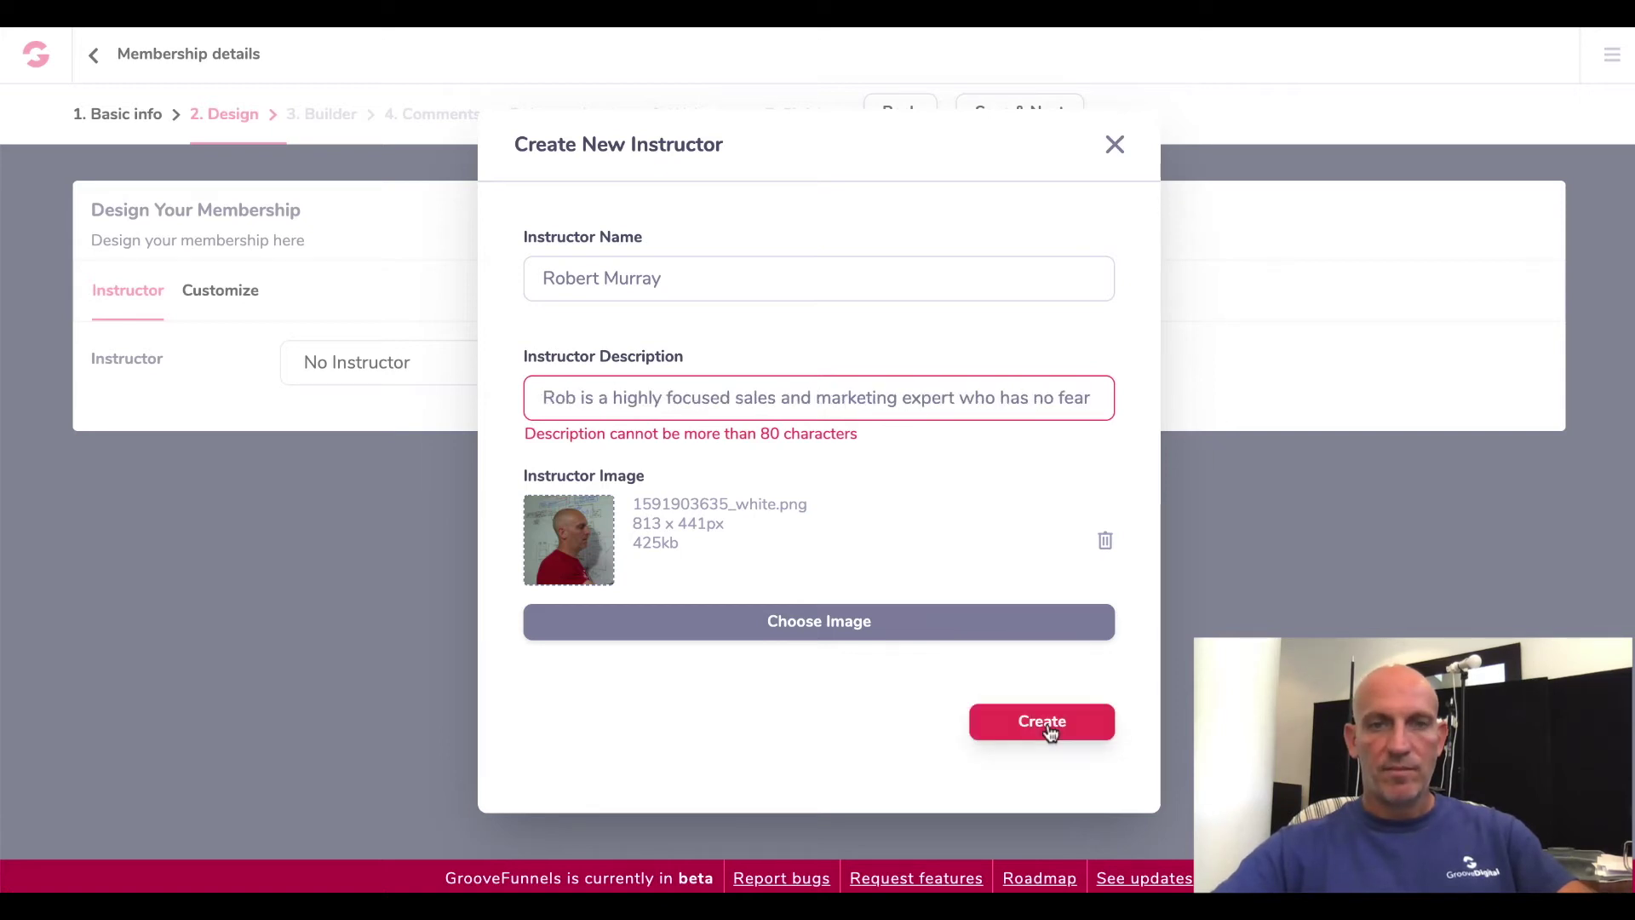
click(965, 398)
key(End)
scroll(965, 409, left, 5)
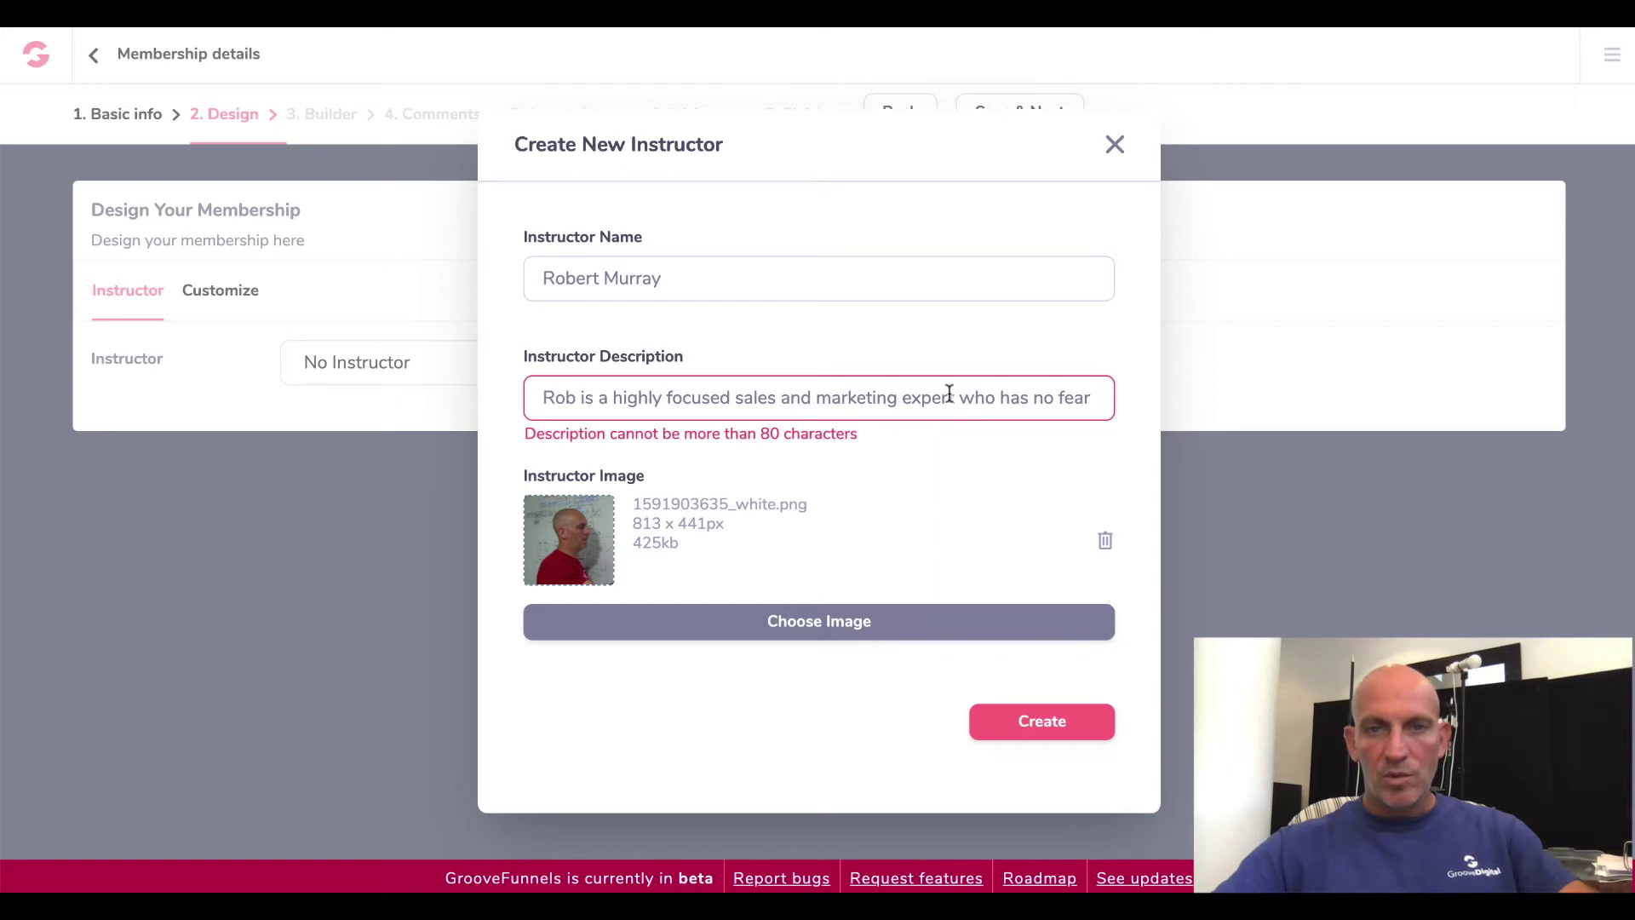
drag(955, 397, 1333, 392)
key(BackSpace)
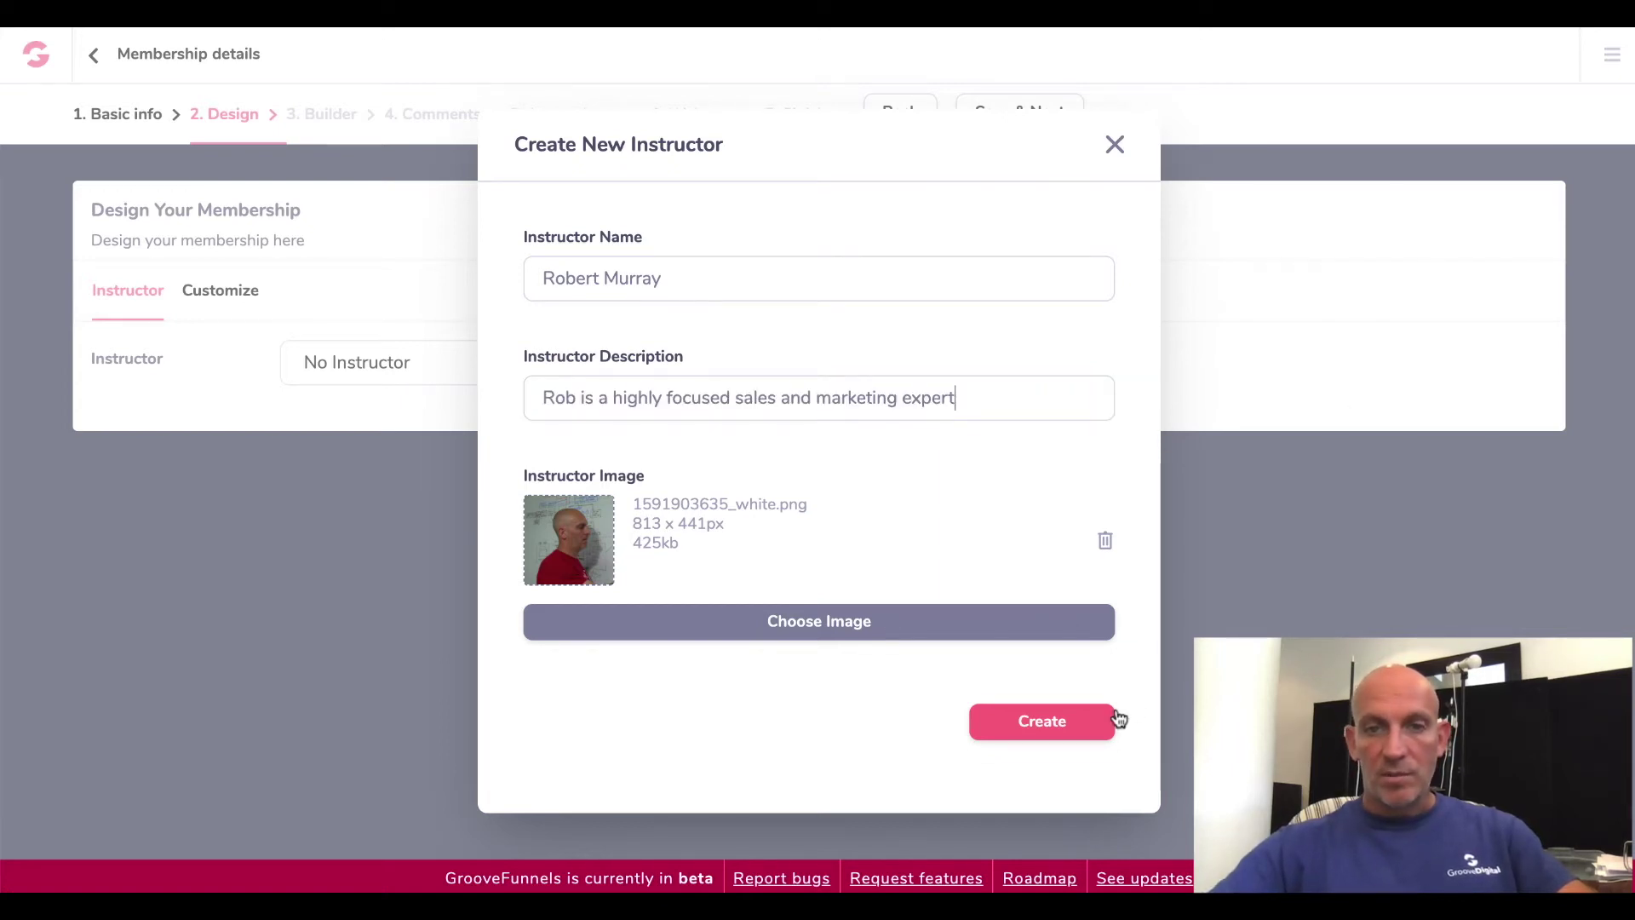
click(1054, 721)
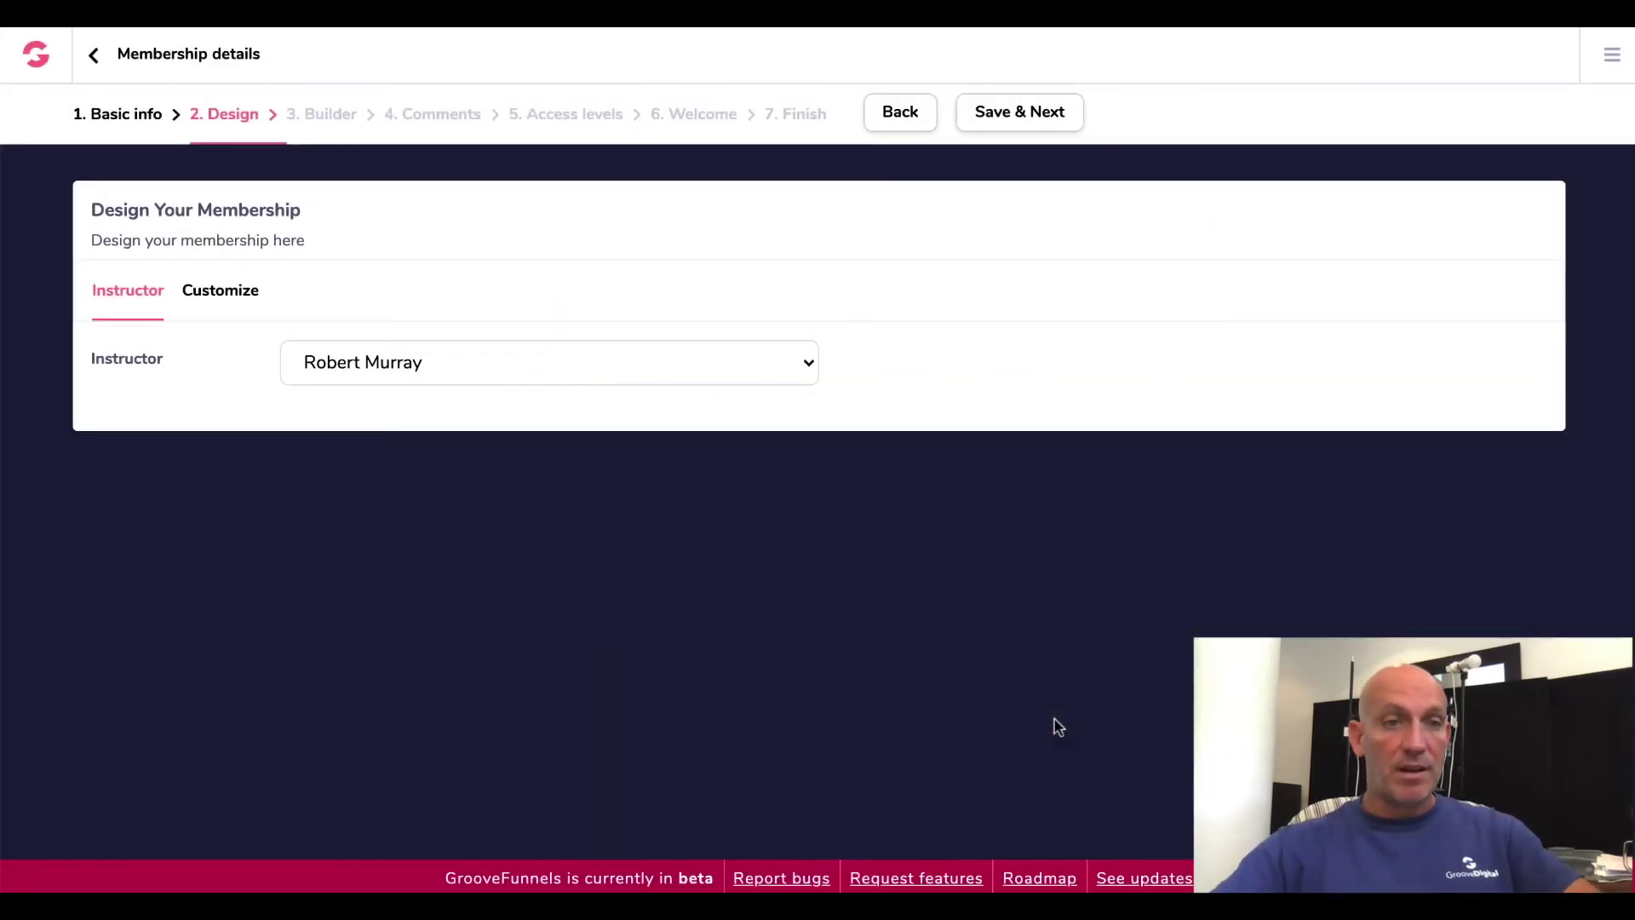
Set the Funnels Qualified logo as the membership logo and save the design
click(221, 289)
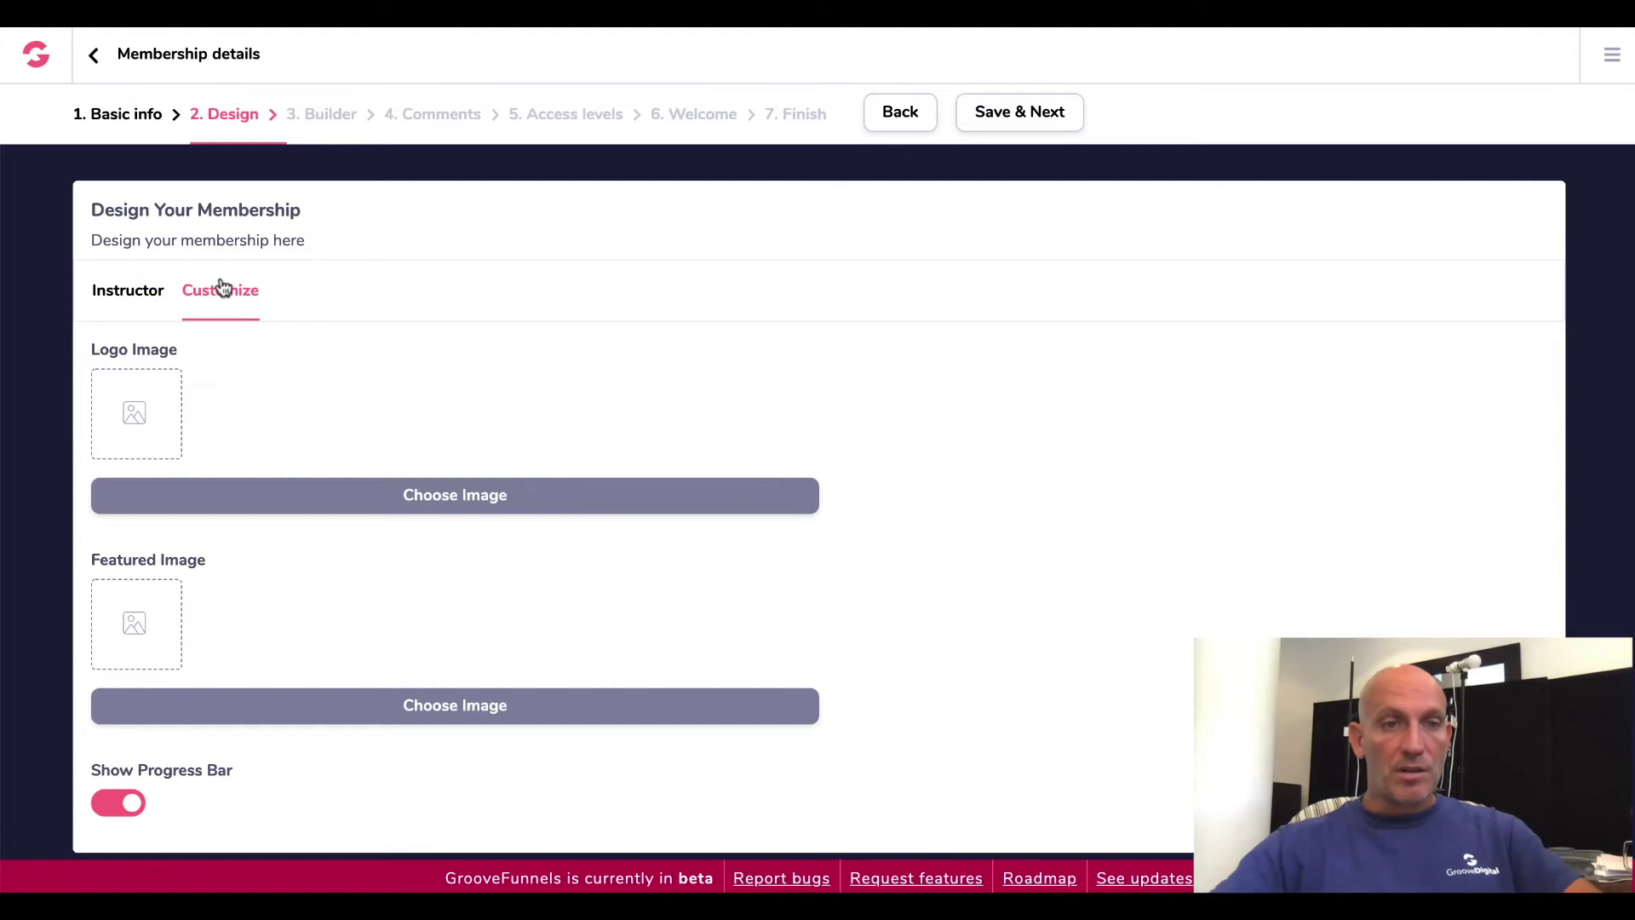
scroll(432, 344, down, 1)
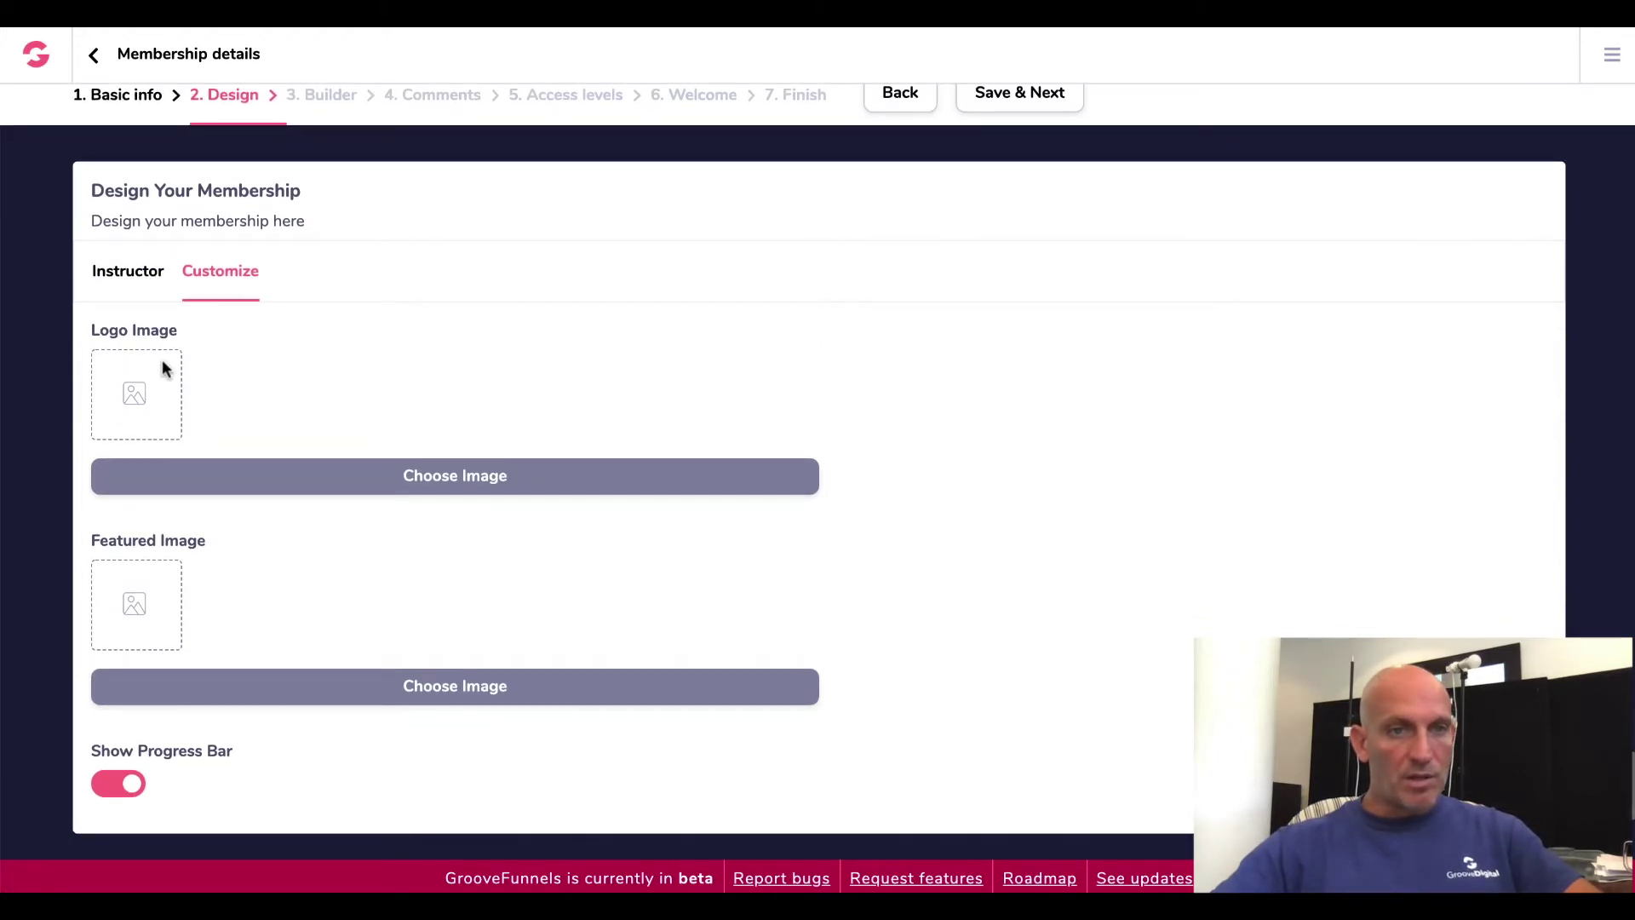
click(378, 475)
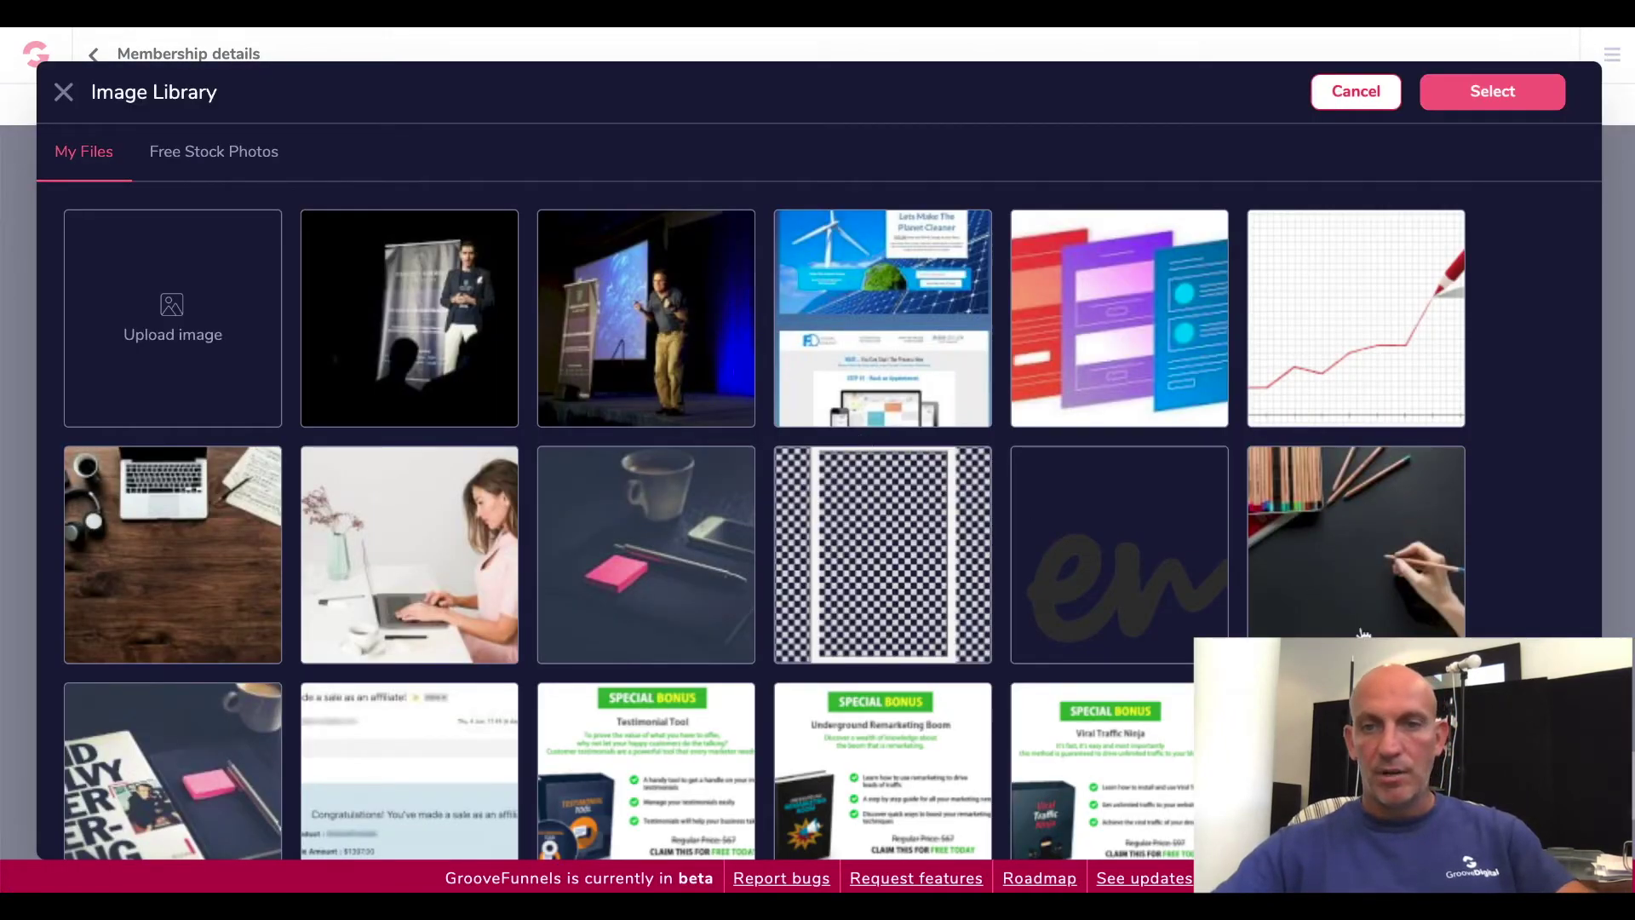
click(1355, 689)
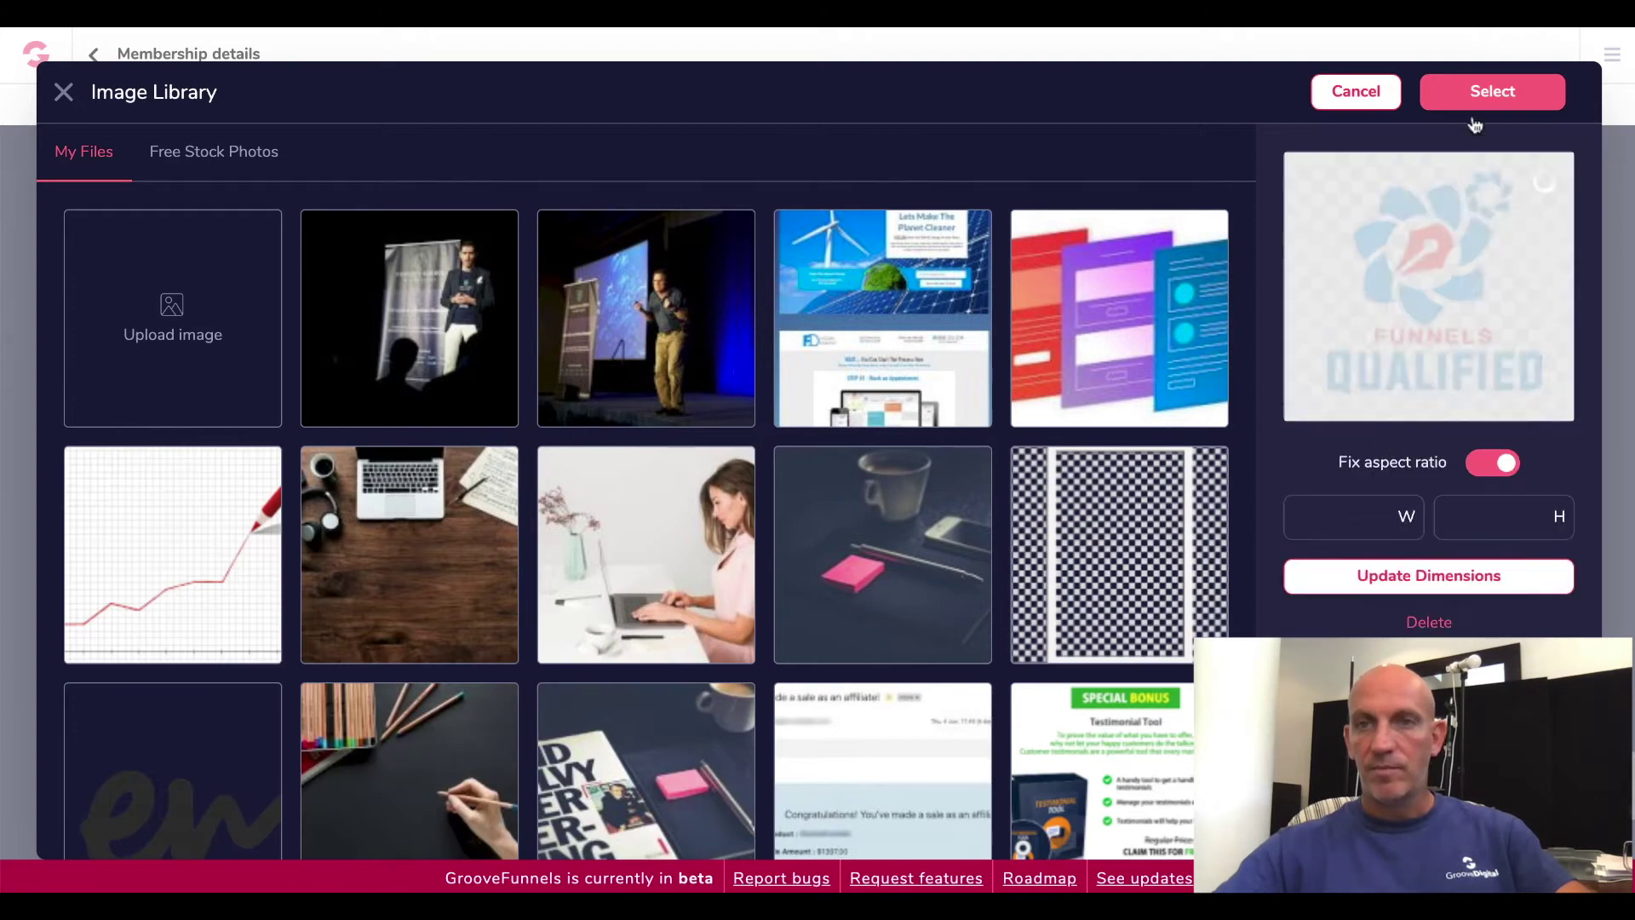
click(1492, 92)
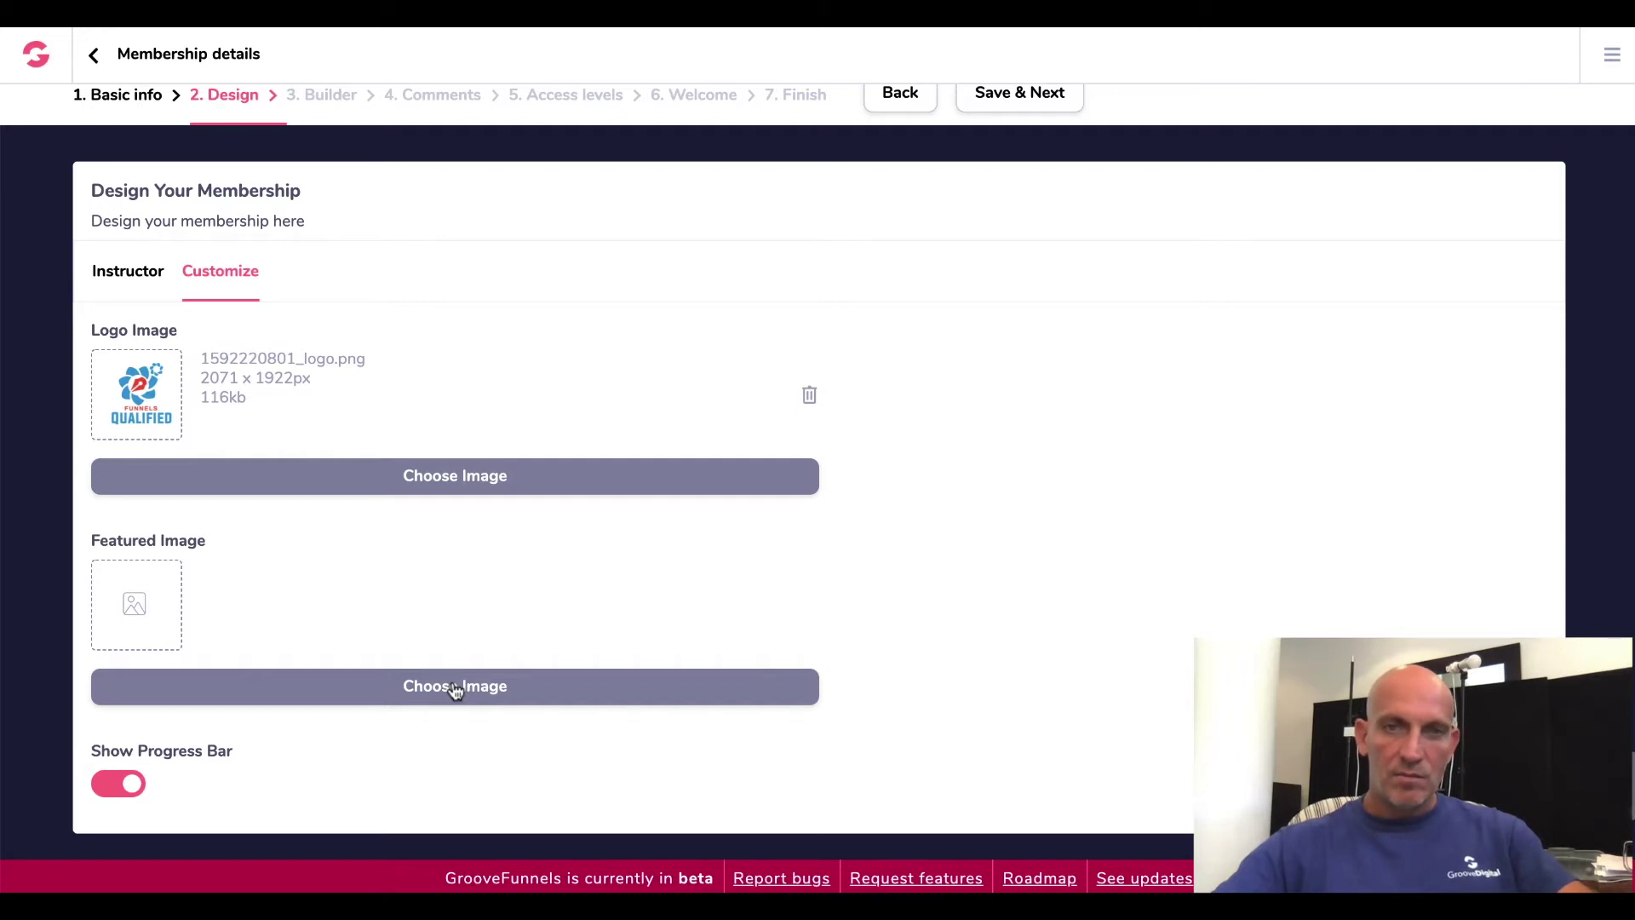
scroll(454, 688, up, 1)
click(1018, 117)
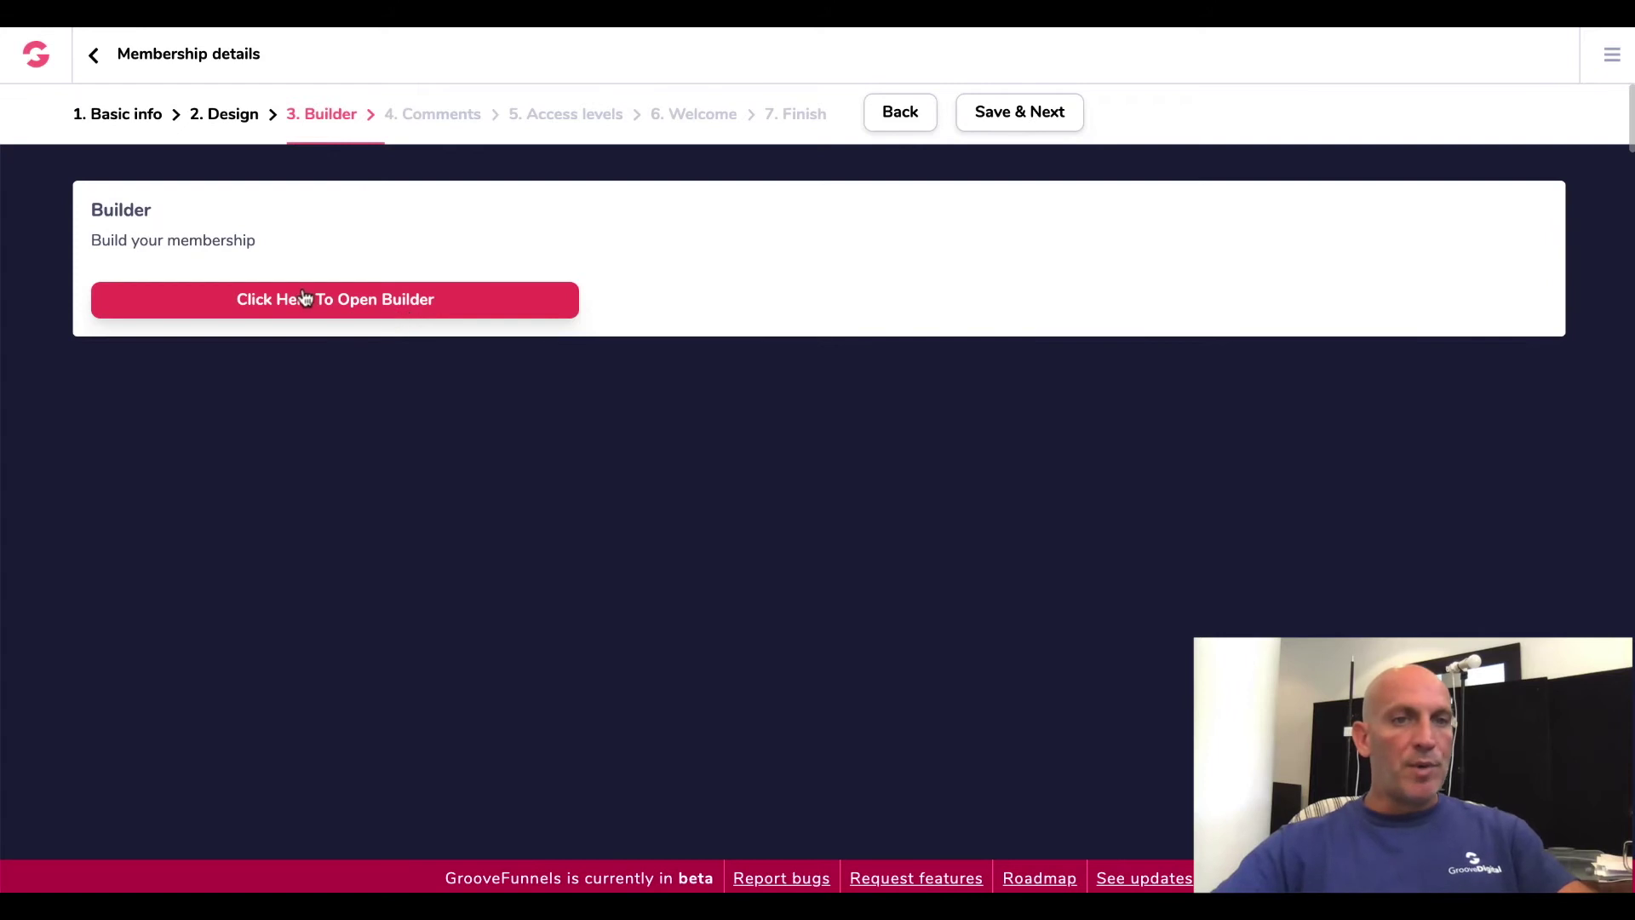
Load the membership builder on the Home › Chapter page and list the available content elements
click(258, 308)
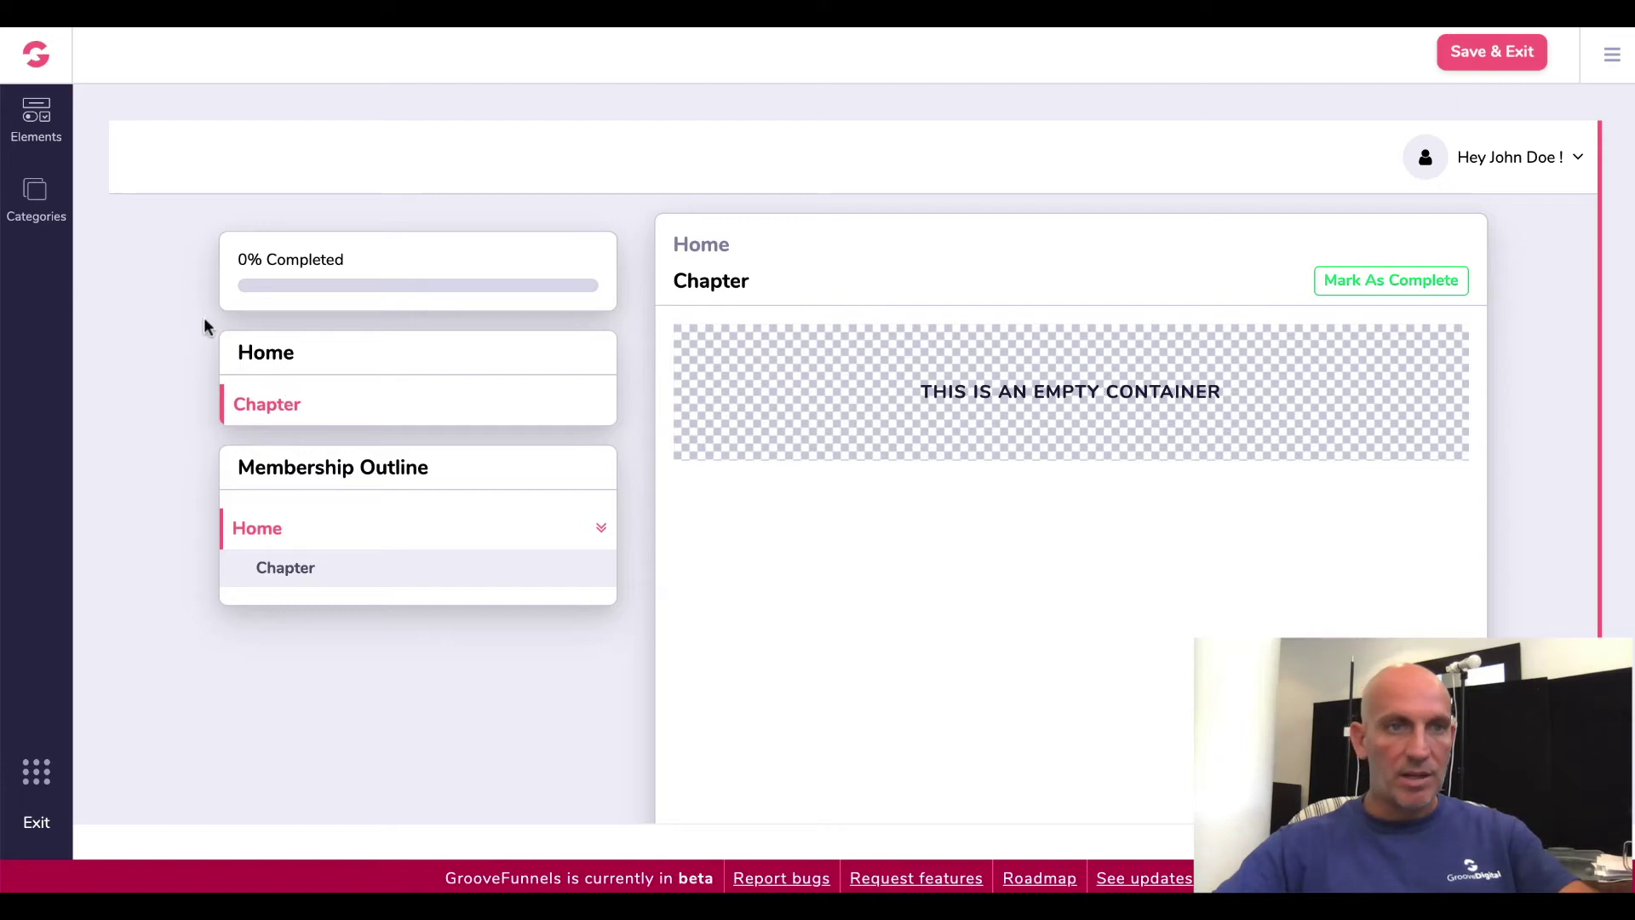
click(36, 120)
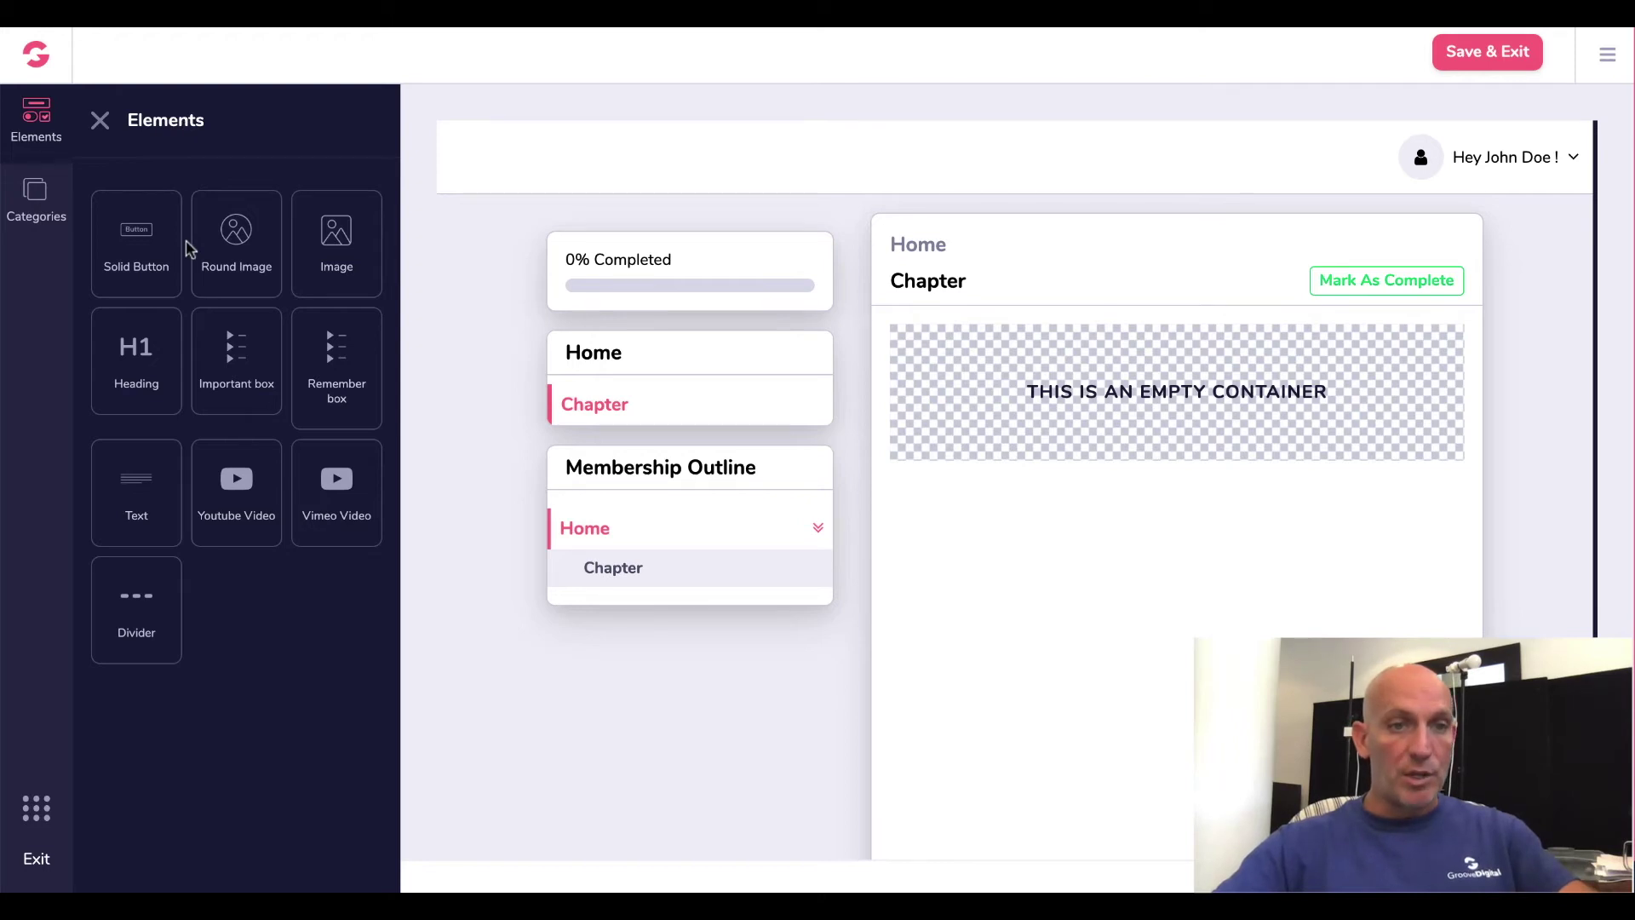
Rename Home's placeholder Chapter entry to Module 1
click(35, 195)
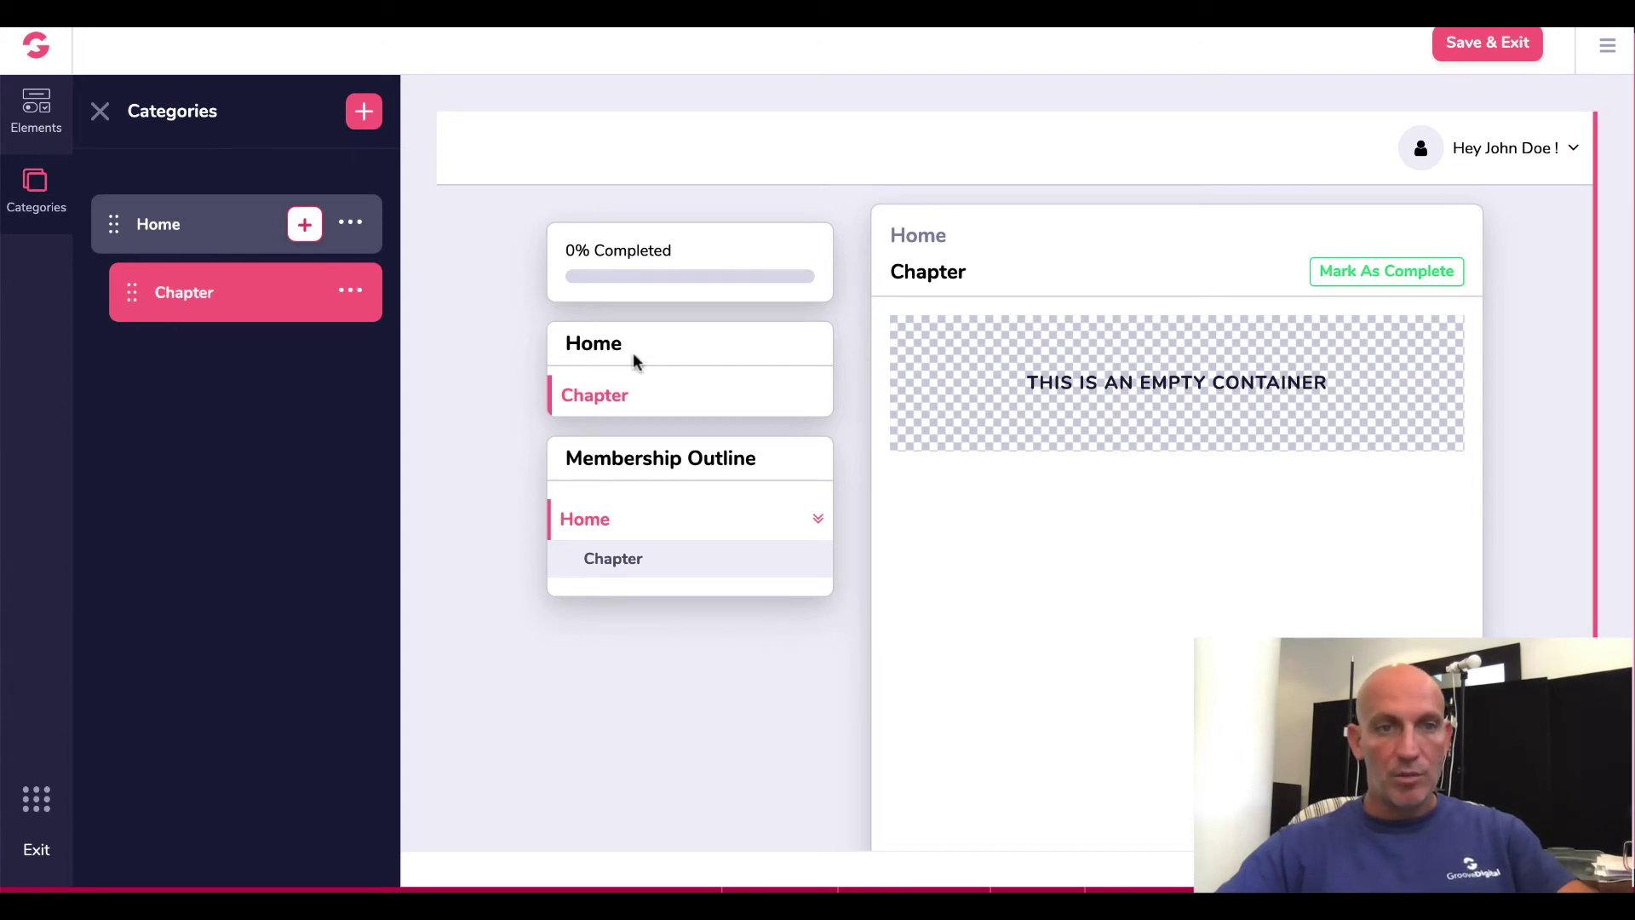
click(352, 295)
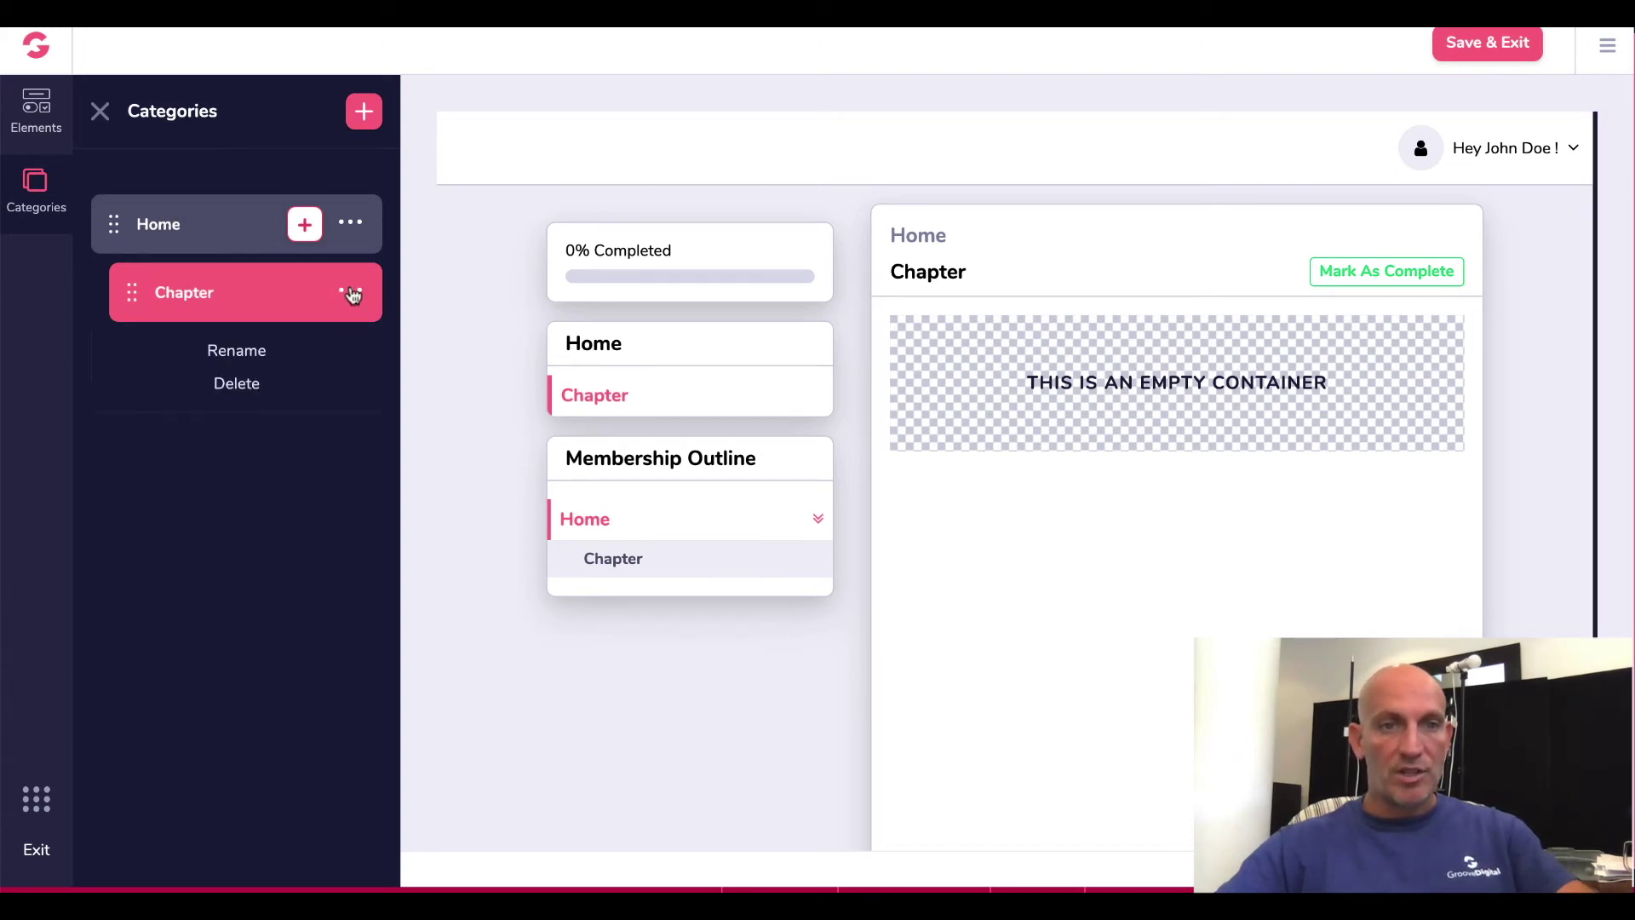
click(247, 352)
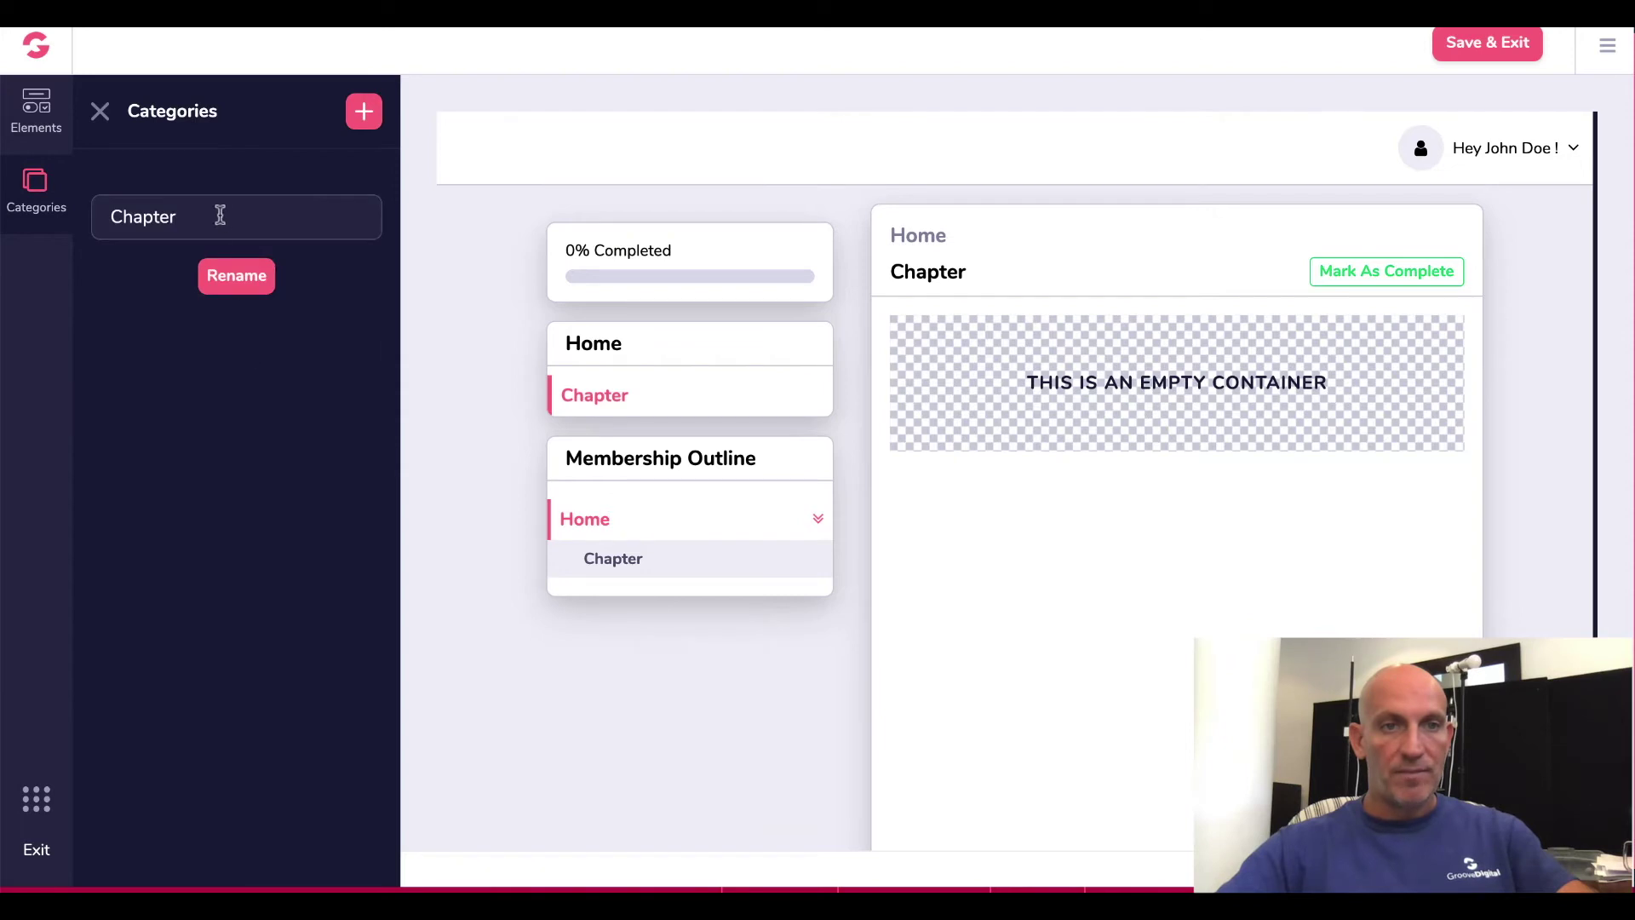
double_click(154, 216)
text(Module 1)
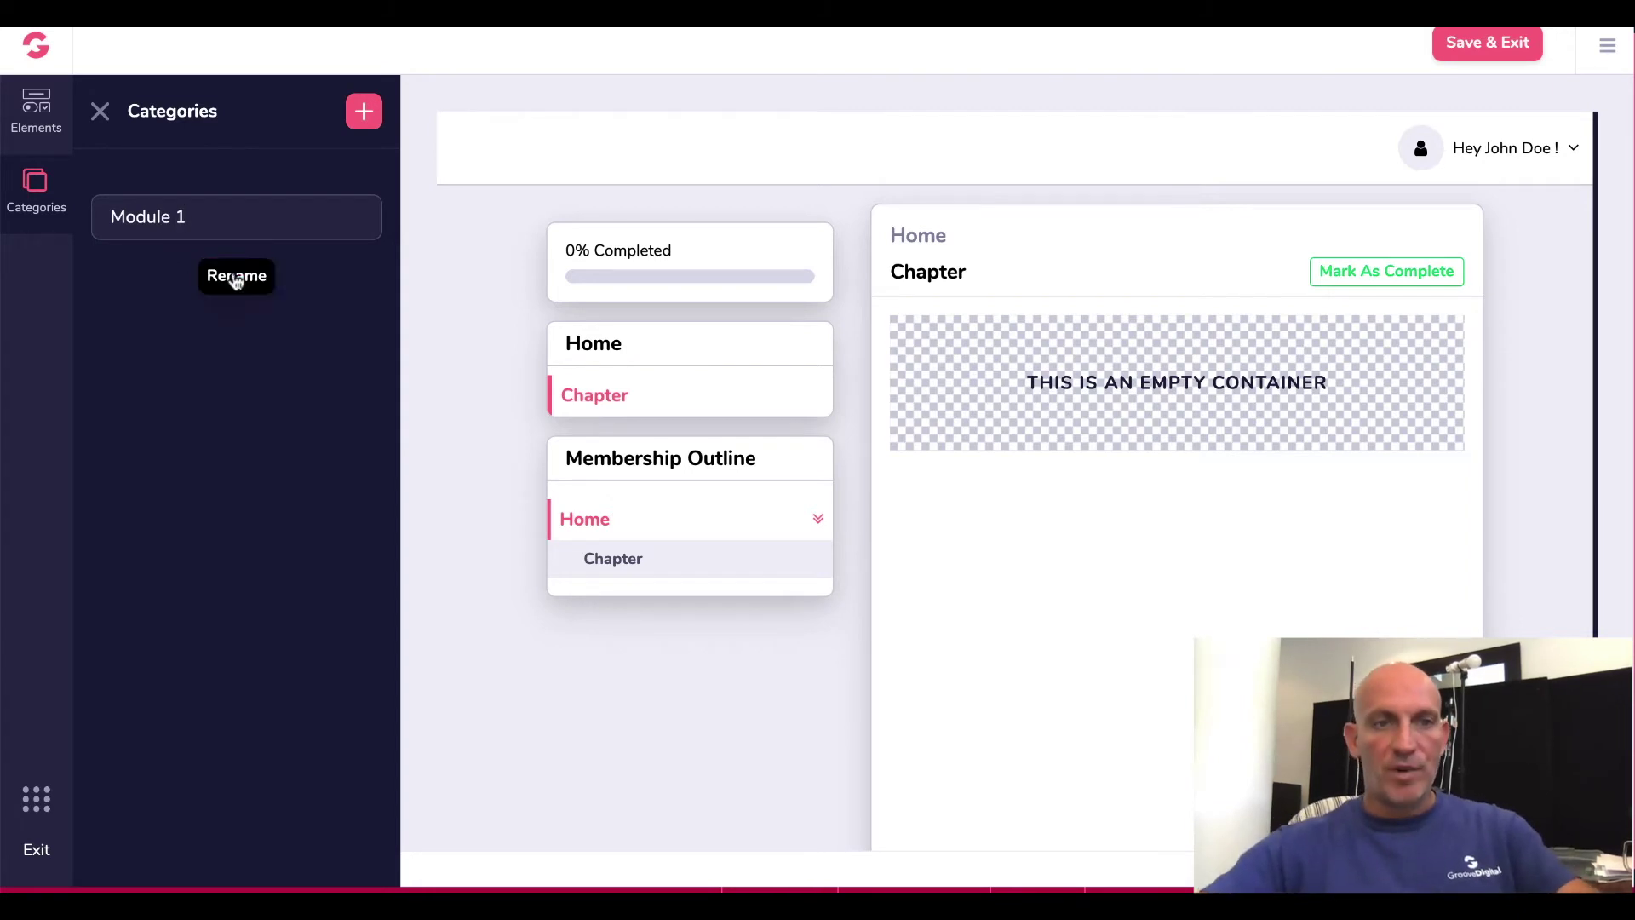
click(235, 274)
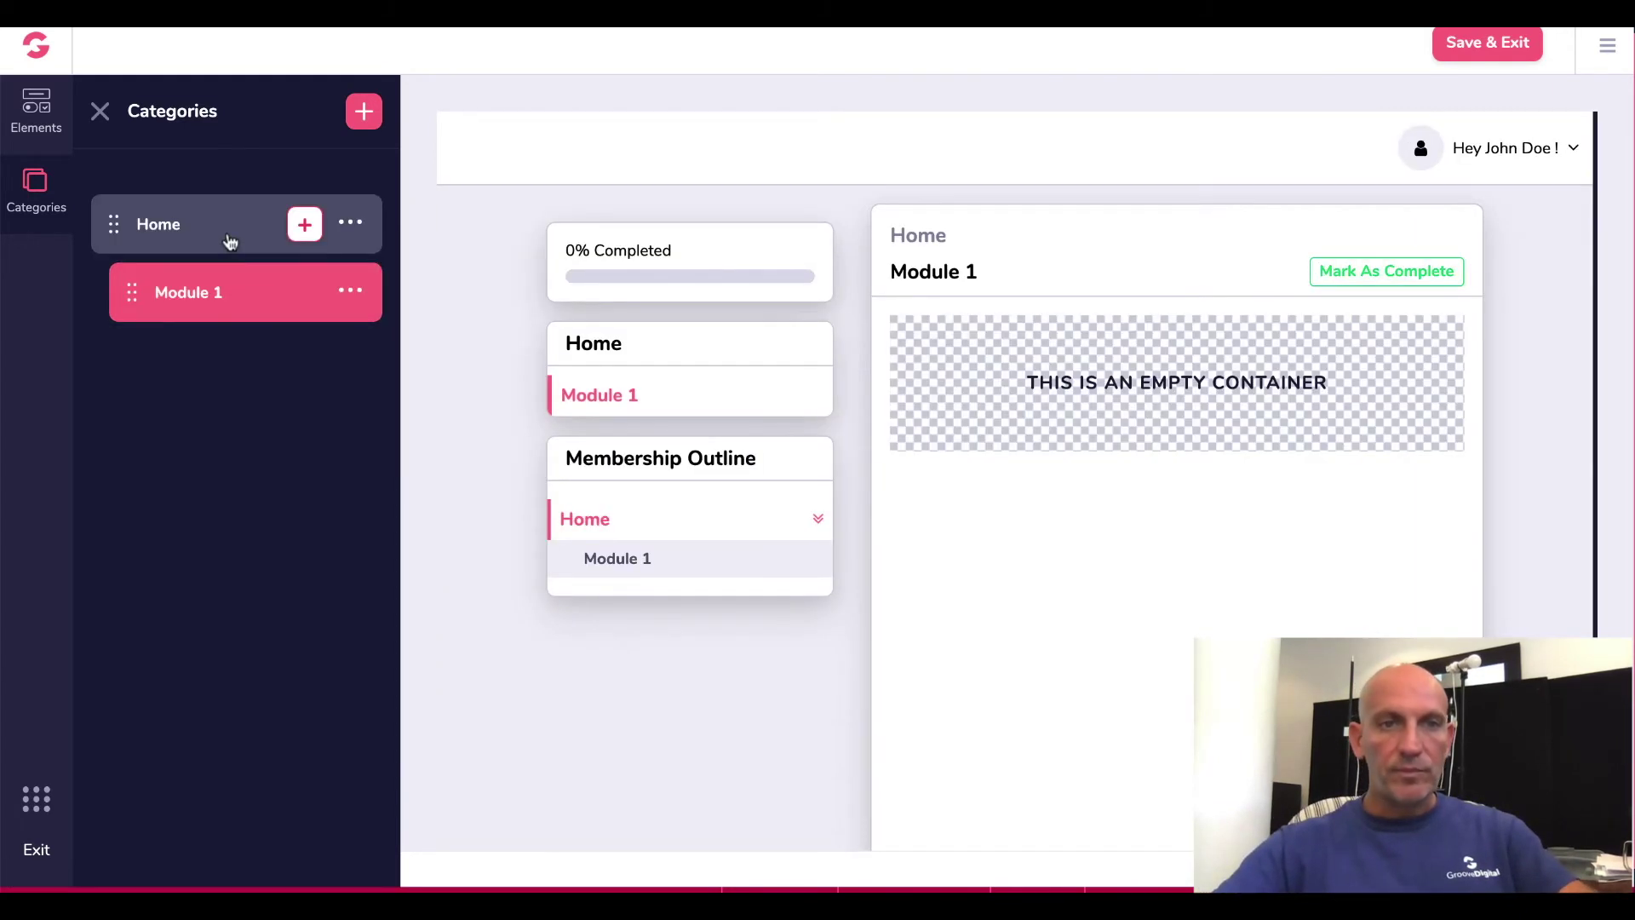
Add a second module named Module 2 under the Home category
click(227, 241)
click(353, 223)
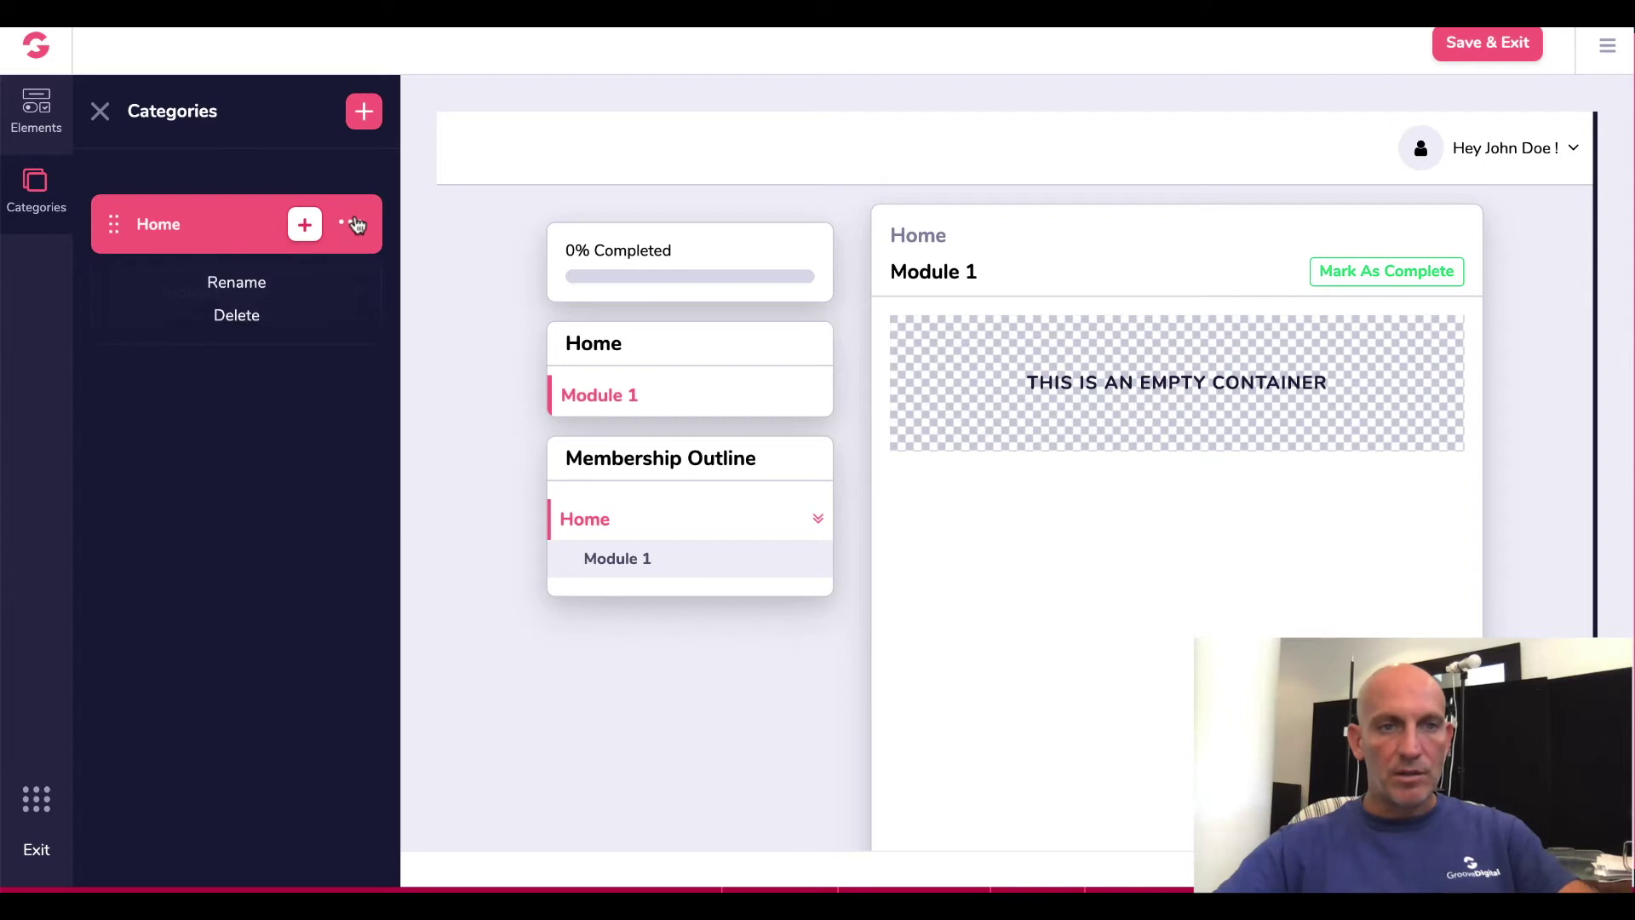
click(213, 233)
click(306, 227)
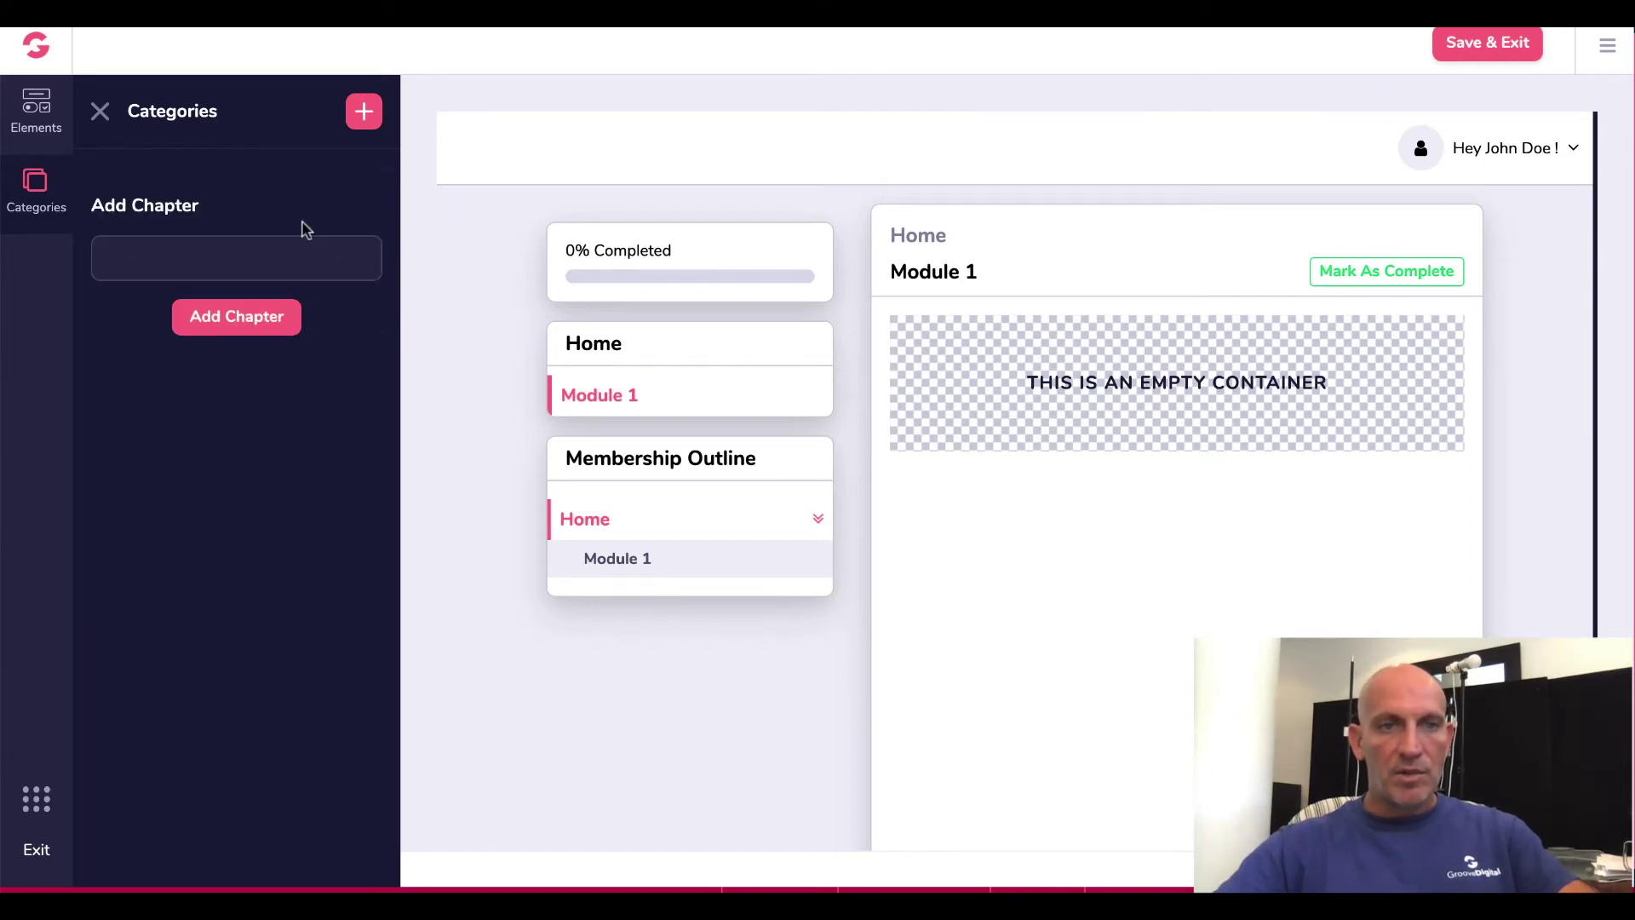
click(249, 254)
text(Mo)
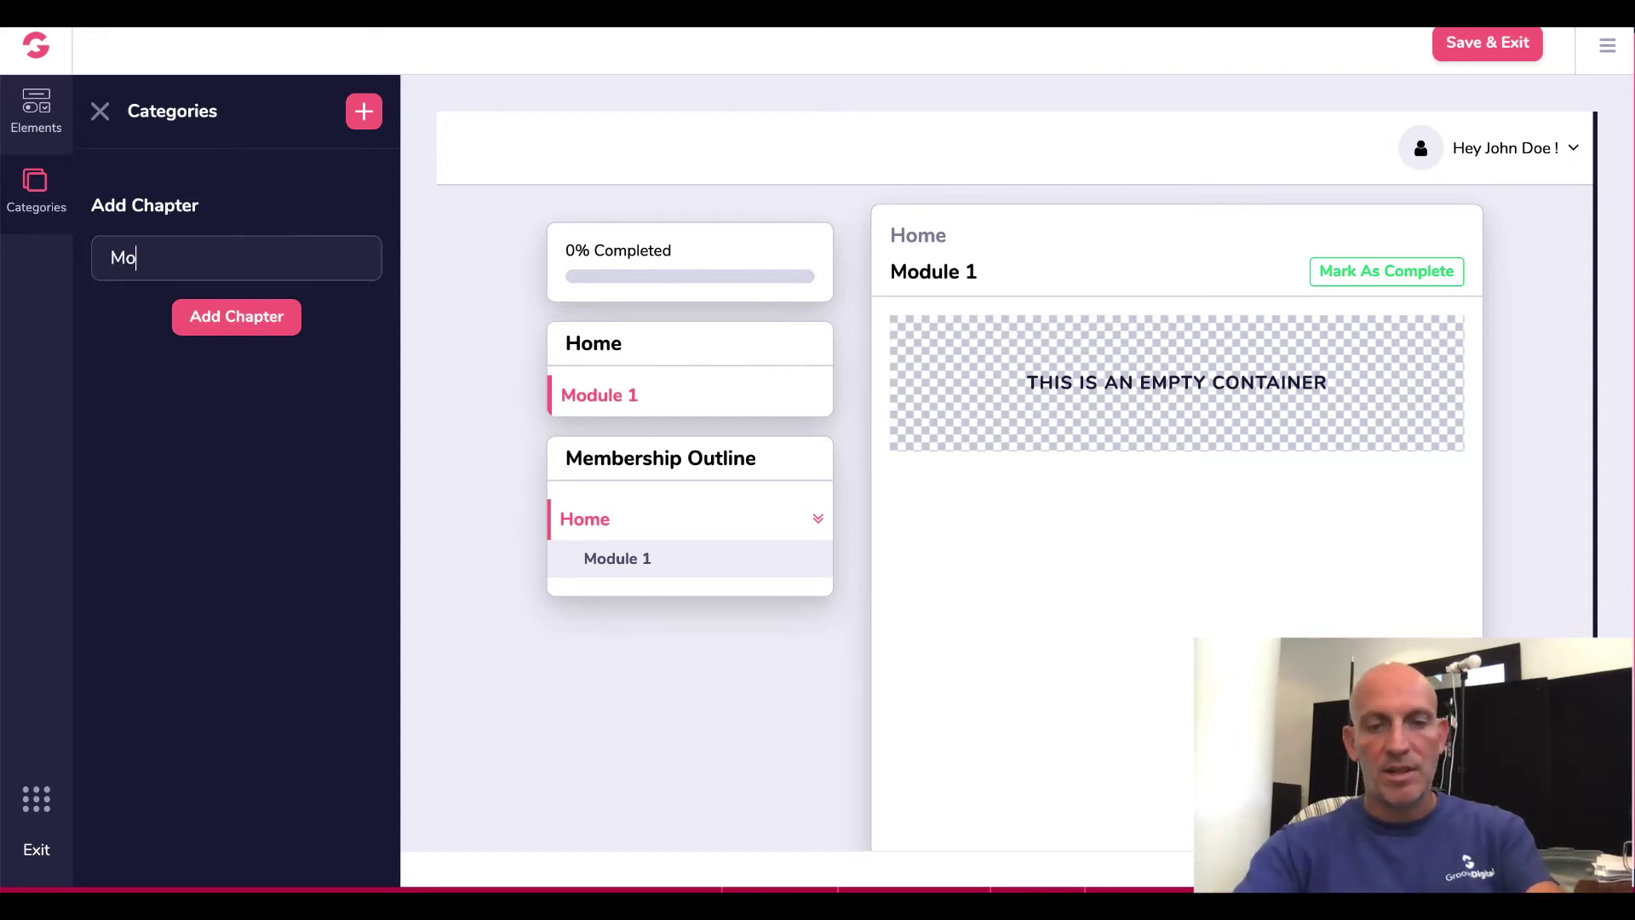
text(dule 2)
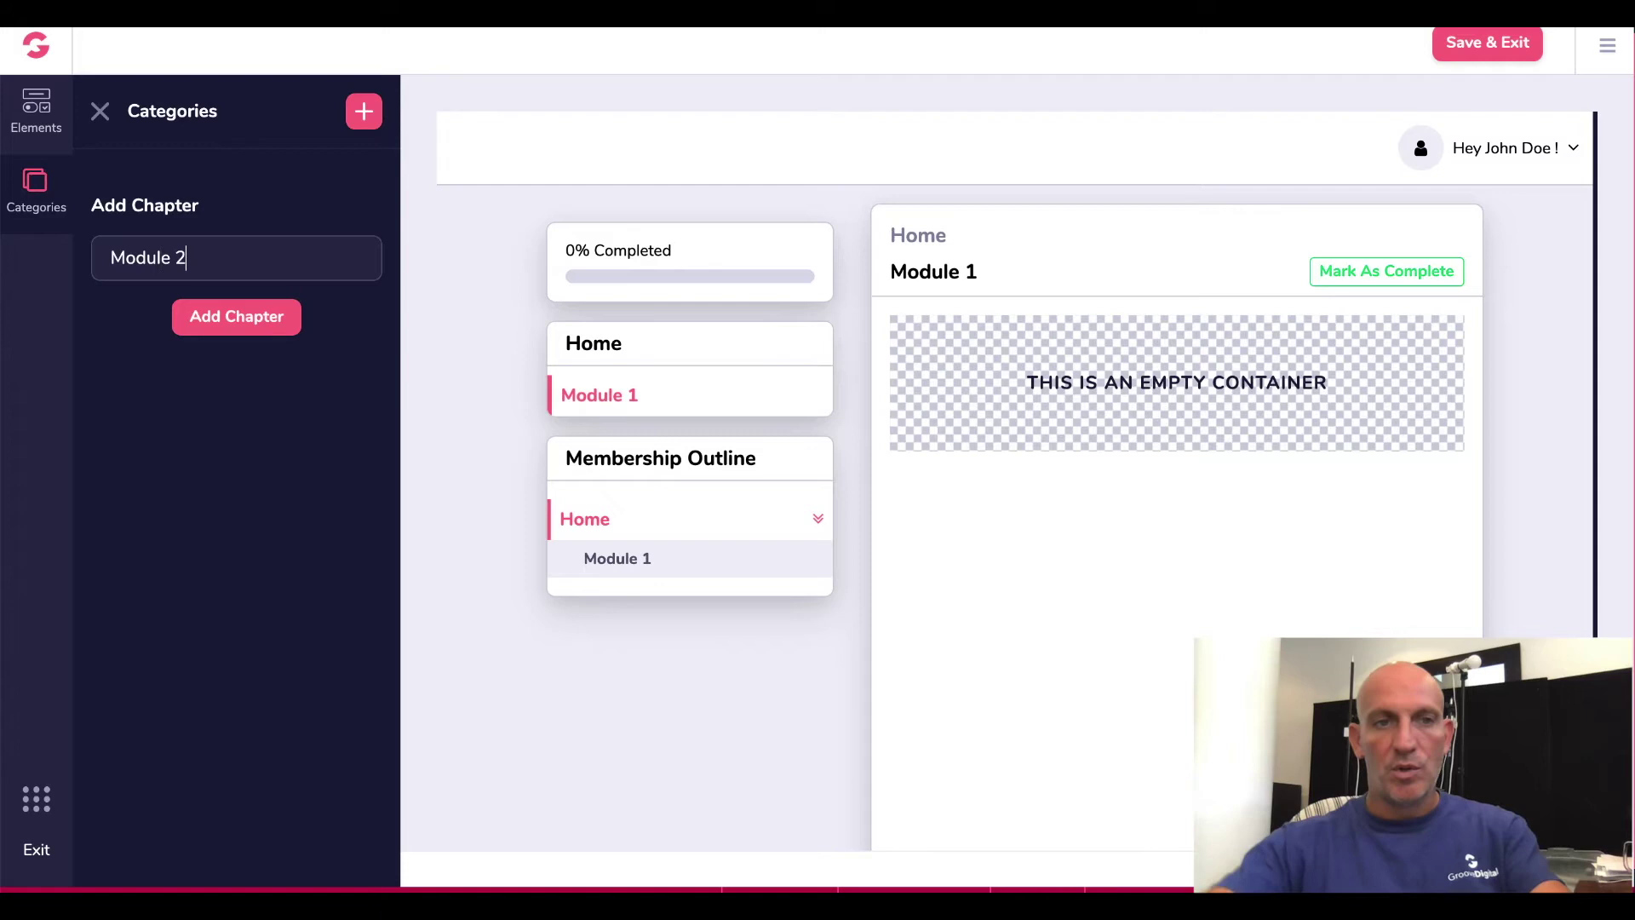
click(236, 316)
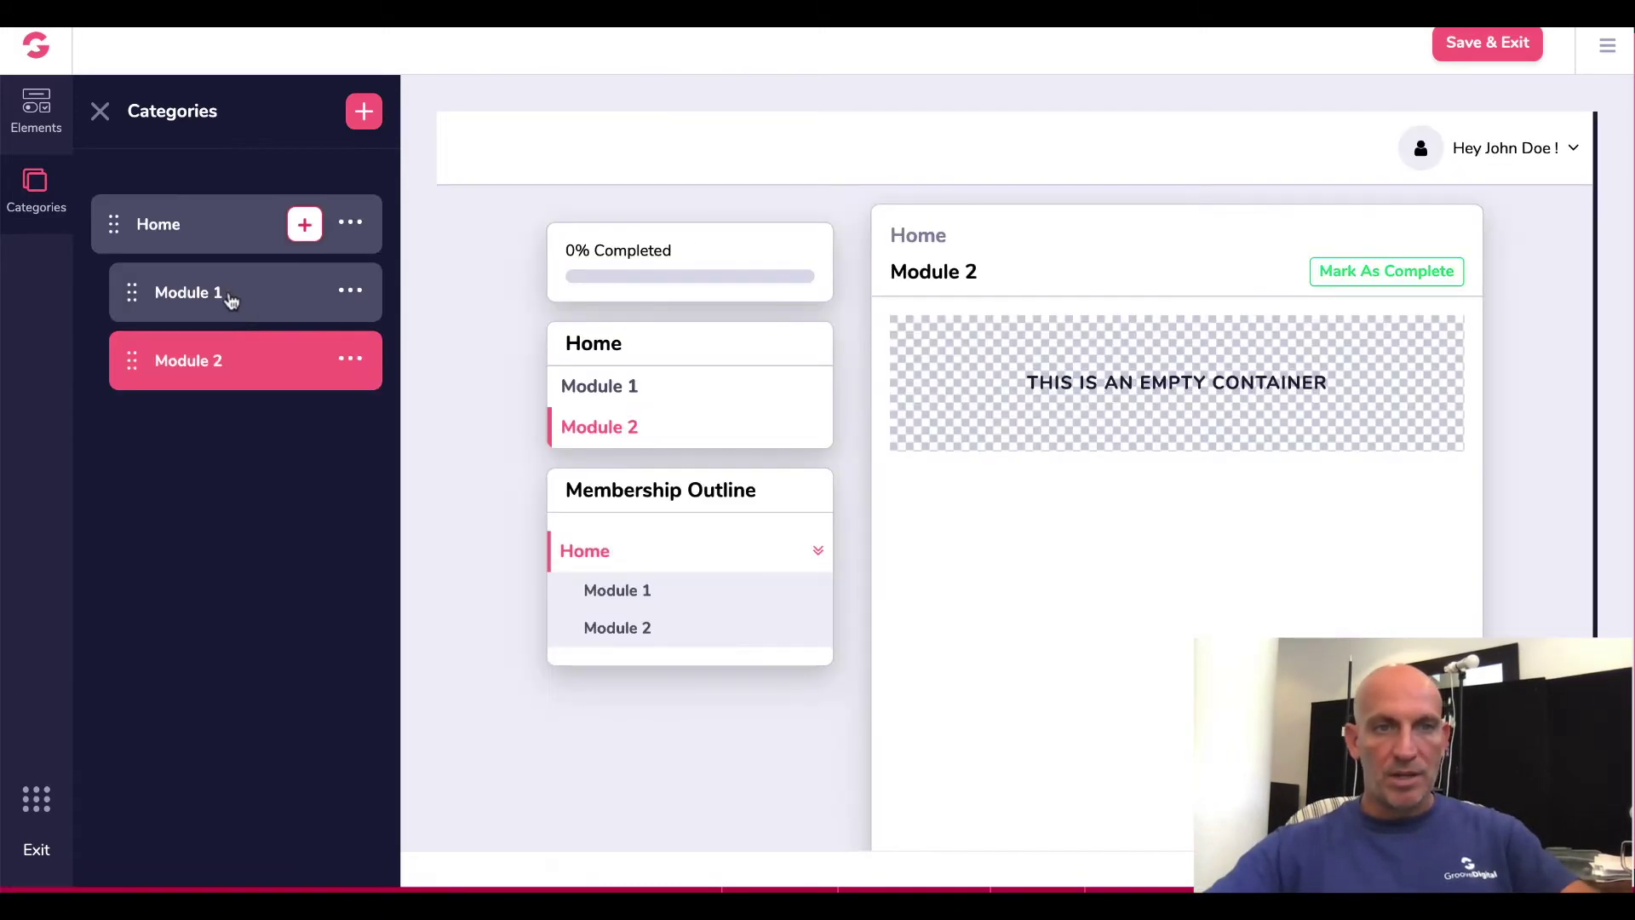
click(361, 122)
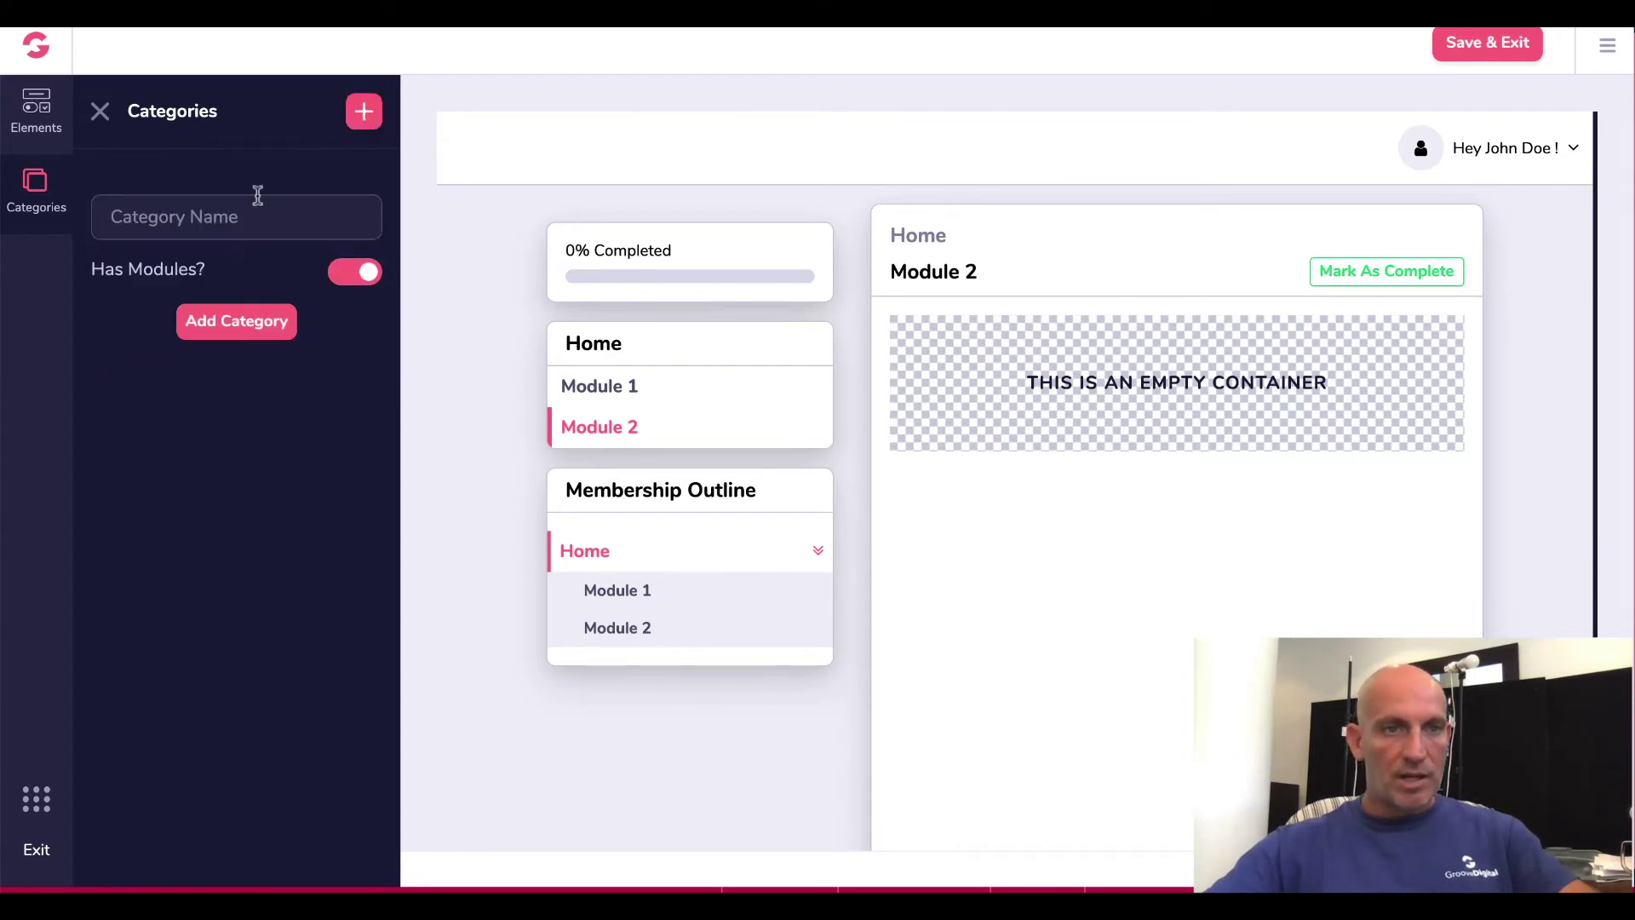
Create a new category named Category 2 with modules enabled
click(248, 212)
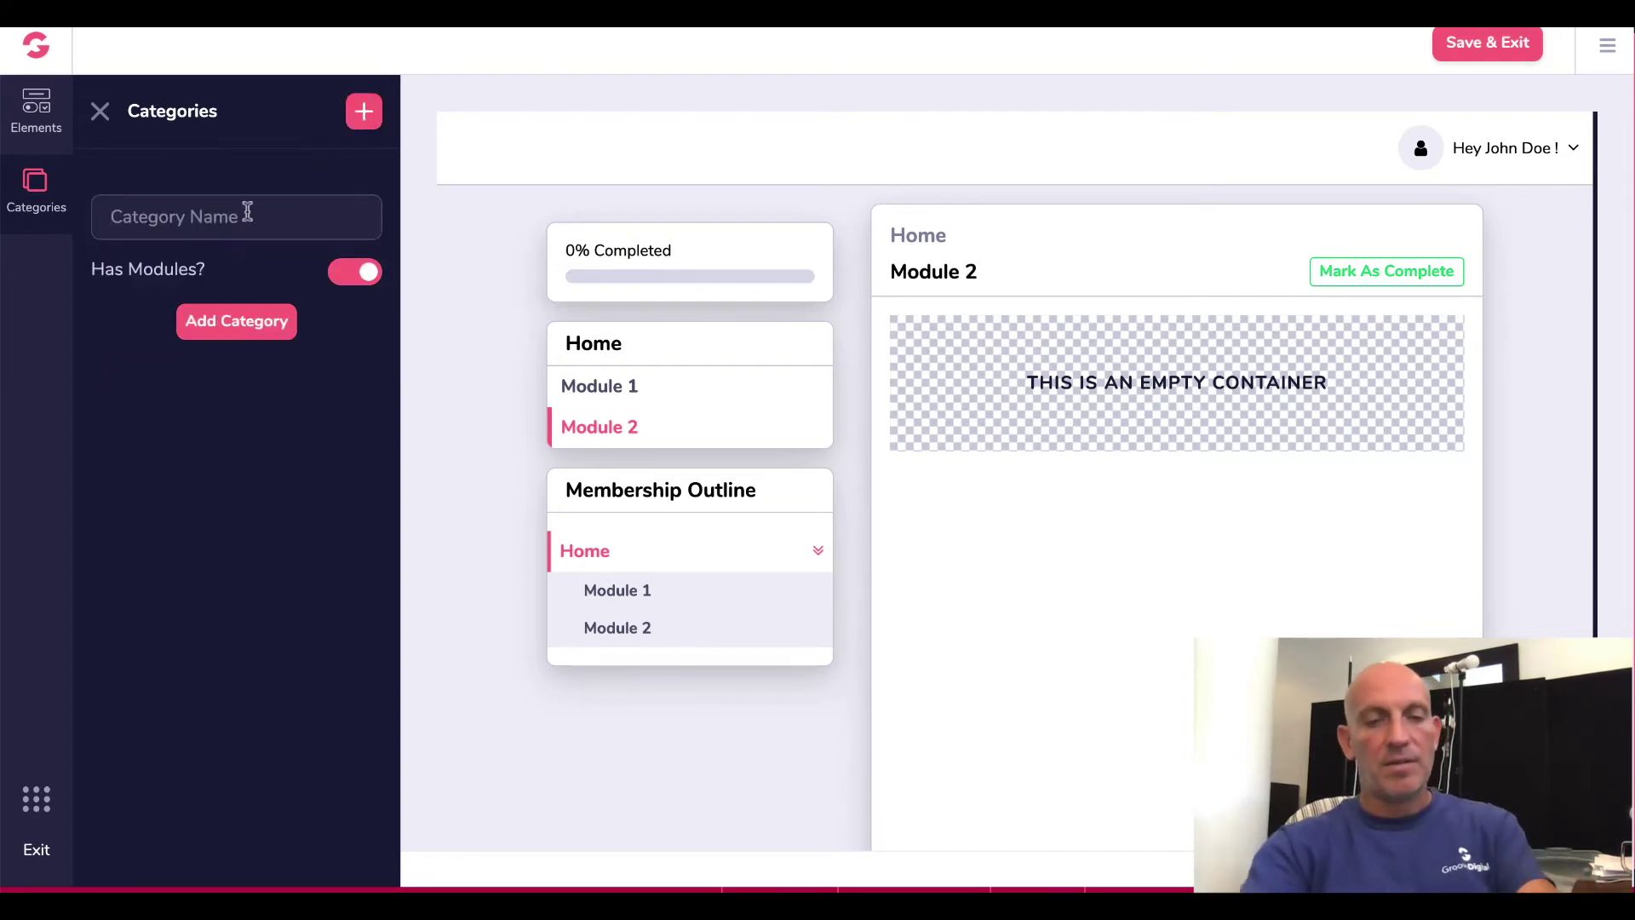
text(Cat)
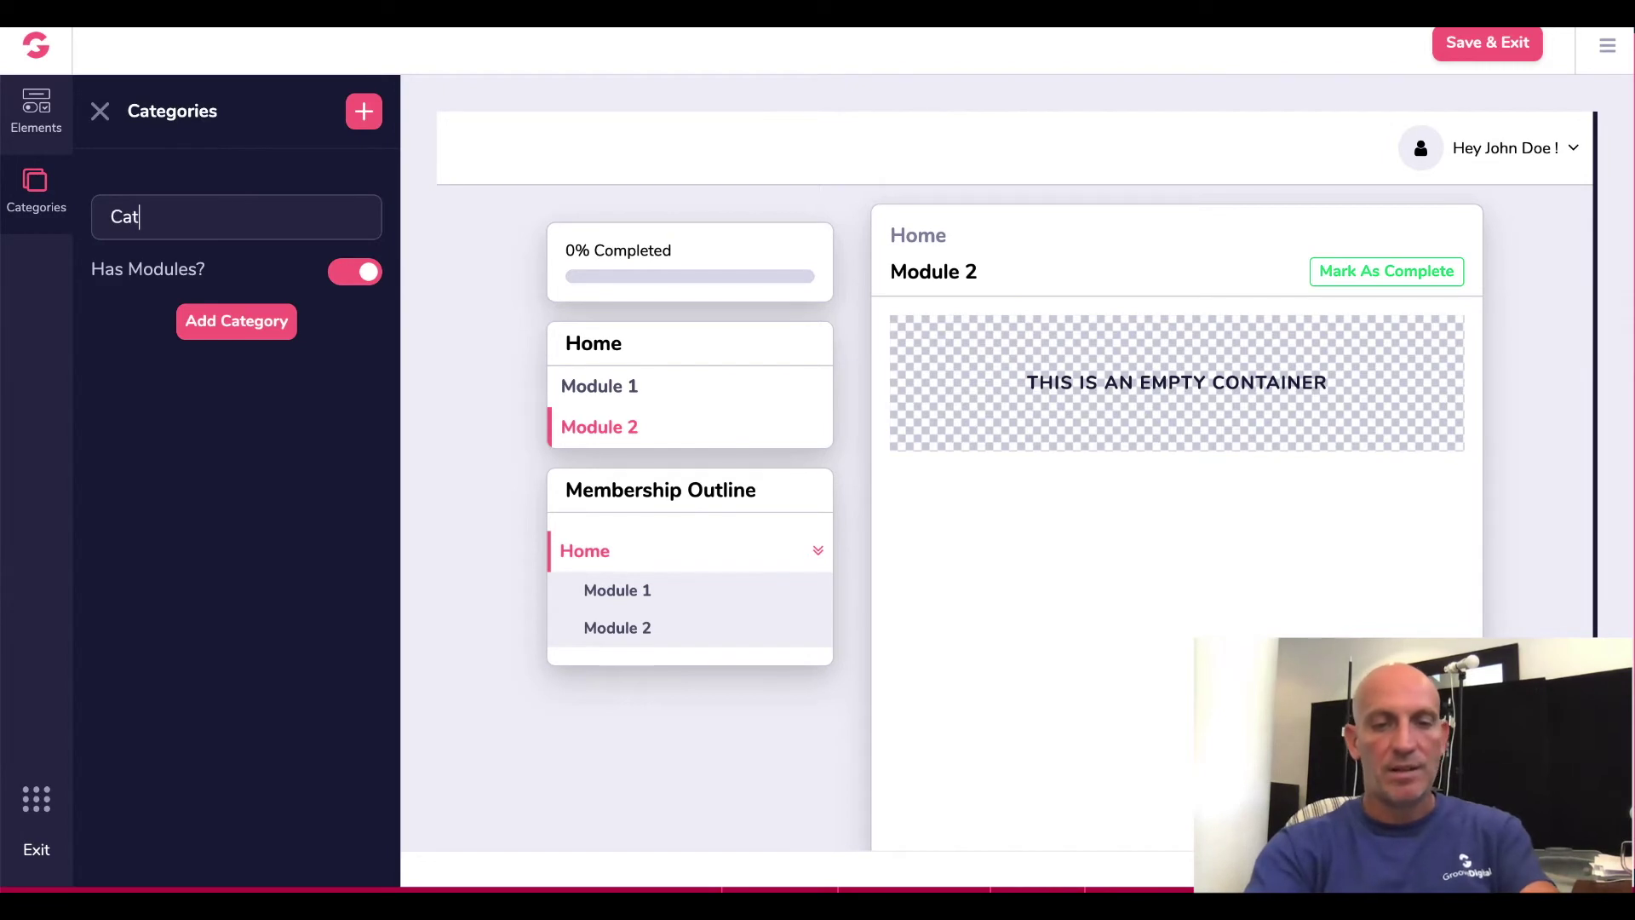
text(egory 2)
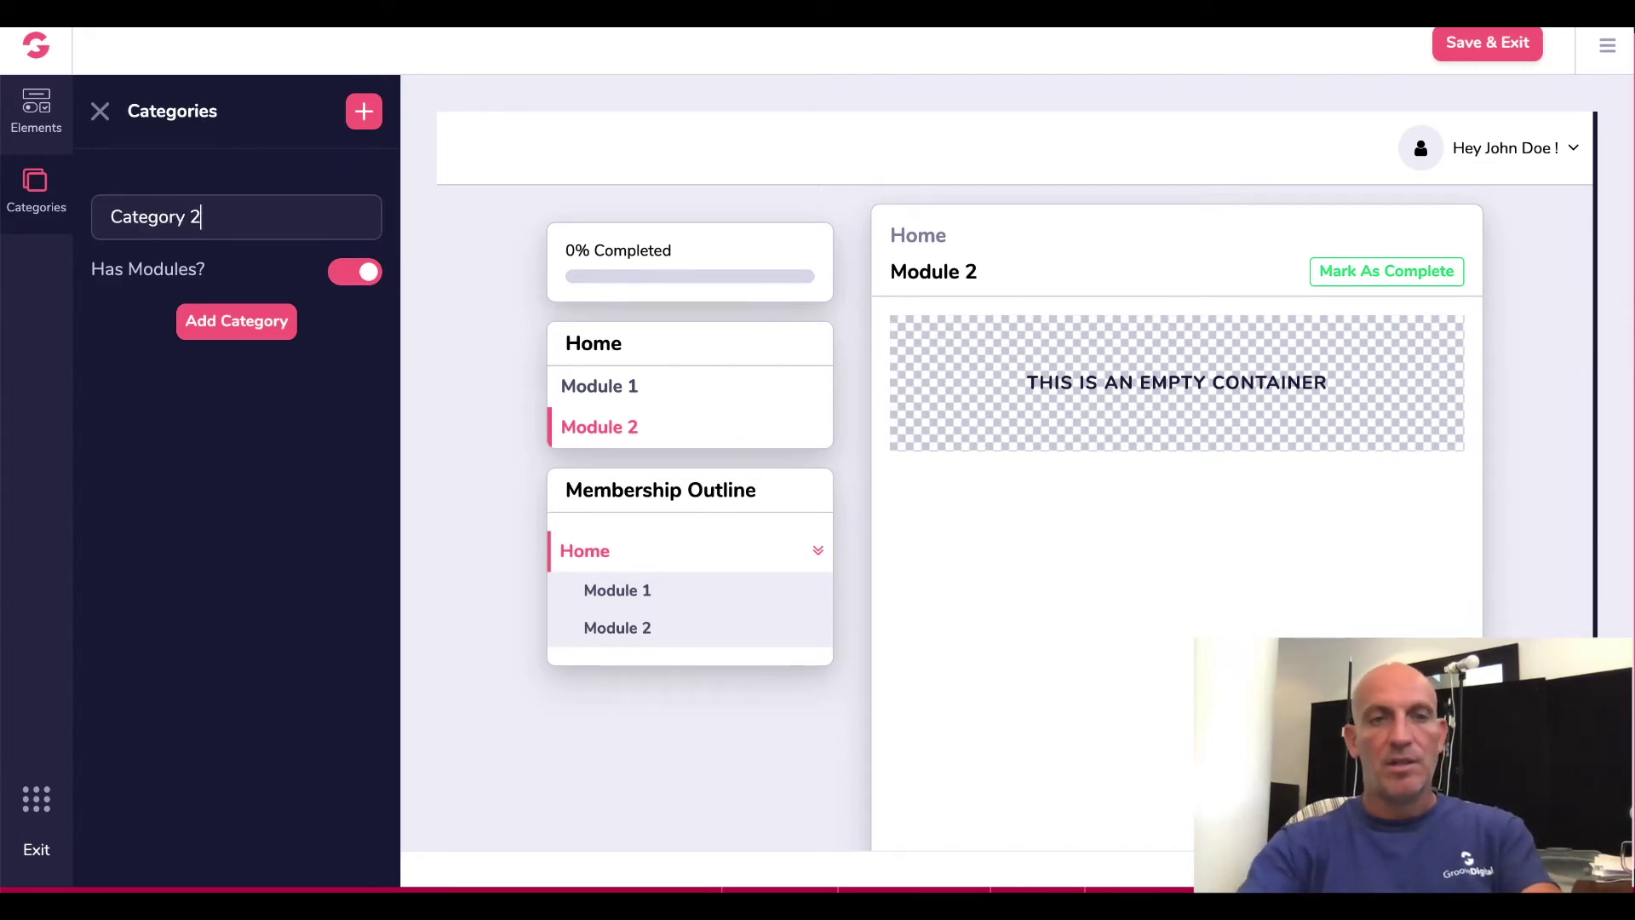
click(258, 328)
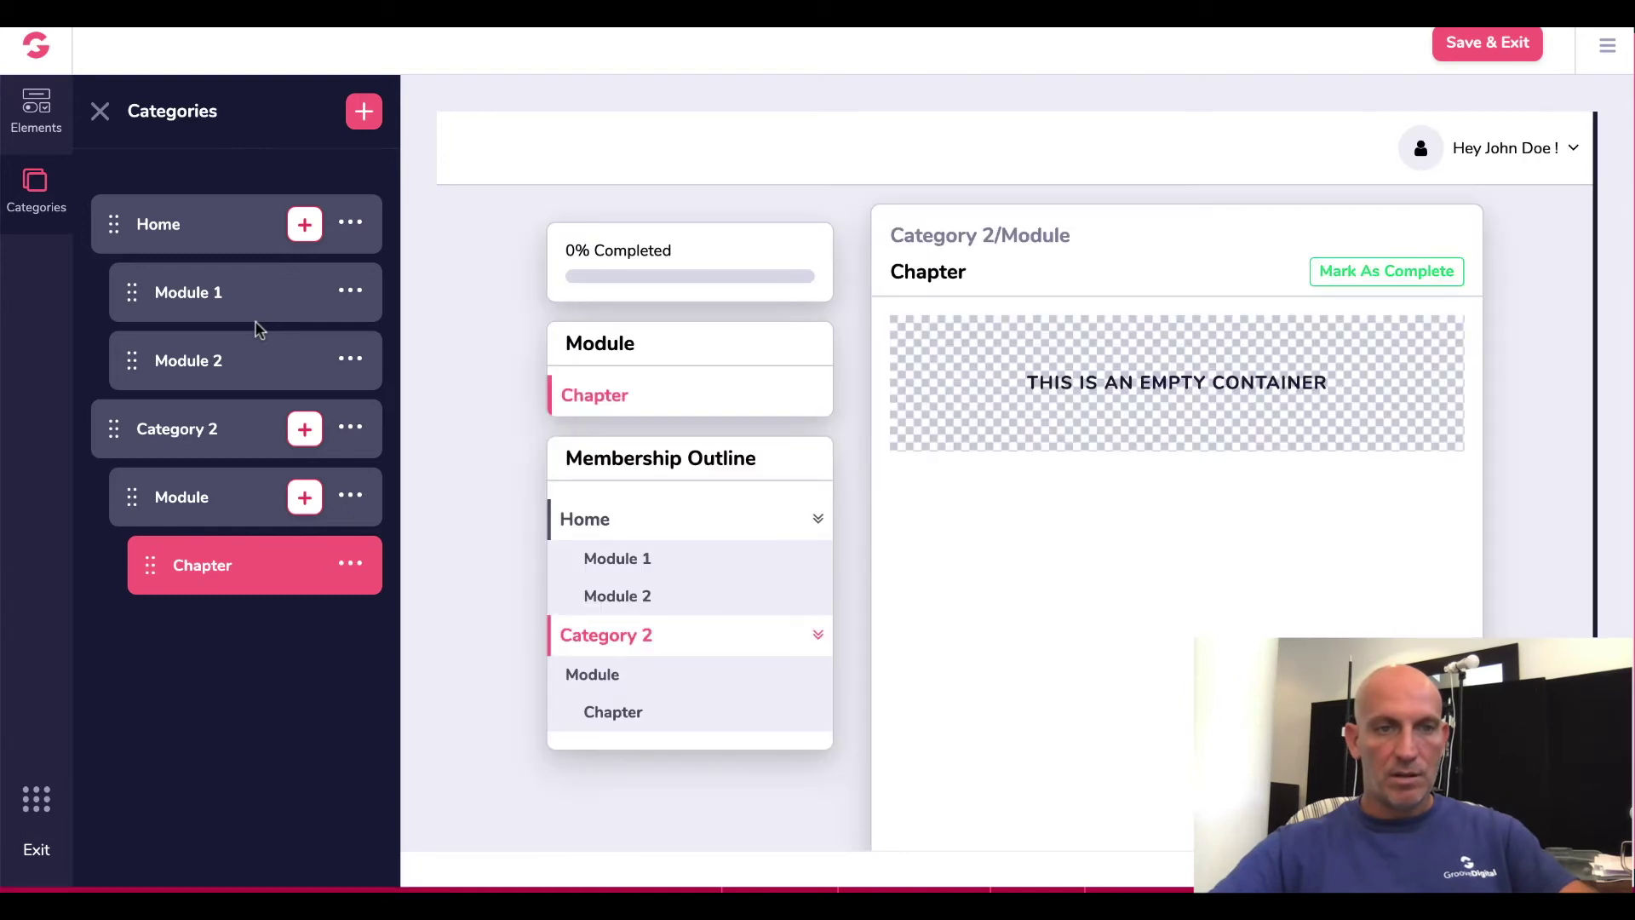
Delete Category 2's auto-created placeholder Module and Chapter
click(350, 563)
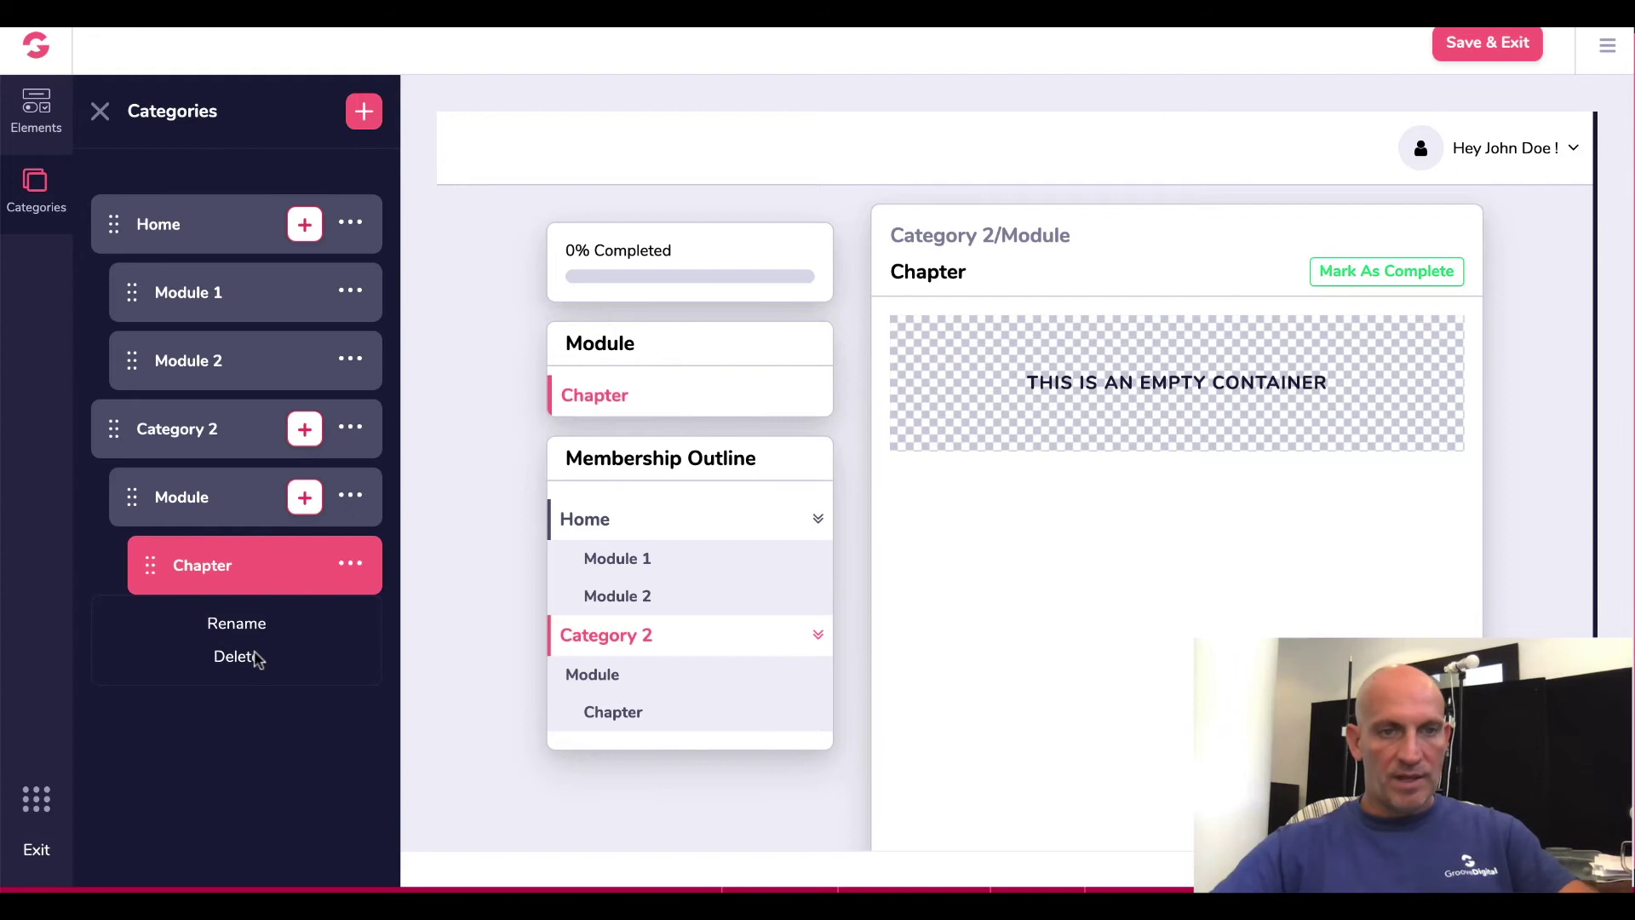
click(253, 654)
click(866, 506)
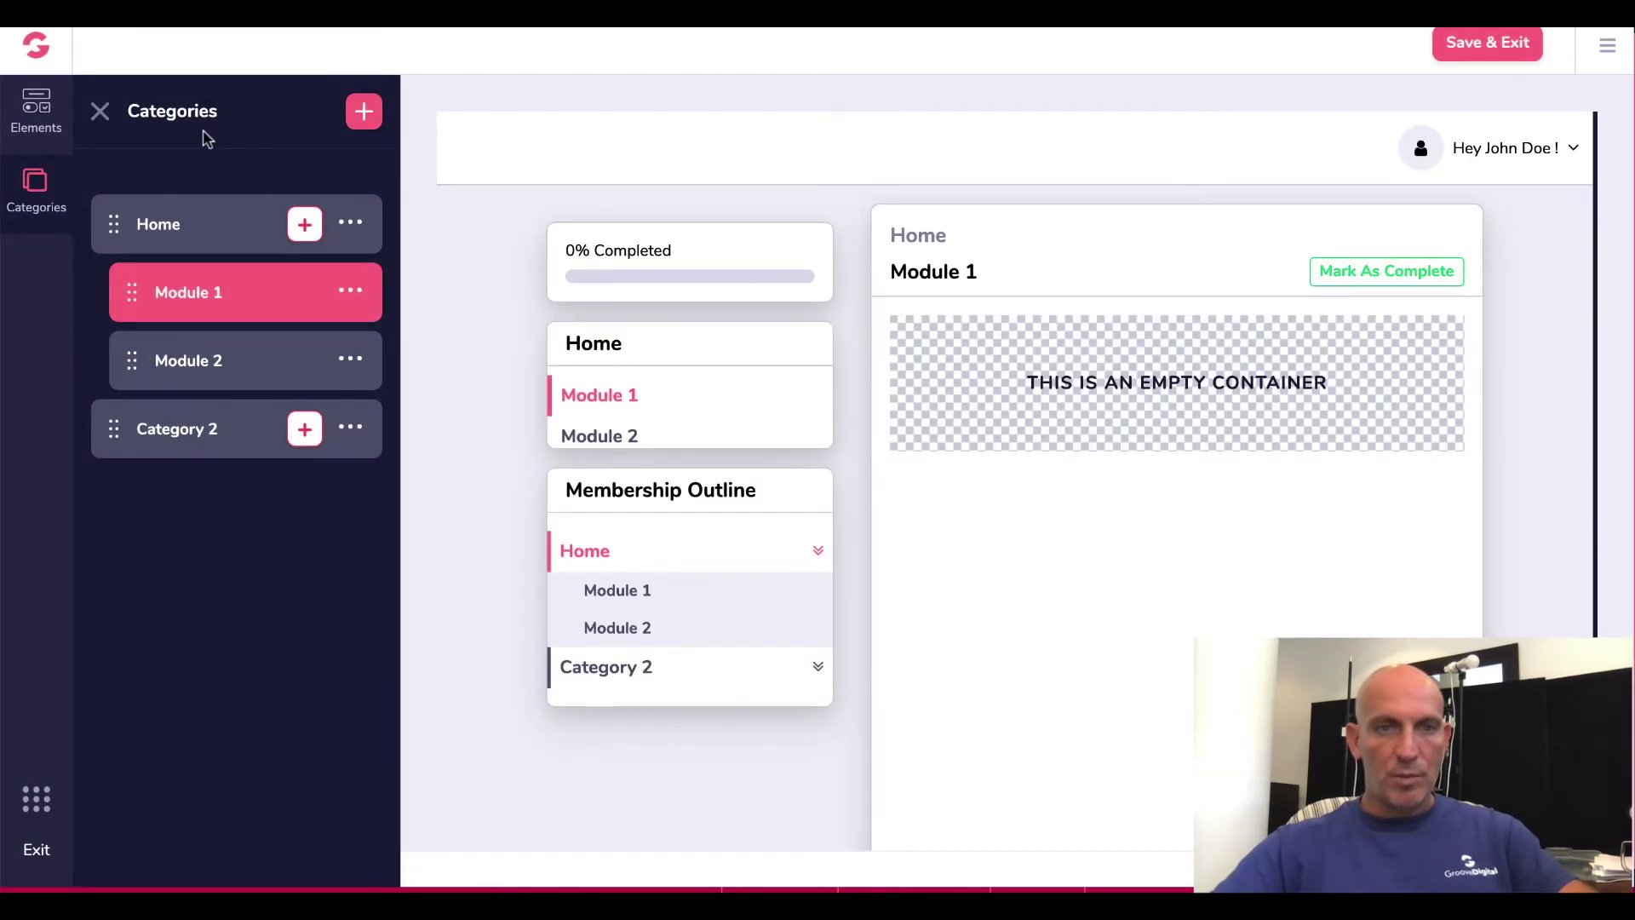
Move Home's Module 2 above Module 1, then add Module 1 under Category 2
mouse_move(207, 293)
mouse_down()
mouse_move(164, 292)
mouse_move(173, 279)
mouse_move(193, 306)
mouse_move(212, 298)
mouse_up()
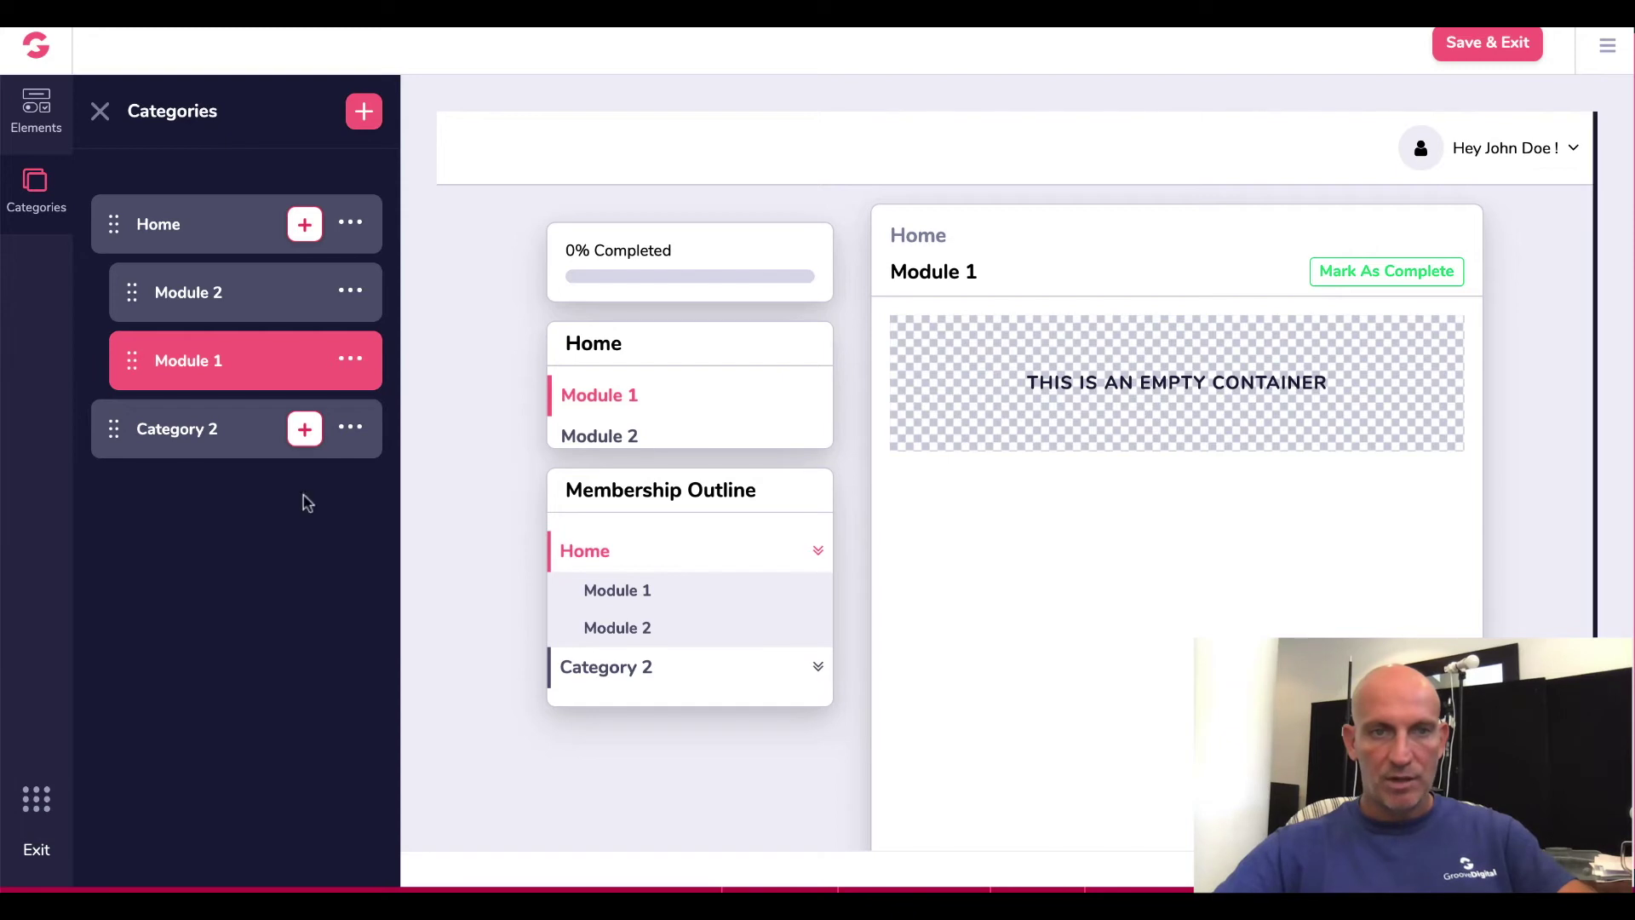
click(303, 426)
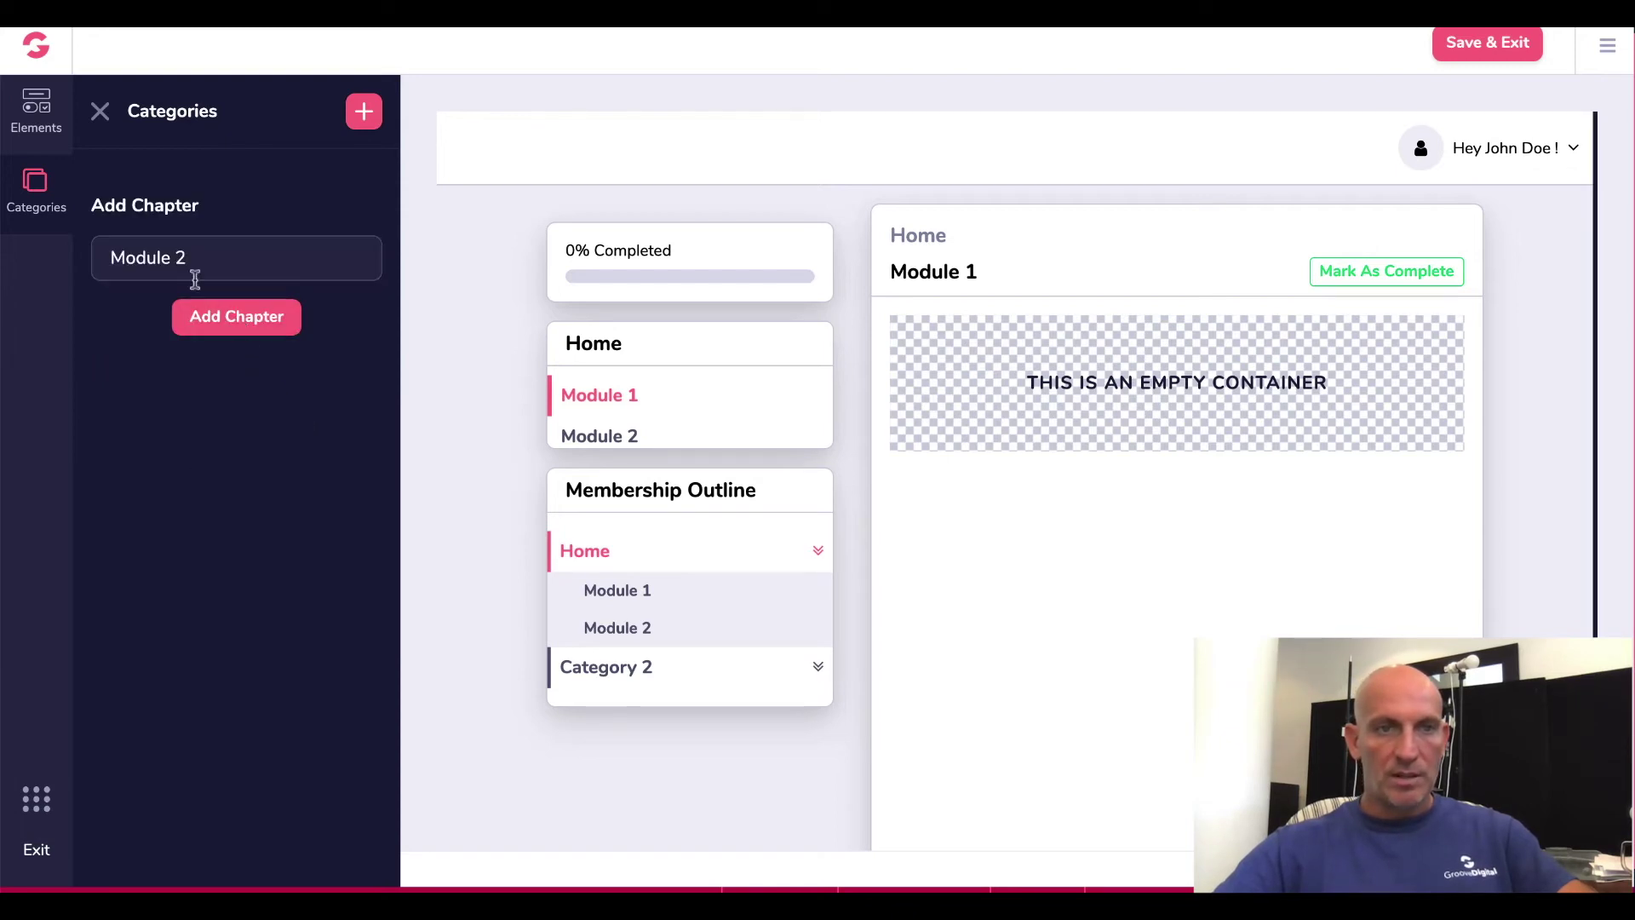
key(BackSpace)
text(1)
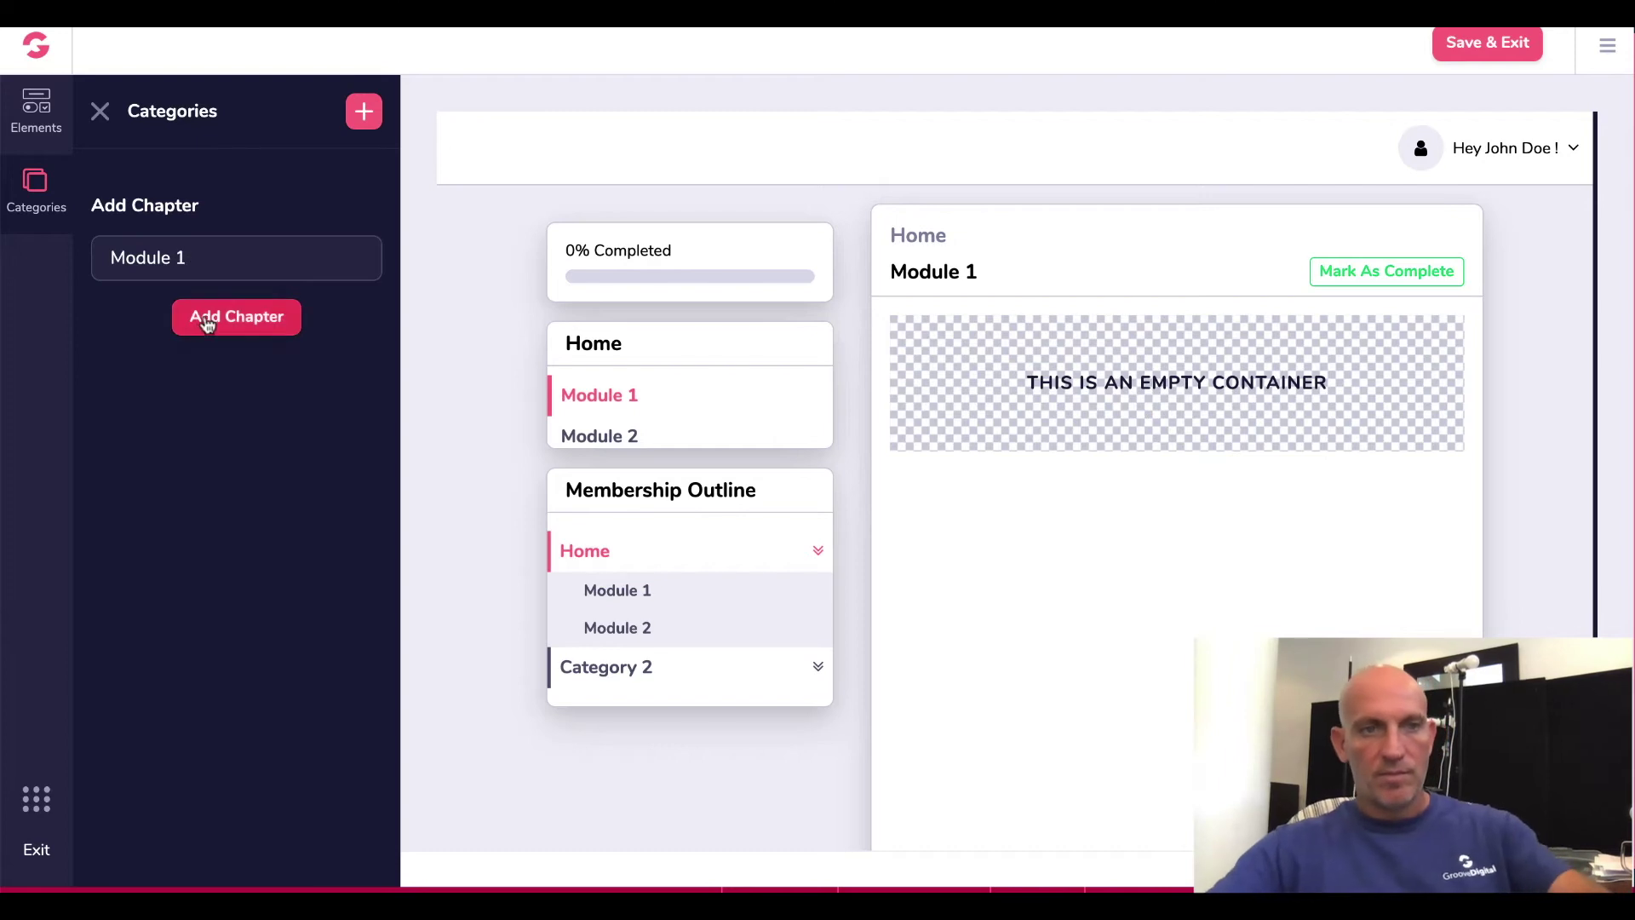
click(205, 322)
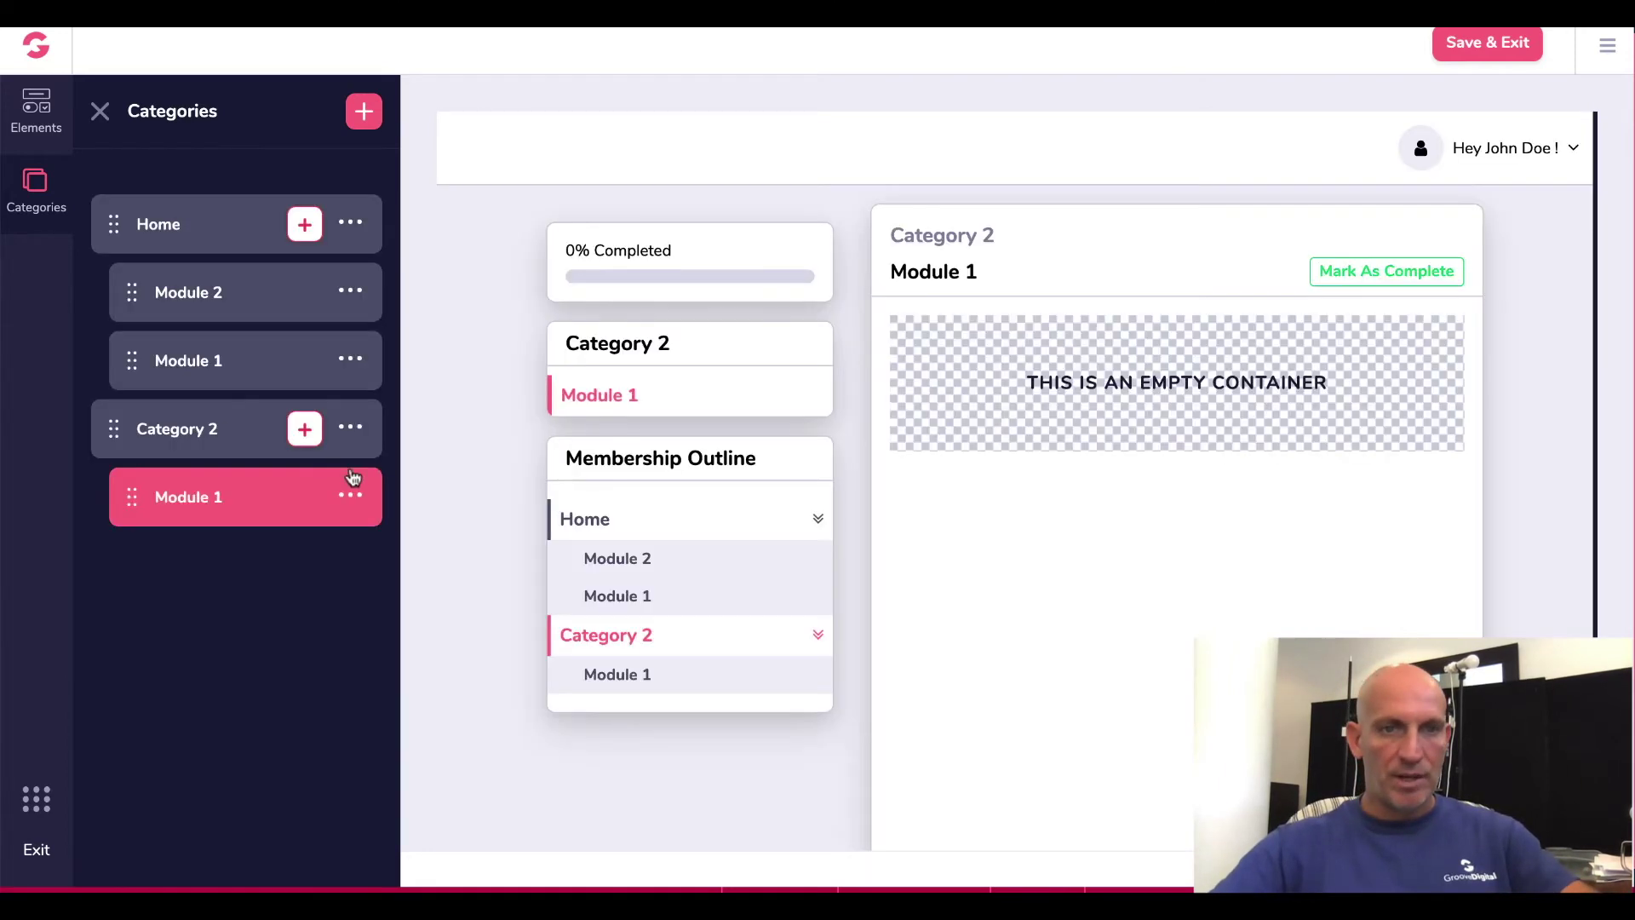
Add Module 2 under Category 2 and close the categories panel
click(356, 495)
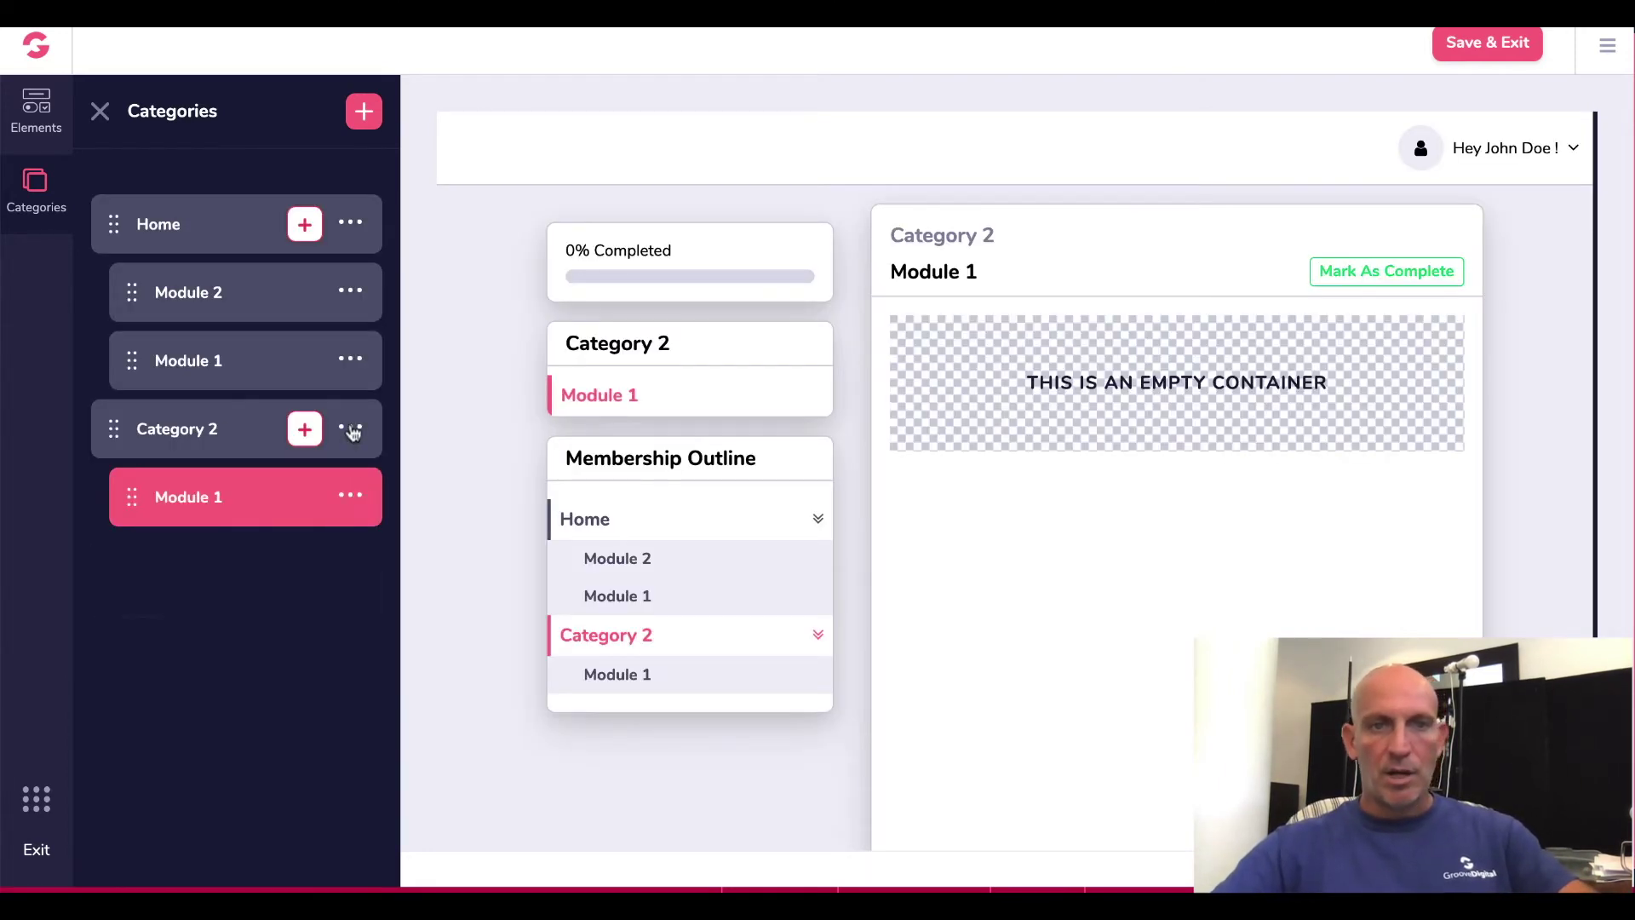
click(305, 429)
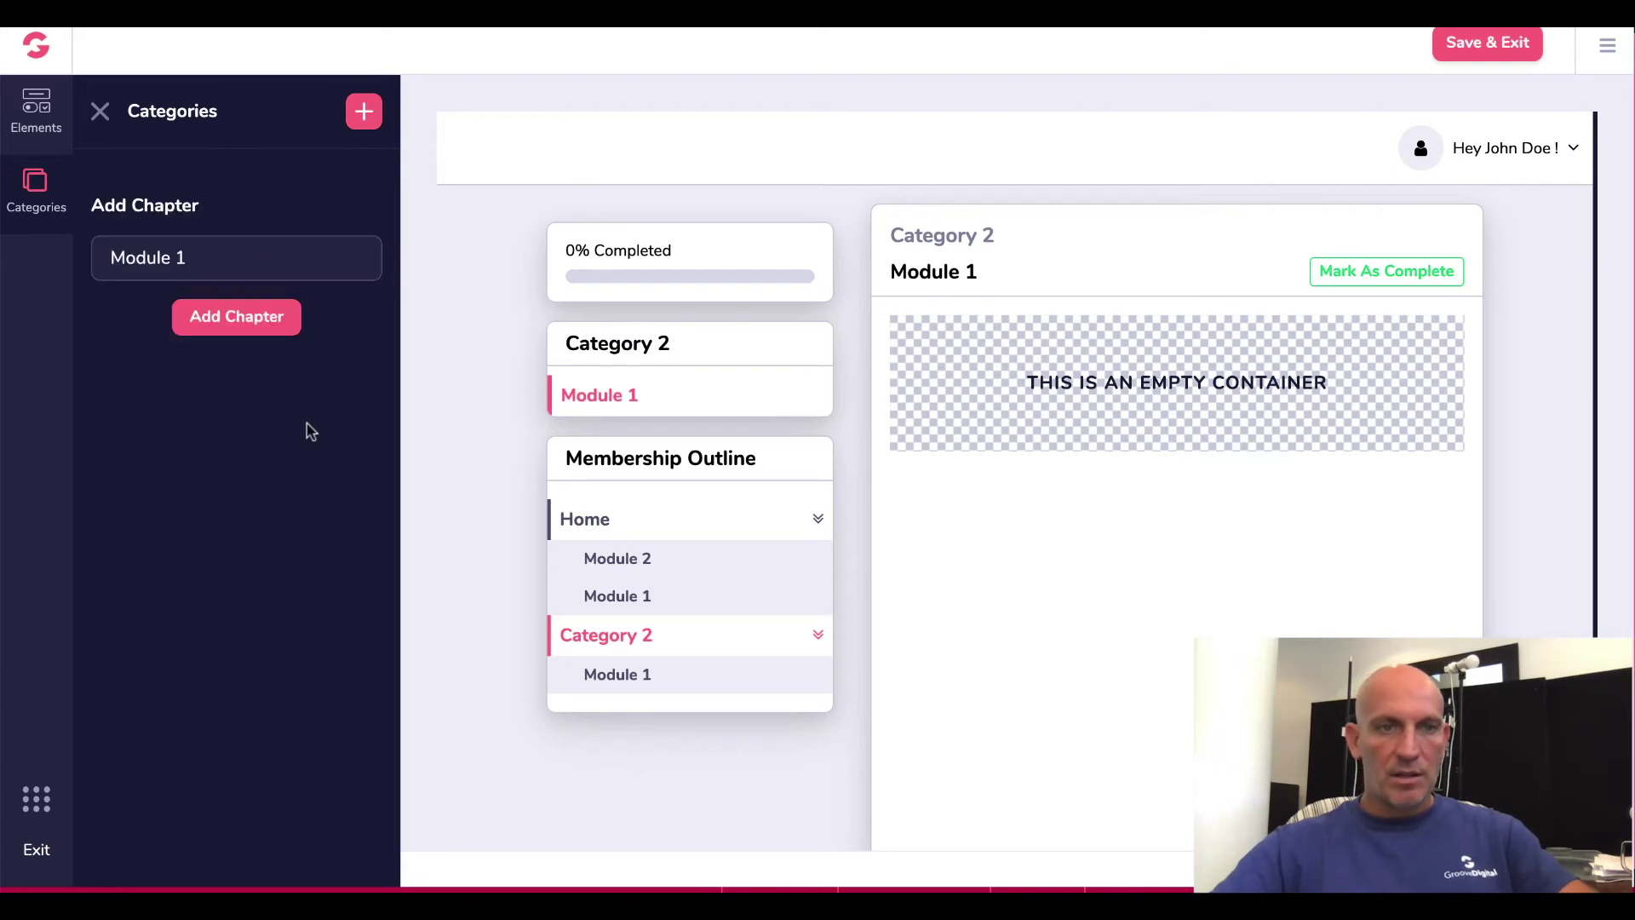
click(203, 257)
key(BackSpace)
text(2)
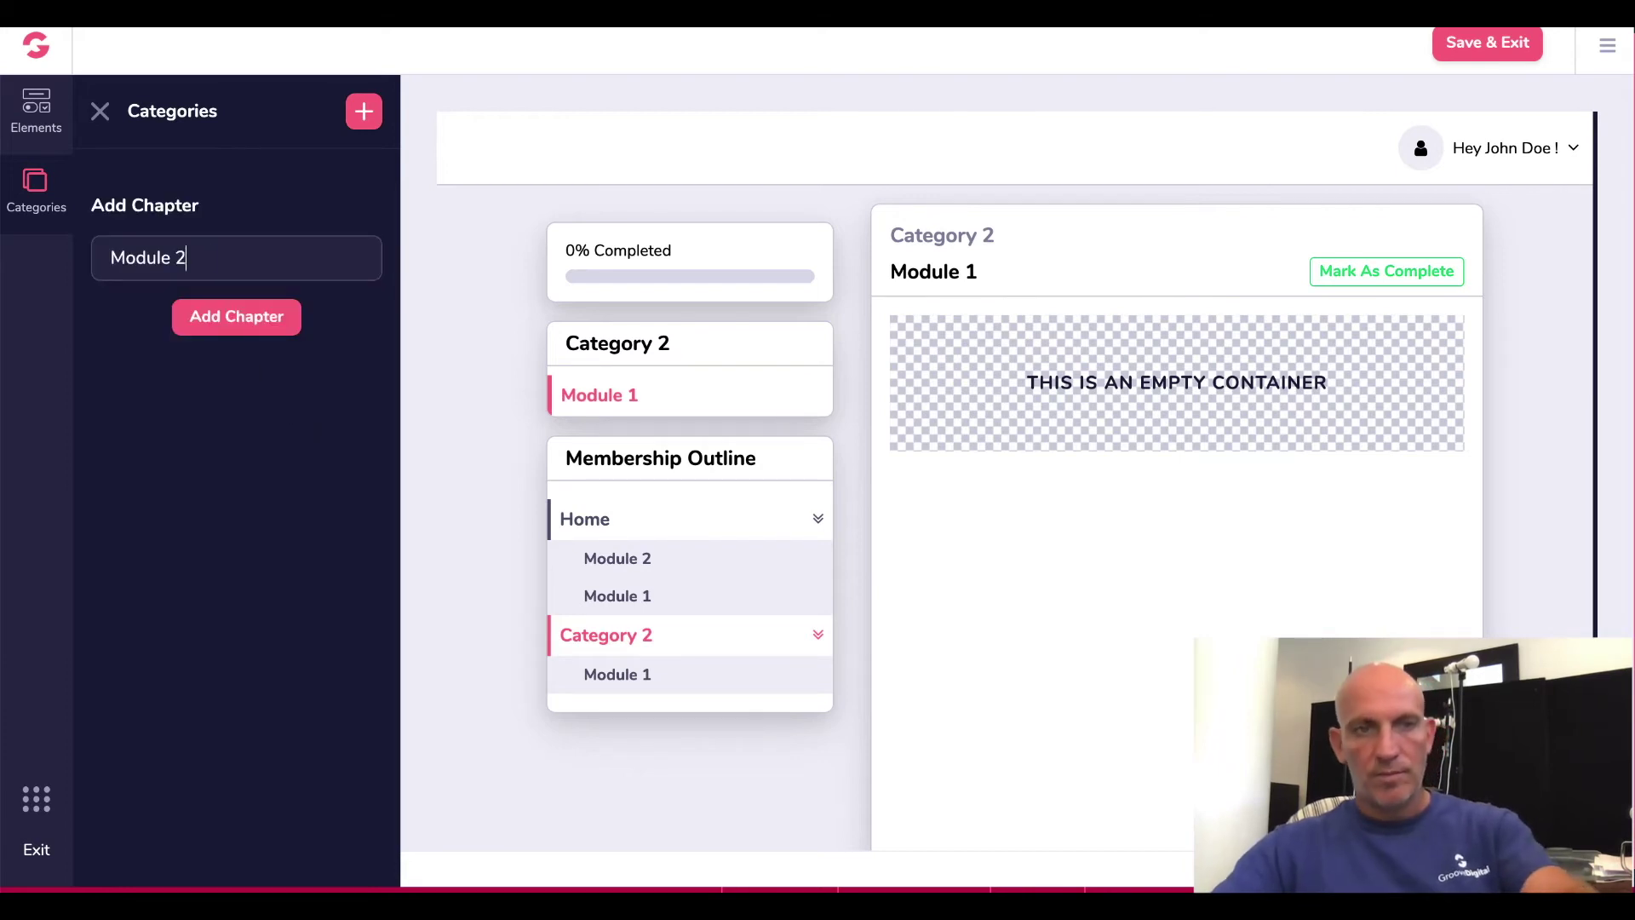
click(237, 315)
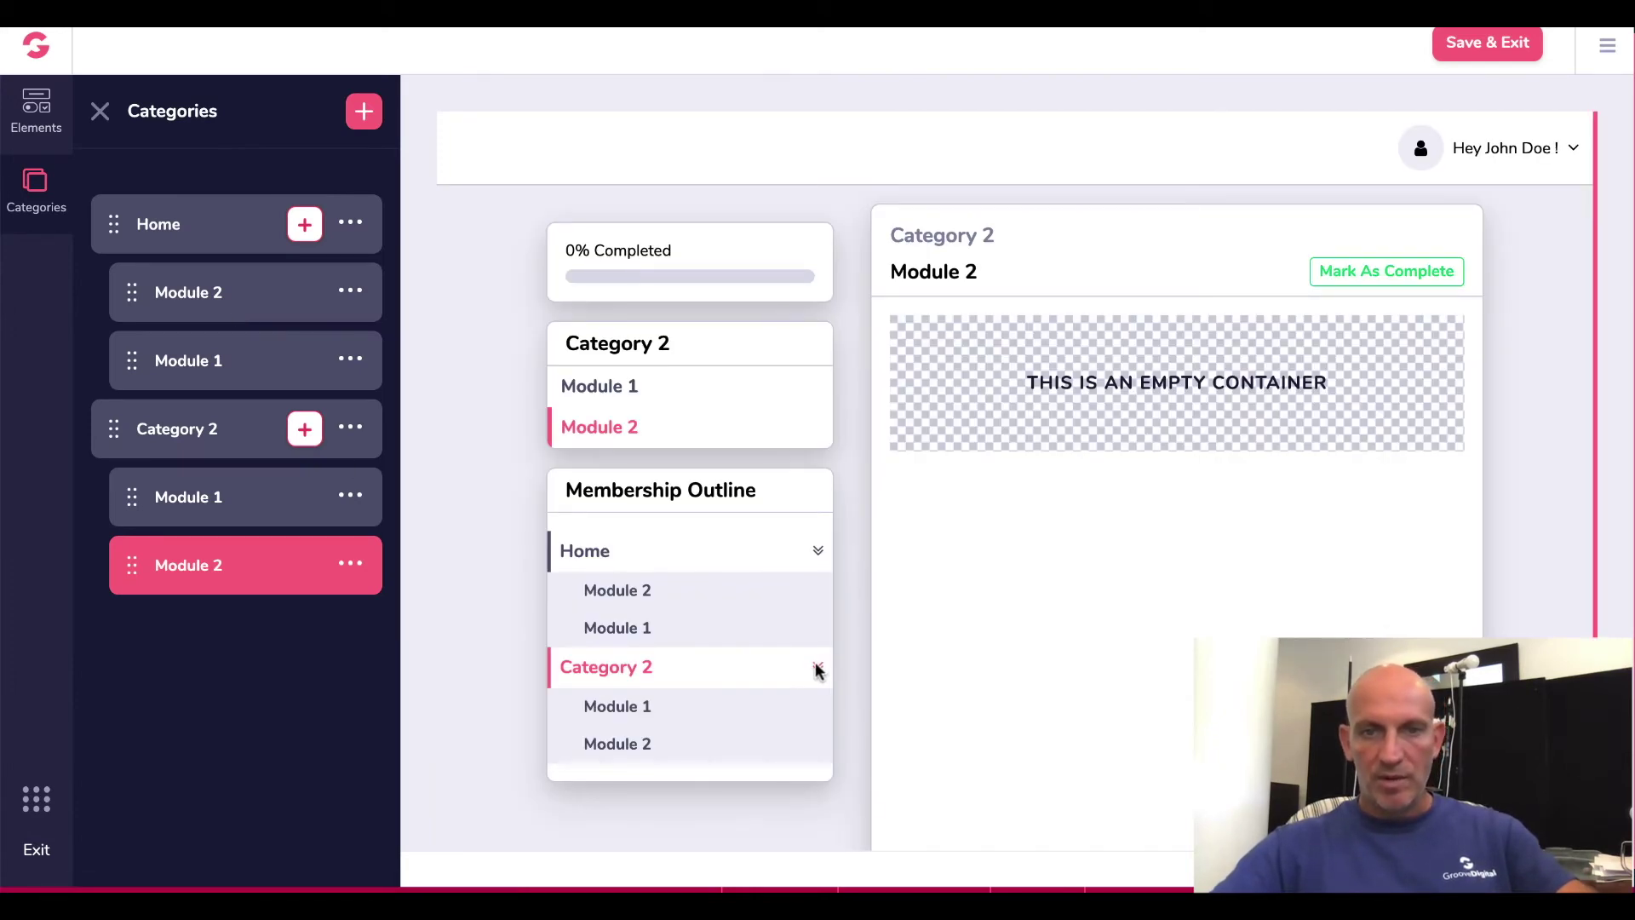
click(100, 113)
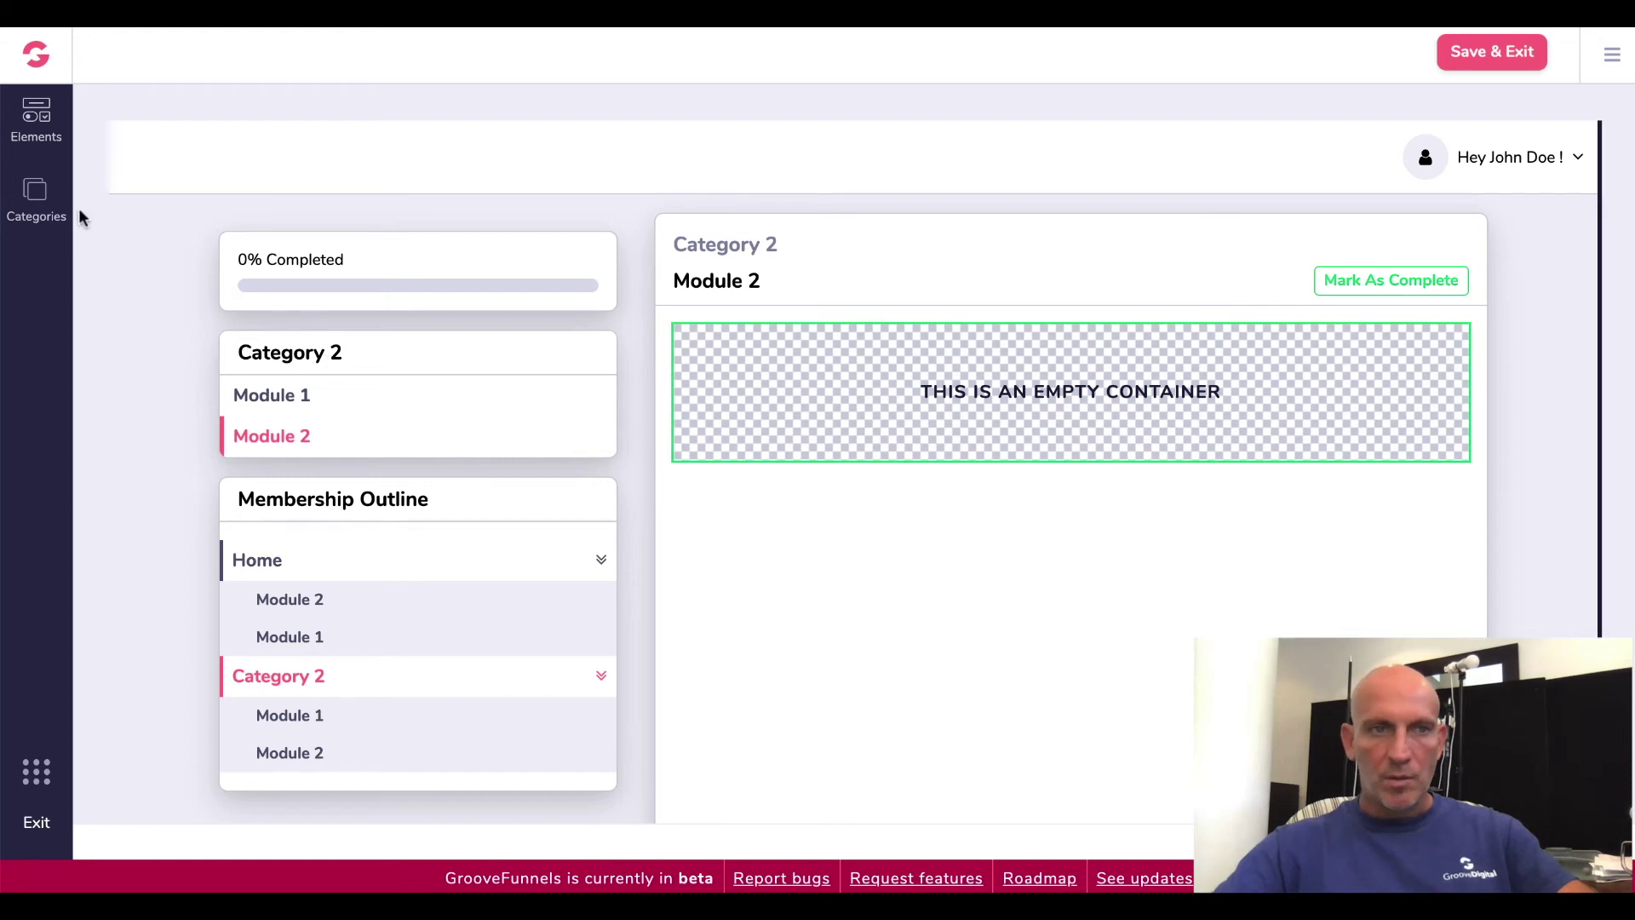
Check the categories outline and the empty container's settings, selecting the Home category
click(36, 197)
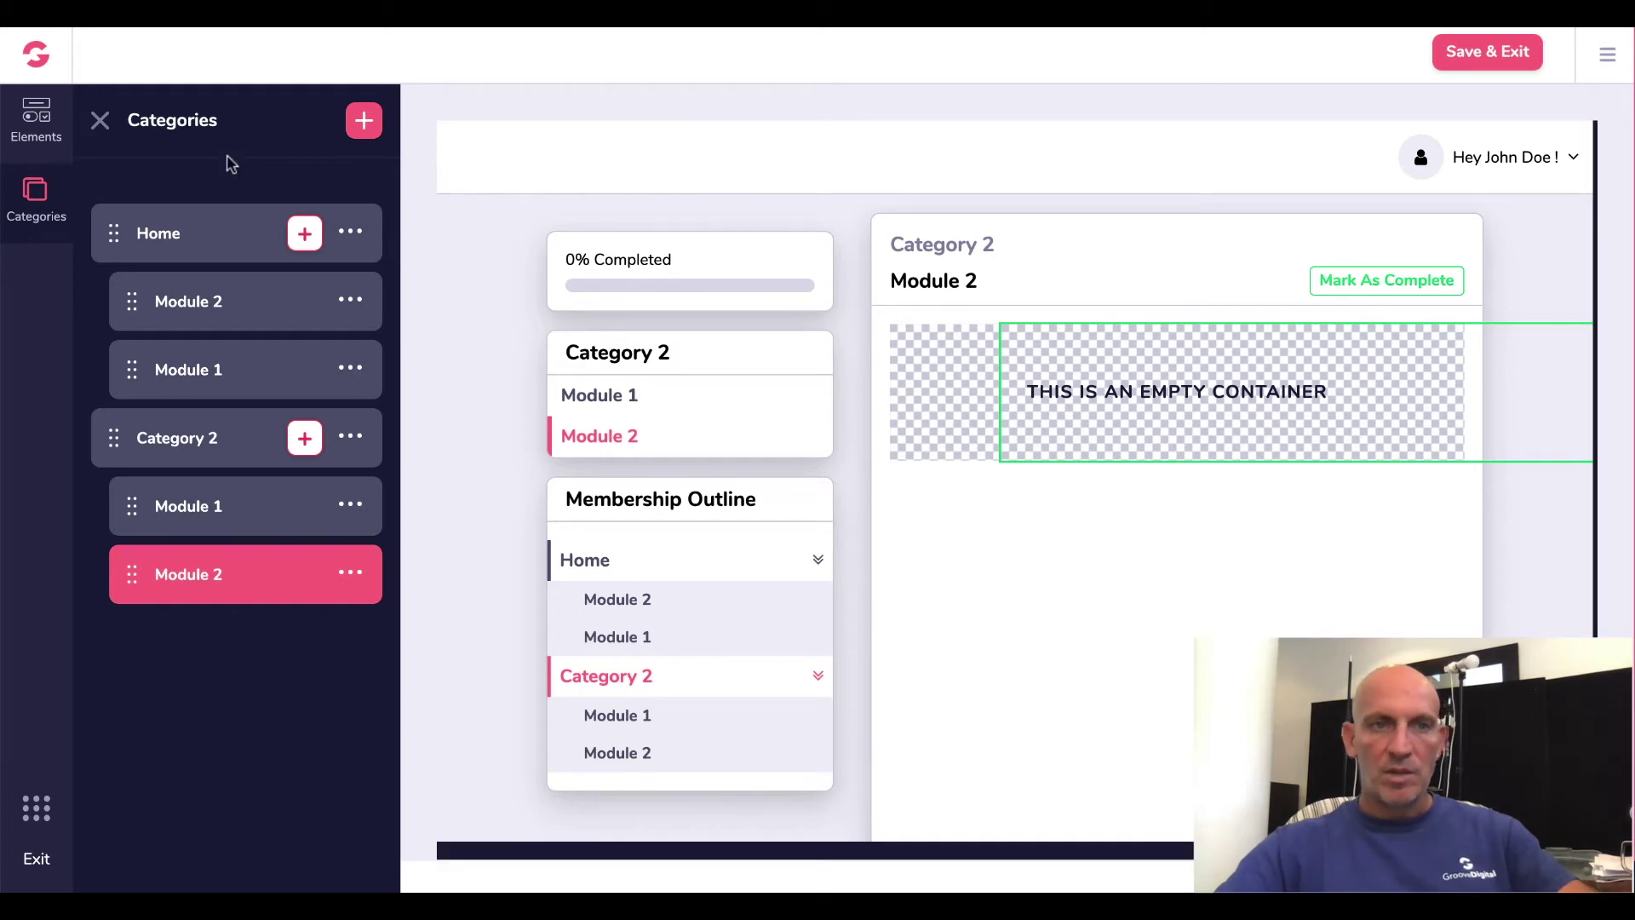
click(98, 122)
click(930, 426)
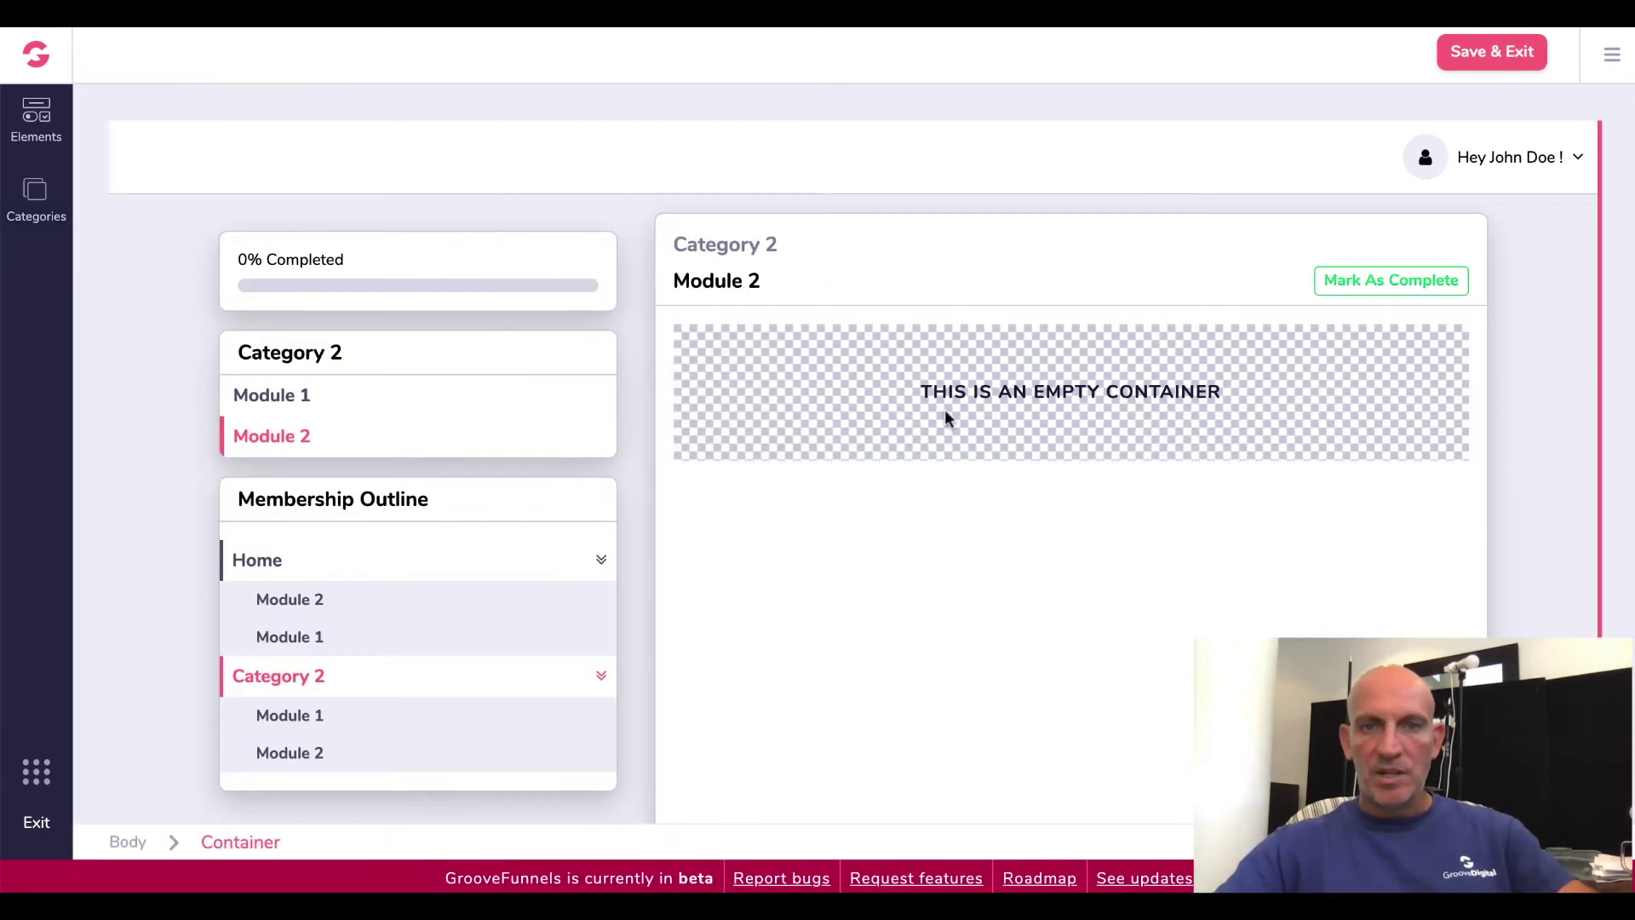
click(966, 406)
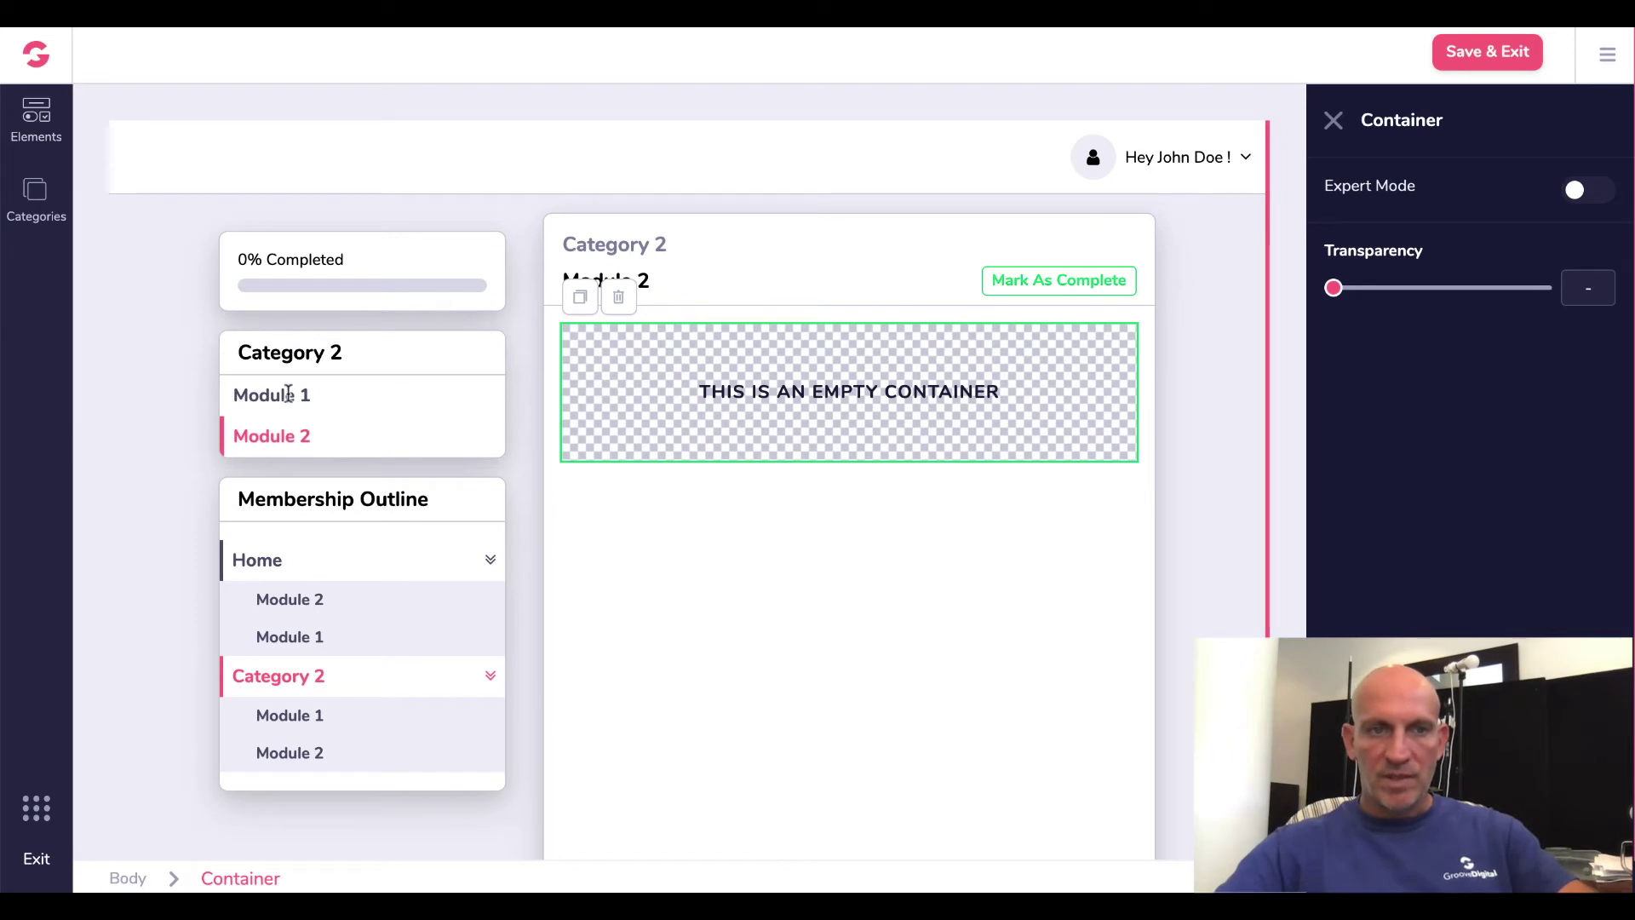
click(1334, 120)
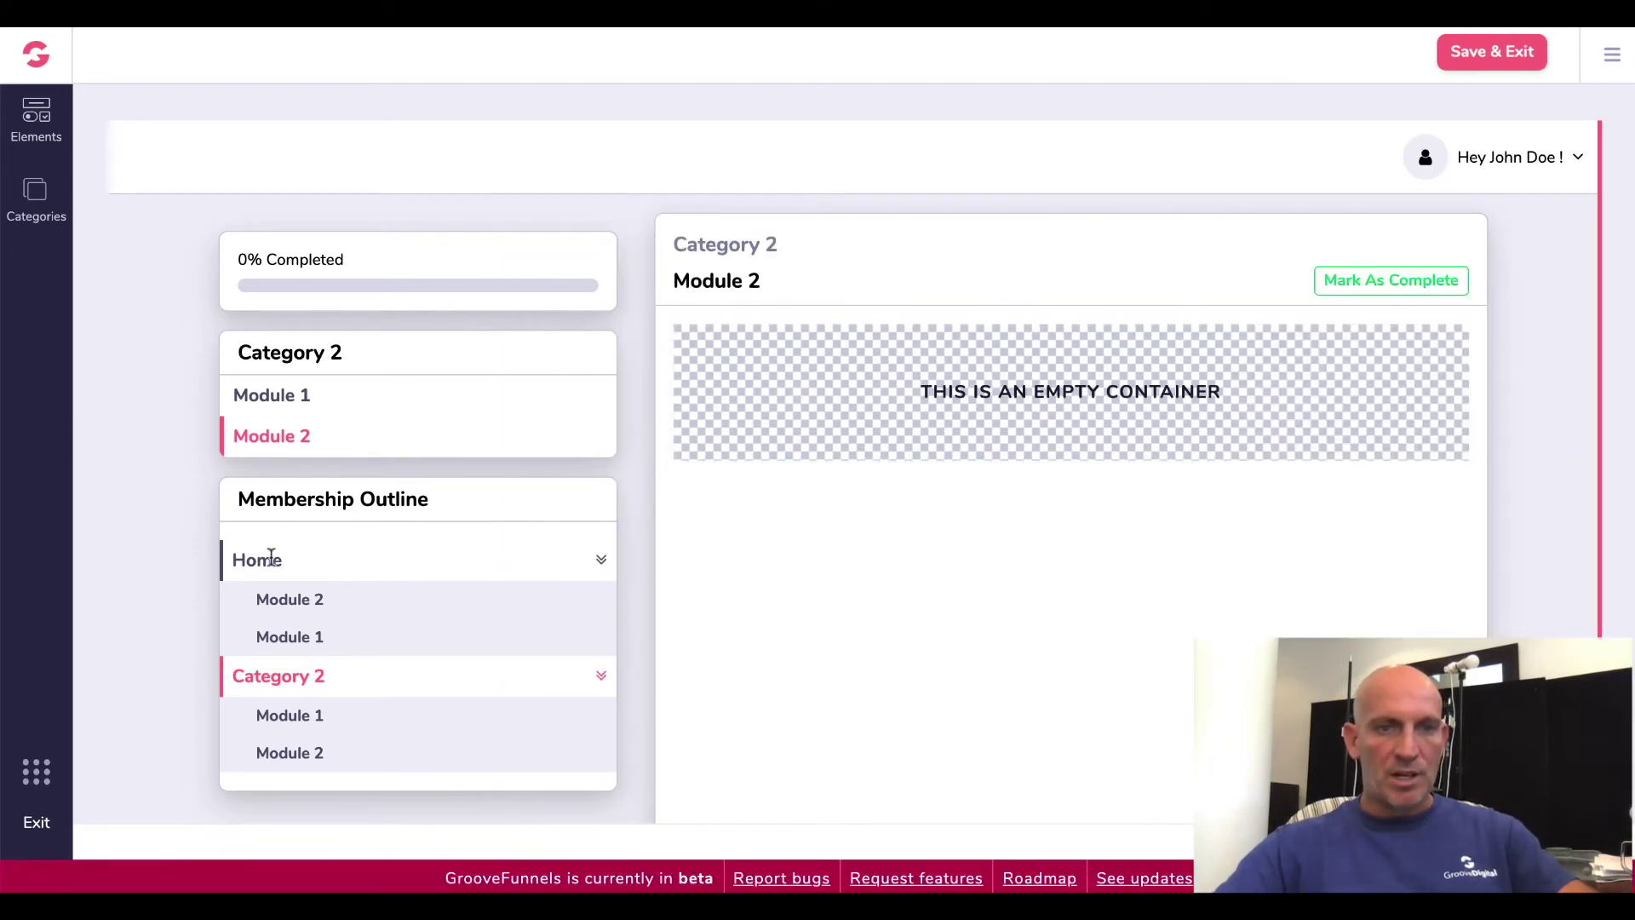
click(35, 191)
click(193, 232)
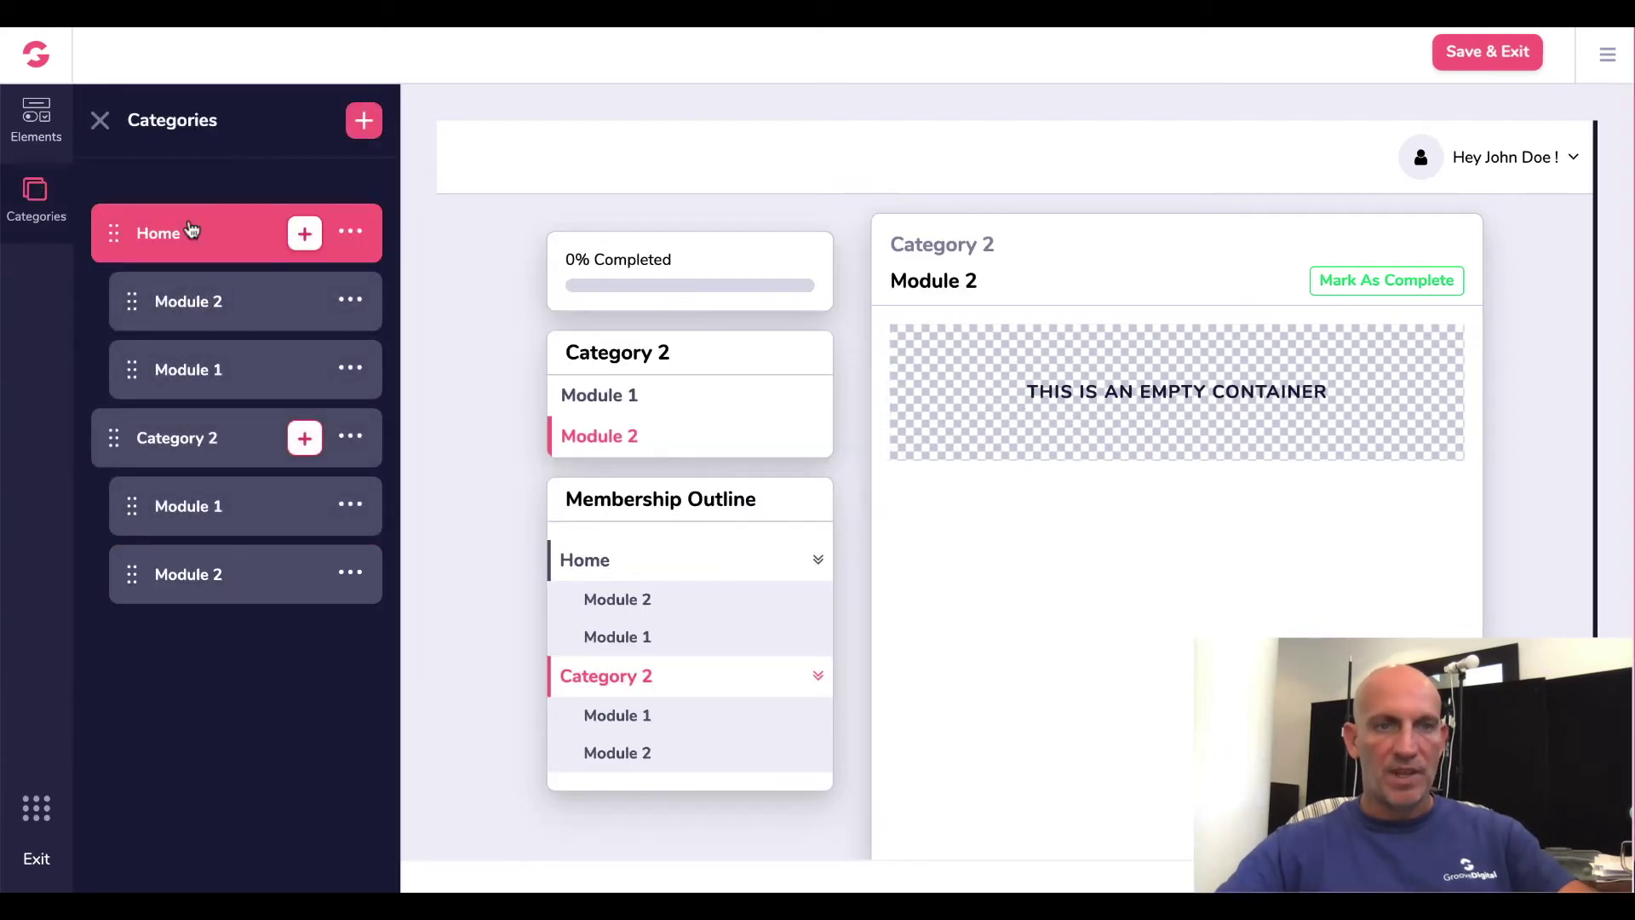
click(100, 120)
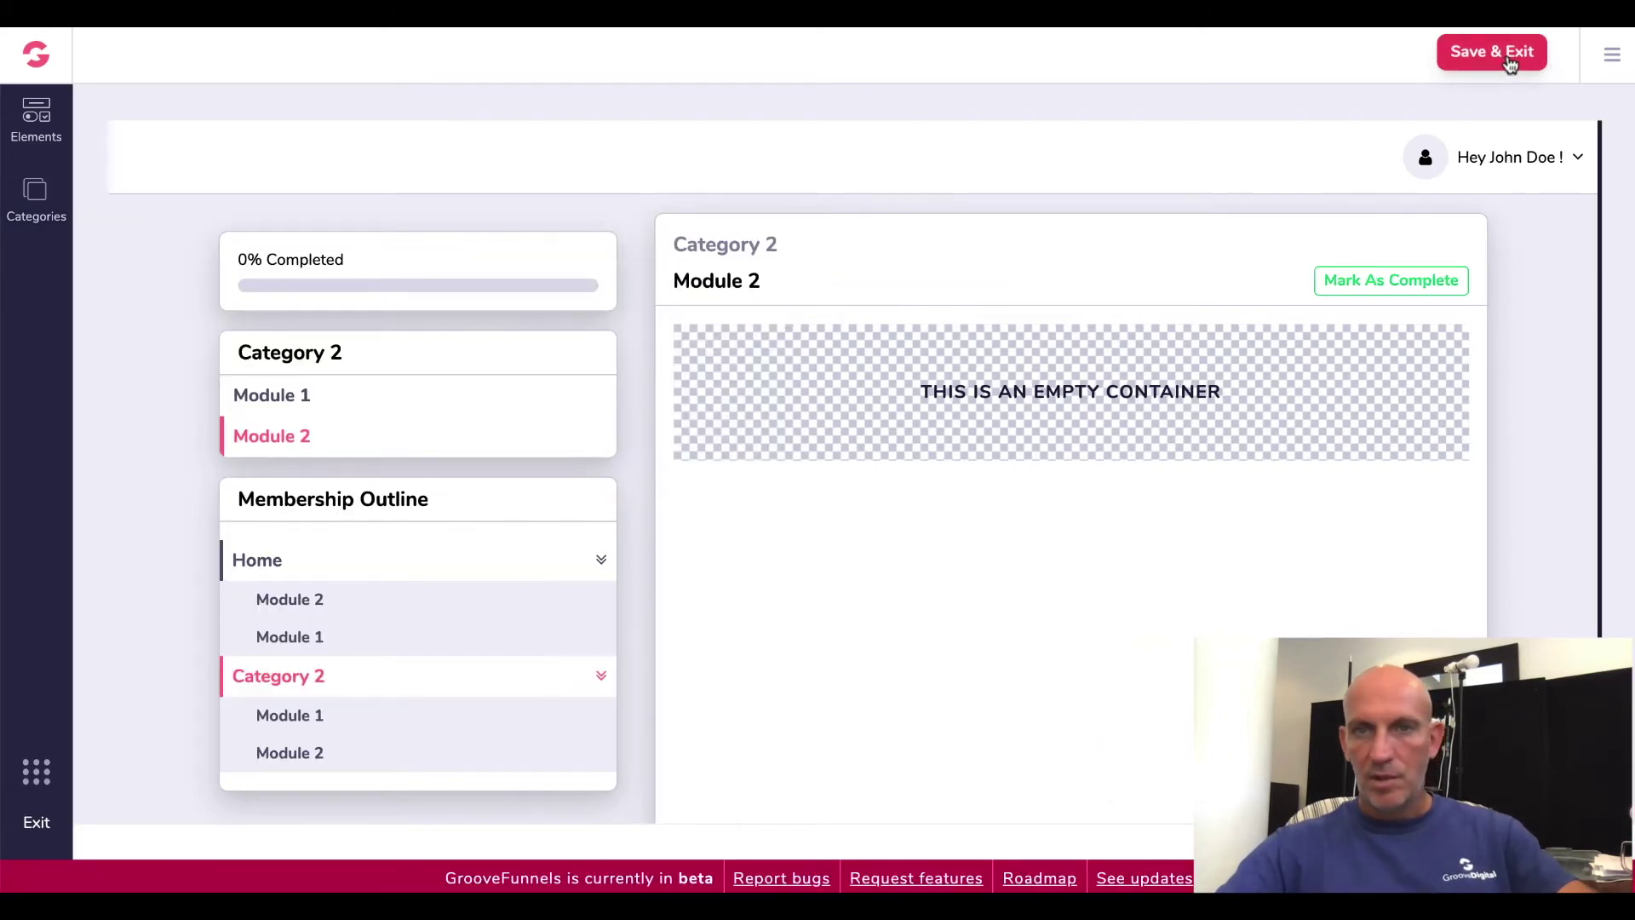
Look through the container's advanced text styling and close it unchanged, leaving the elements list showing
click(890, 370)
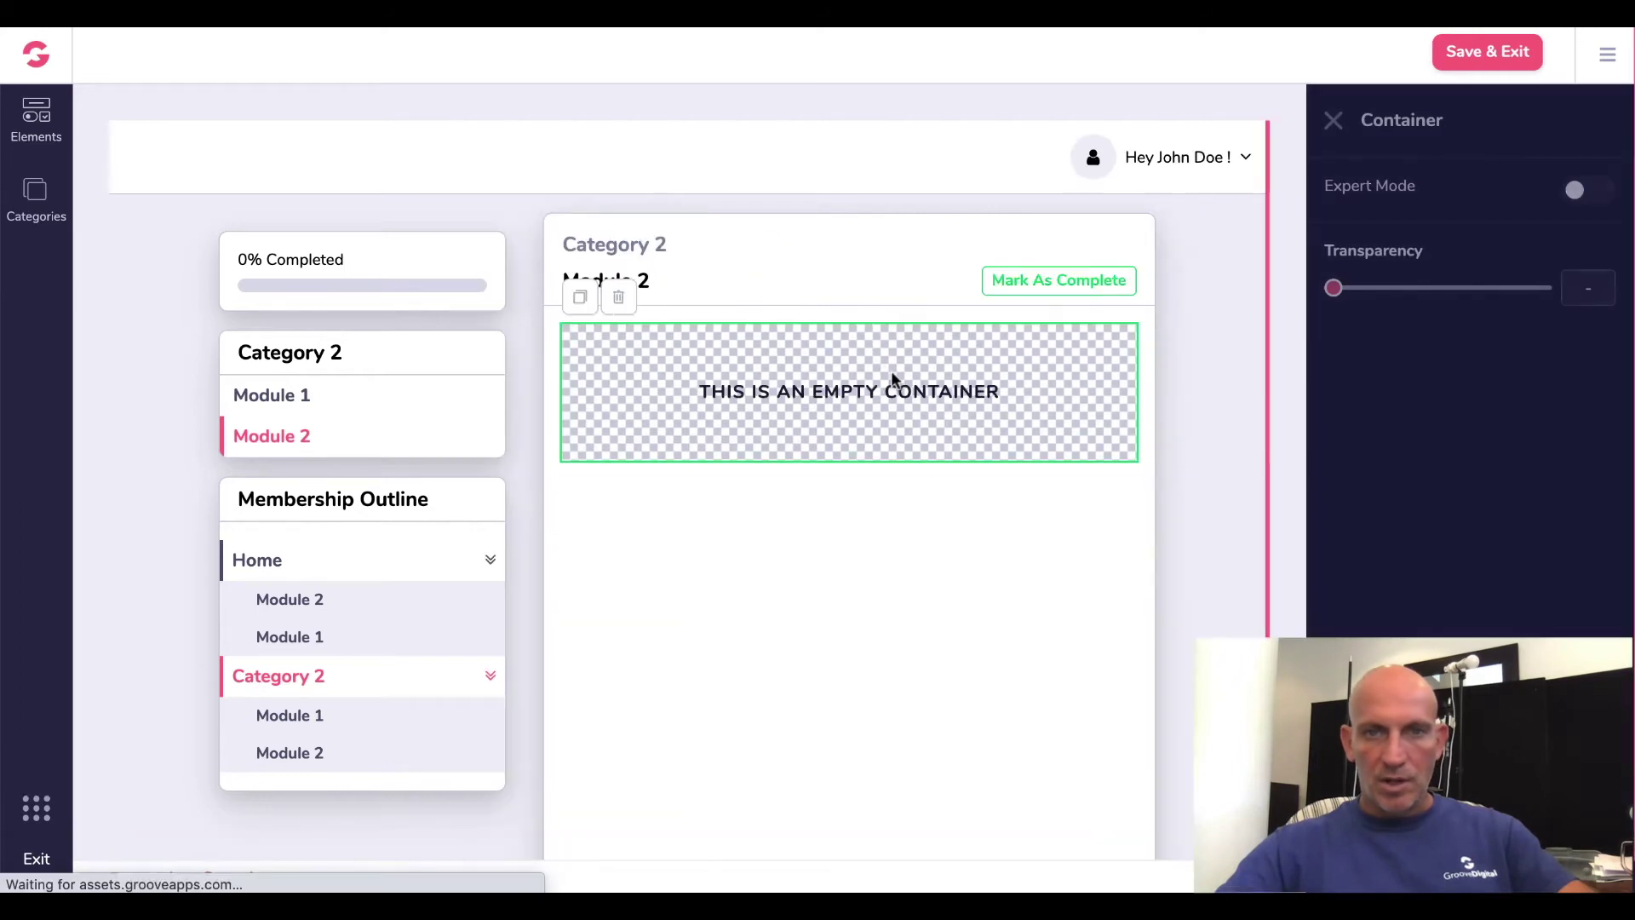
click(1587, 193)
click(1406, 383)
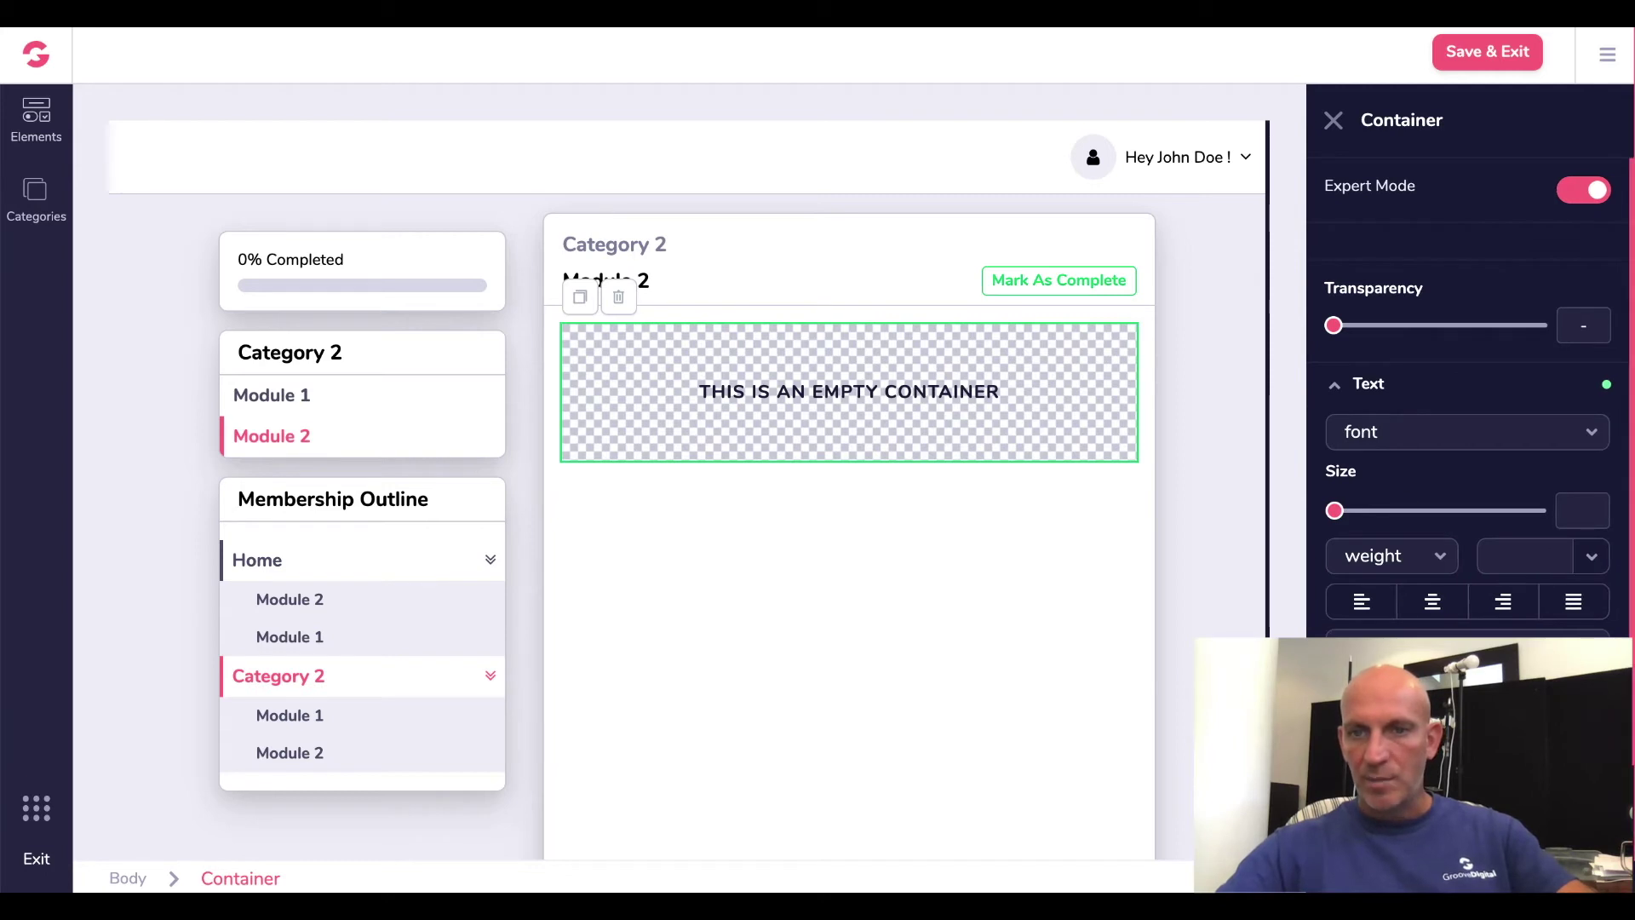
scroll(1468, 426, down, 3)
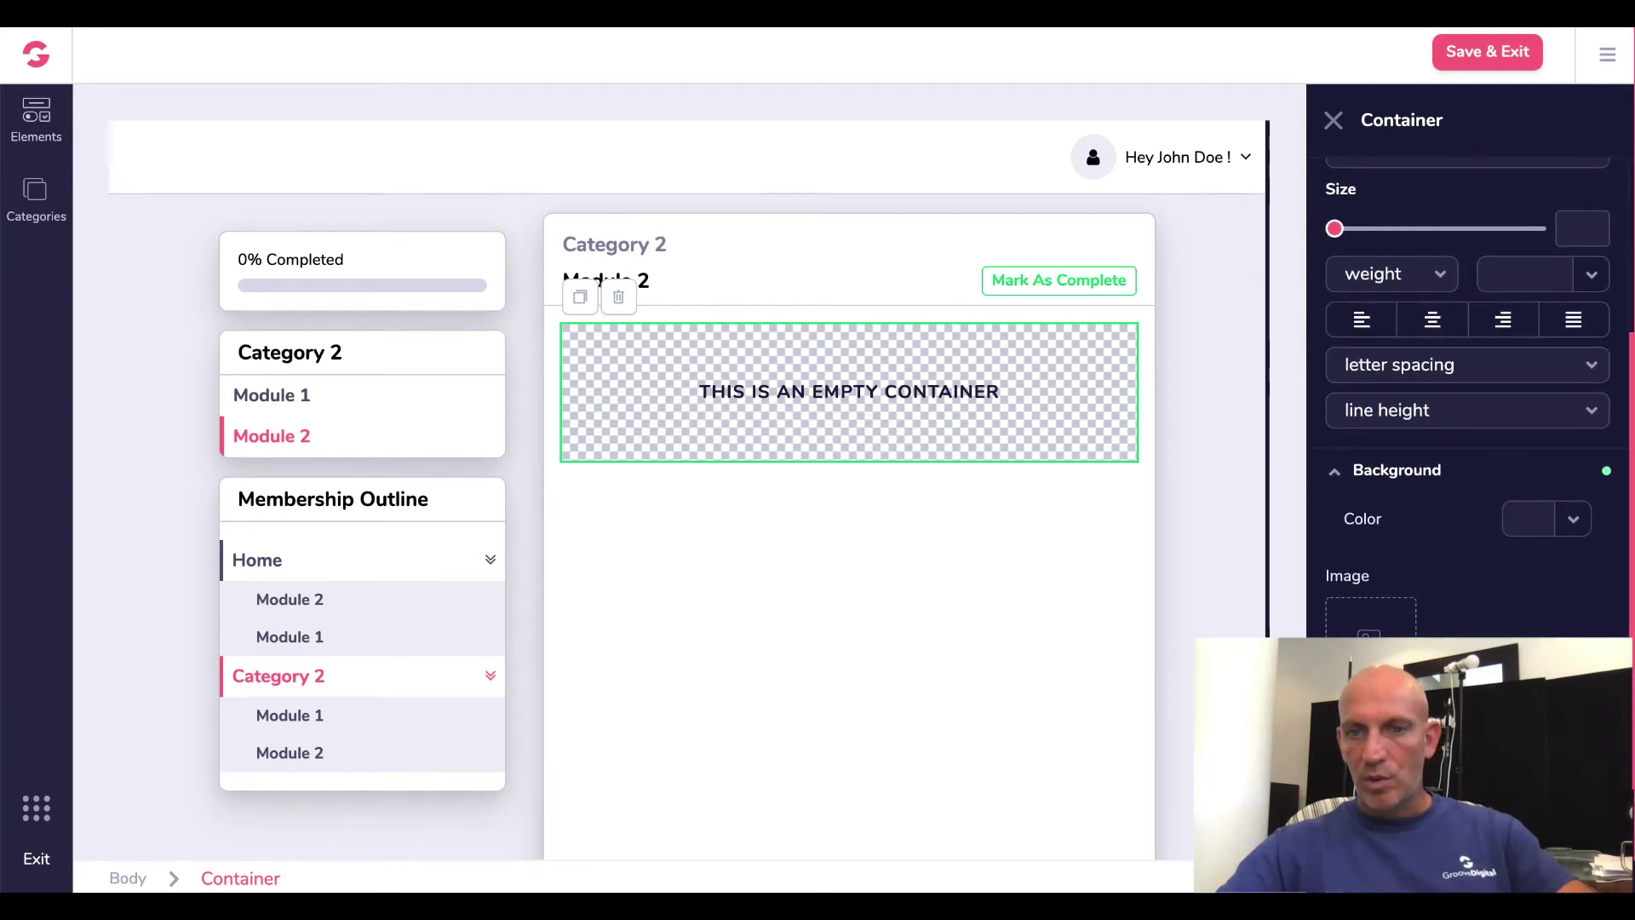
scroll(1468, 426, down, 3)
scroll(1416, 573, down, 1)
scroll(1418, 577, up, 2)
scroll(1418, 577, up, 5)
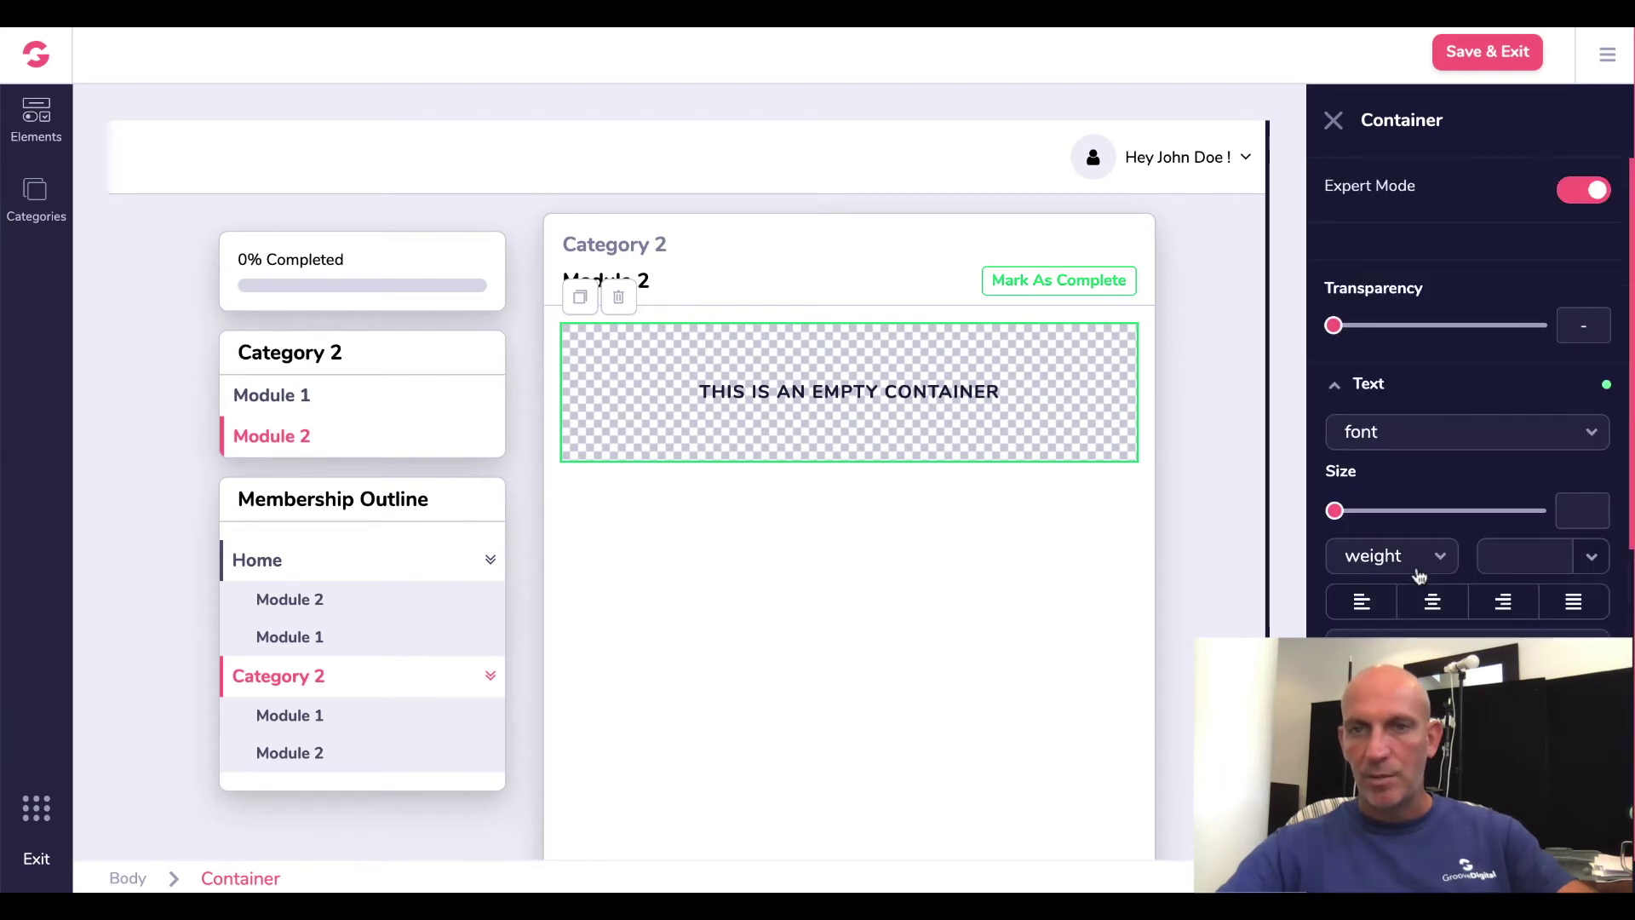
click(1334, 120)
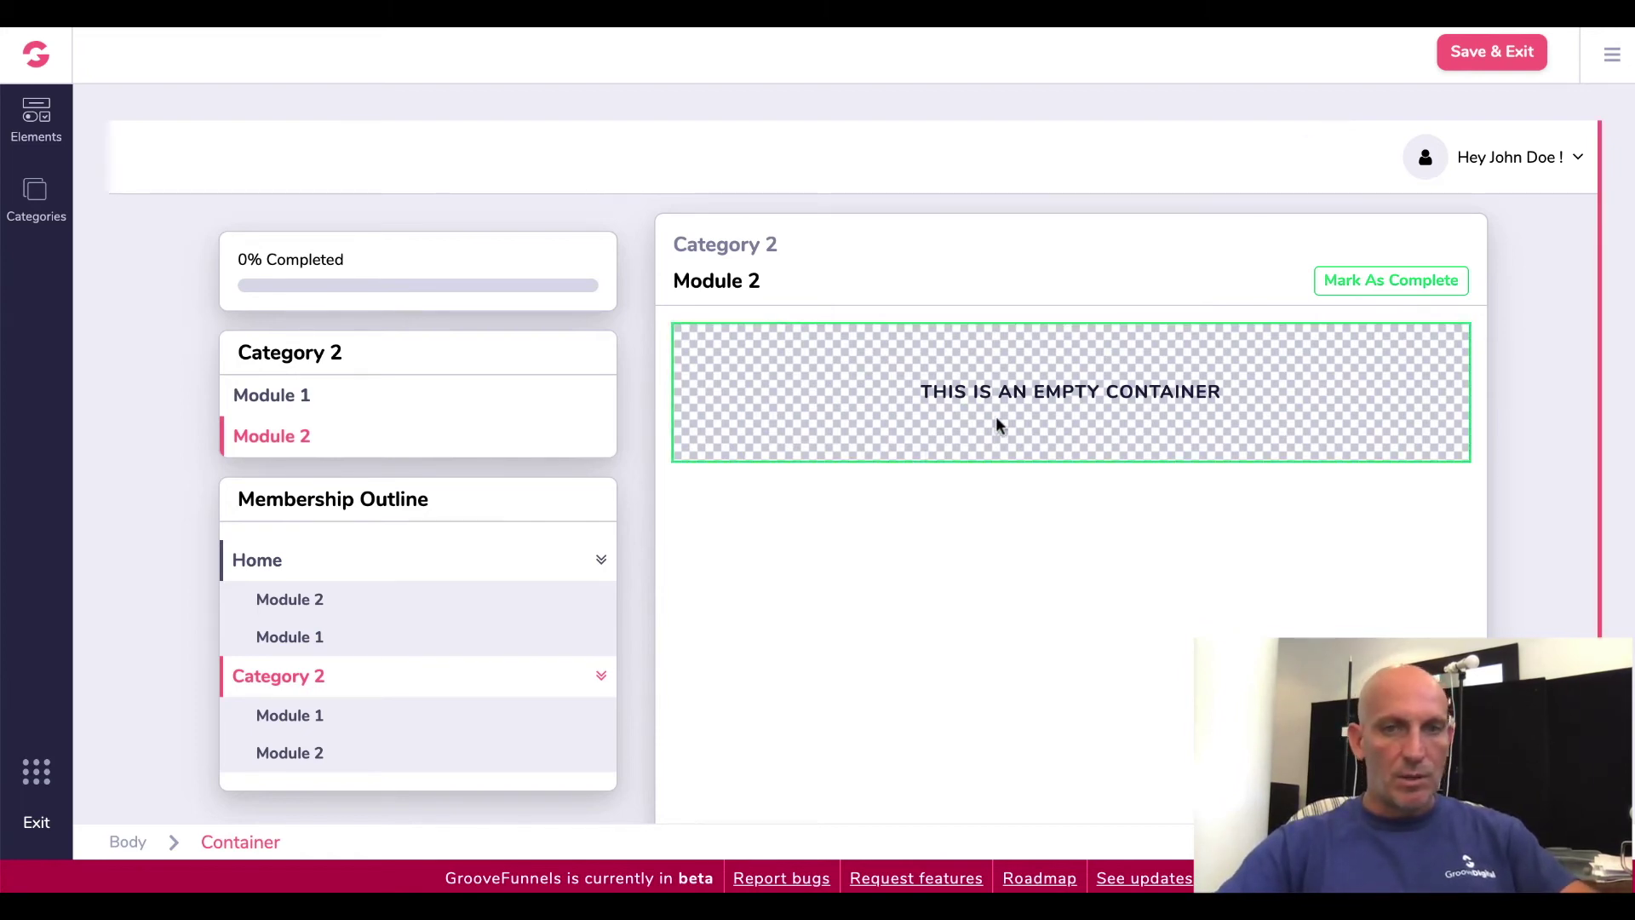
click(35, 124)
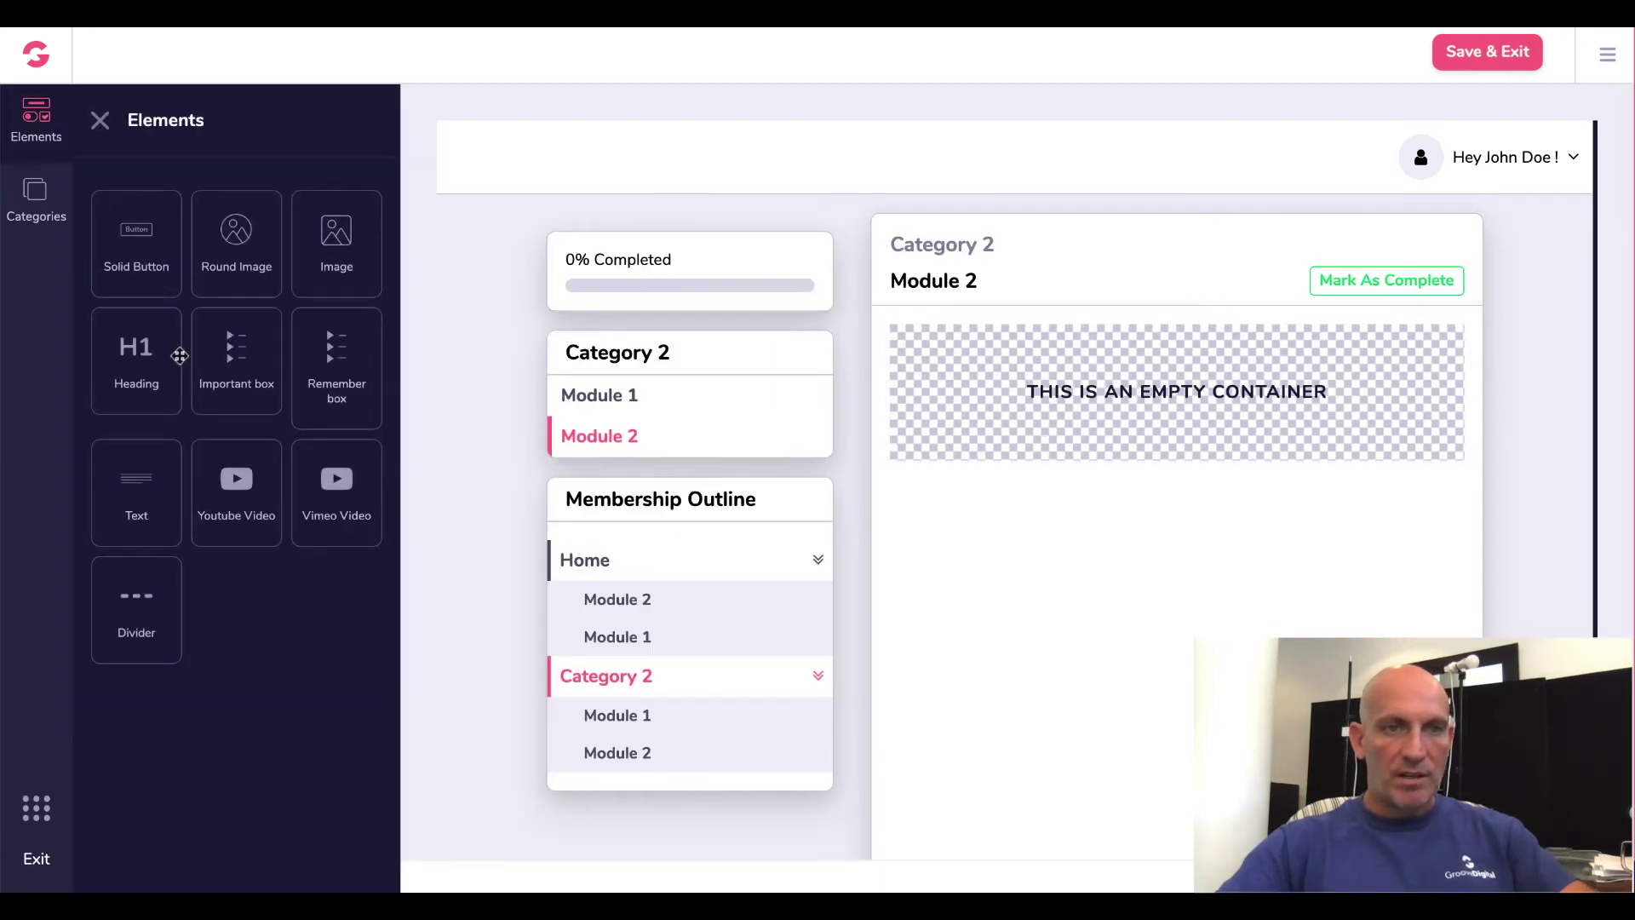
Add a lorem-ipsum Text block and a Sunrise 2011 Vimeo video beneath it to Module 2
drag(144, 480, 1023, 372)
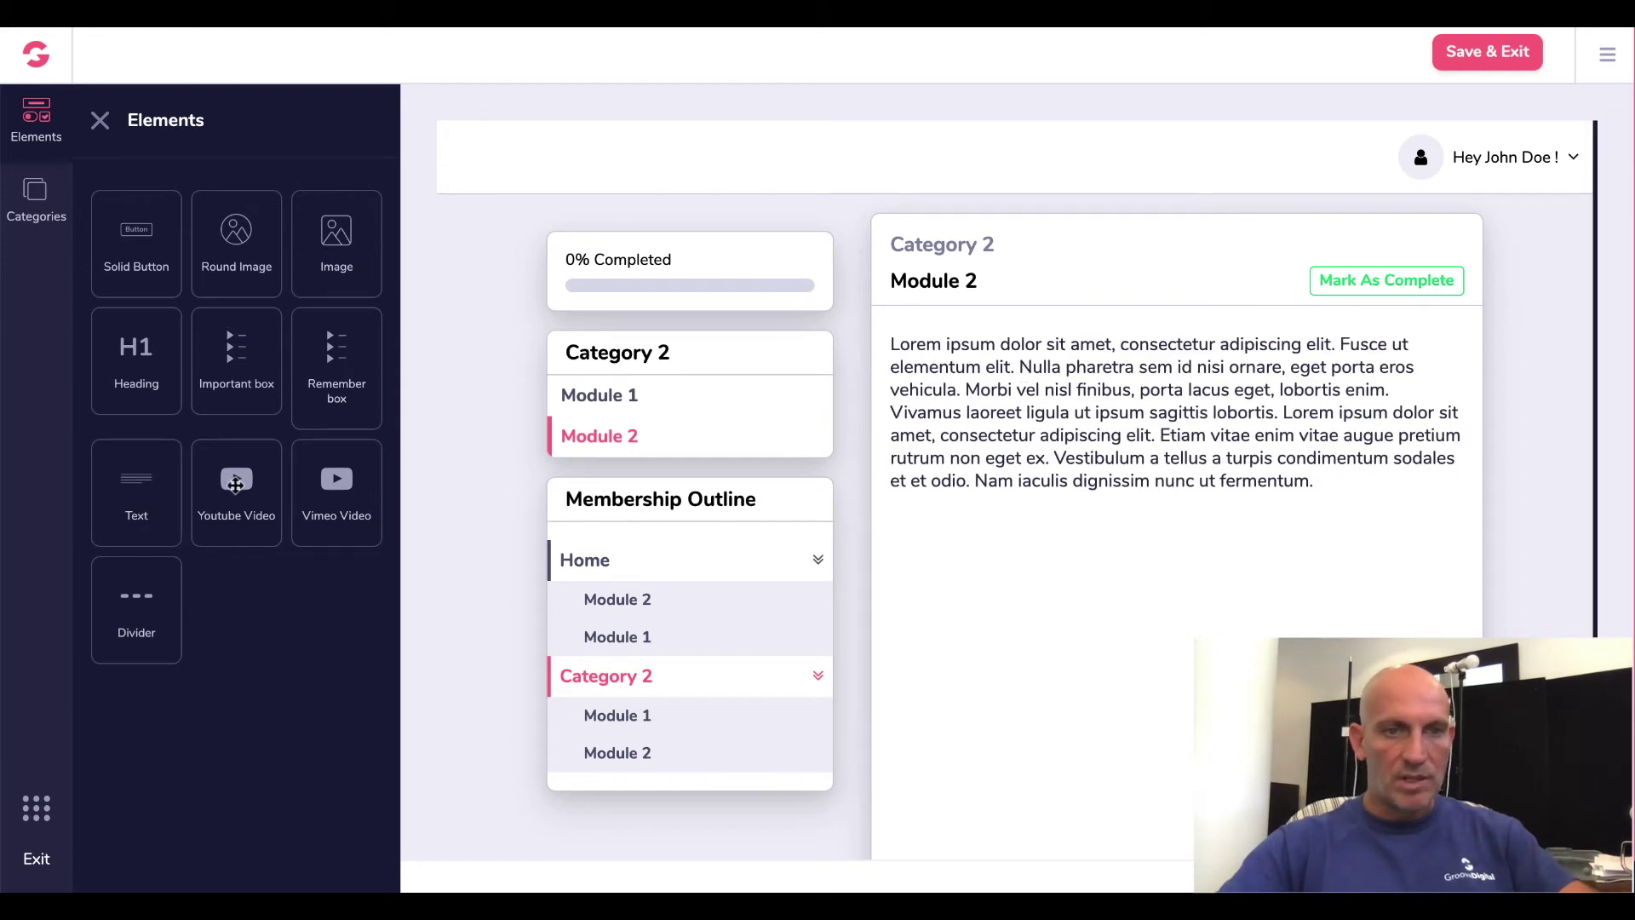
drag(327, 489, 1123, 593)
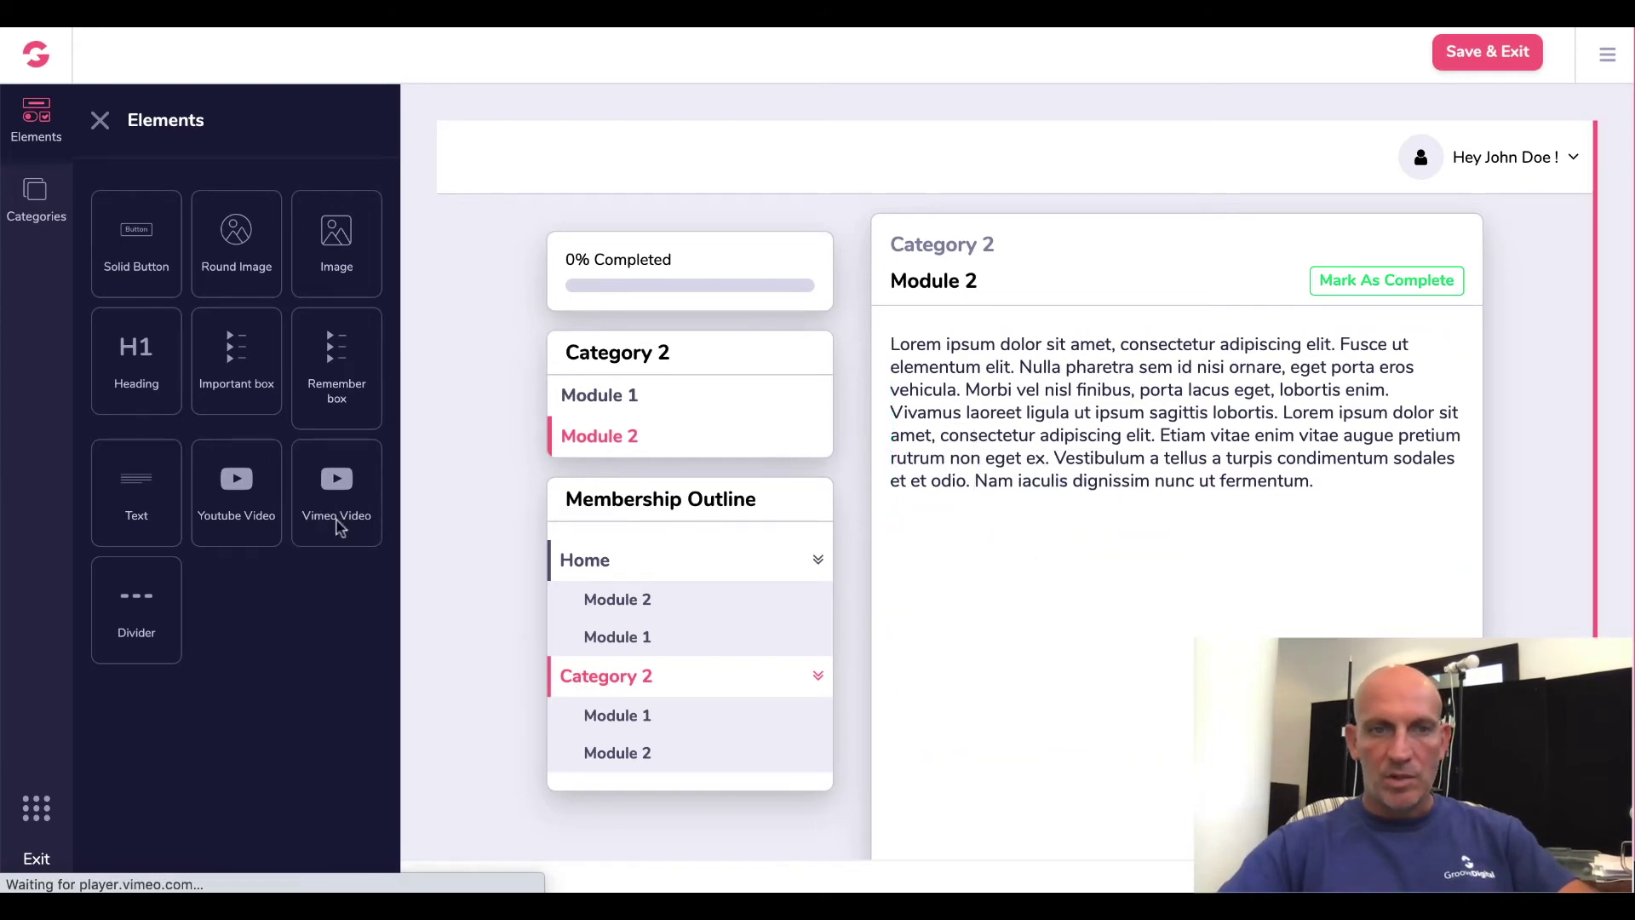
drag(336, 507, 307, 464)
click(1052, 411)
scroll(1053, 412, down, 1)
scroll(1053, 411, up, 1)
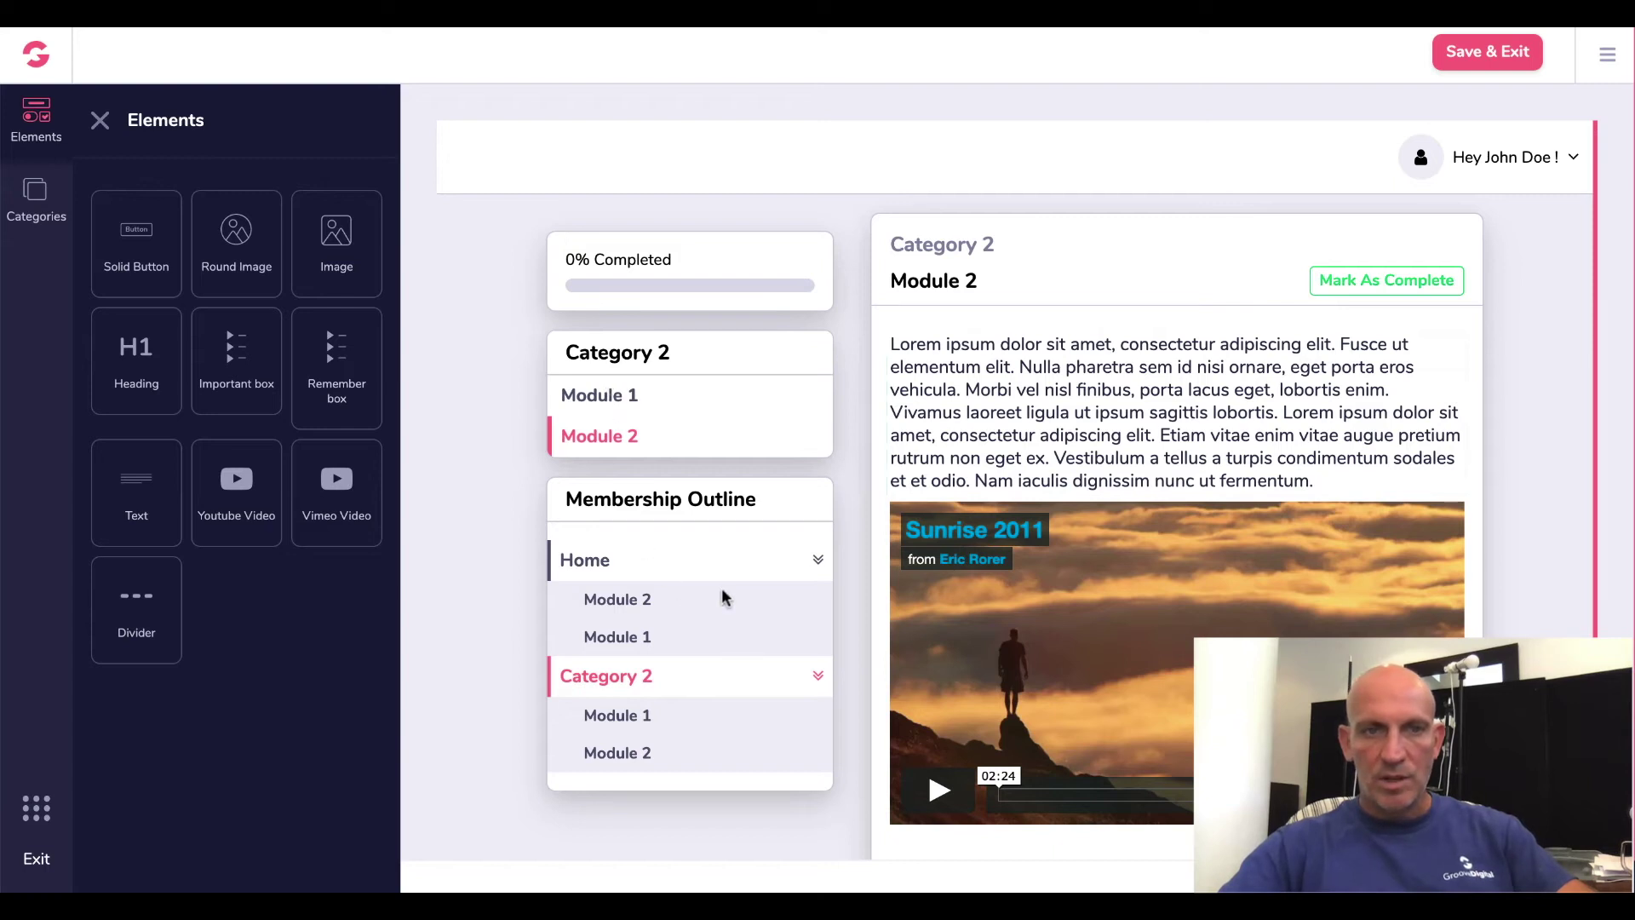
click(100, 124)
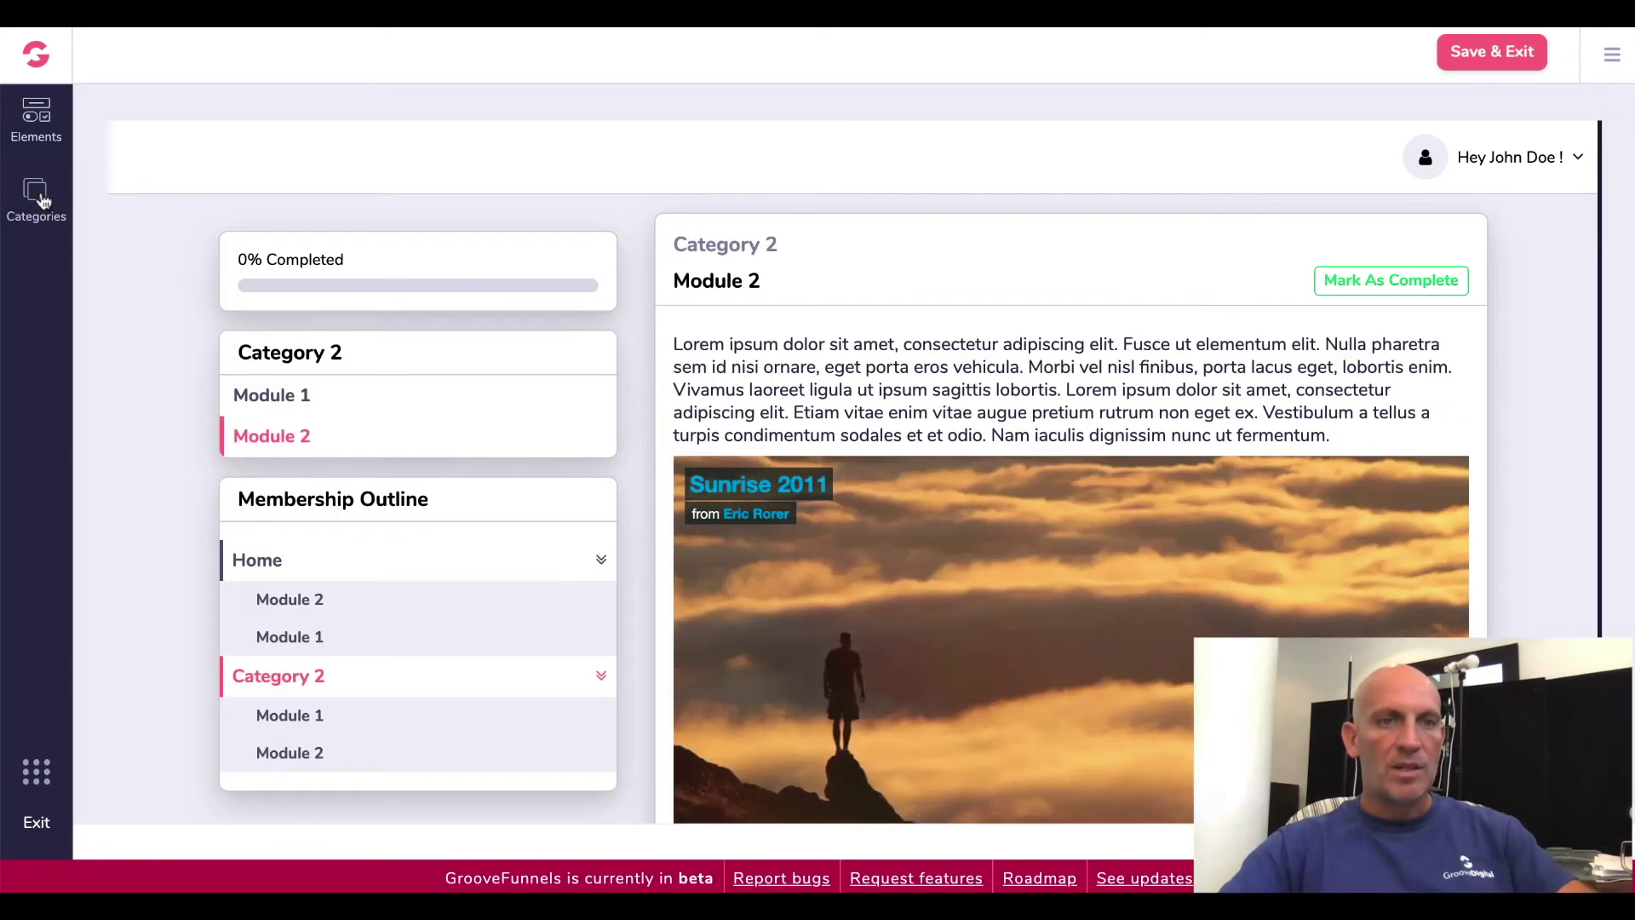
Drag Home's Module 2 below Module 1 so the order reads Module 1, Module 2
click(48, 201)
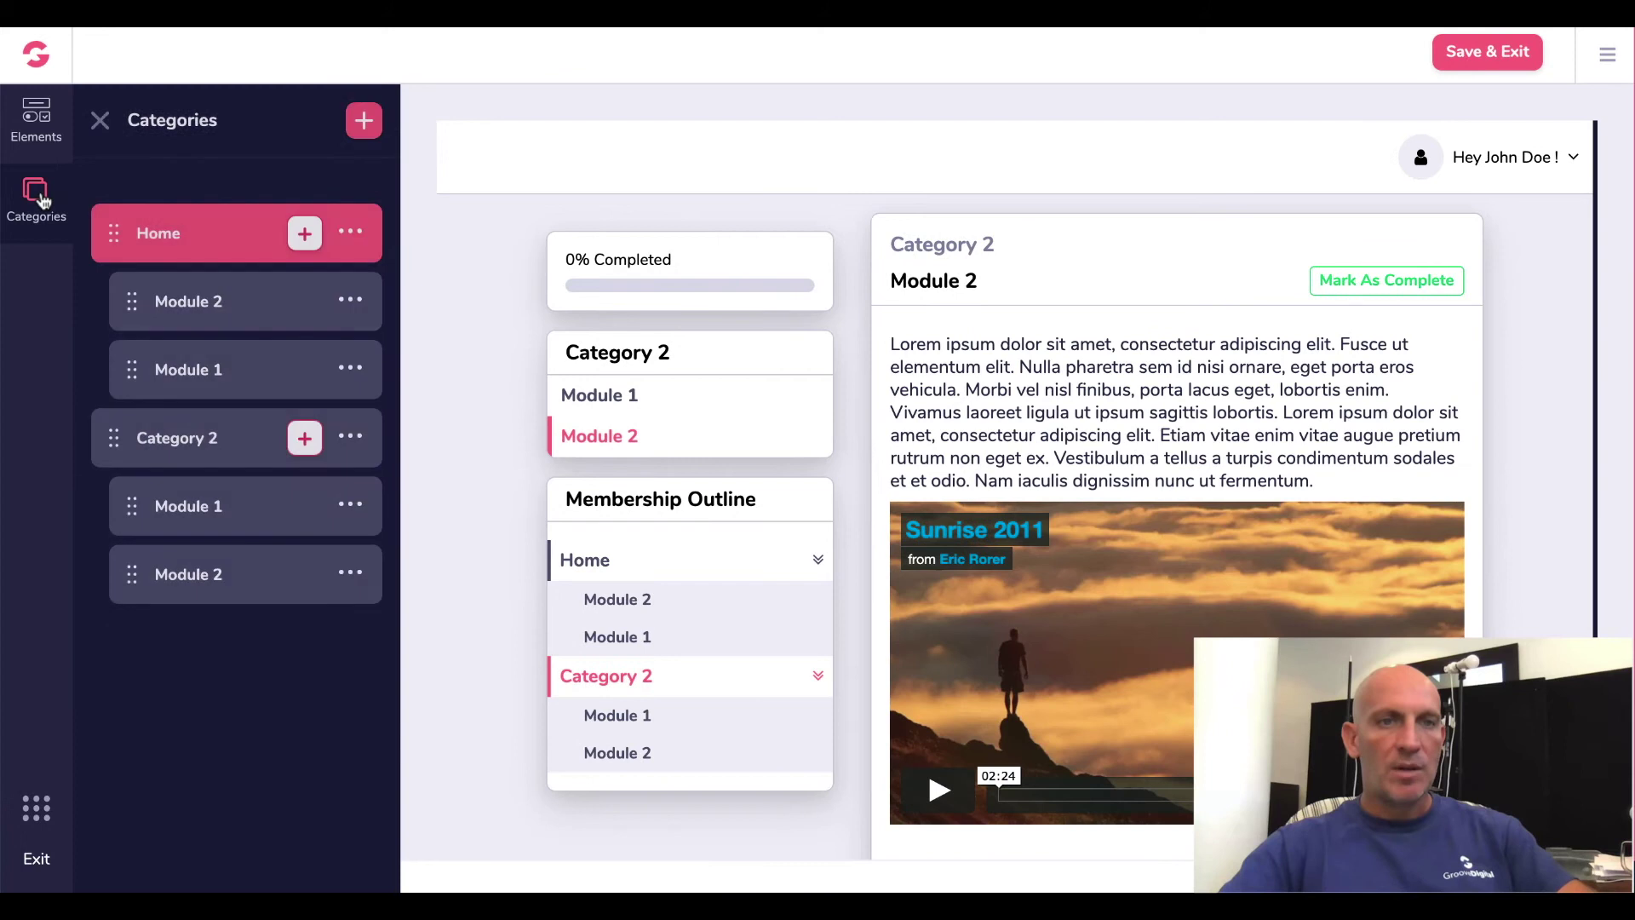
click(351, 233)
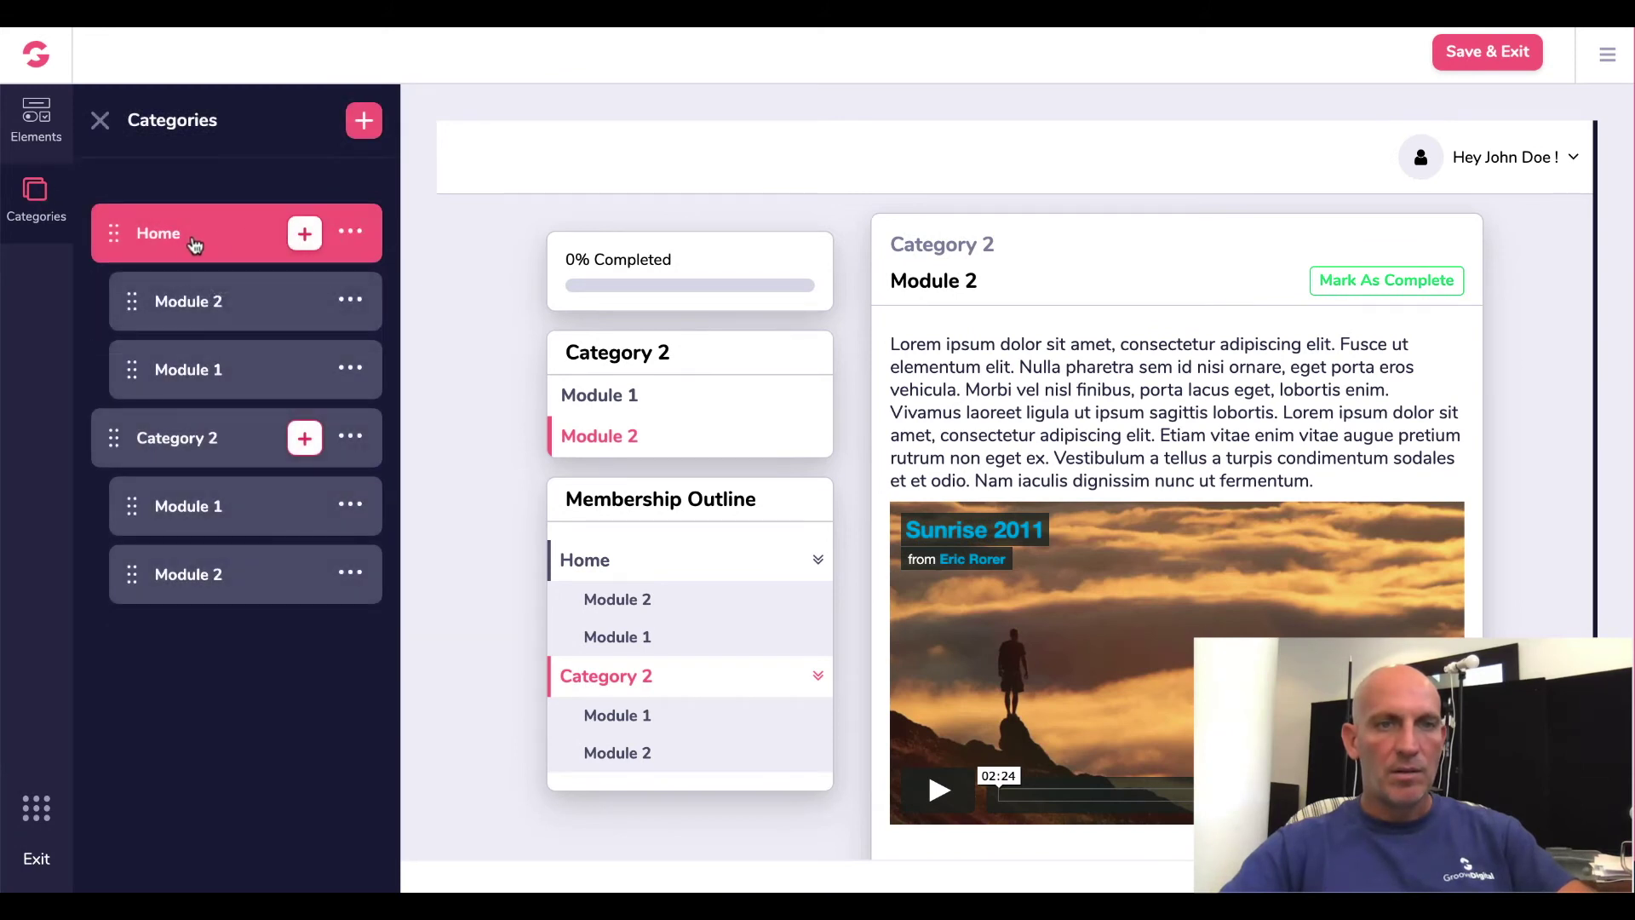
drag(201, 308, 205, 380)
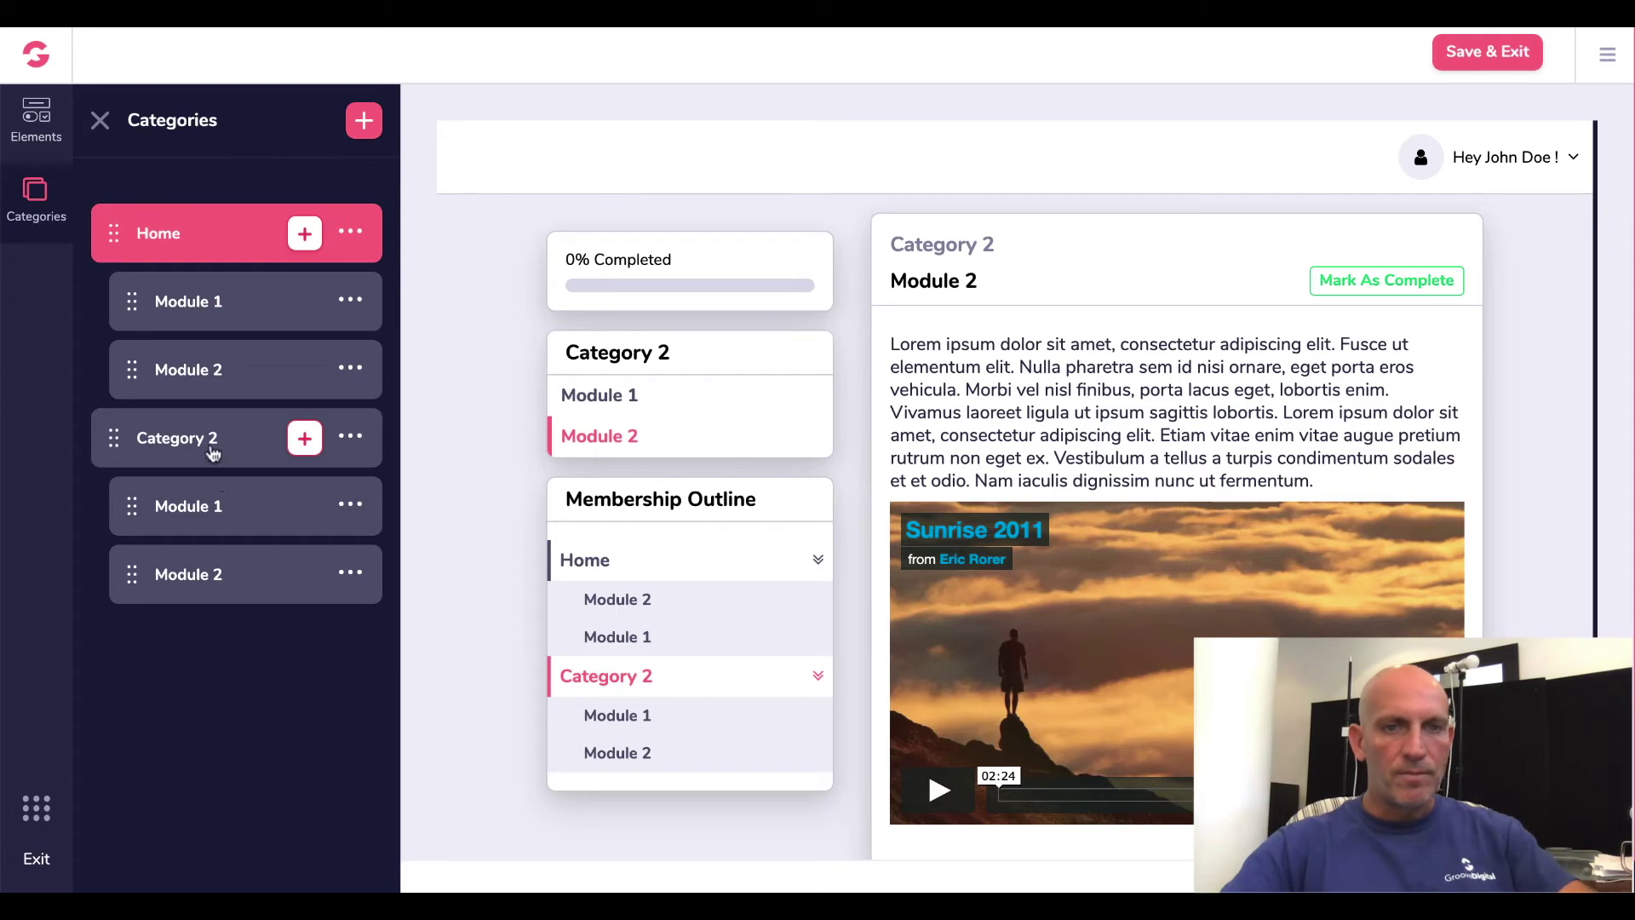
click(99, 120)
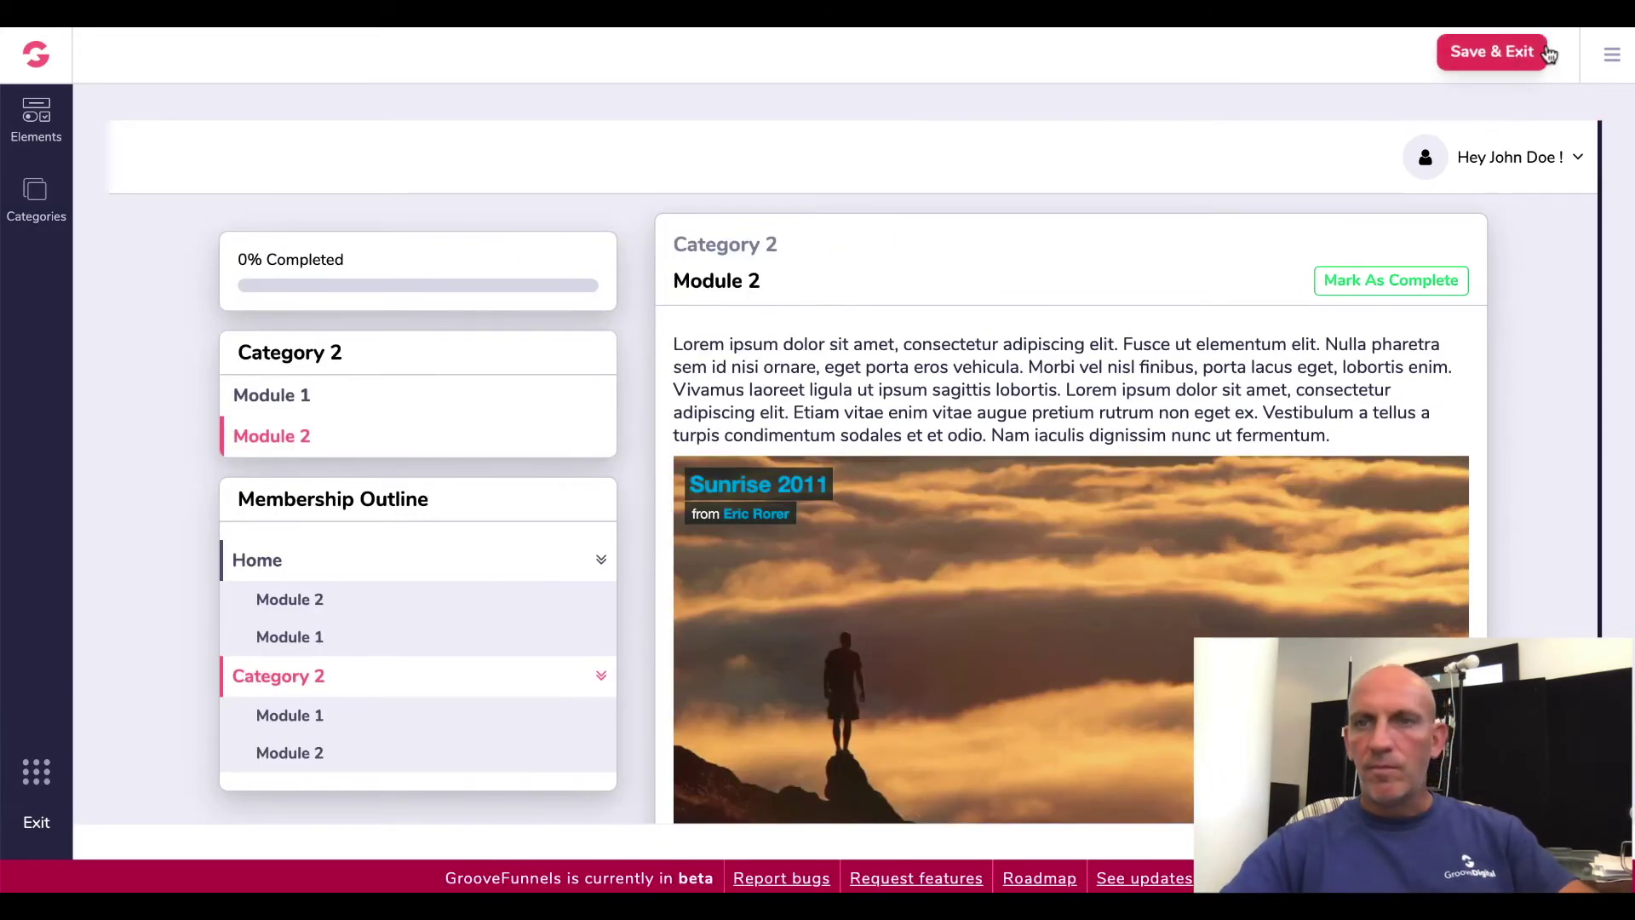
Save the course, require admin approval for all comments, and continue to access levels
click(1478, 52)
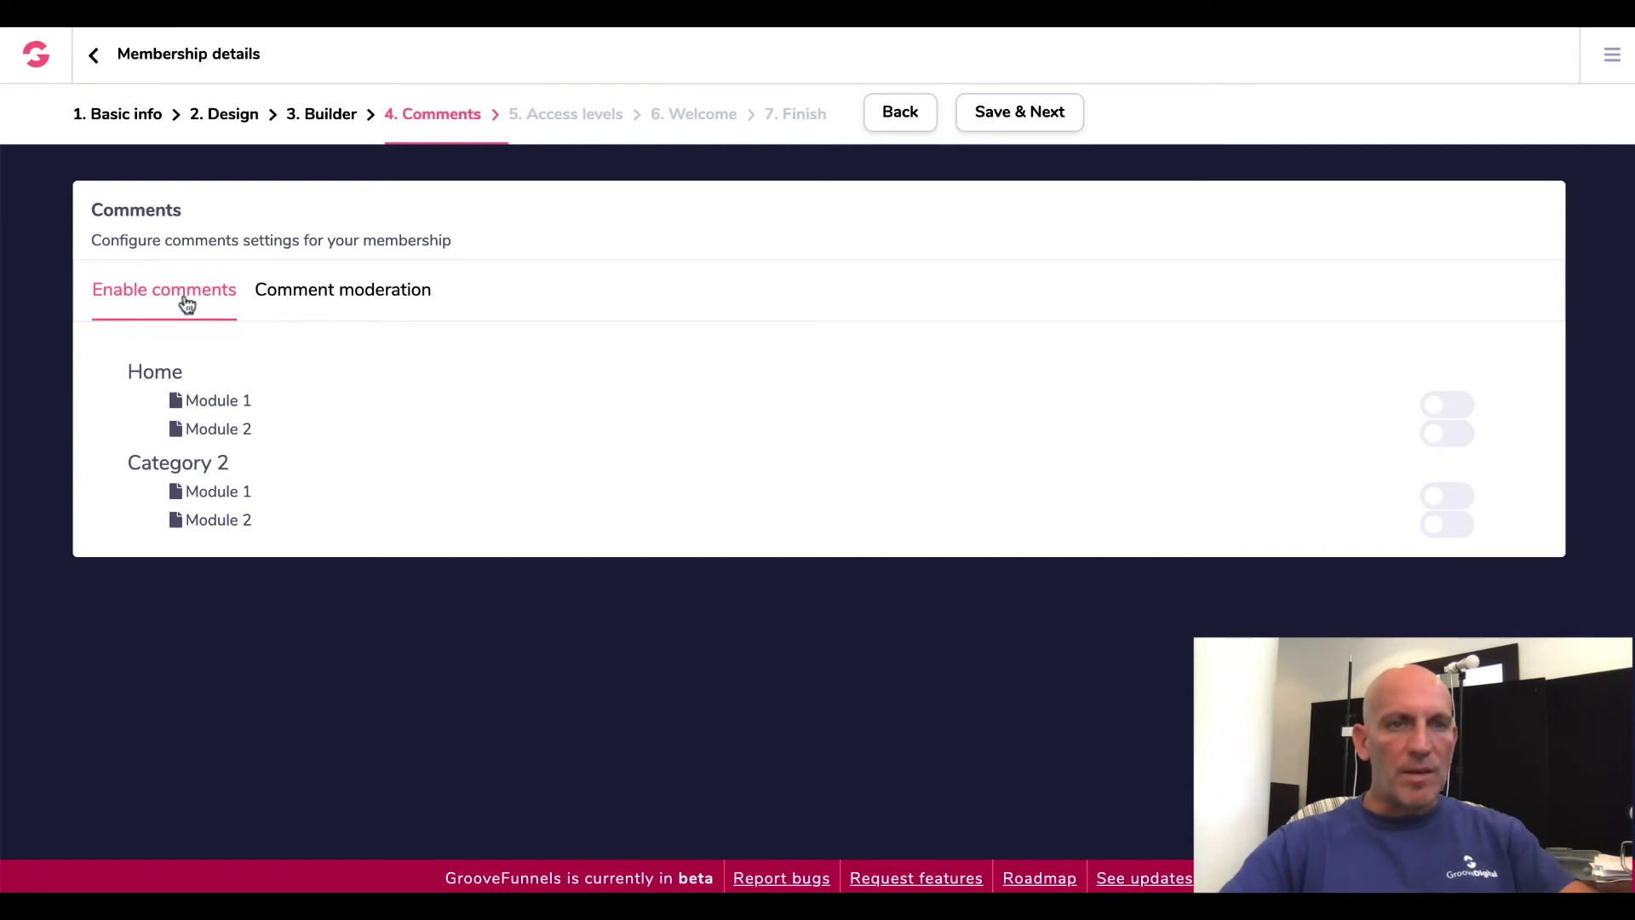
click(342, 292)
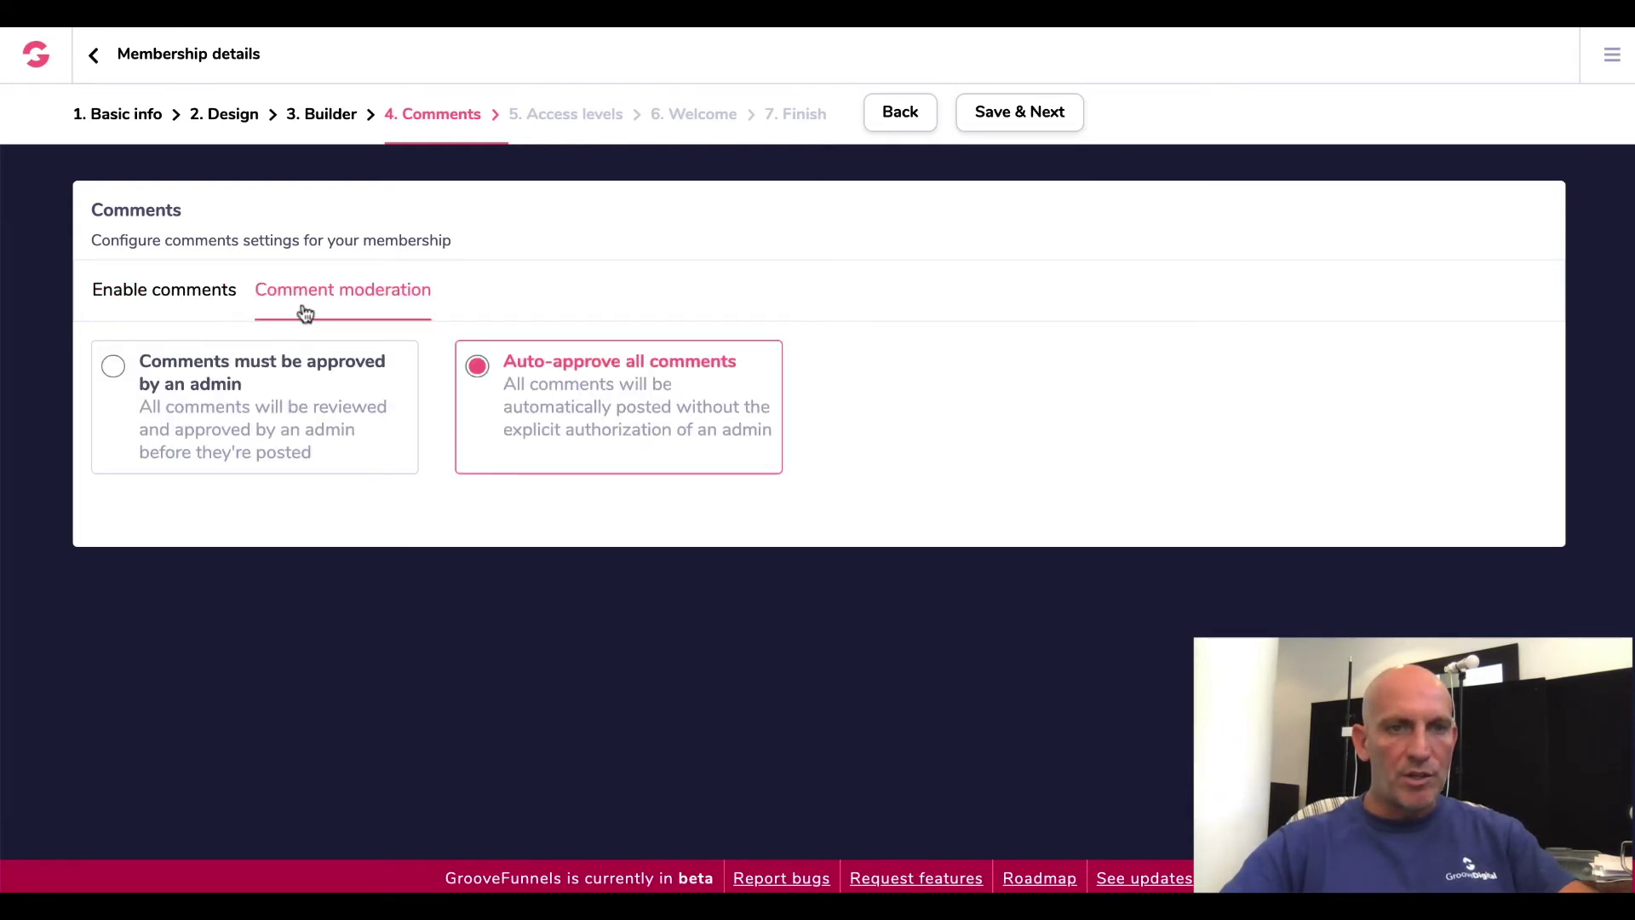
click(114, 368)
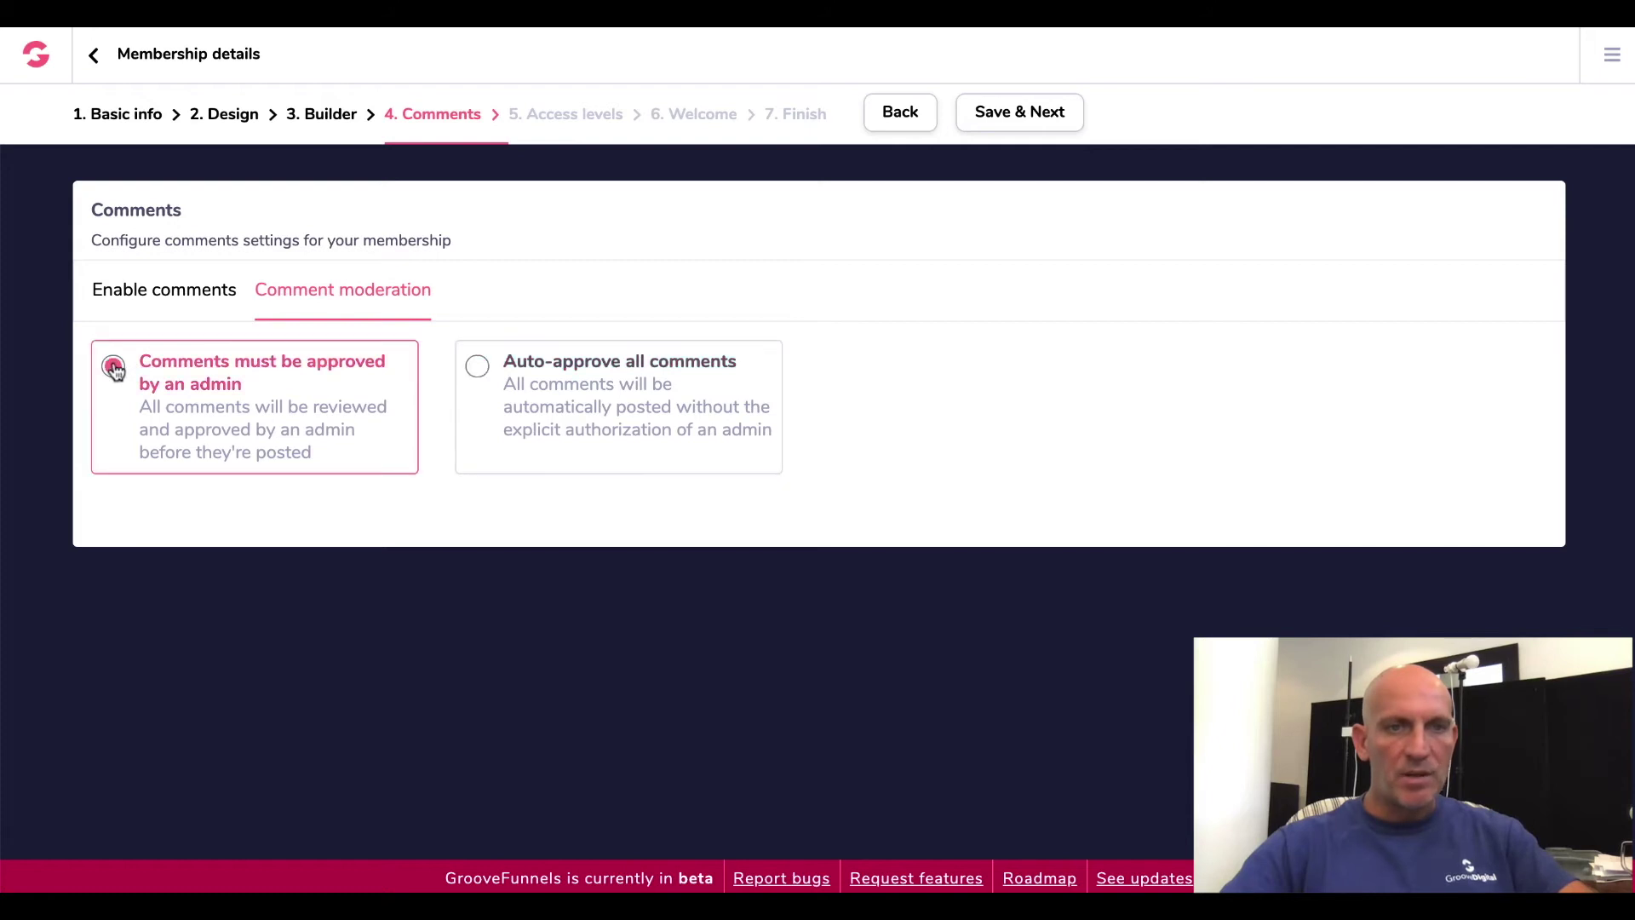
click(1032, 113)
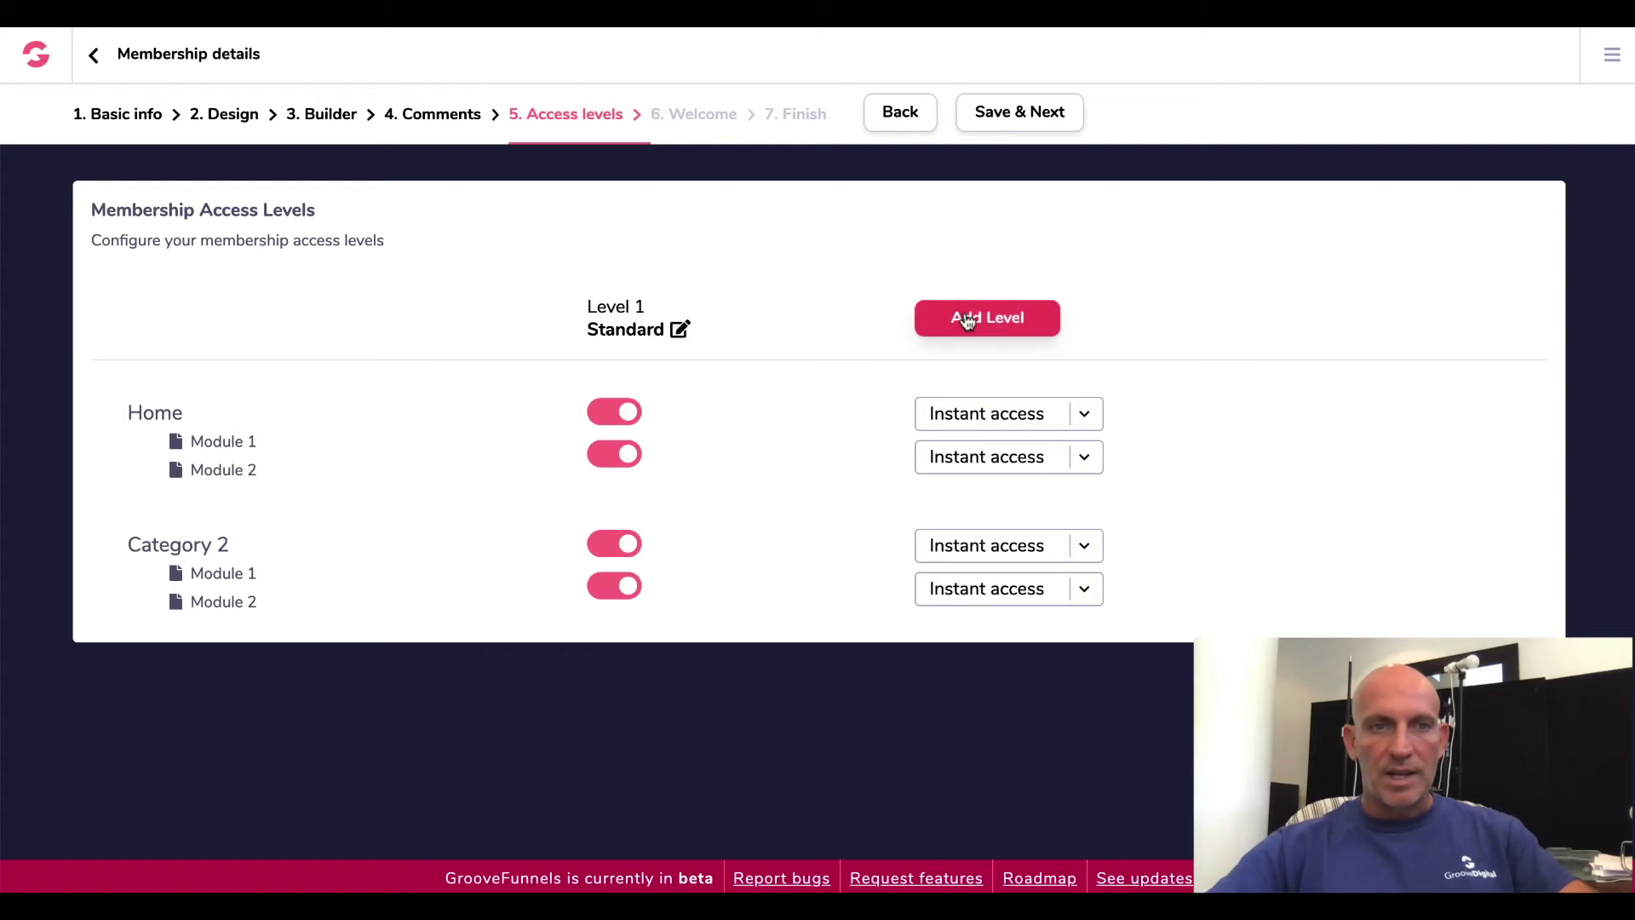
Rename access Level 1 from Standard to Group Coaching Code
click(678, 331)
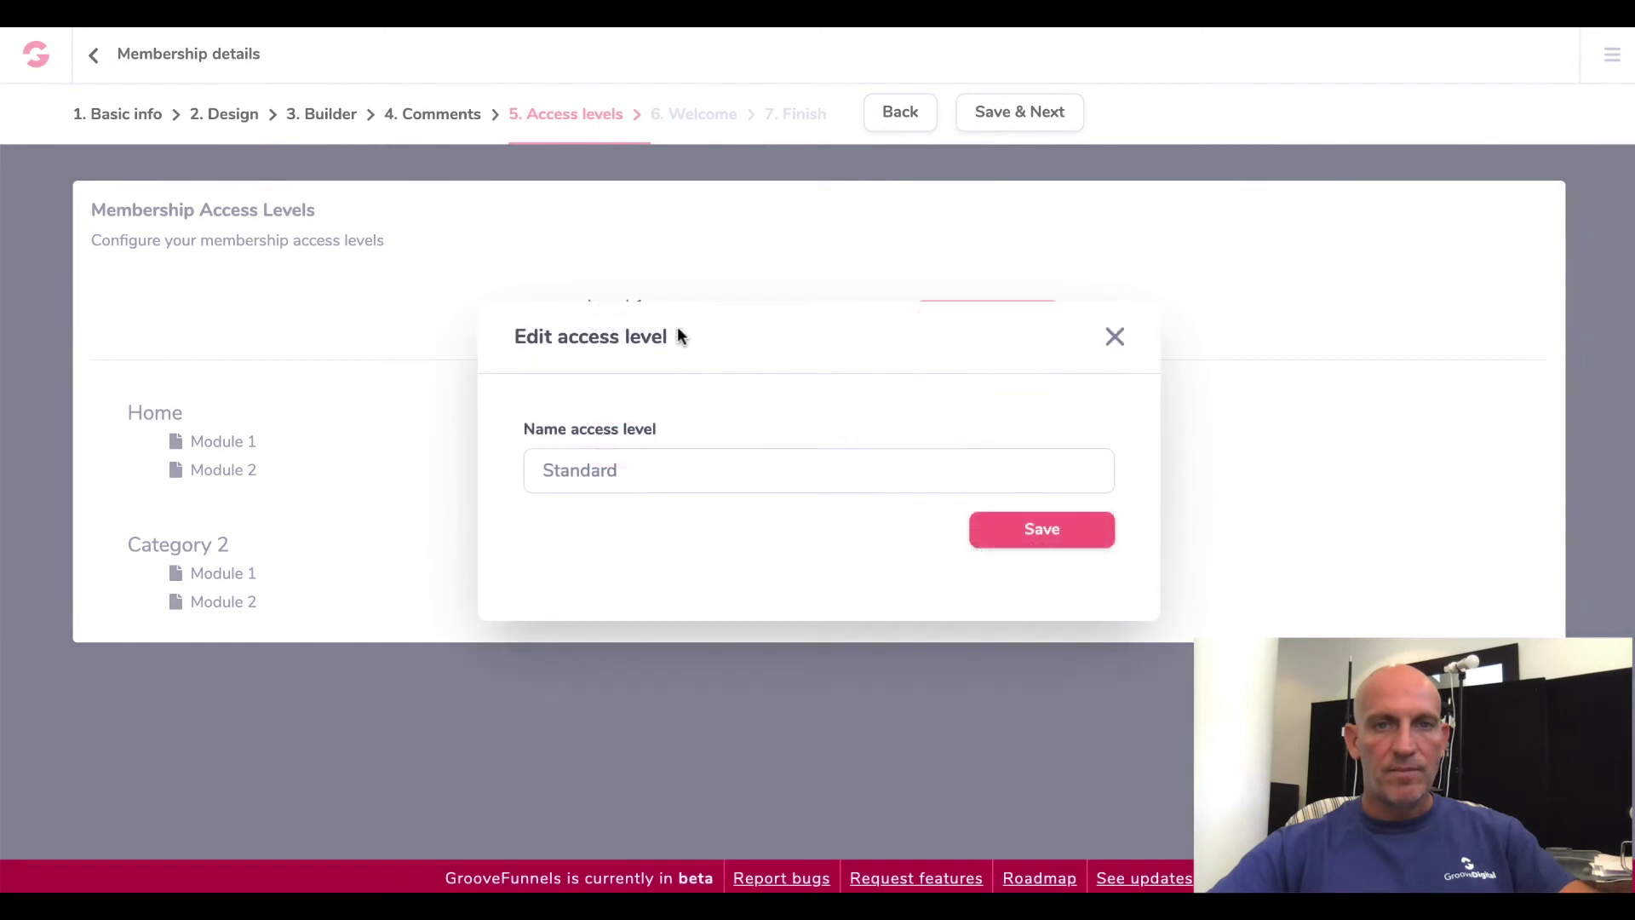
double_click(587, 470)
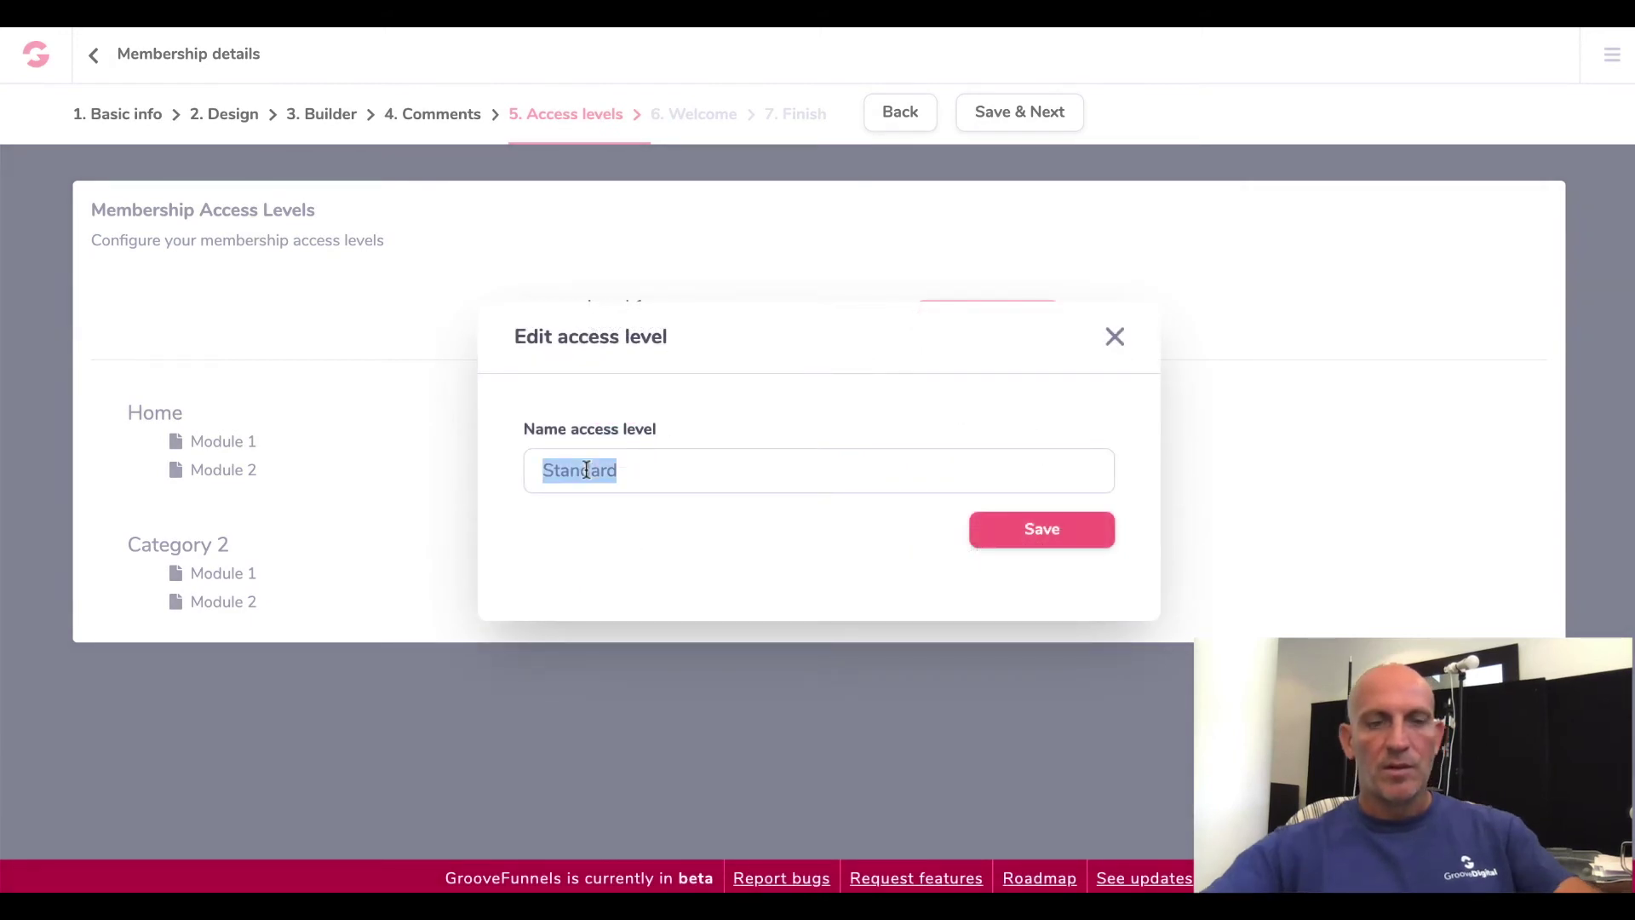
text(Group Coaching C)
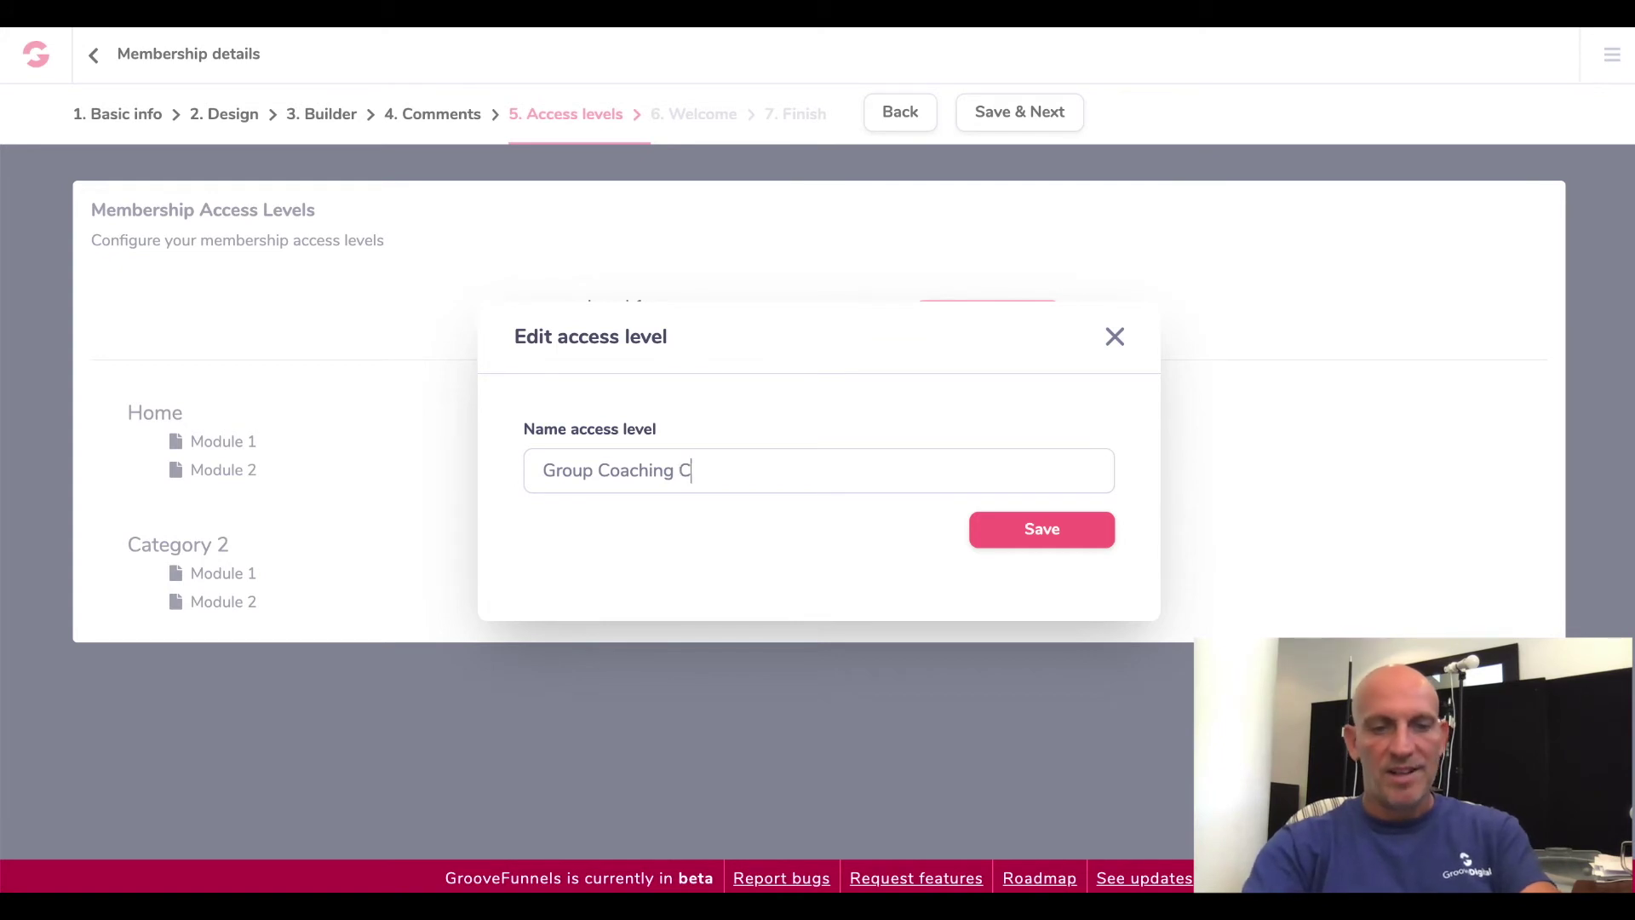
text(de)
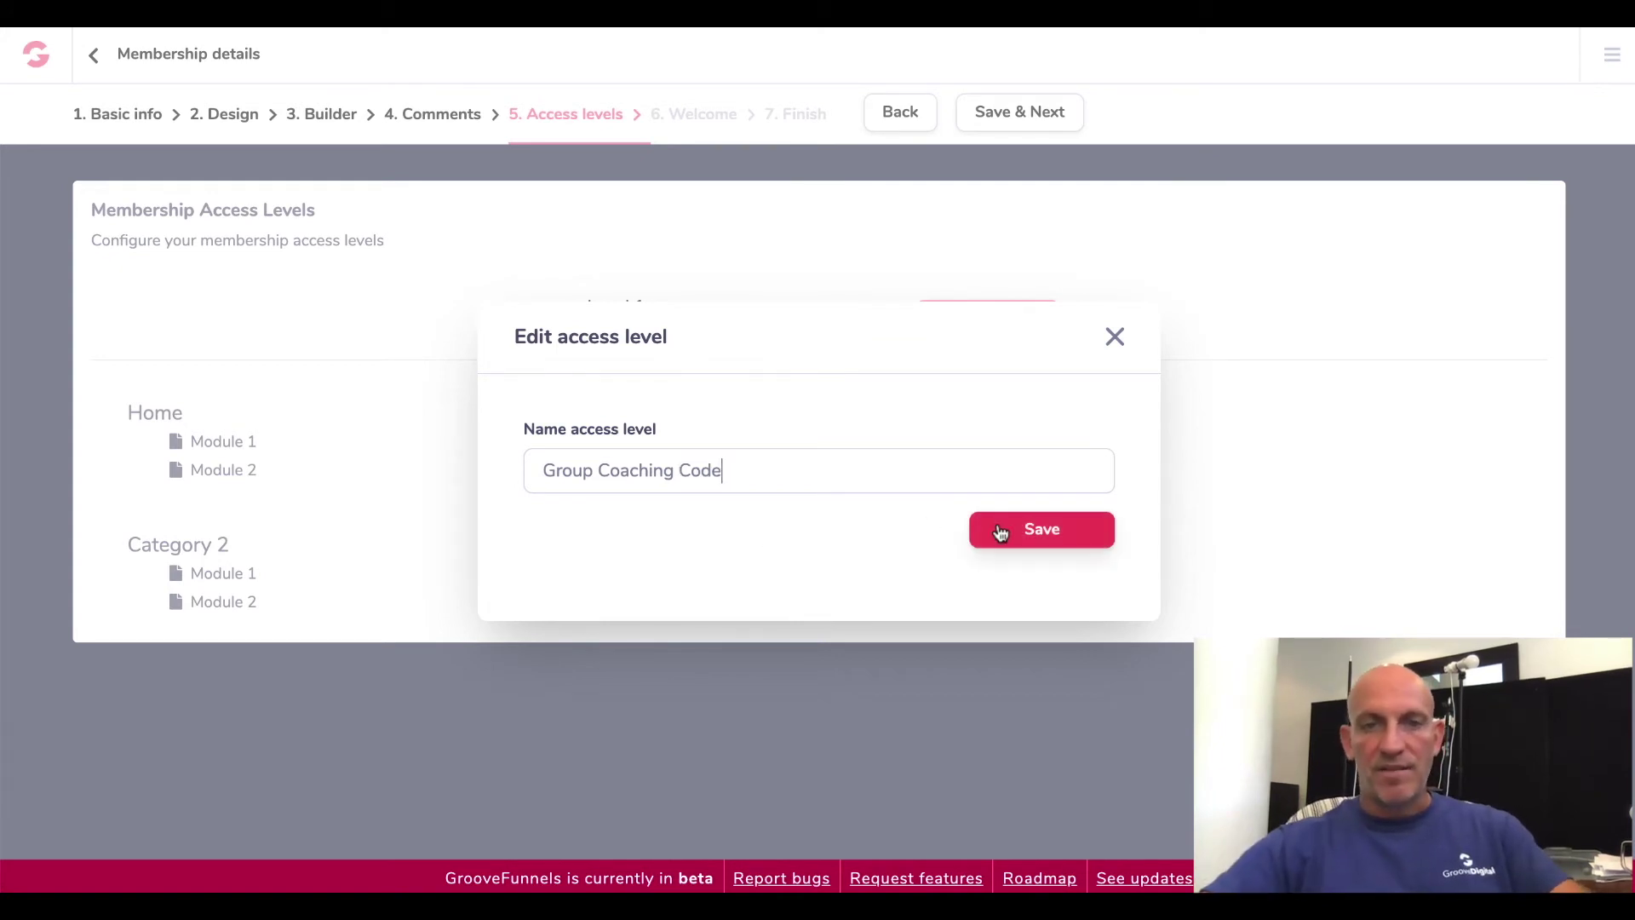
click(1001, 530)
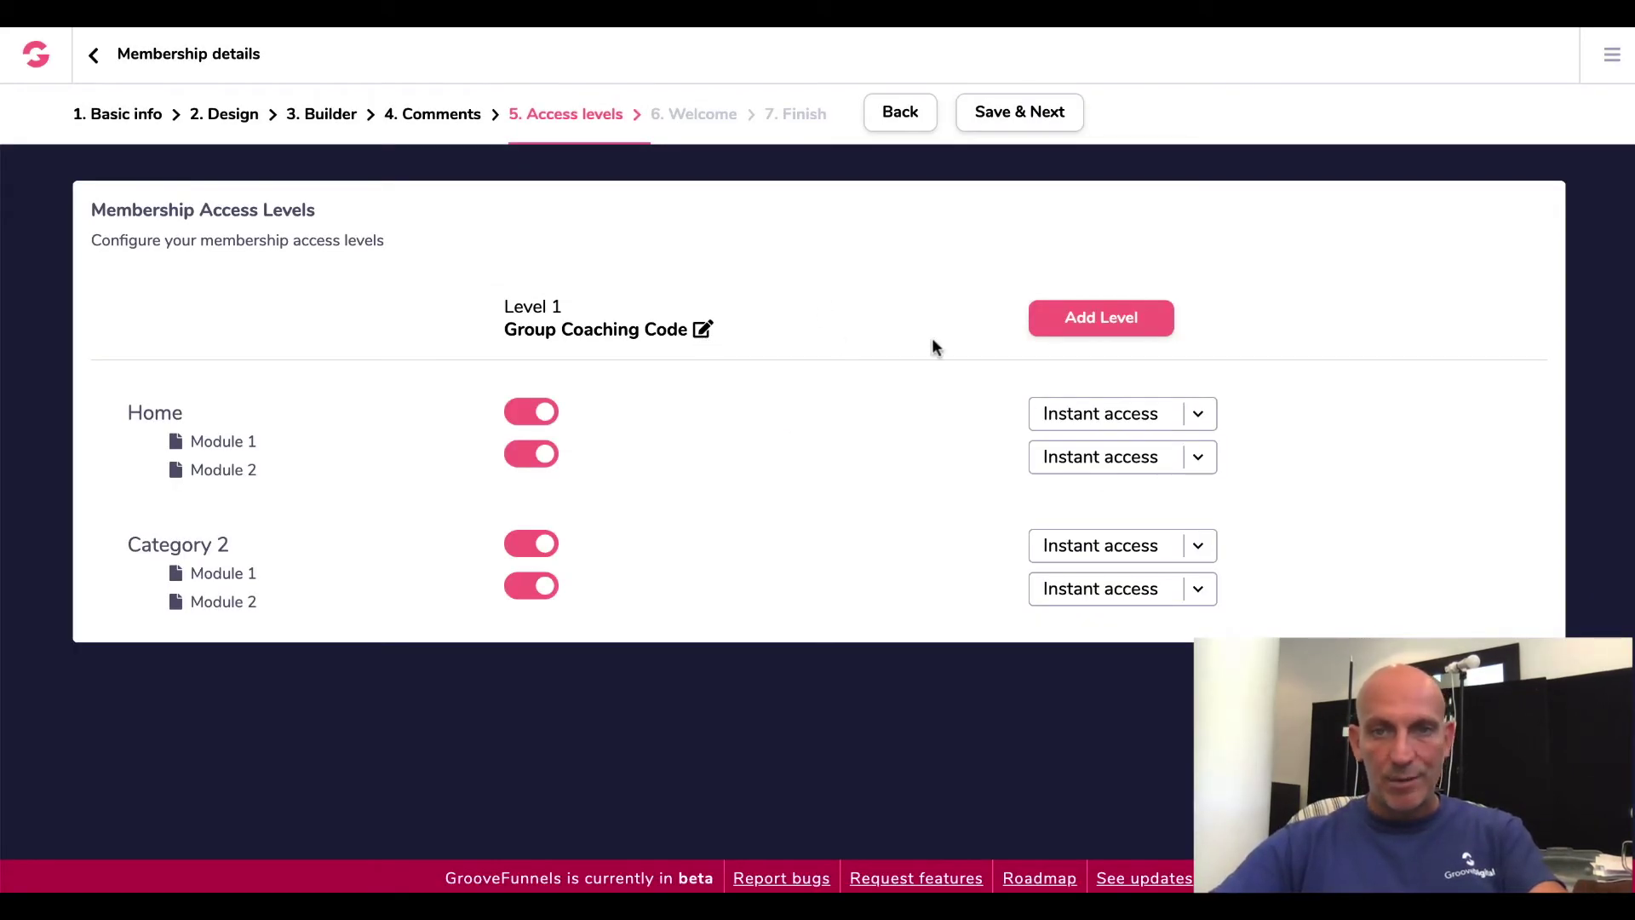
click(1102, 320)
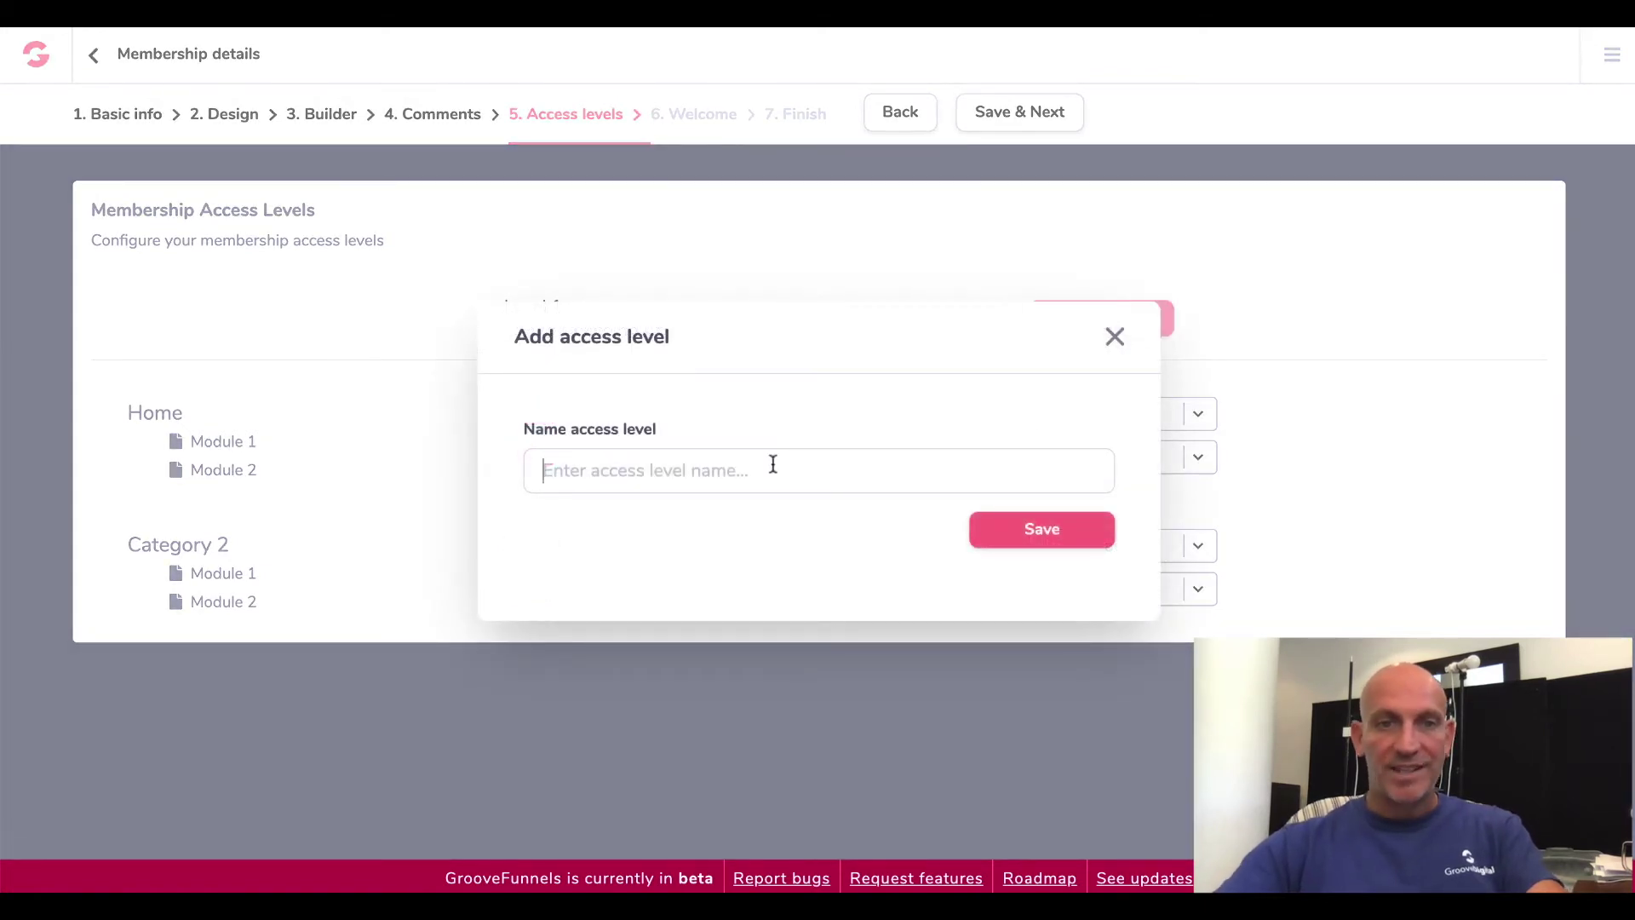
Add a second access level named Level 2 without Home access, then move to the Welcome step
text(Level 2)
click(1032, 538)
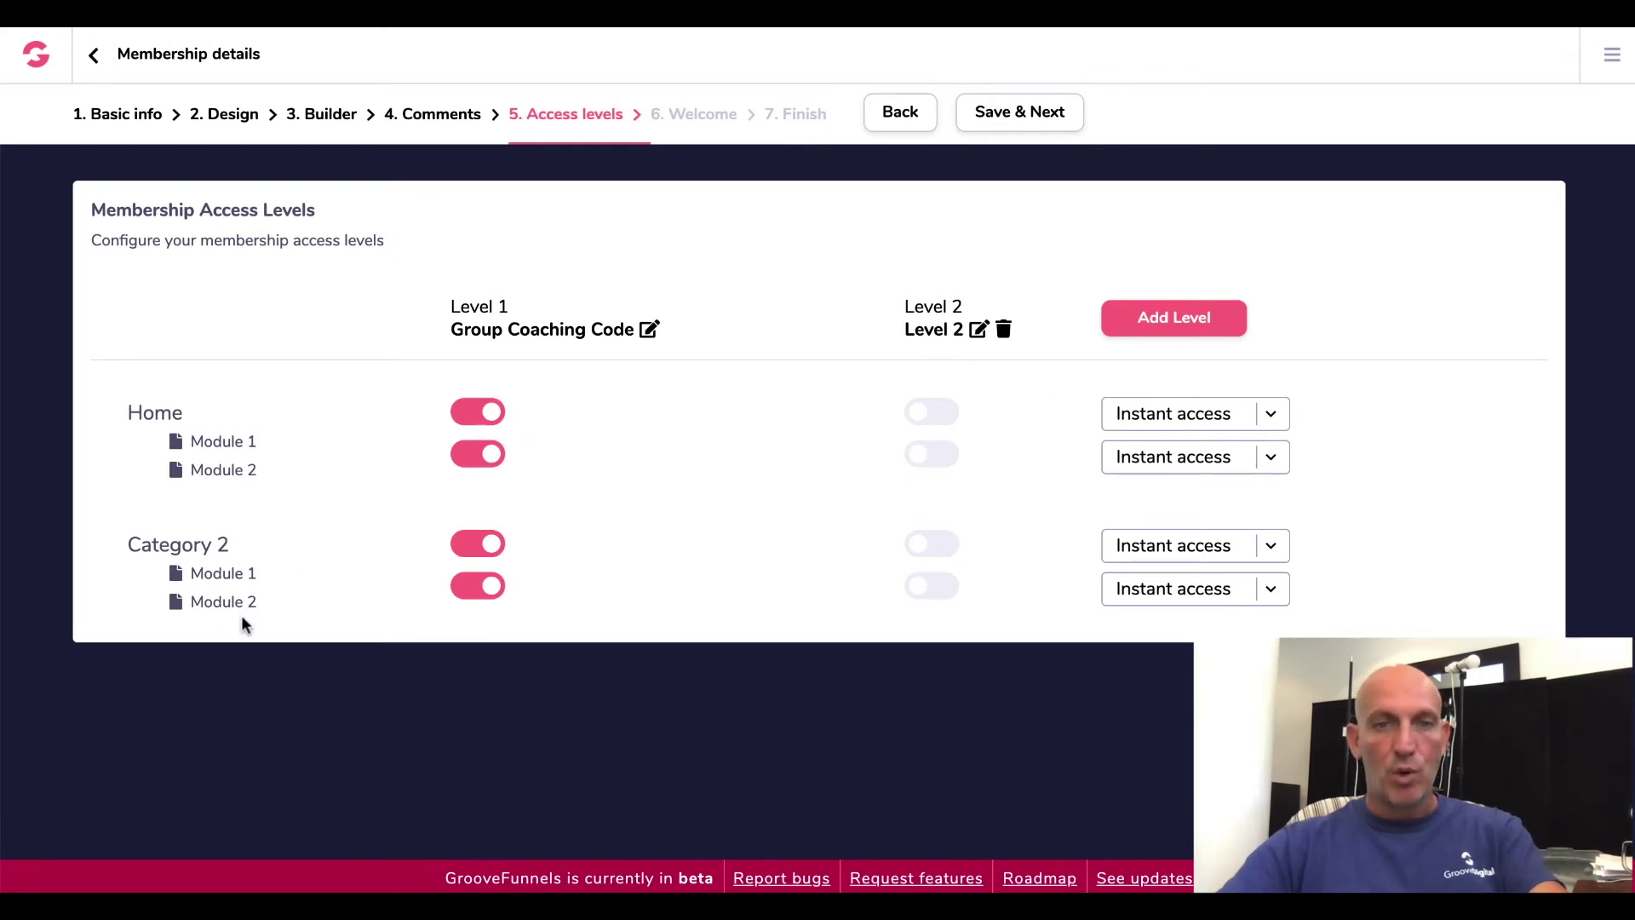
click(942, 418)
click(942, 418)
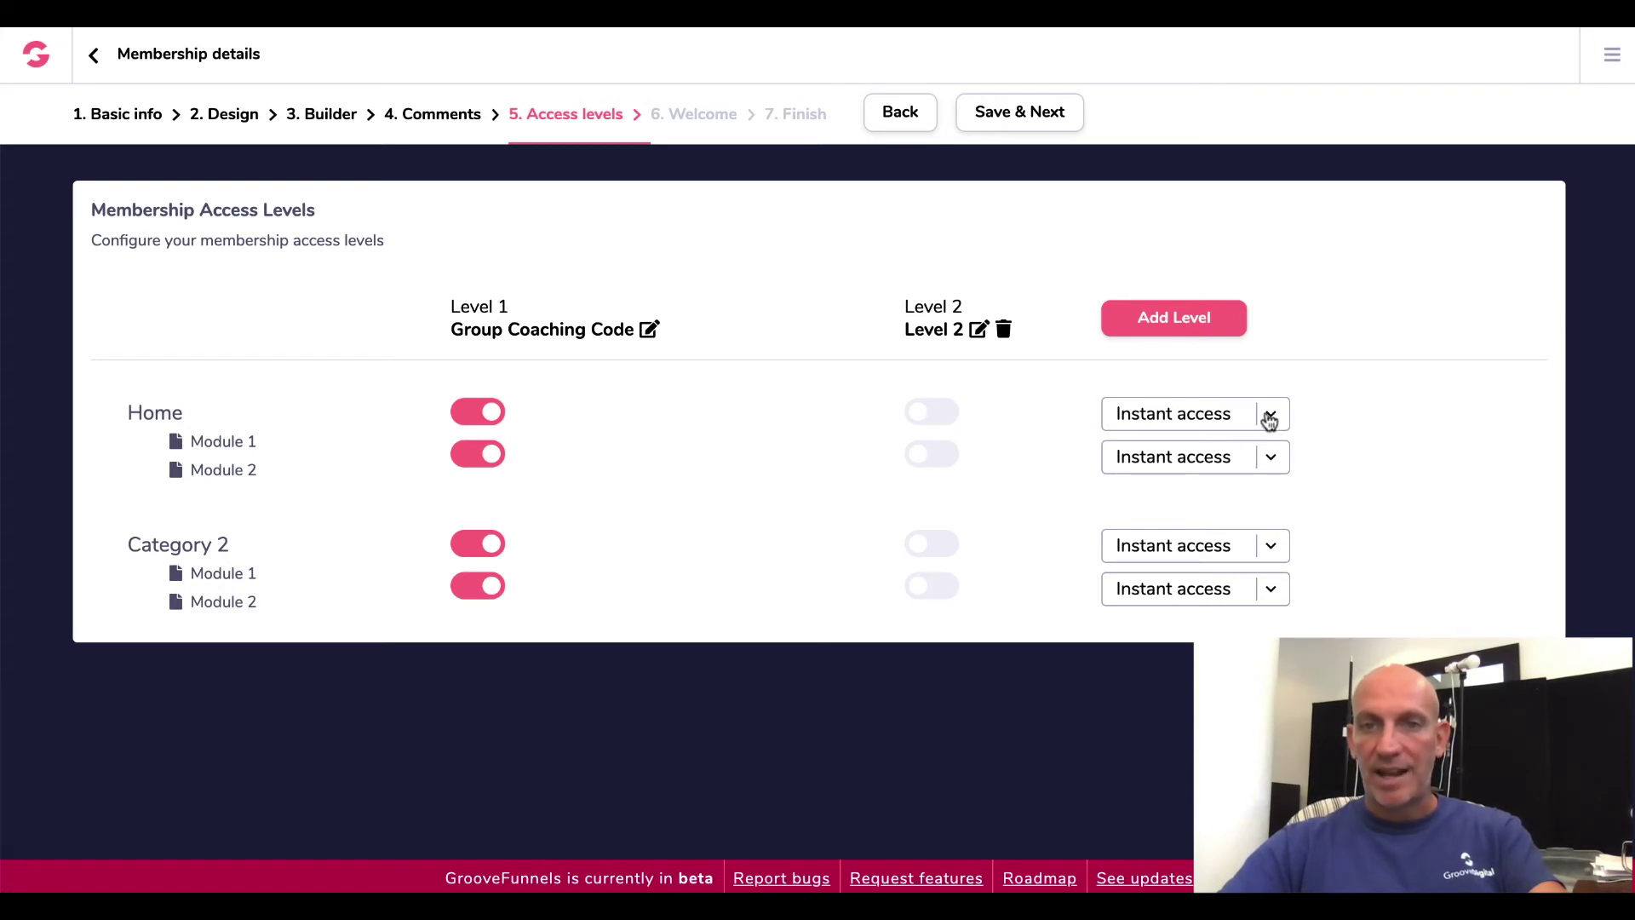
click(1019, 112)
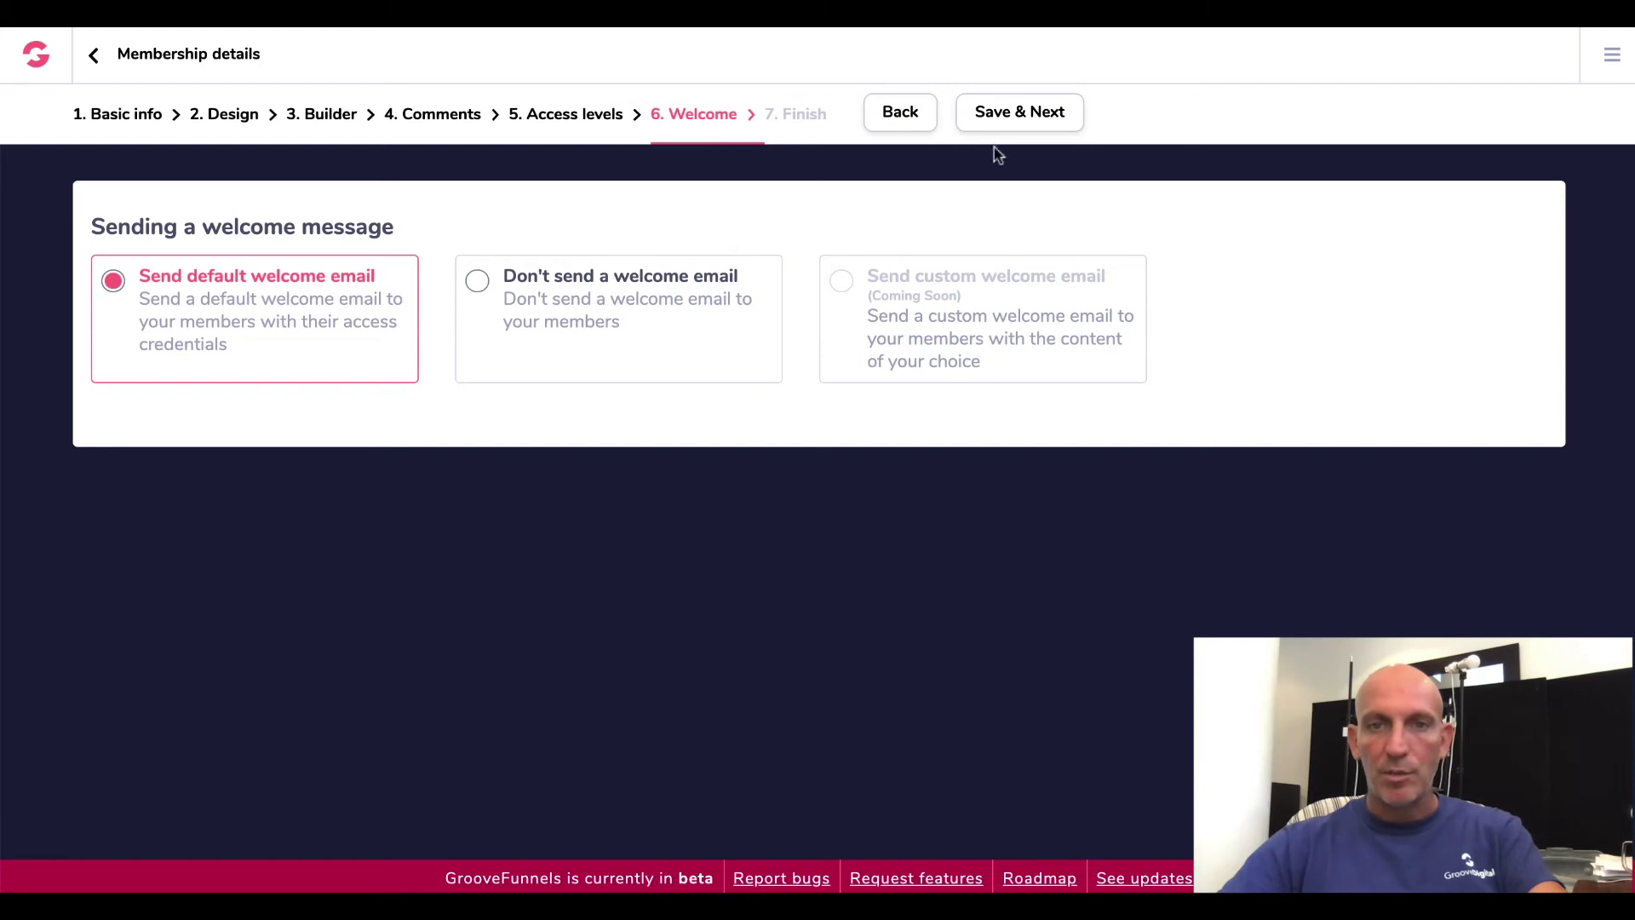
Finish the membership wizard, then open the Group Coaching Code signup URL in the browser
click(1026, 120)
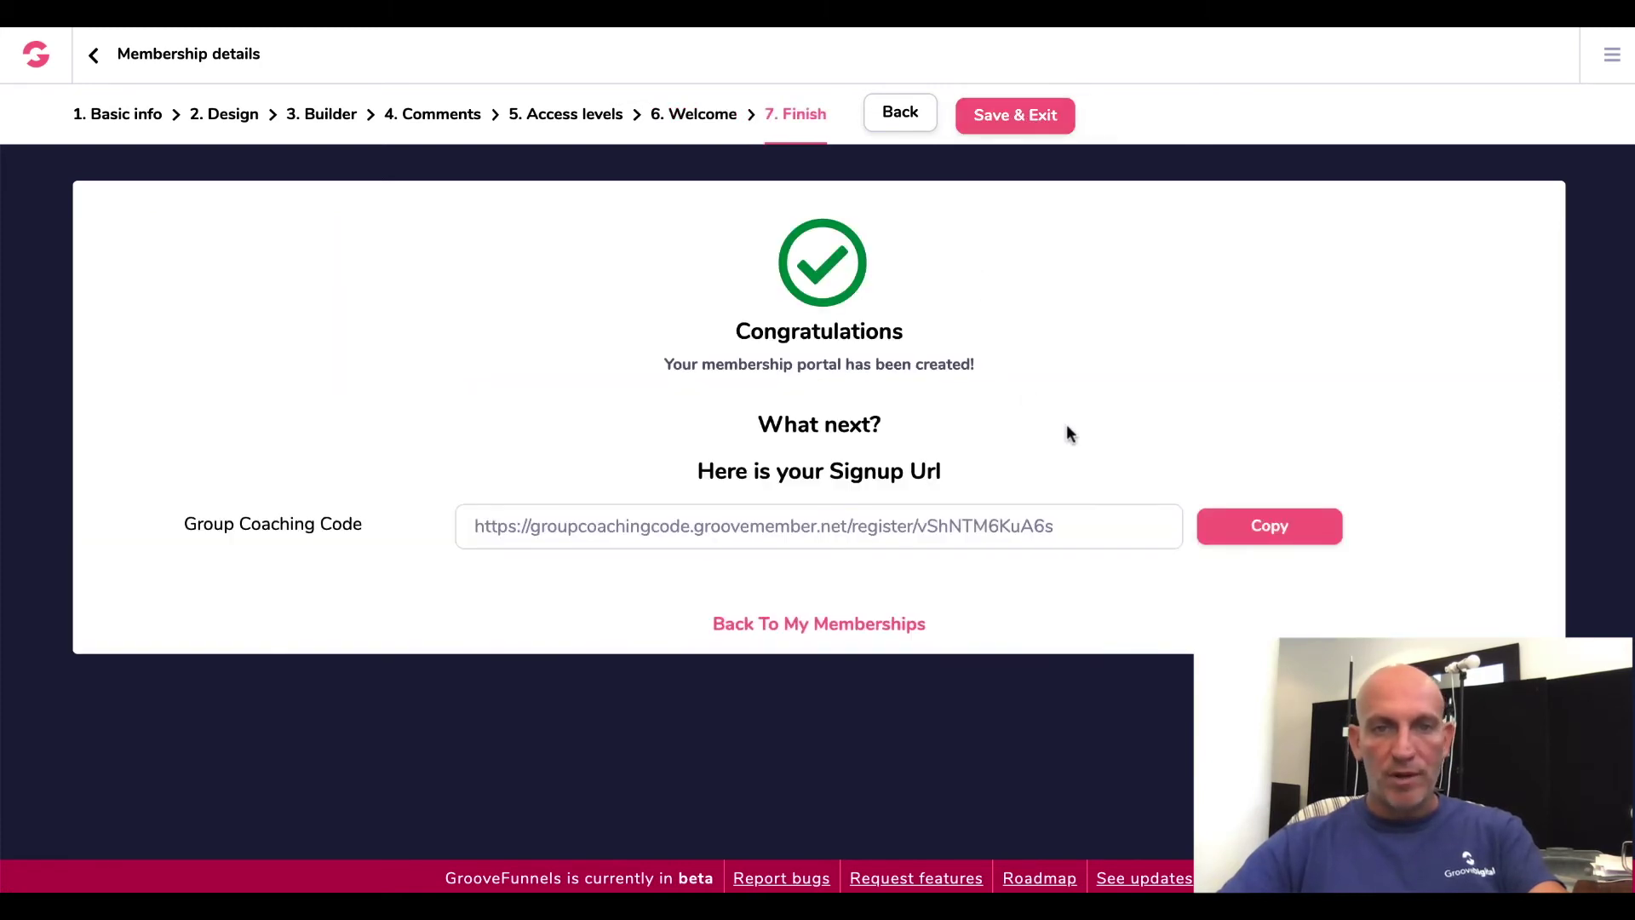
triple_click(948, 526)
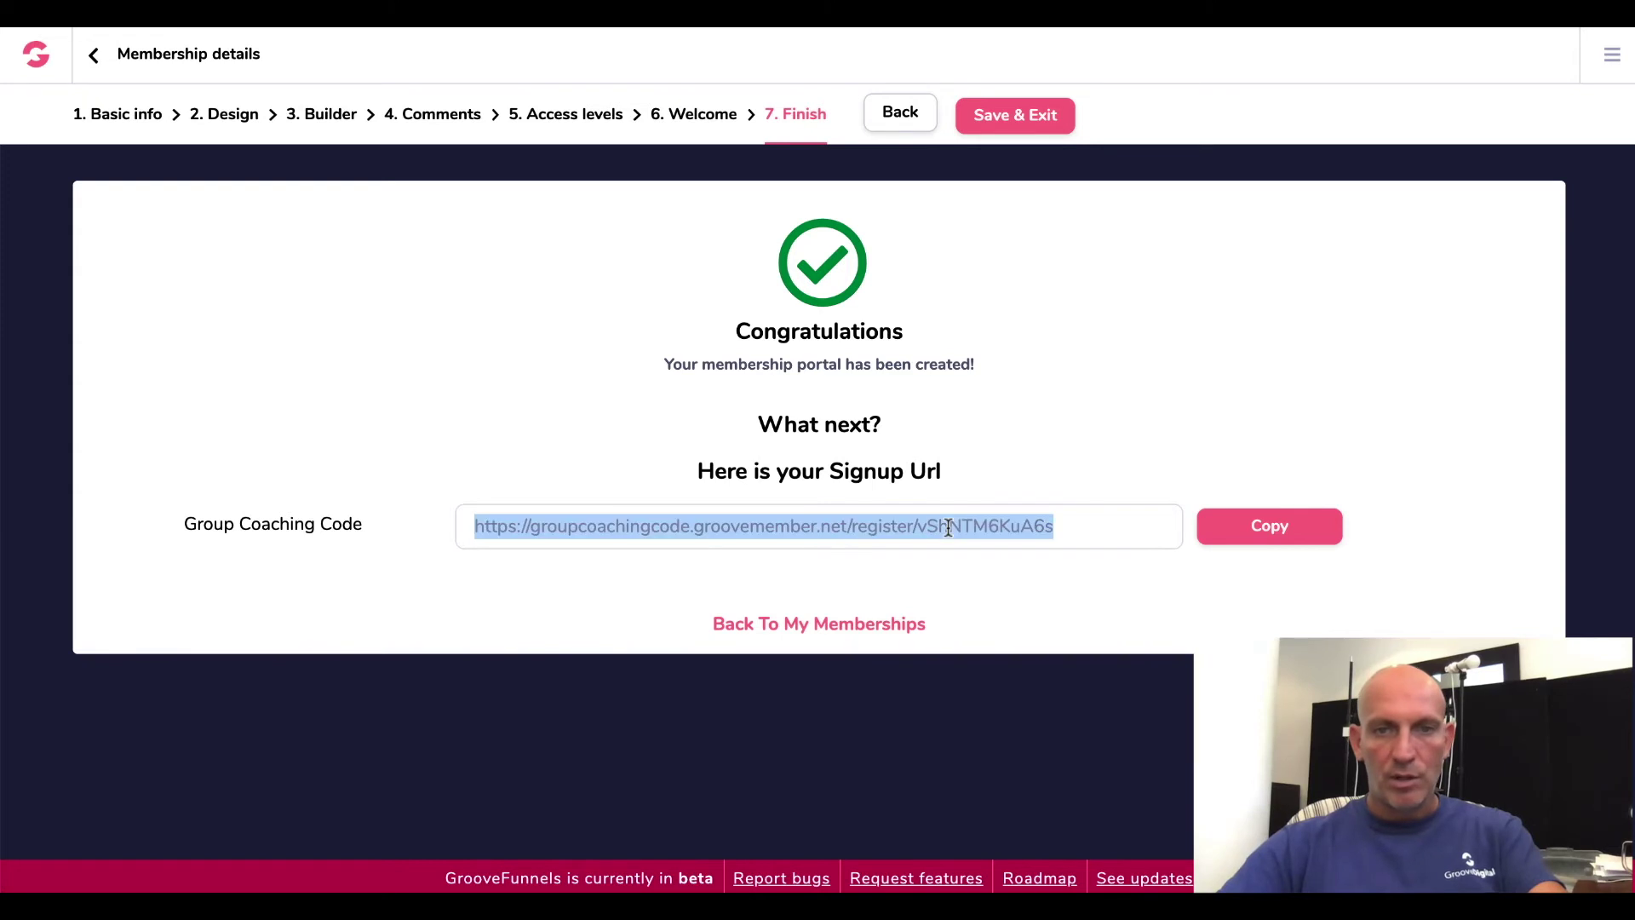
right_click(950, 524)
click(1024, 596)
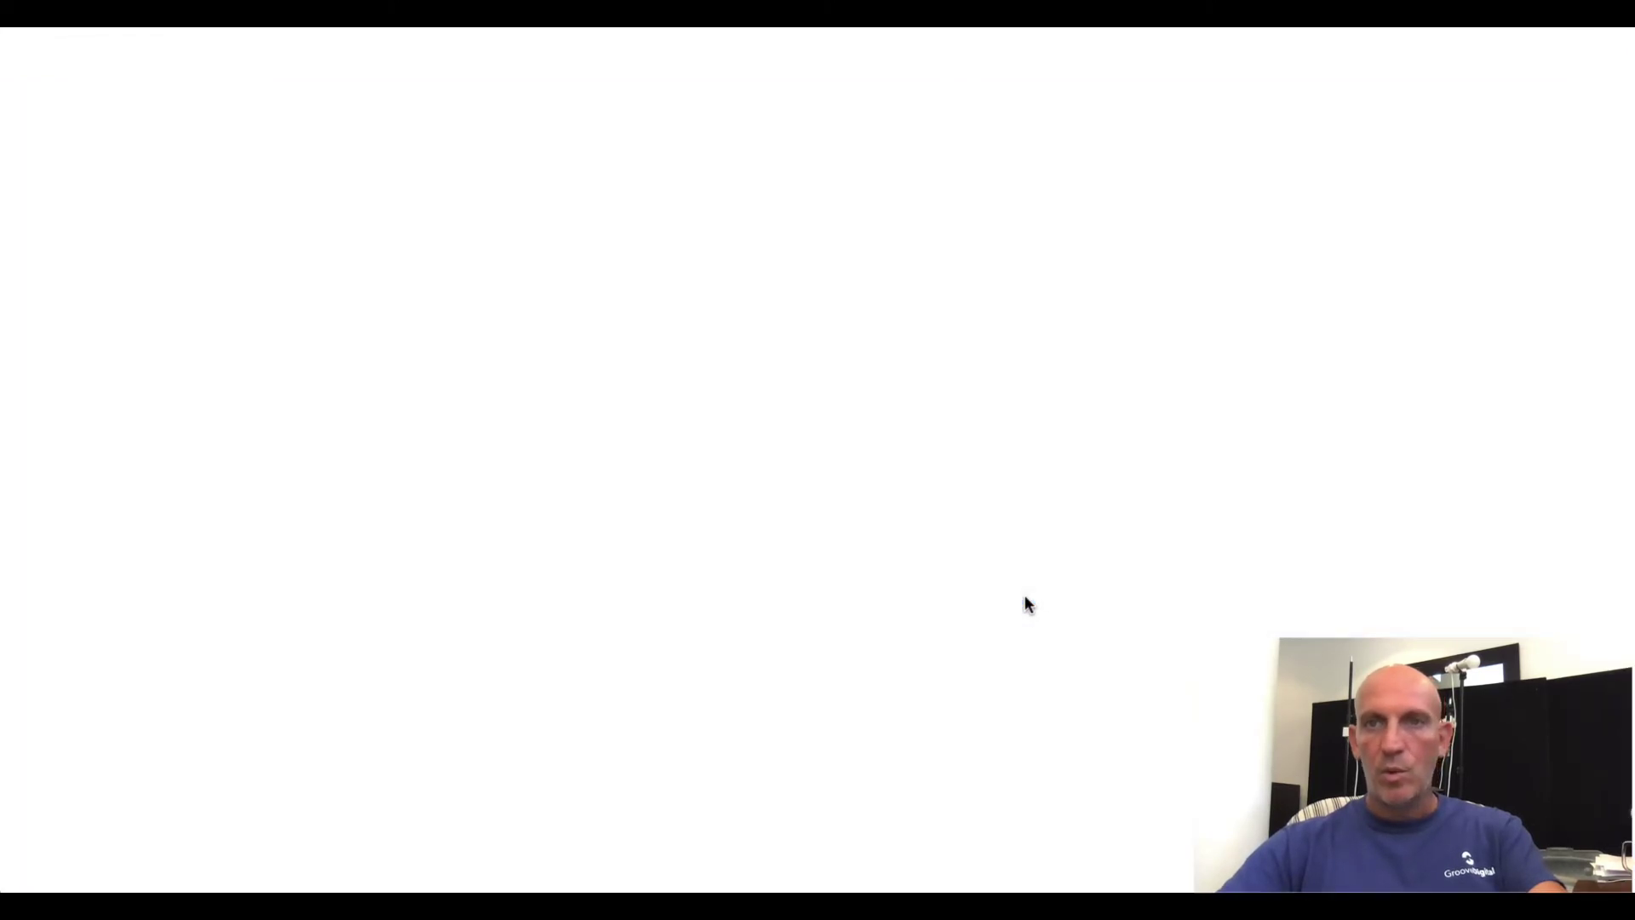
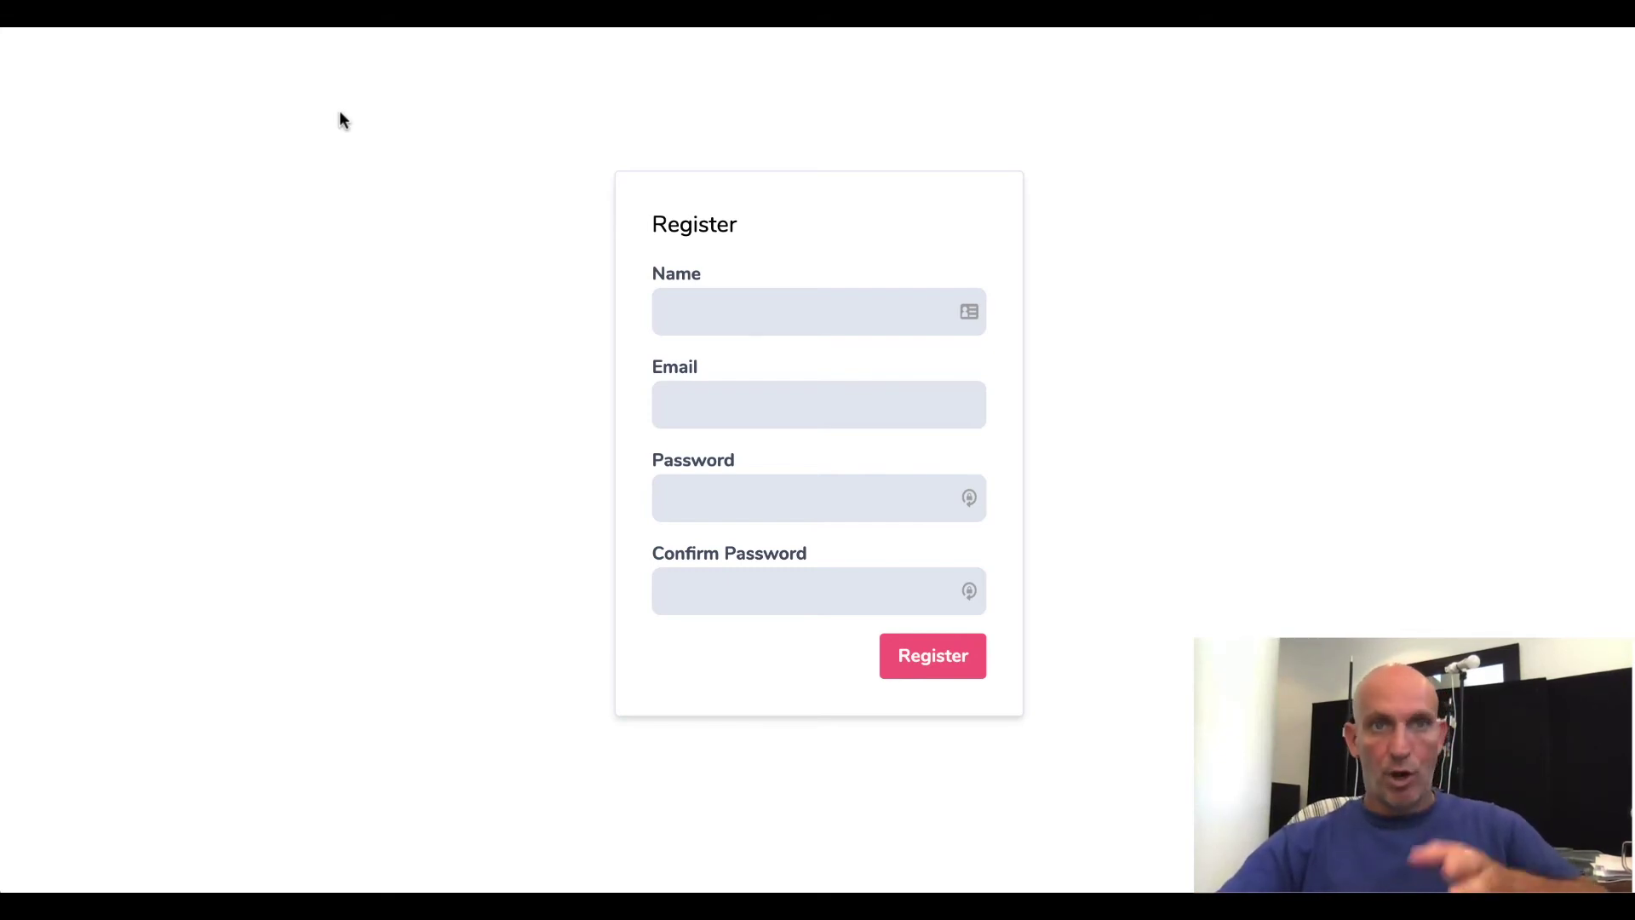
Fill Name and Email from a saved autofill entry, then replace Name with the test member's name
click(773, 312)
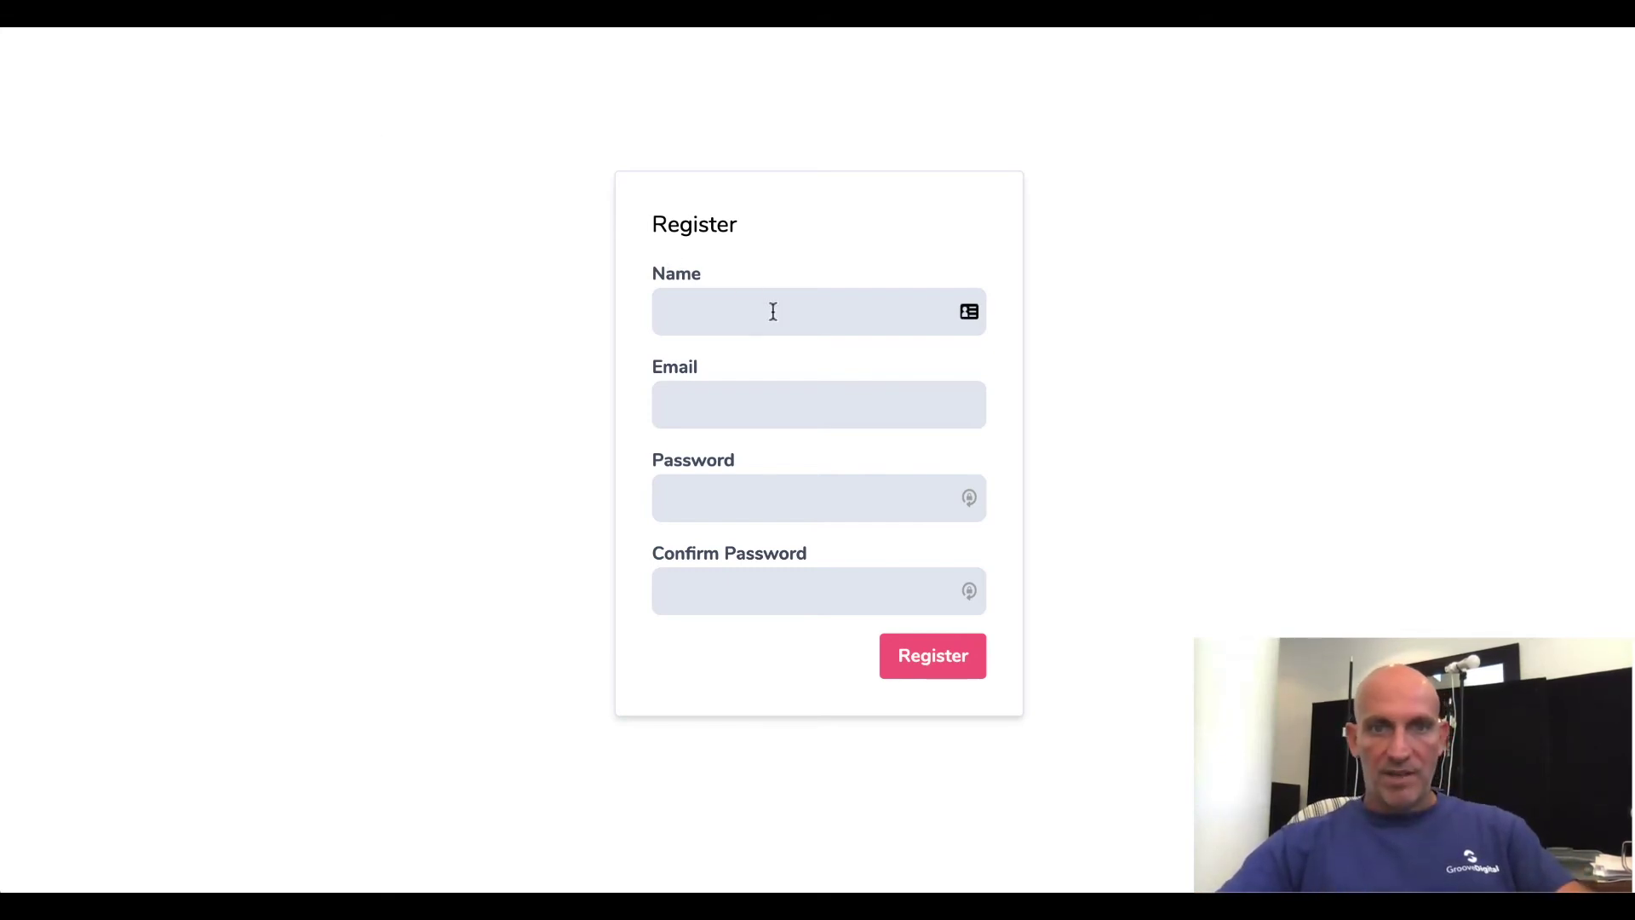
click(774, 312)
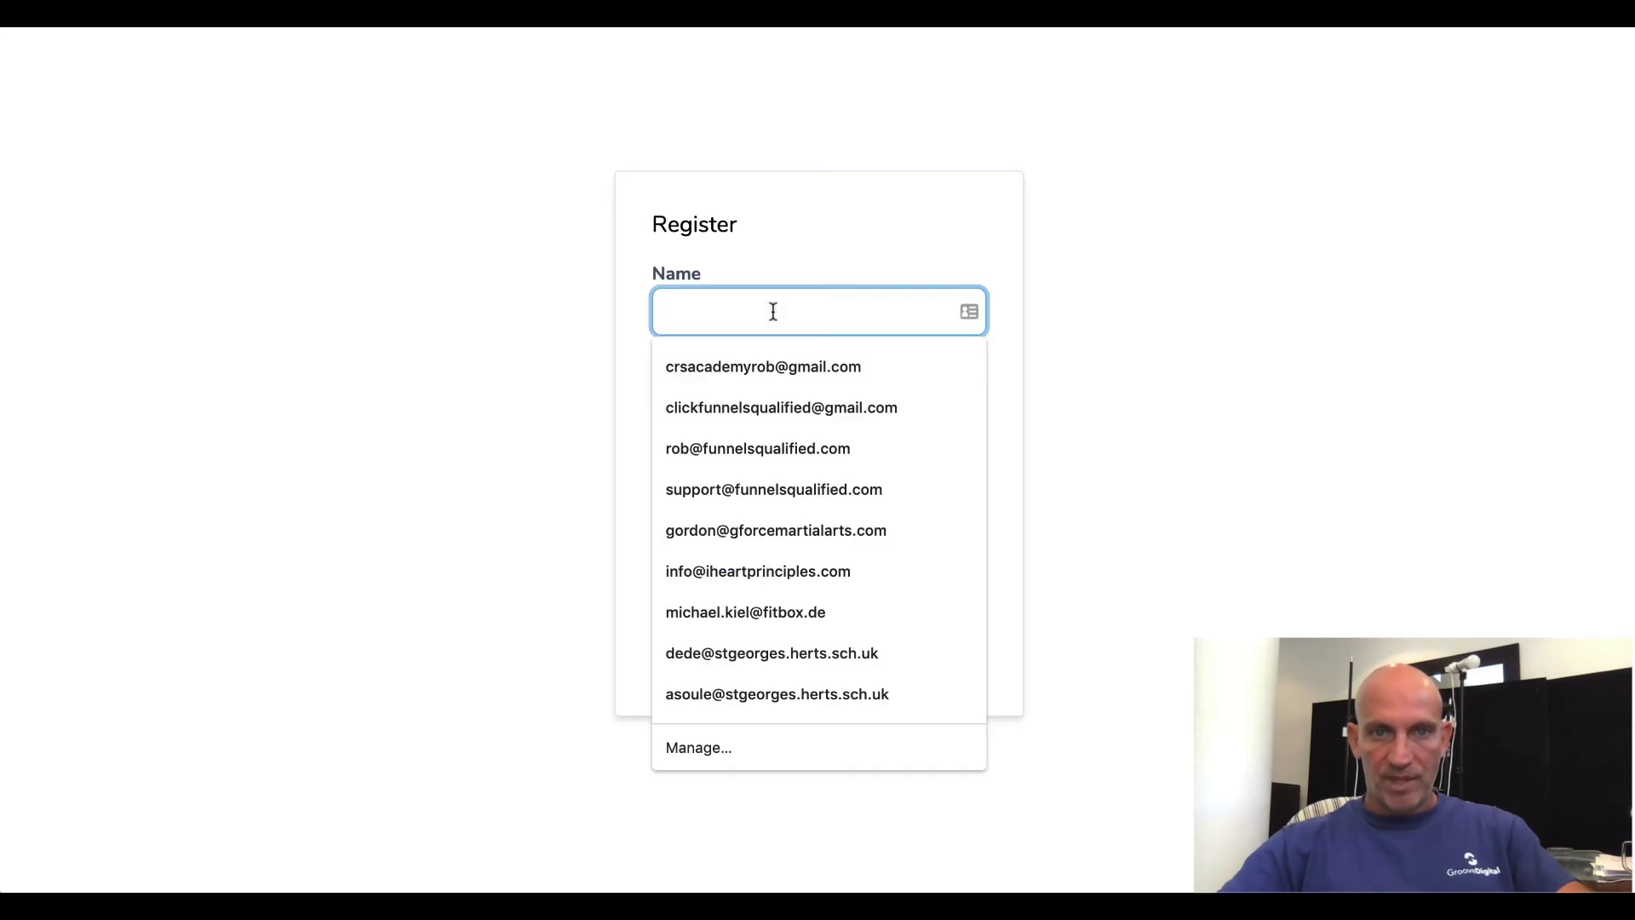
click(775, 402)
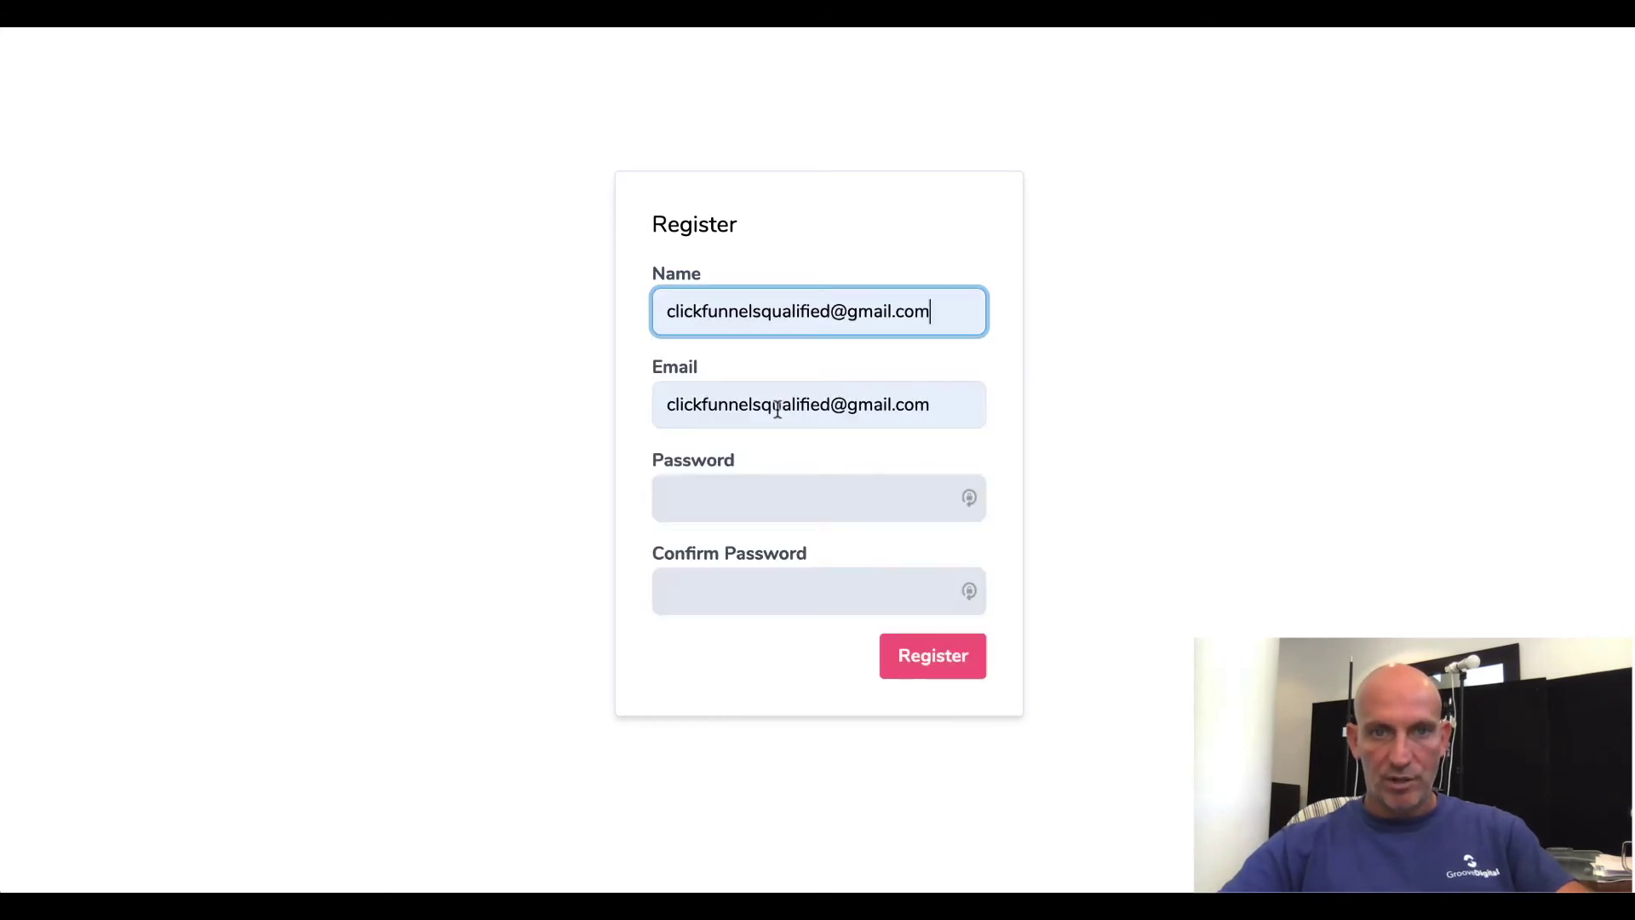
click(773, 305)
key(ctrl+a)
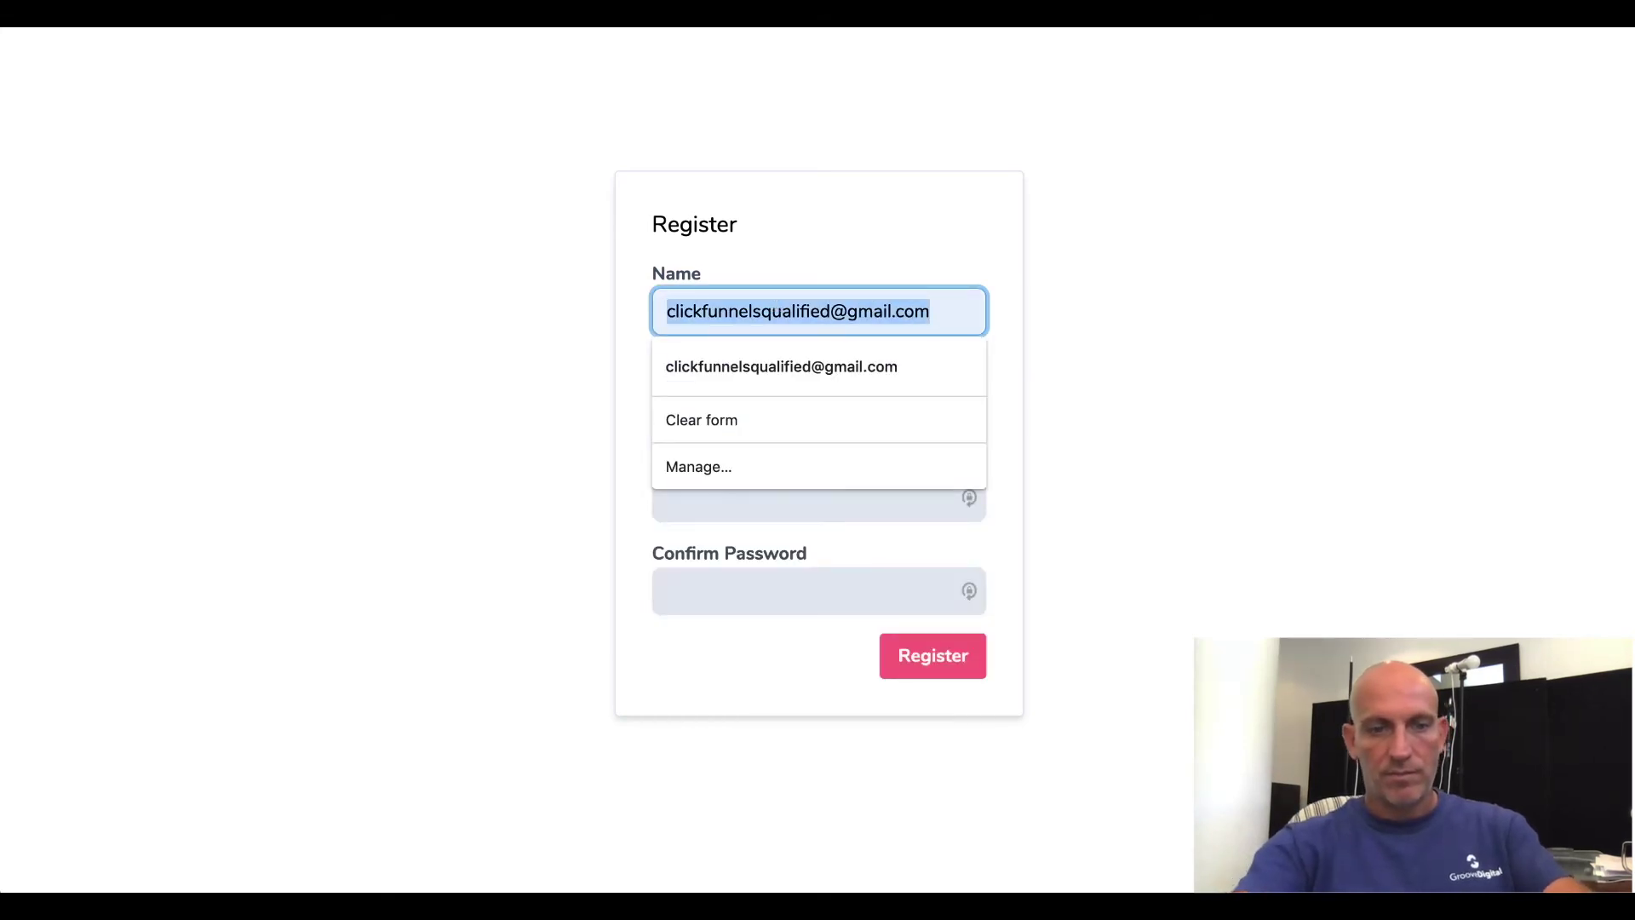
text(Rob Demo)
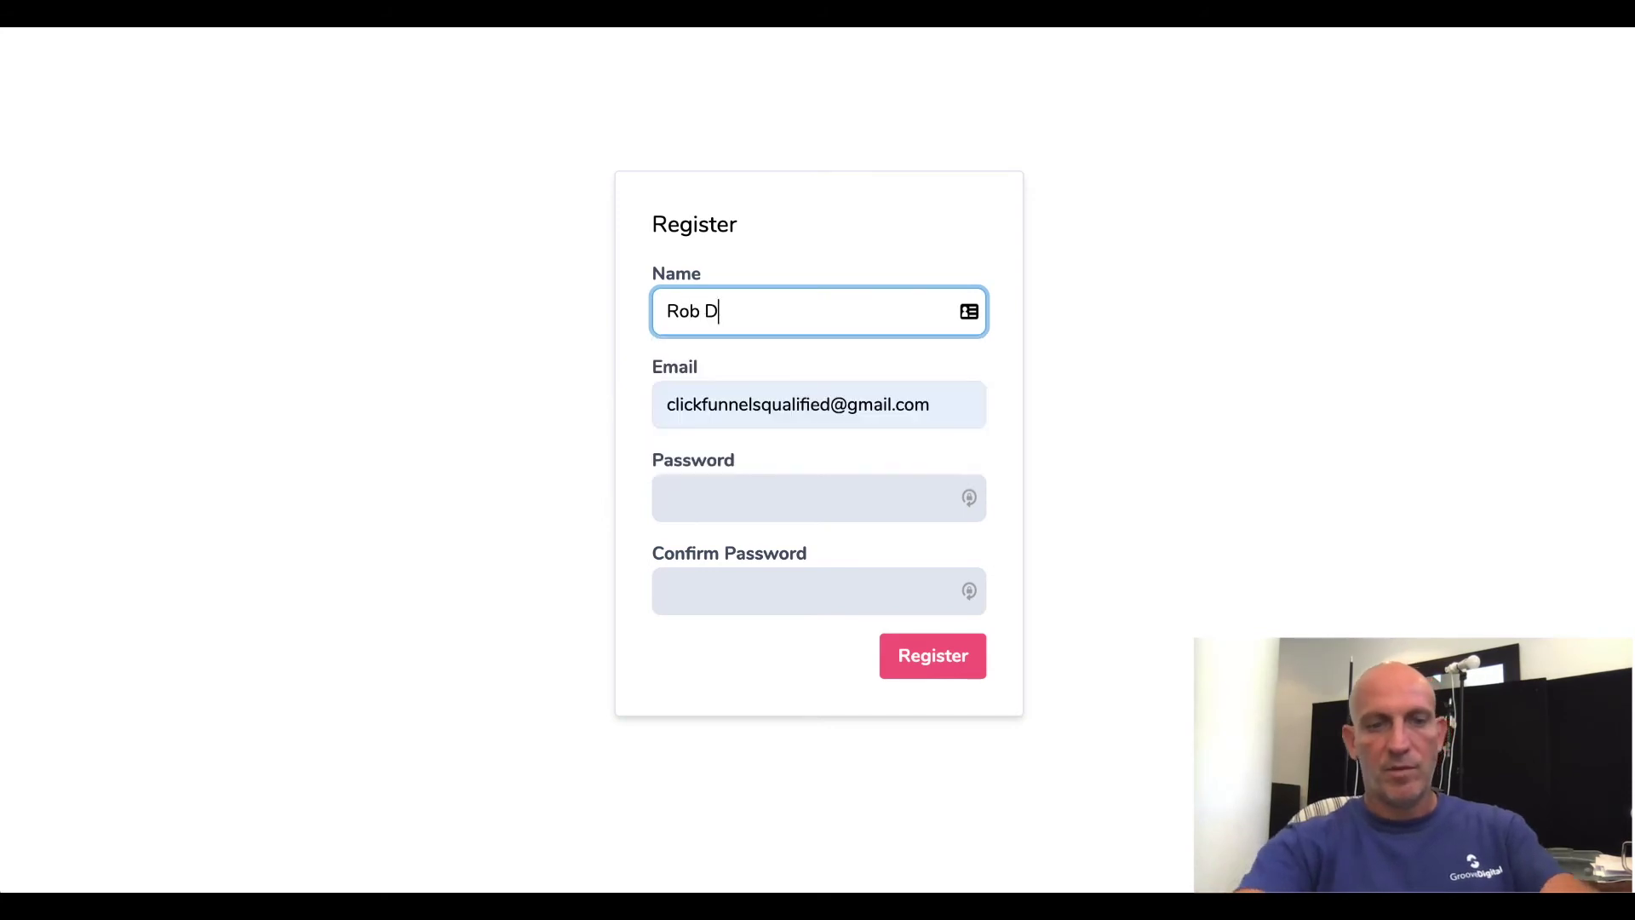
Fill both password fields with a LastPass-generated password, submit, and save the new login
click(975, 504)
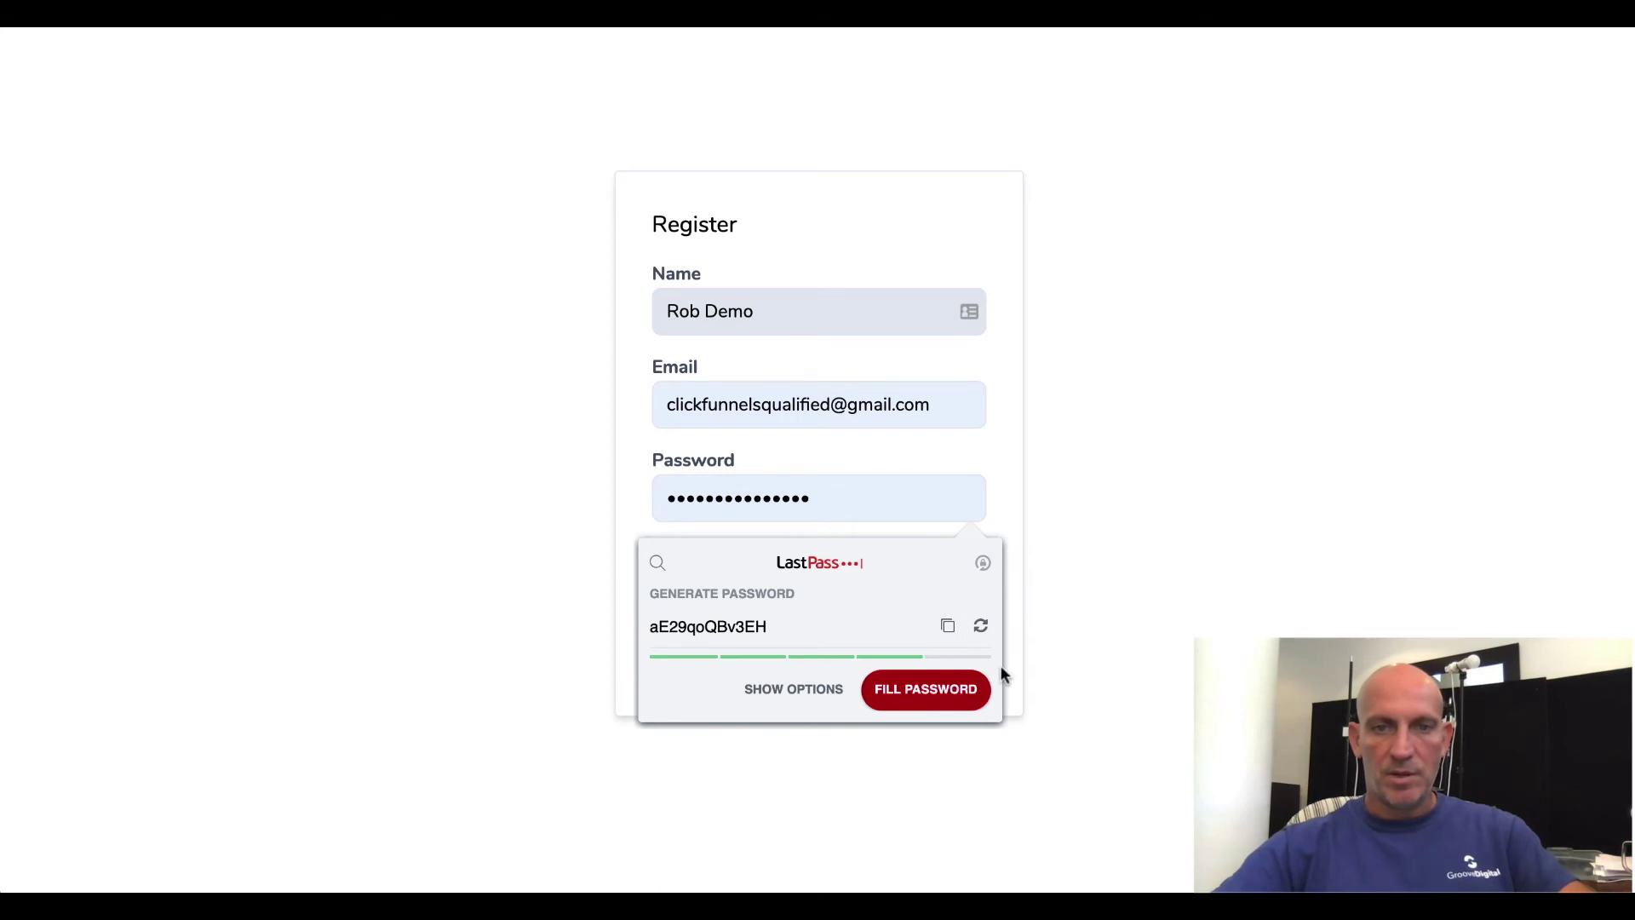
click(952, 692)
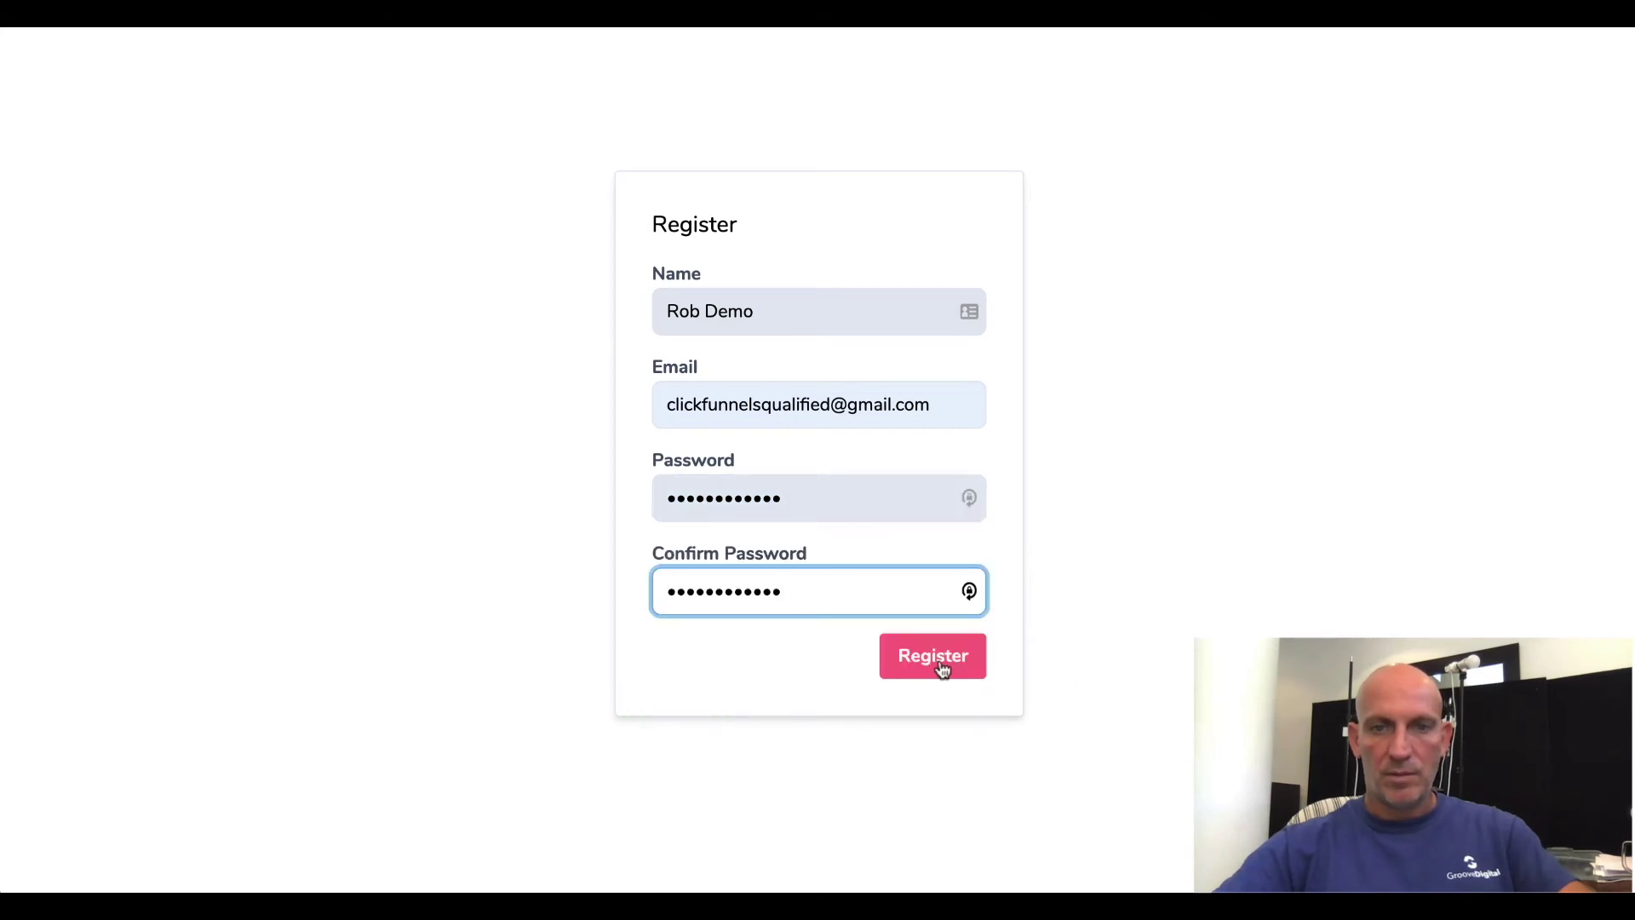
click(930, 663)
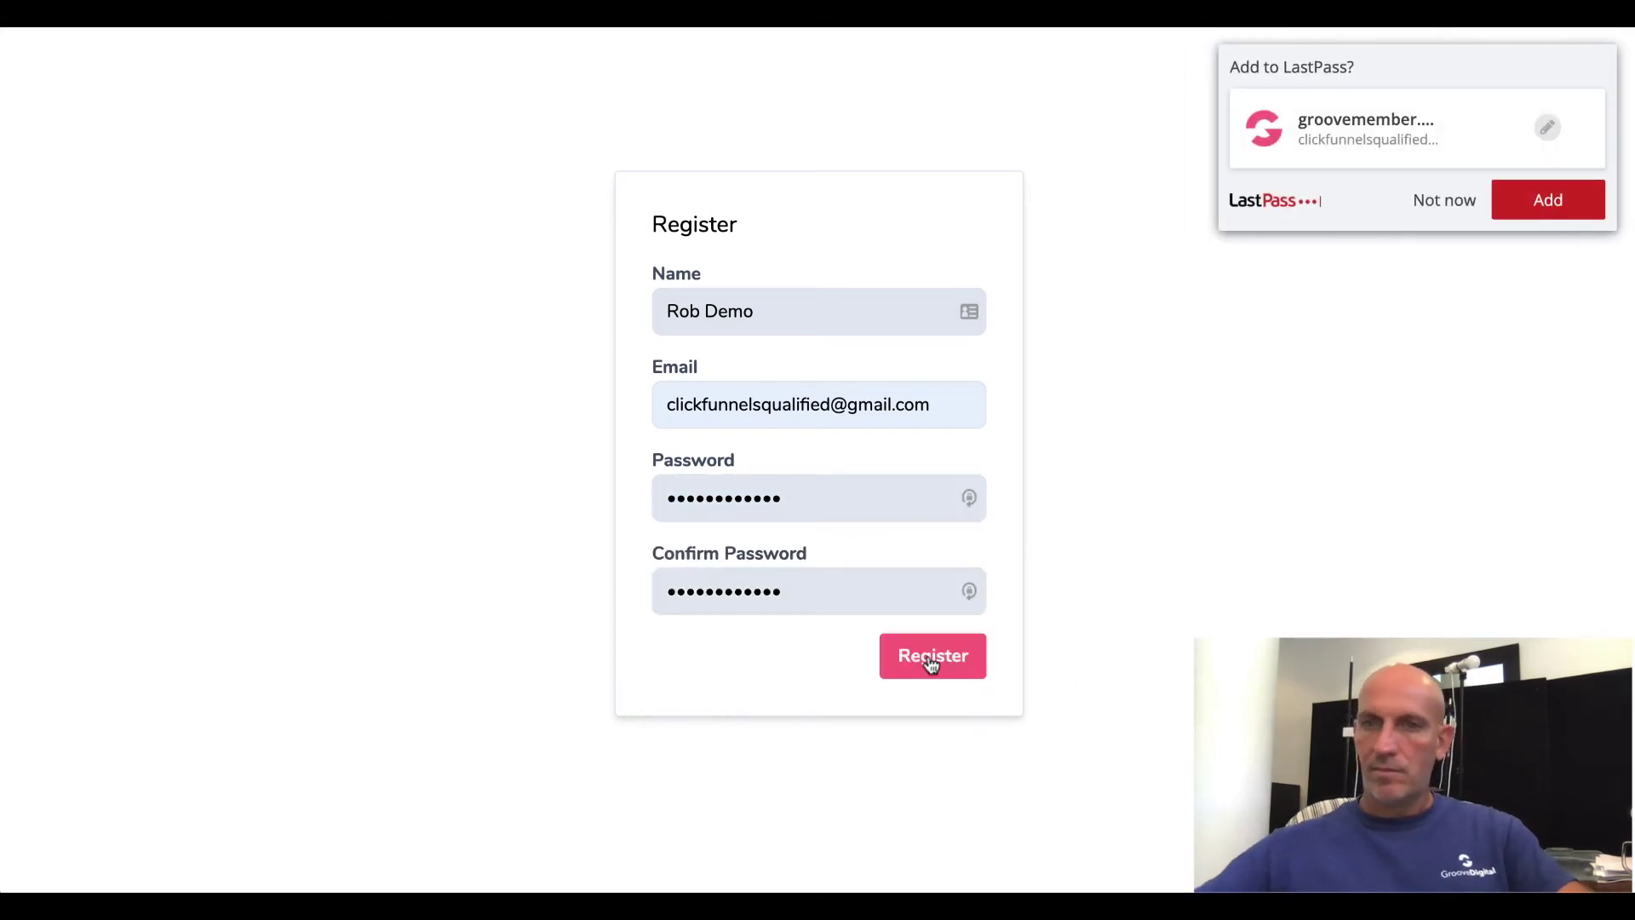
click(1546, 202)
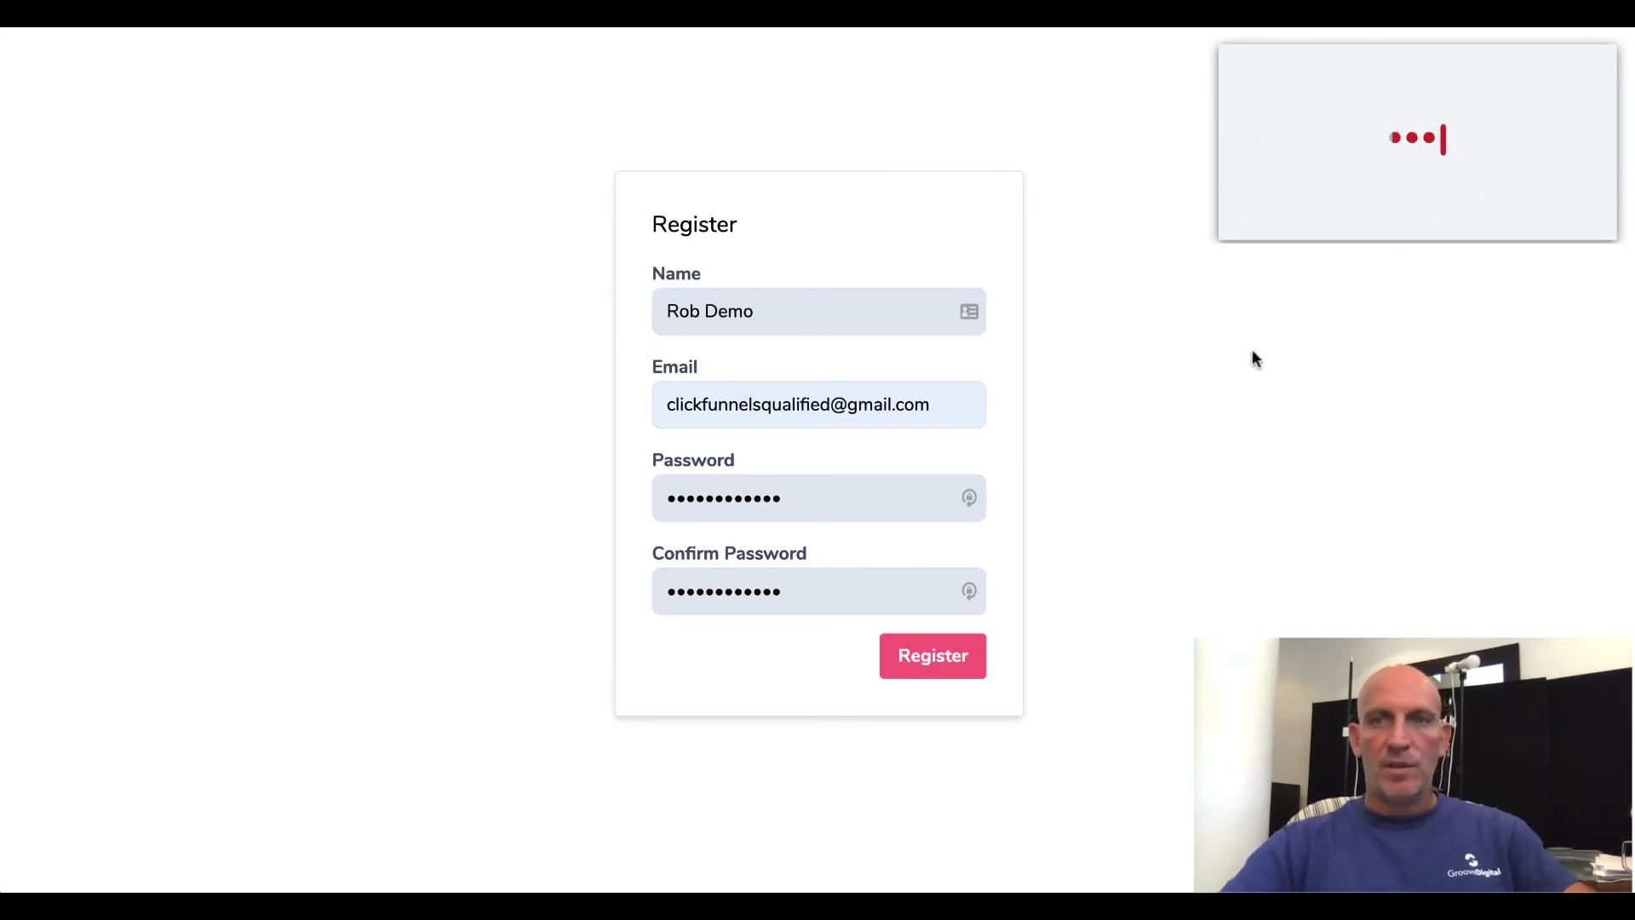
Register, browse Modules 1 and 2 under Home and Category 2, and mark Module 1 complete
click(933, 658)
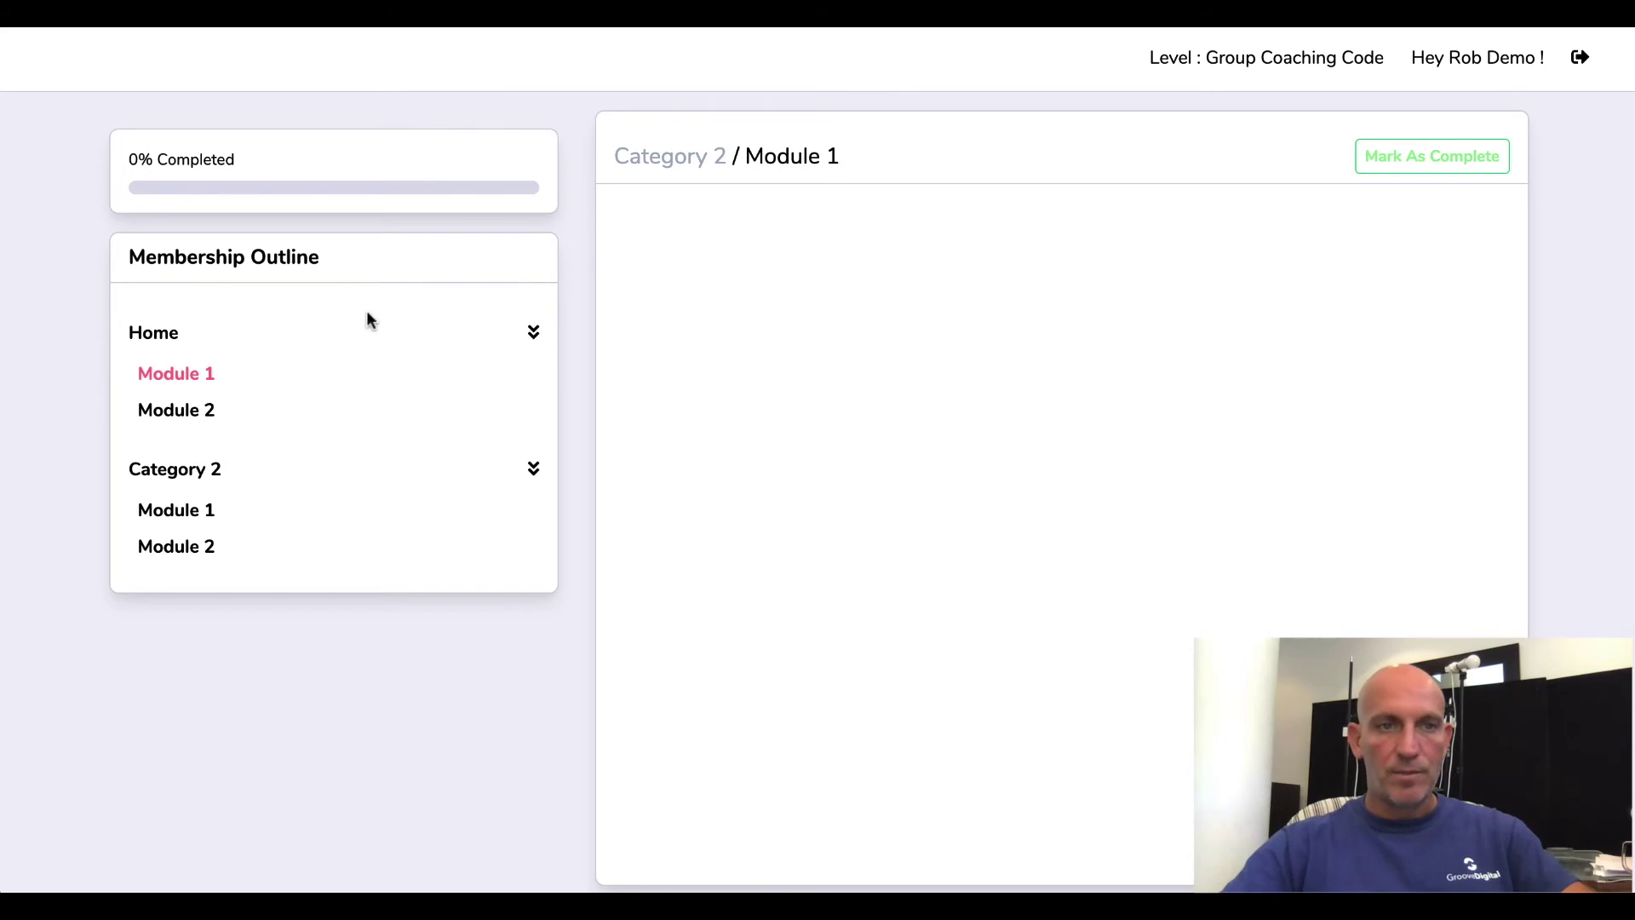
click(204, 379)
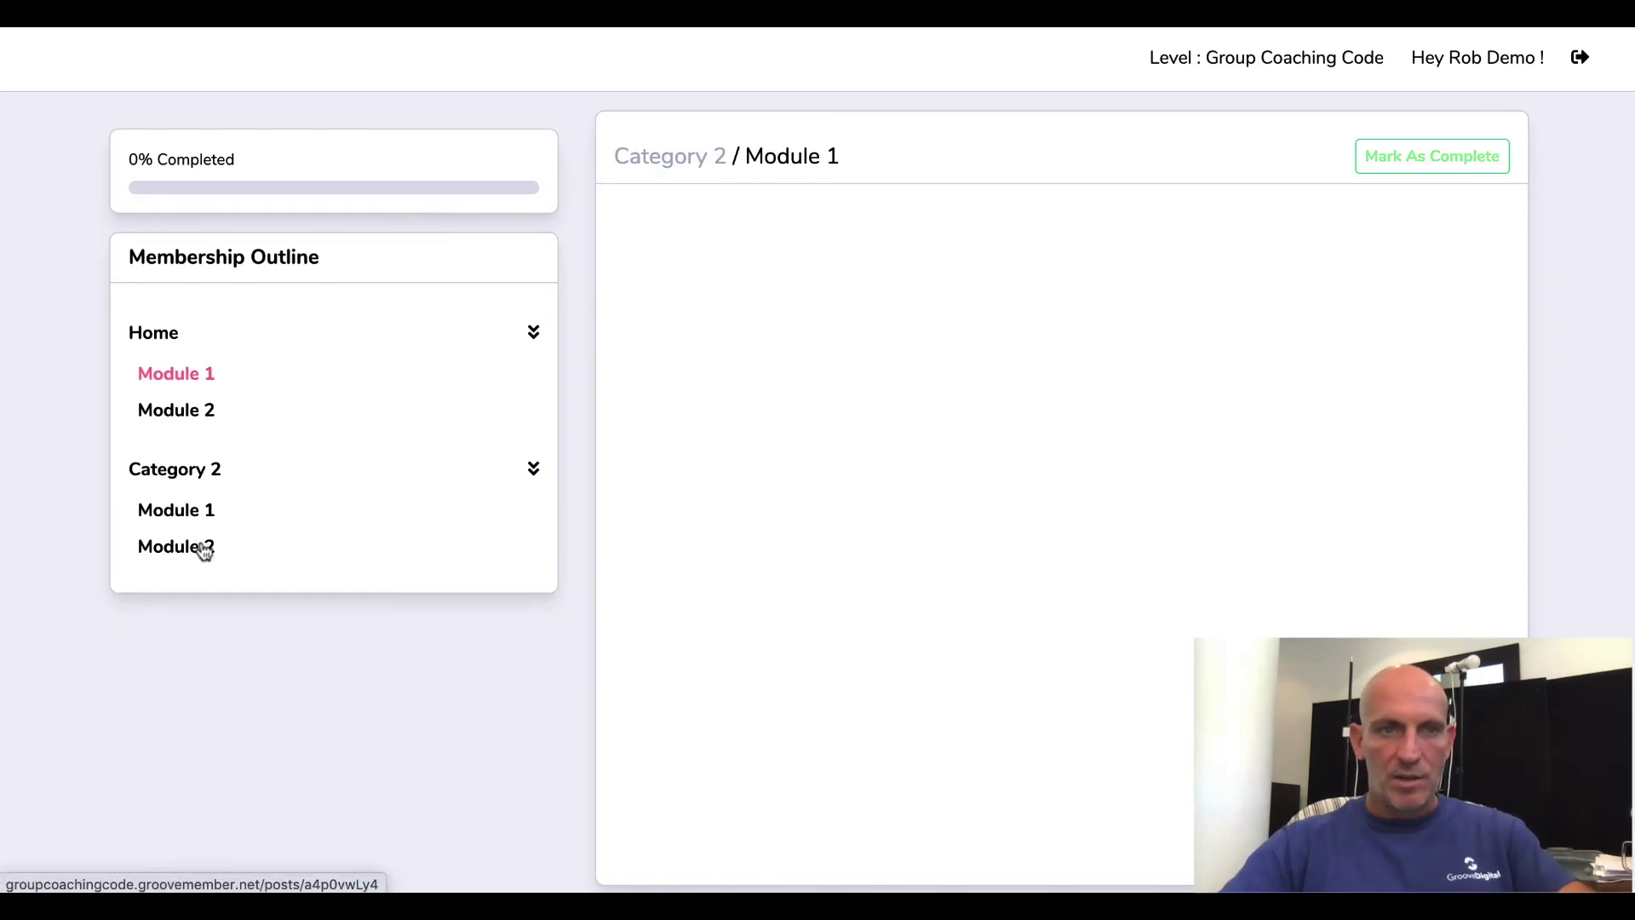
click(204, 551)
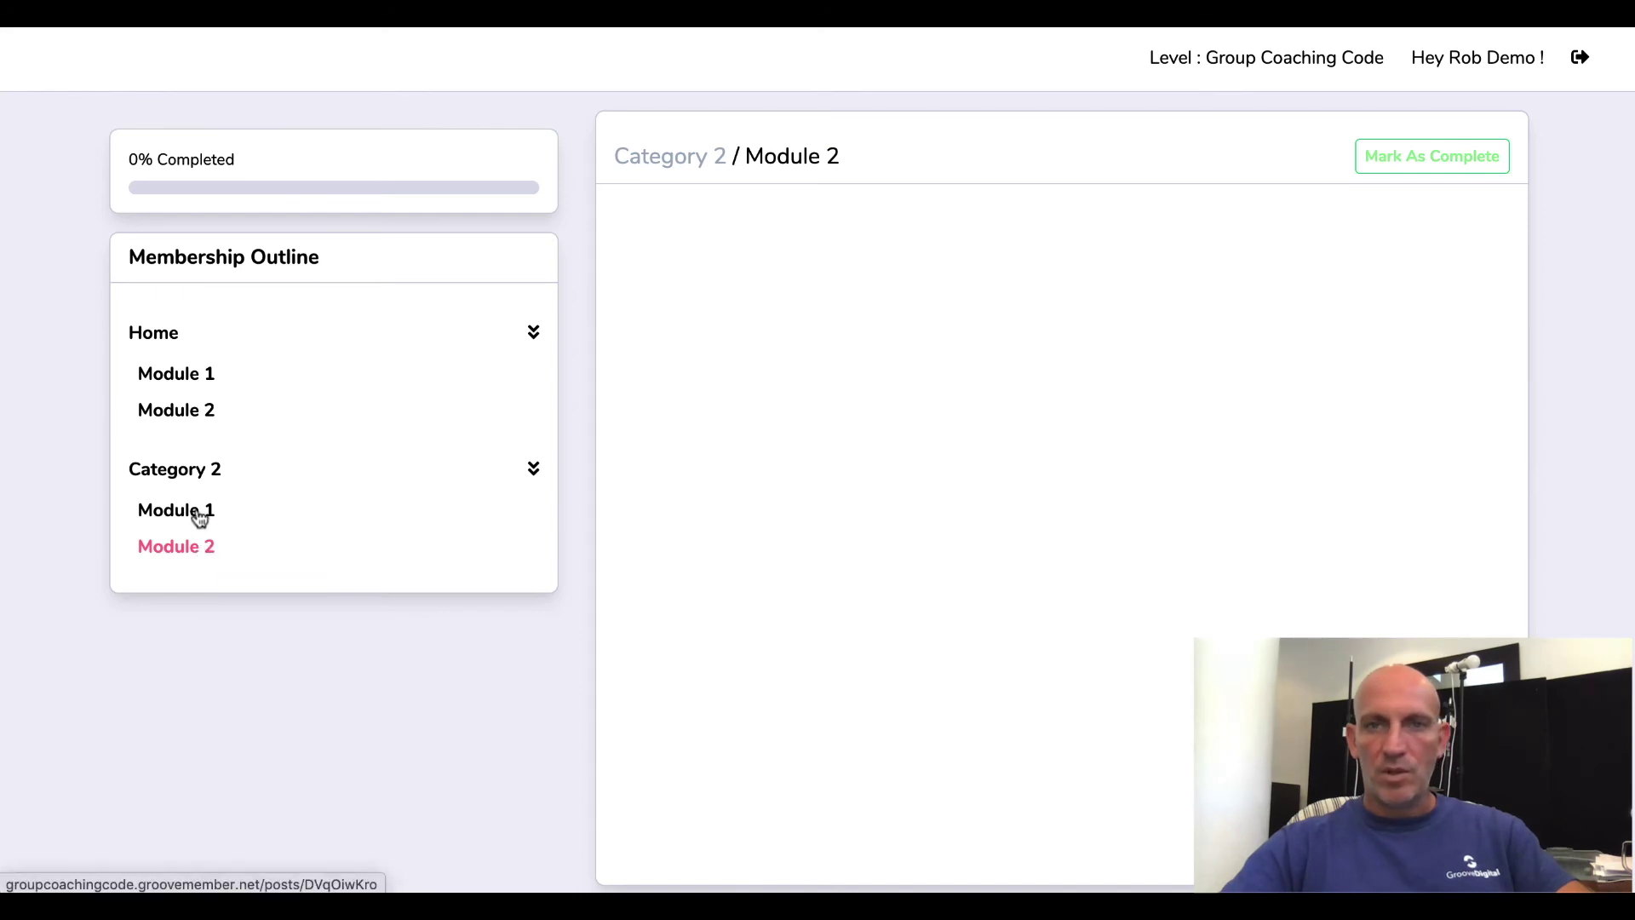
click(200, 518)
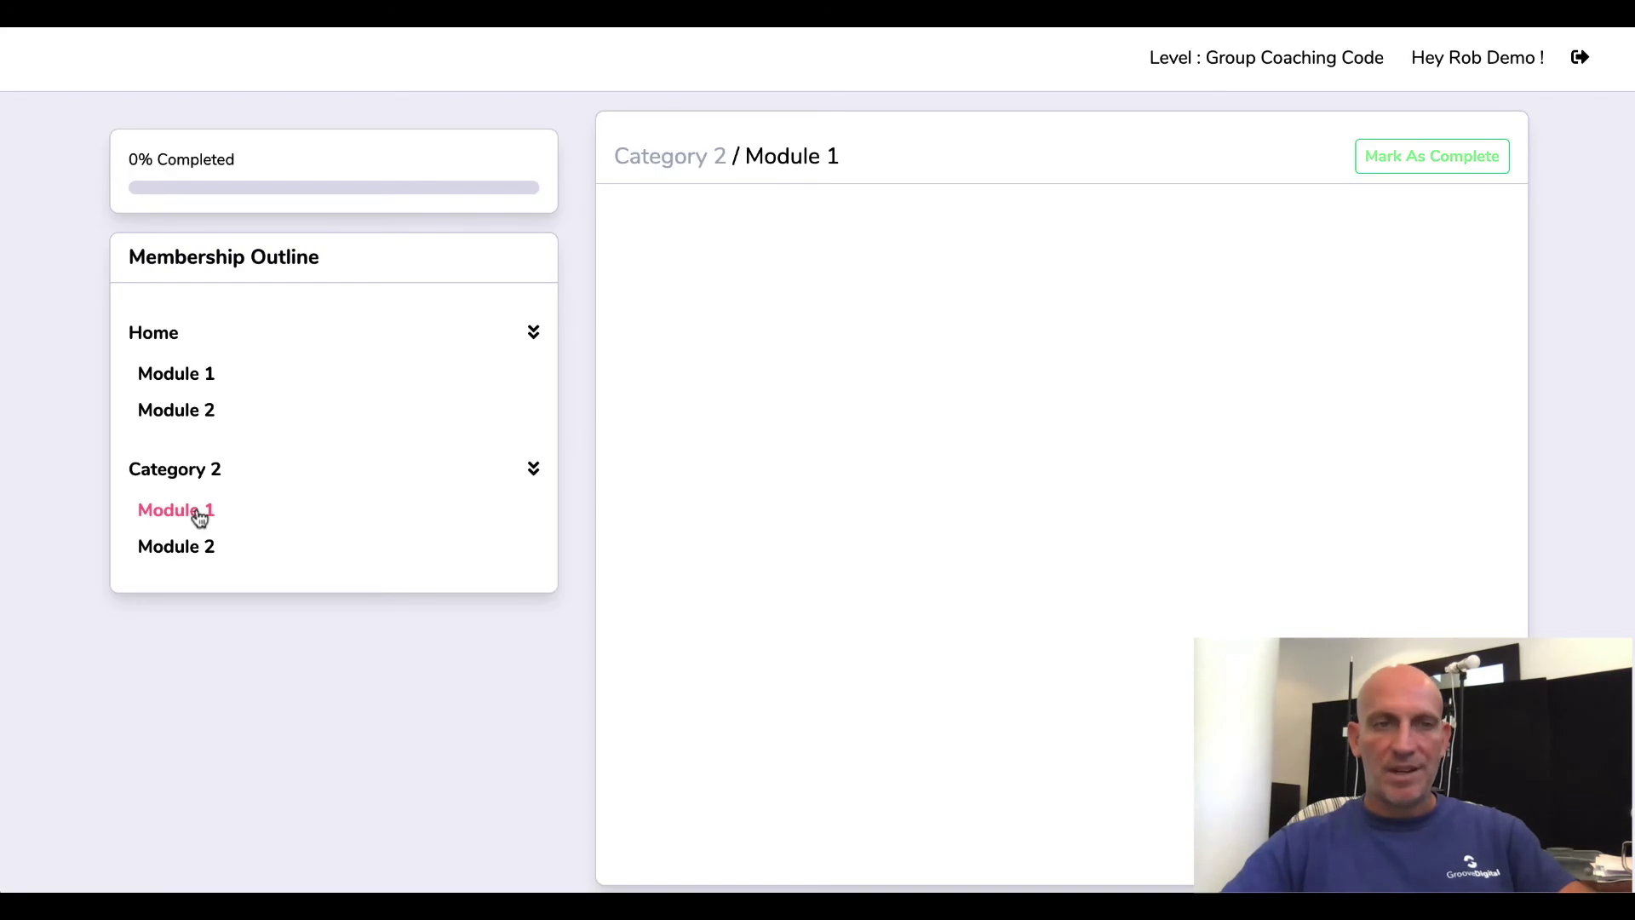
click(189, 415)
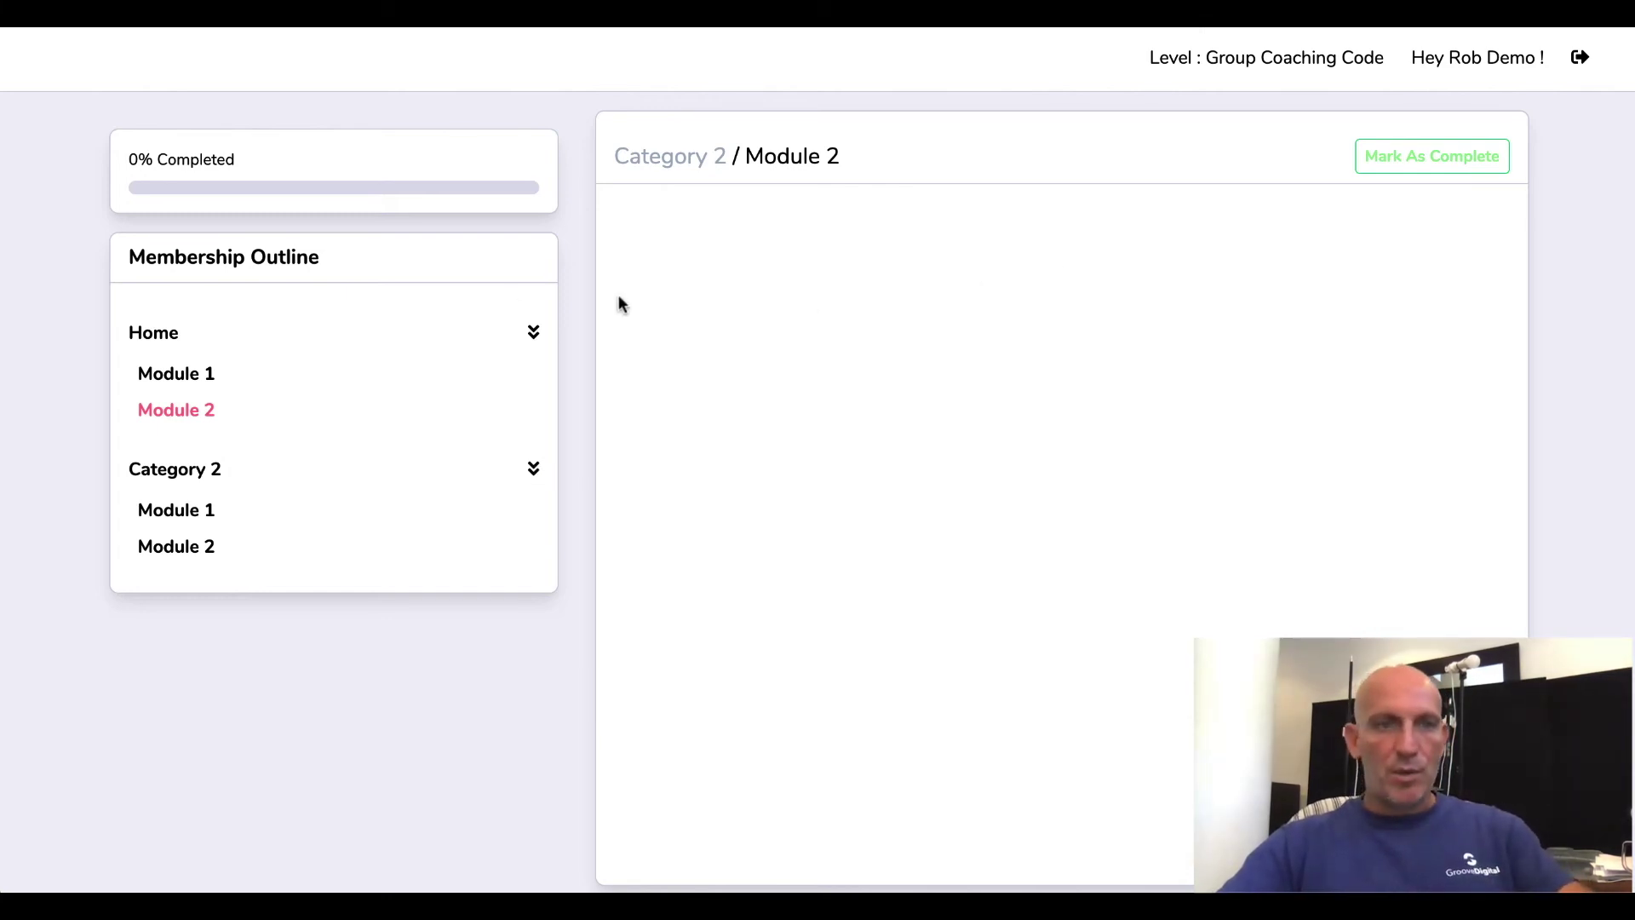
click(182, 377)
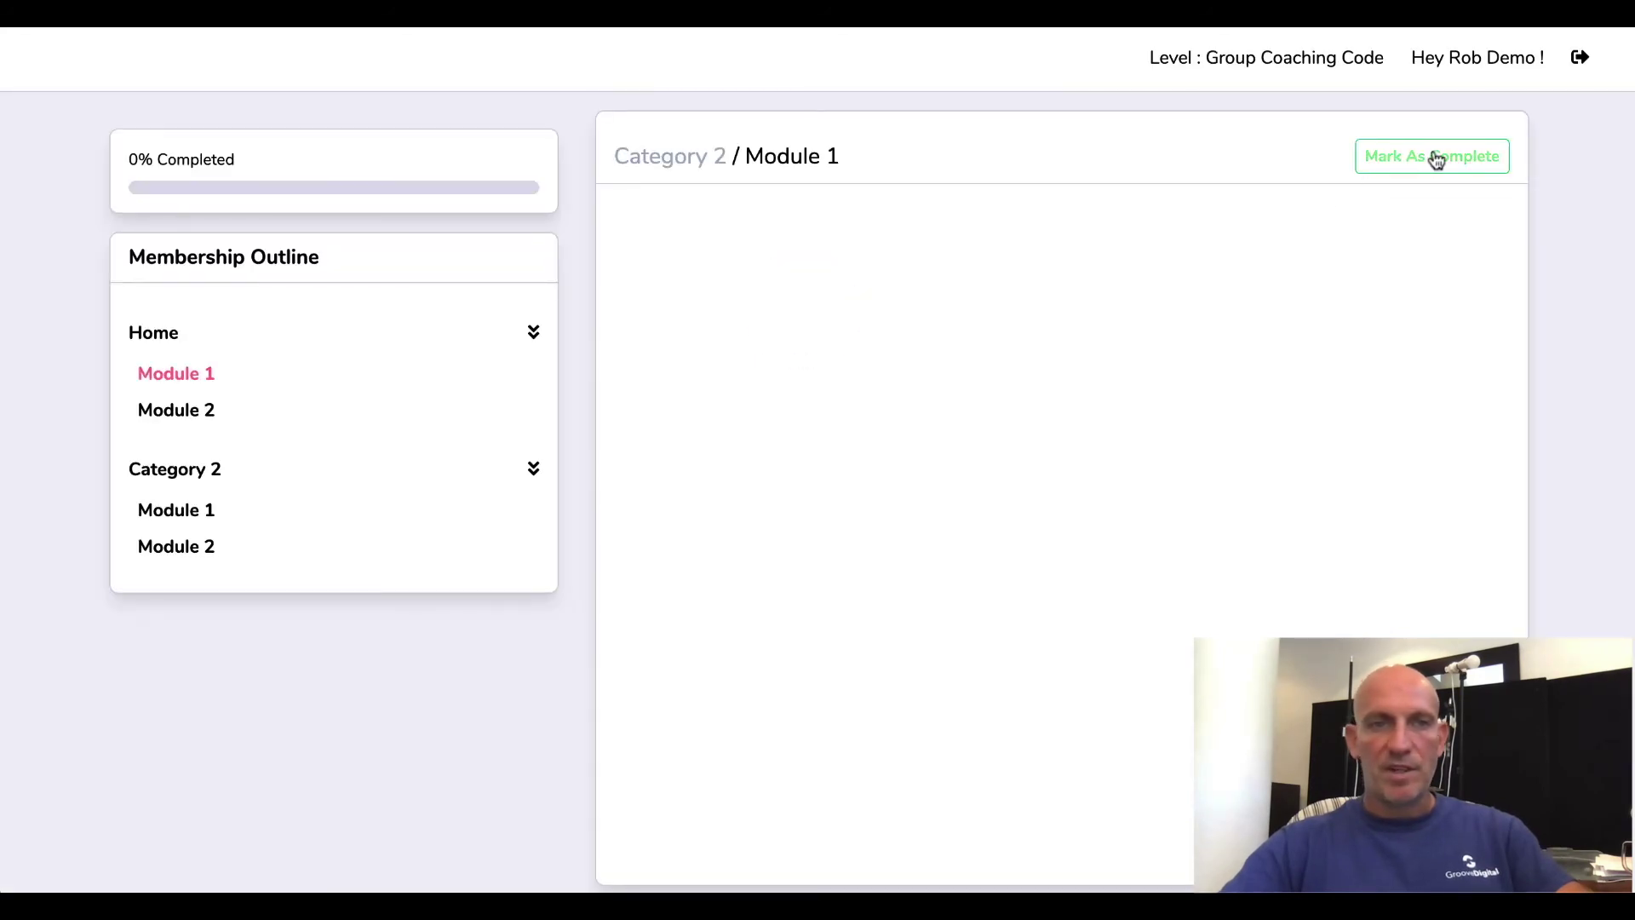
click(1436, 161)
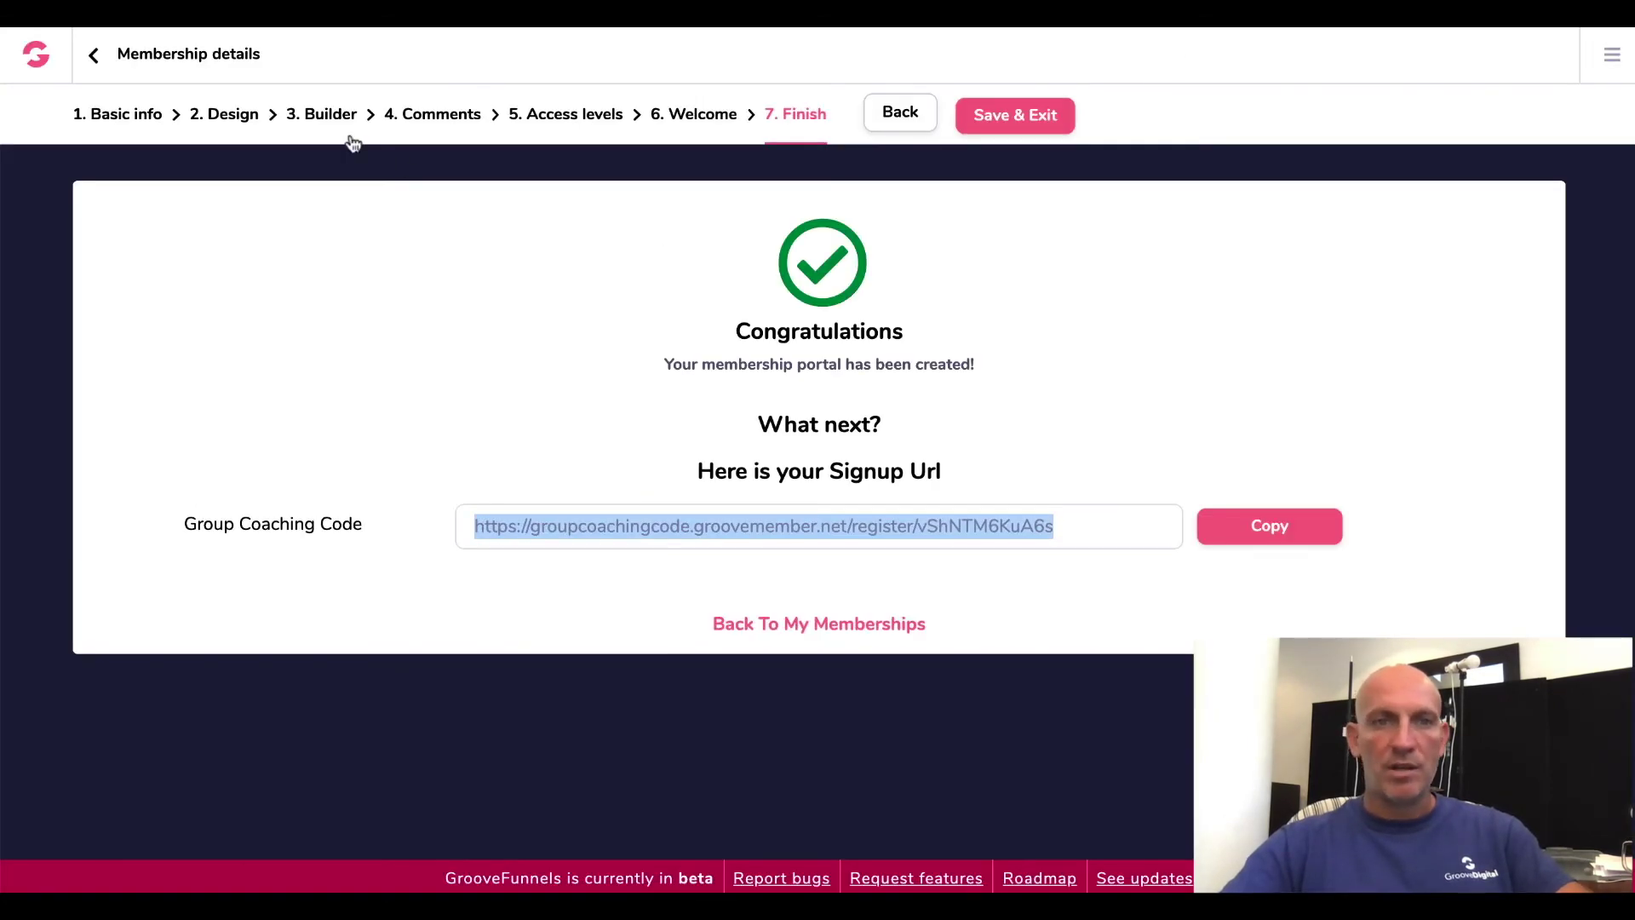
Save and exit, reopen Group Coaching Code via Actions > Edit, and advance two setup steps
click(1015, 118)
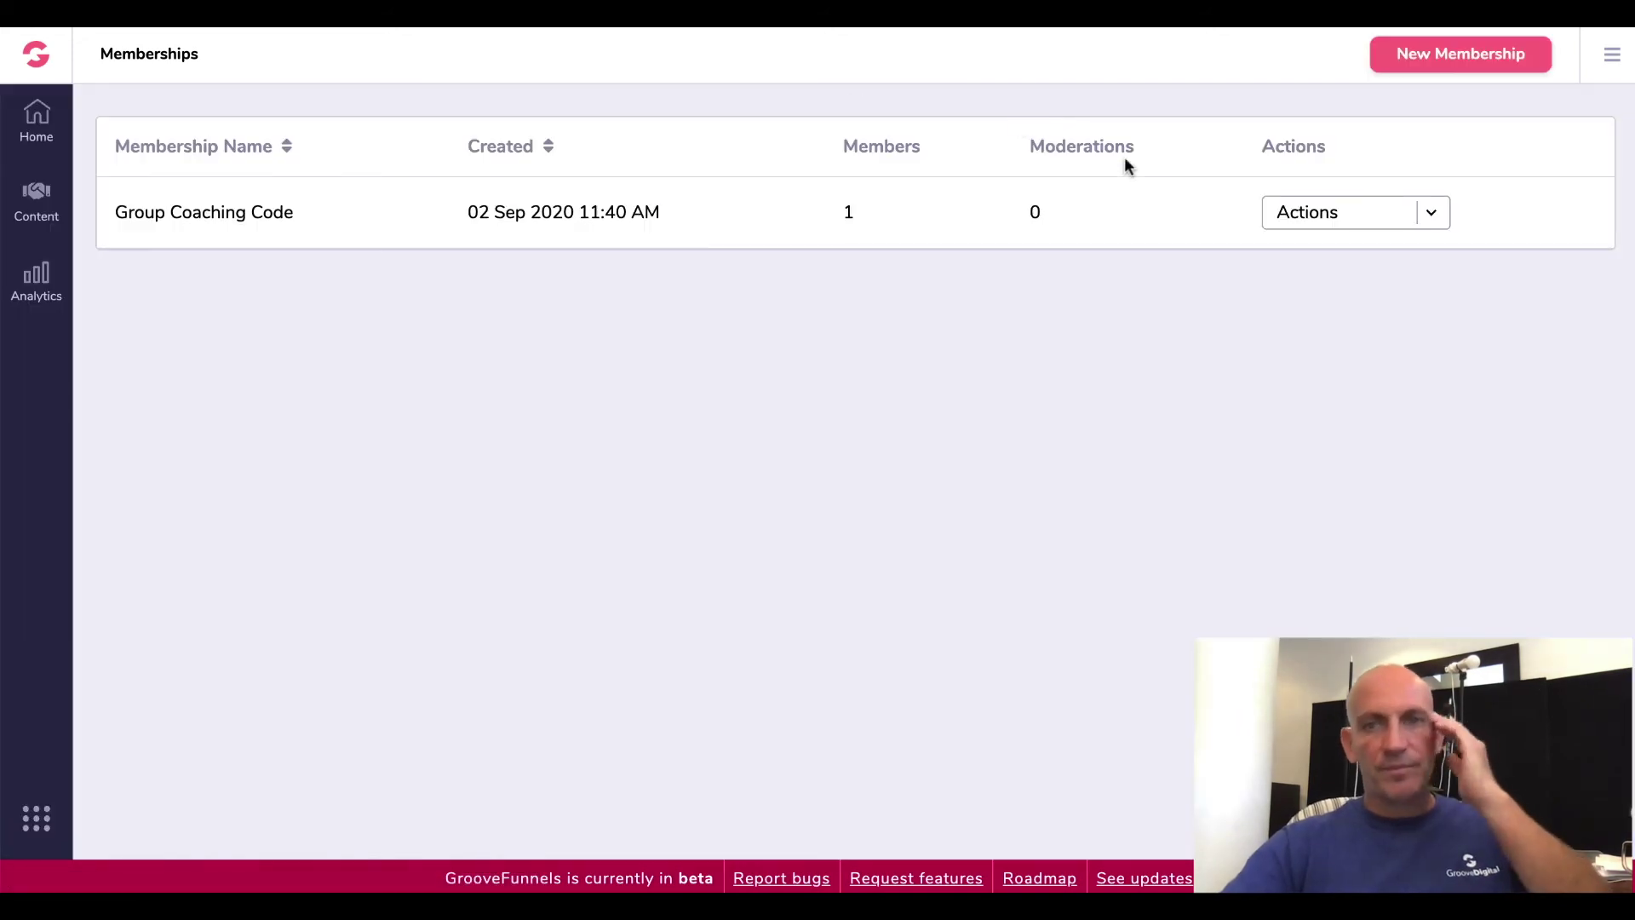
click(1432, 215)
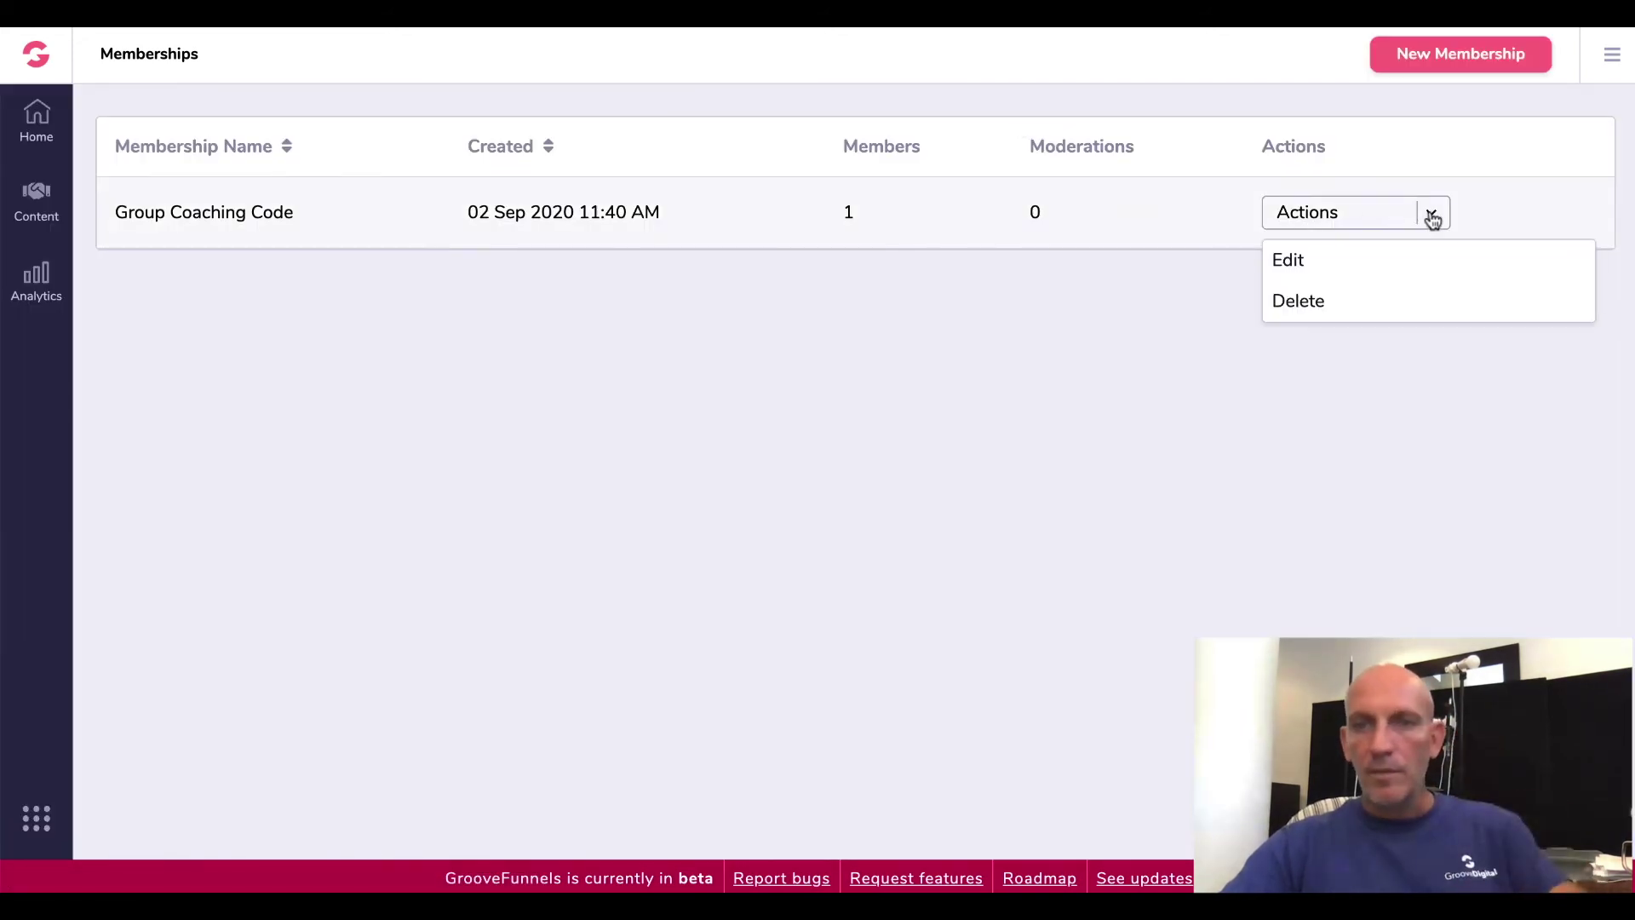
click(1296, 259)
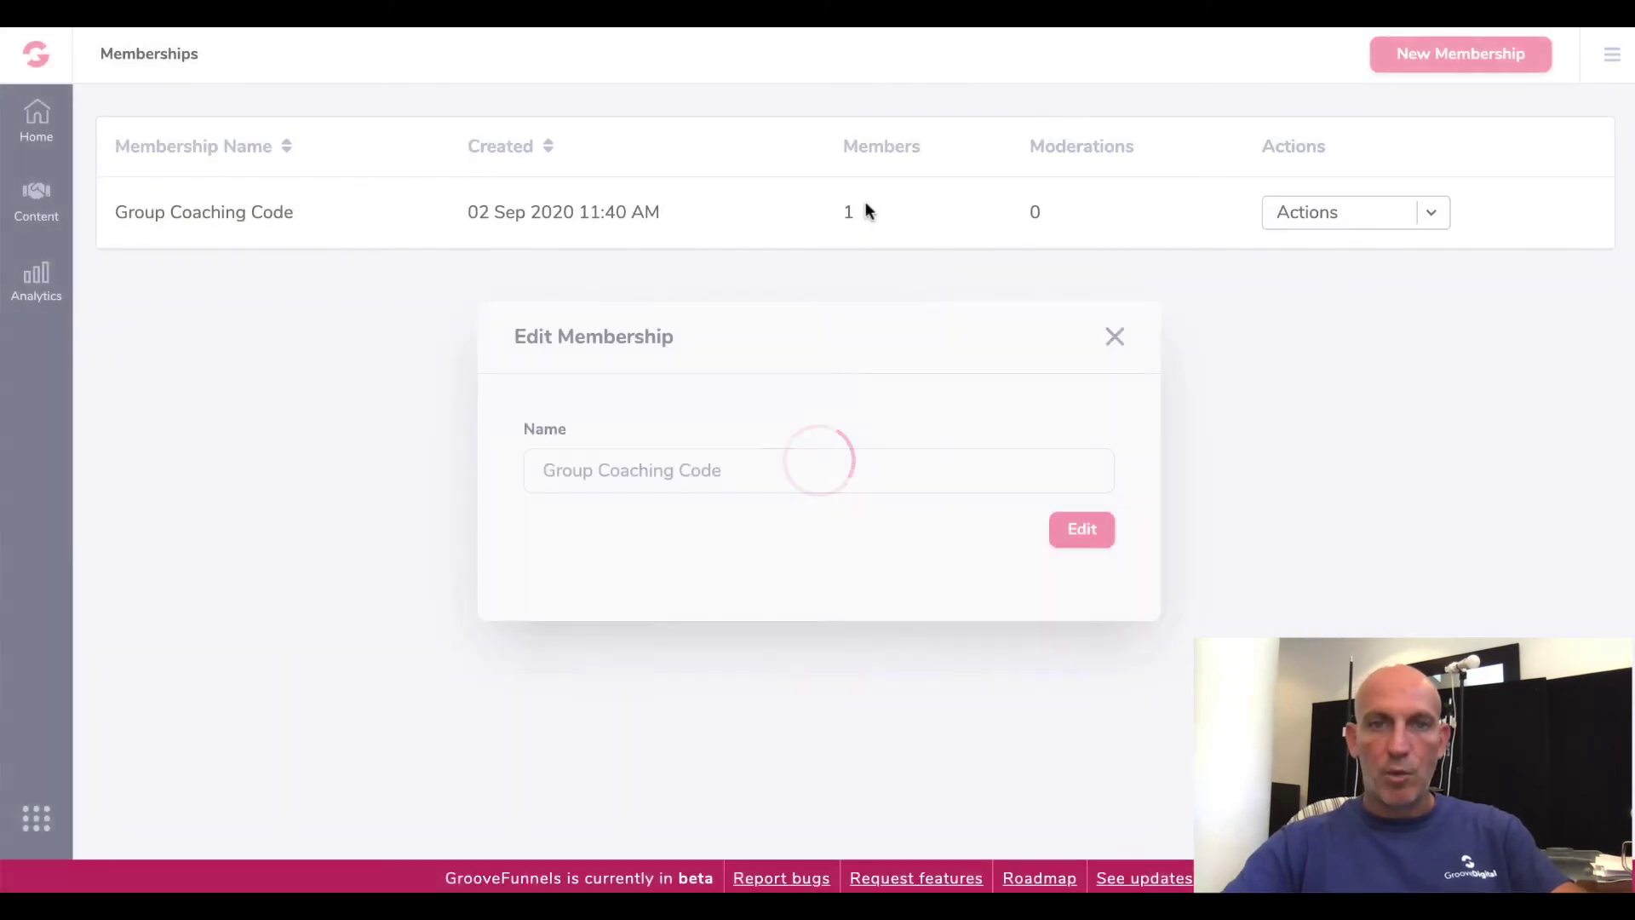
click(1079, 526)
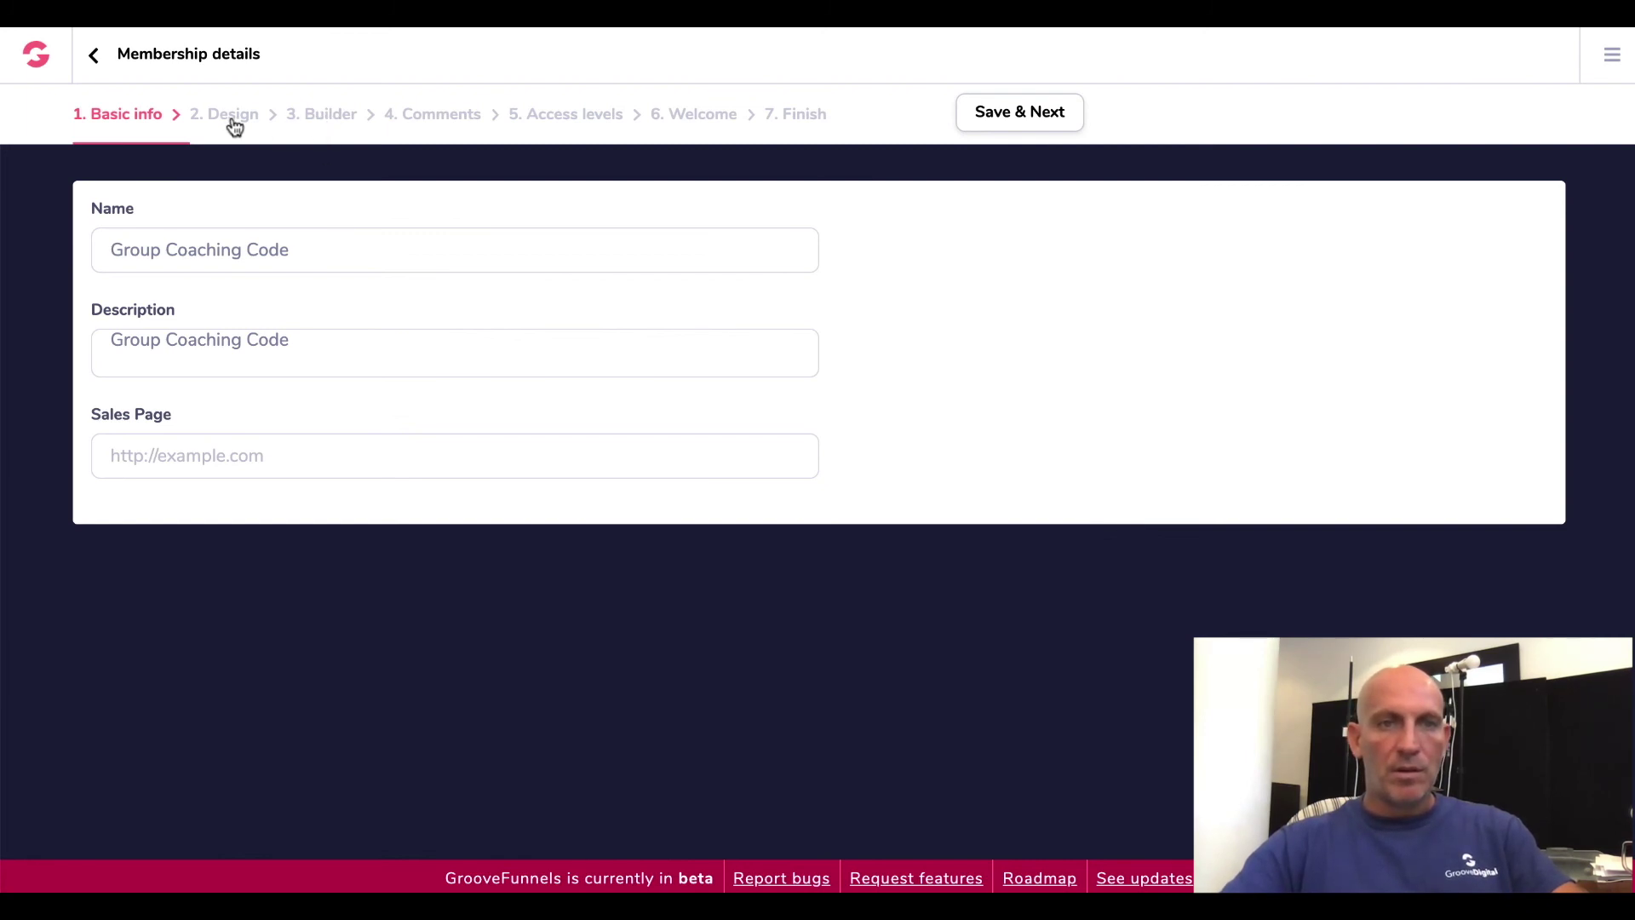
click(1034, 116)
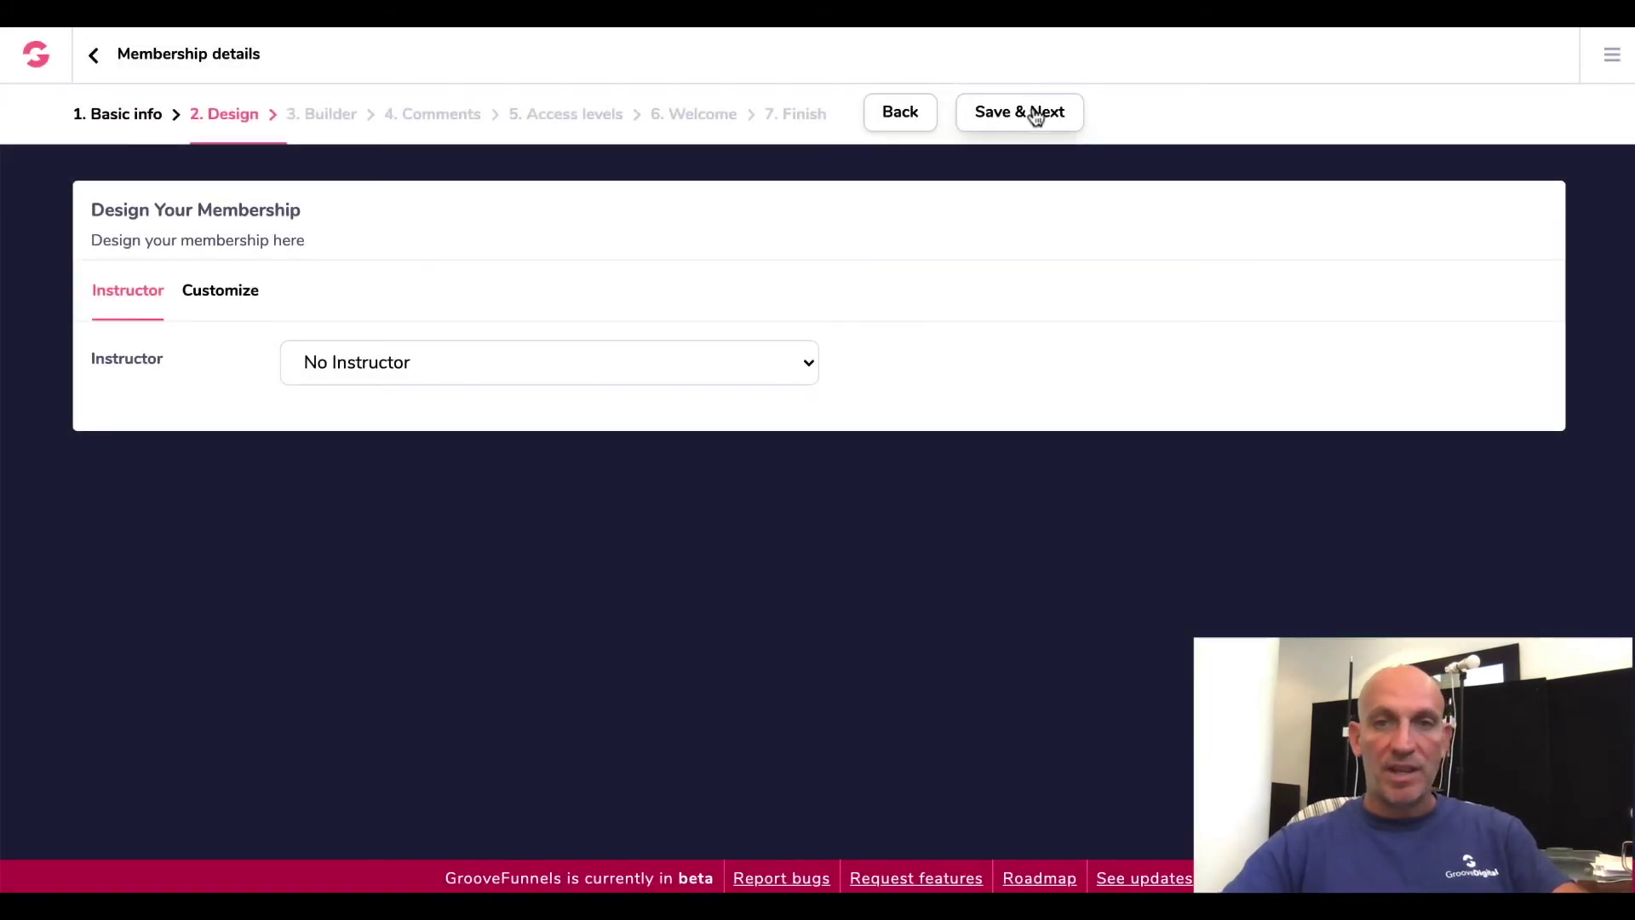
click(1034, 117)
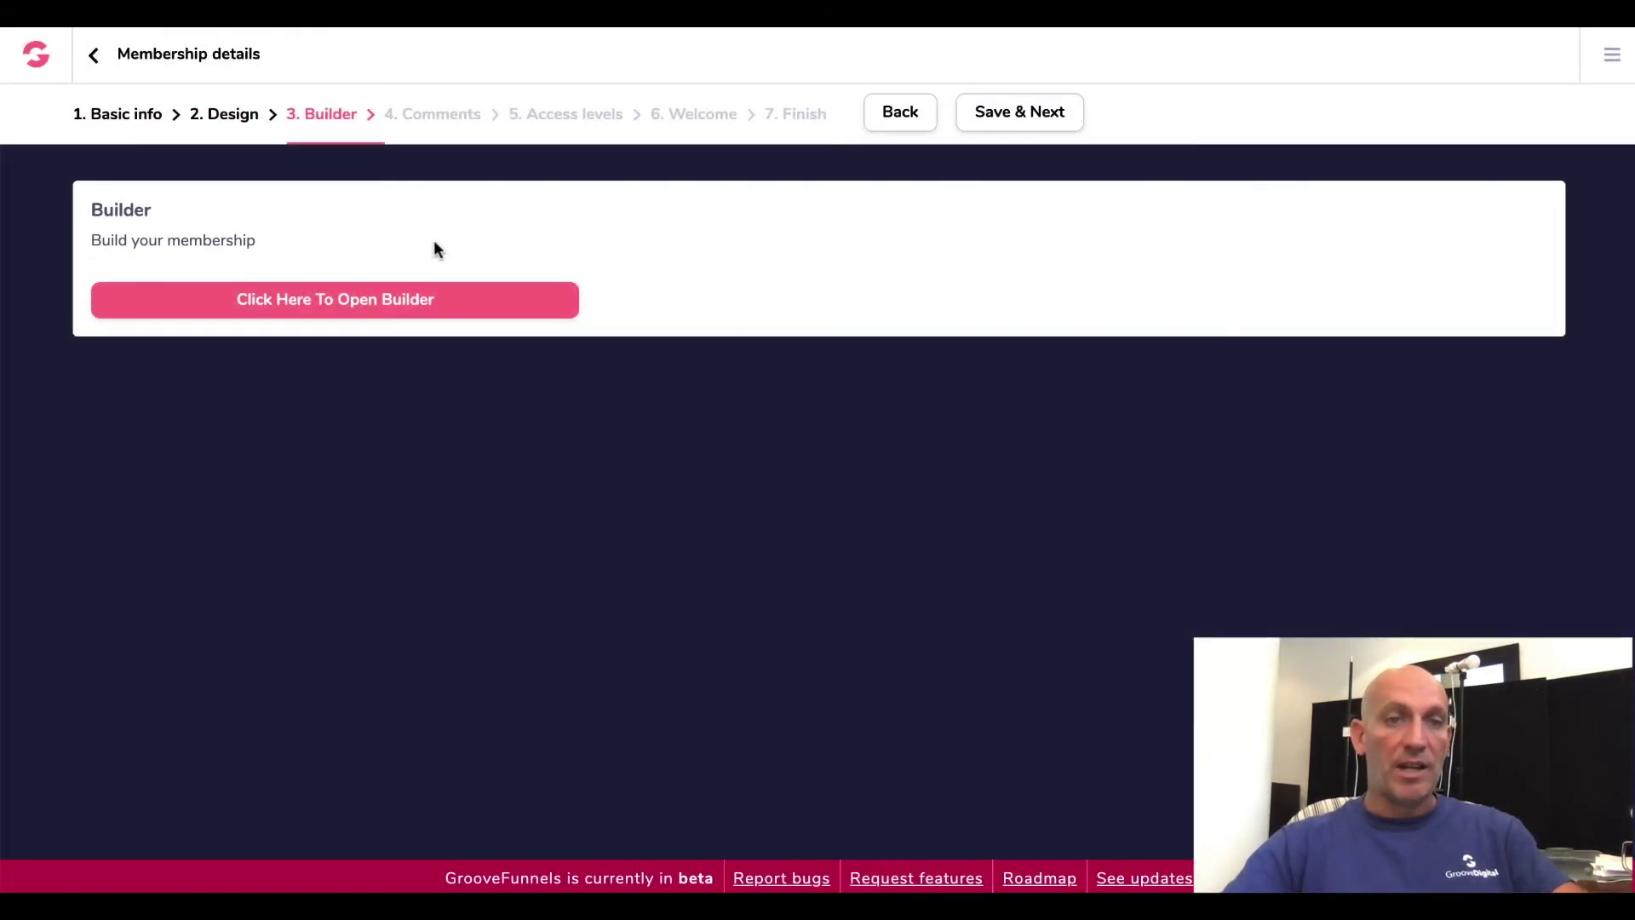
In the builder's category list, rename the Home category to 'Group Coaching Code'
click(324, 302)
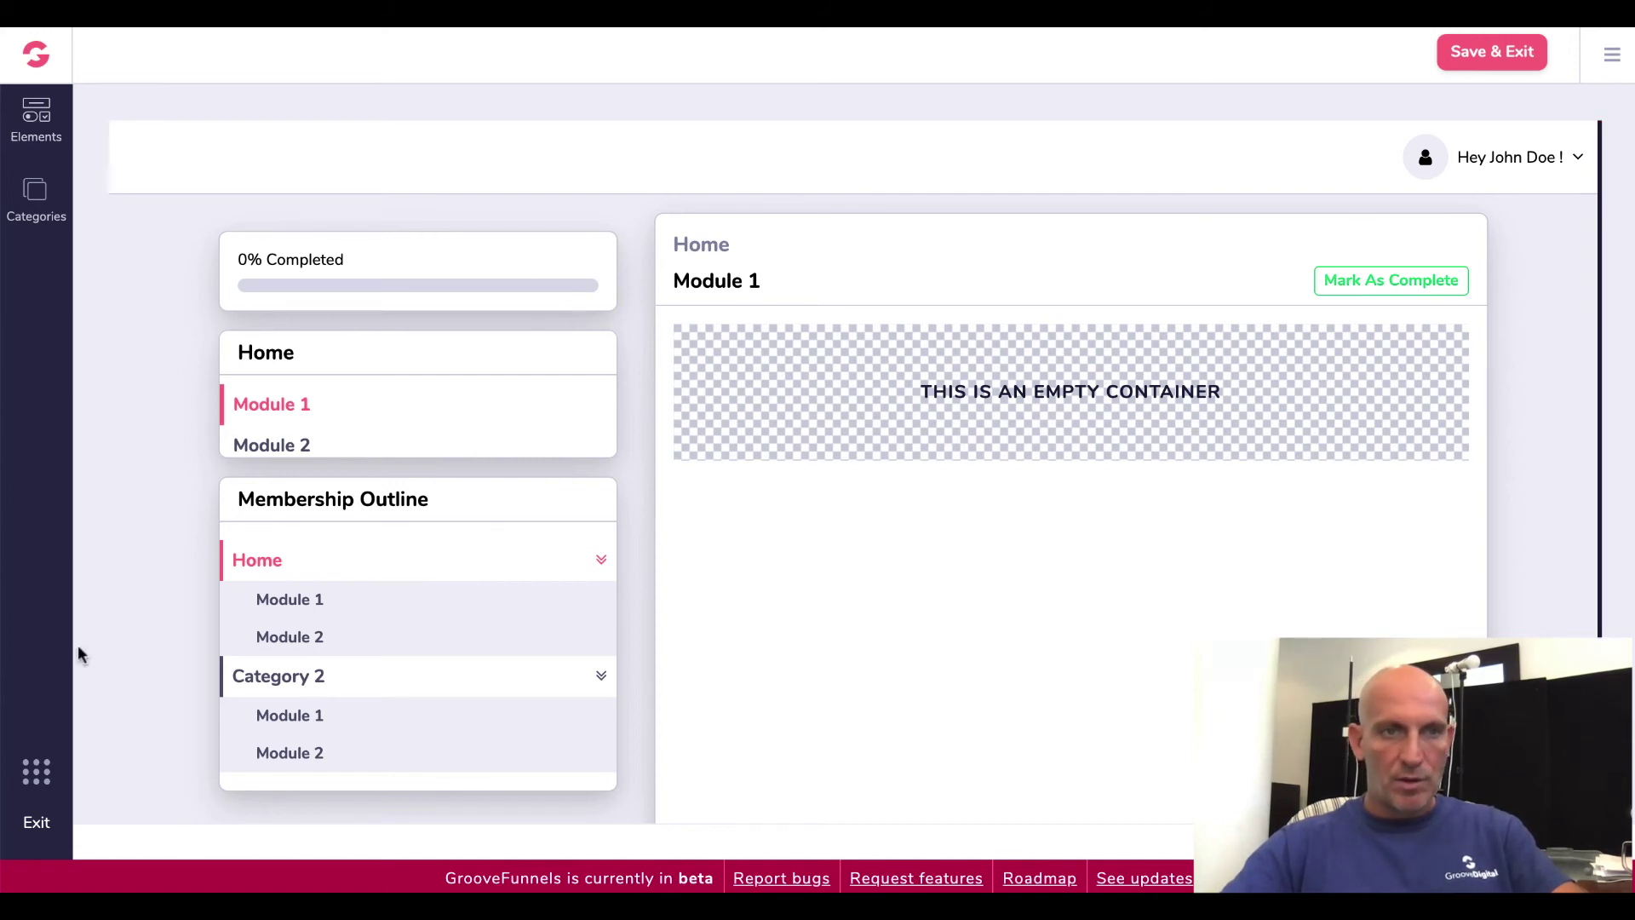
click(35, 199)
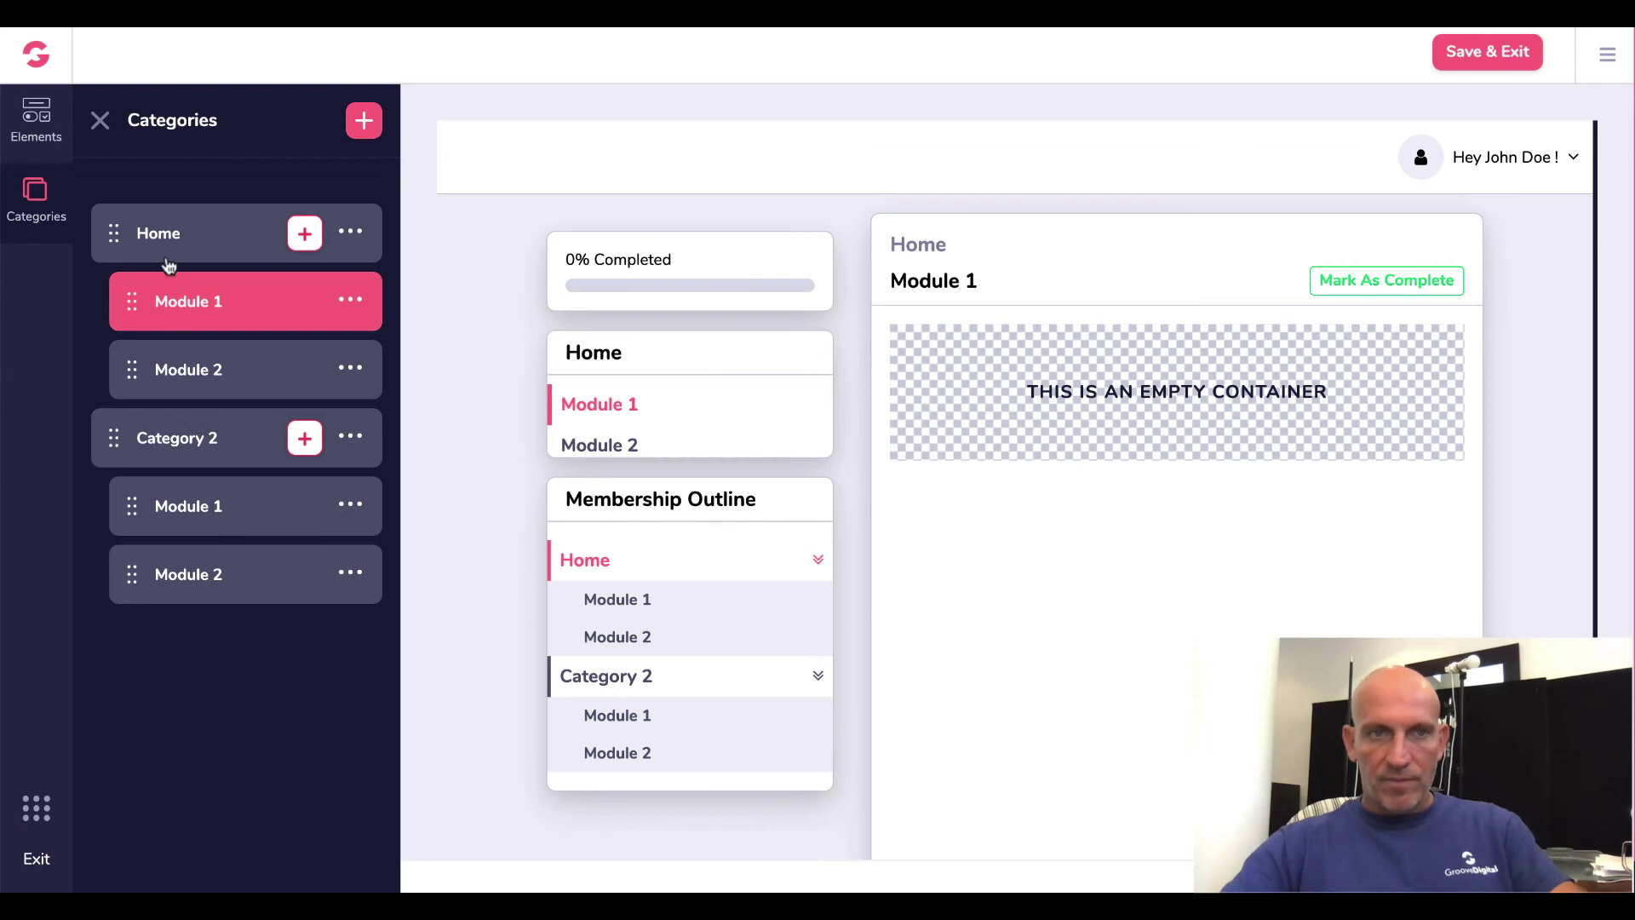
click(167, 234)
click(350, 232)
click(235, 294)
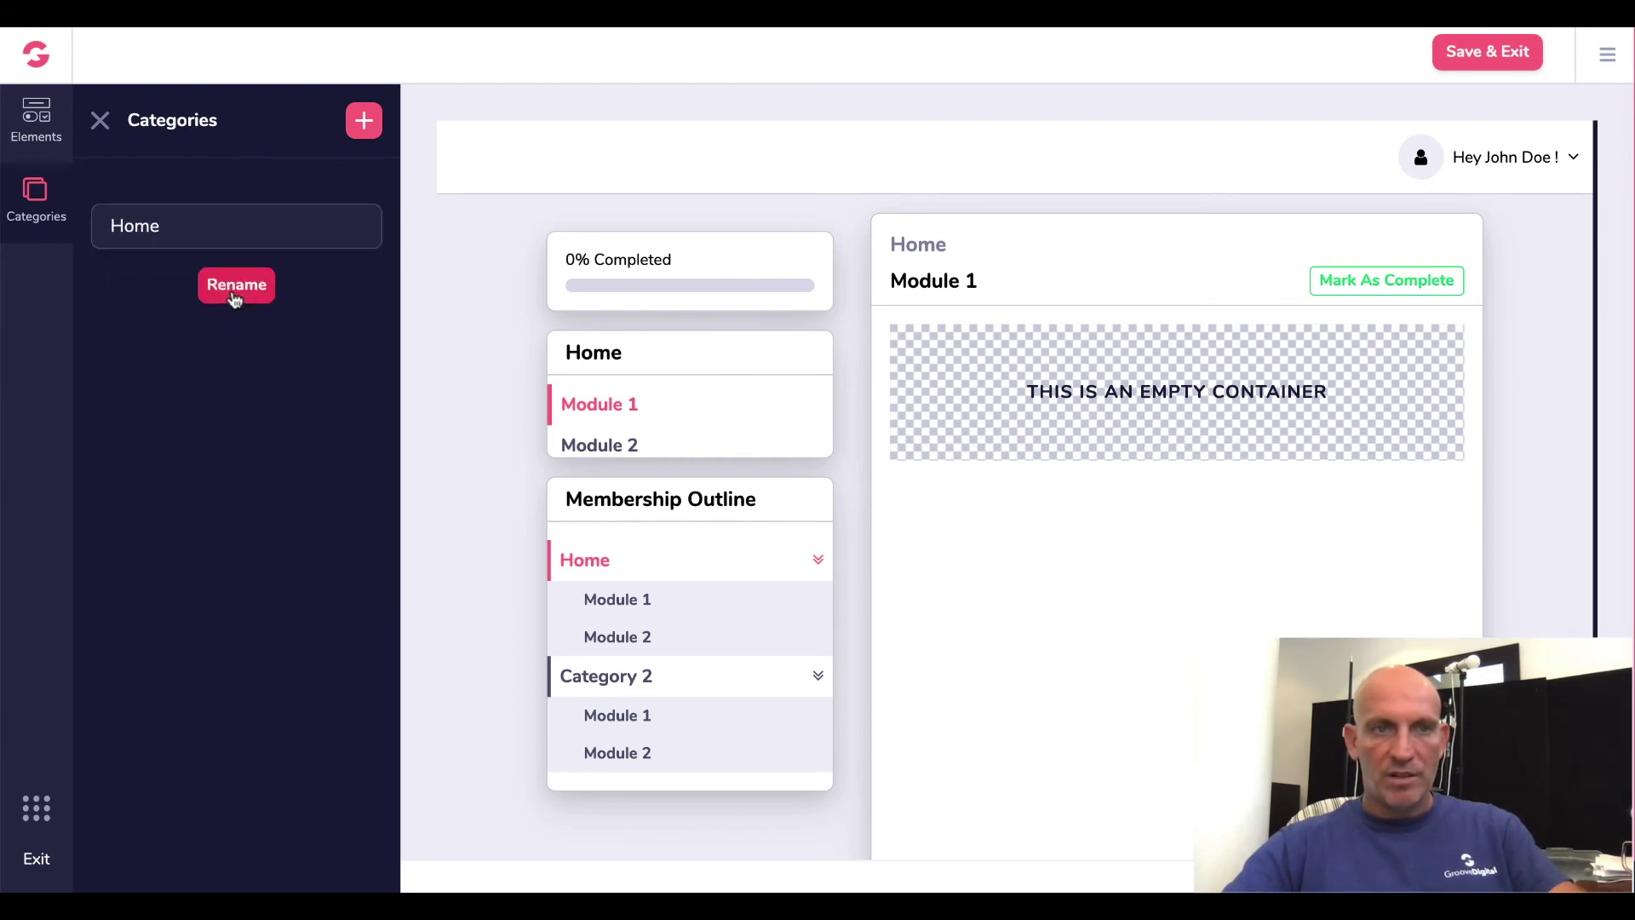
double_click(149, 227)
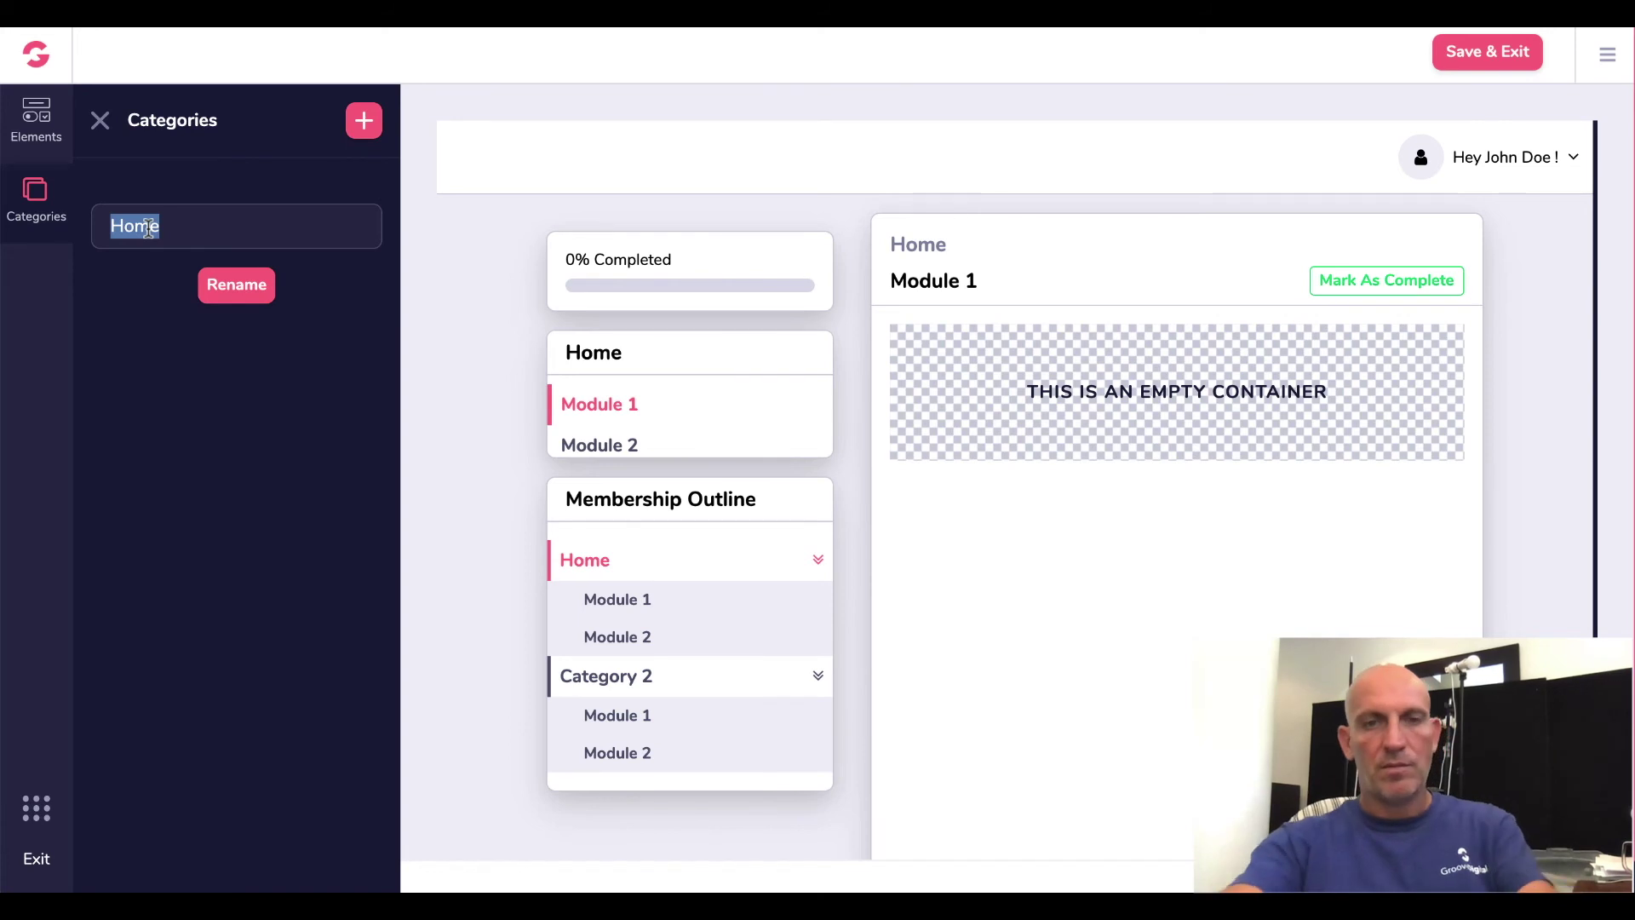
text(Group Coac)
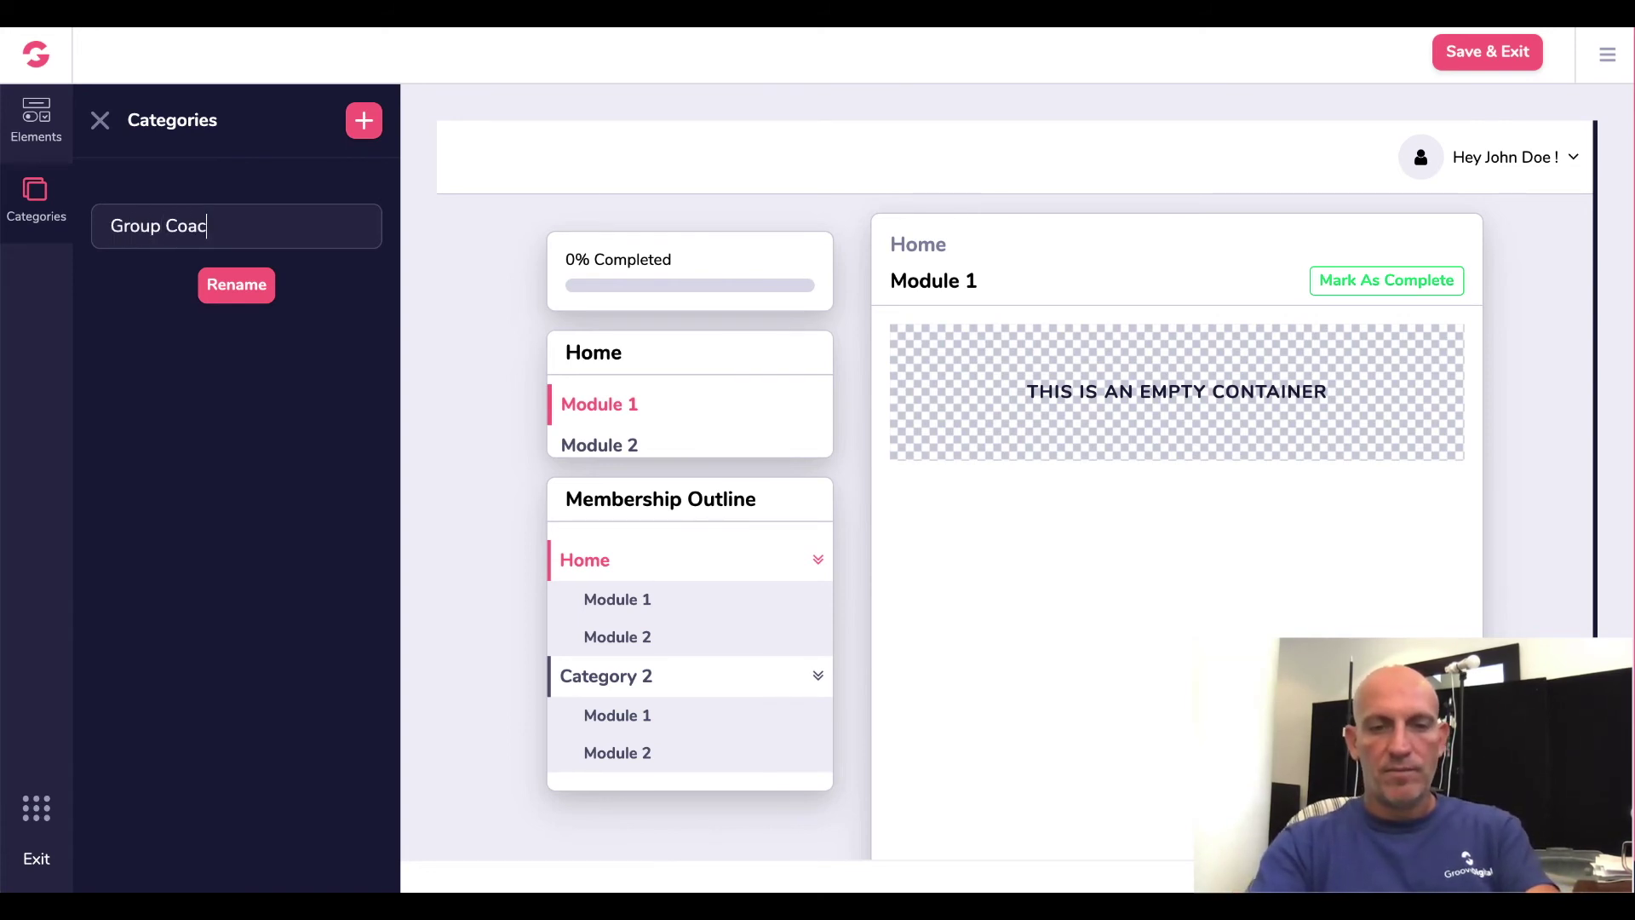
text(hing Cod)
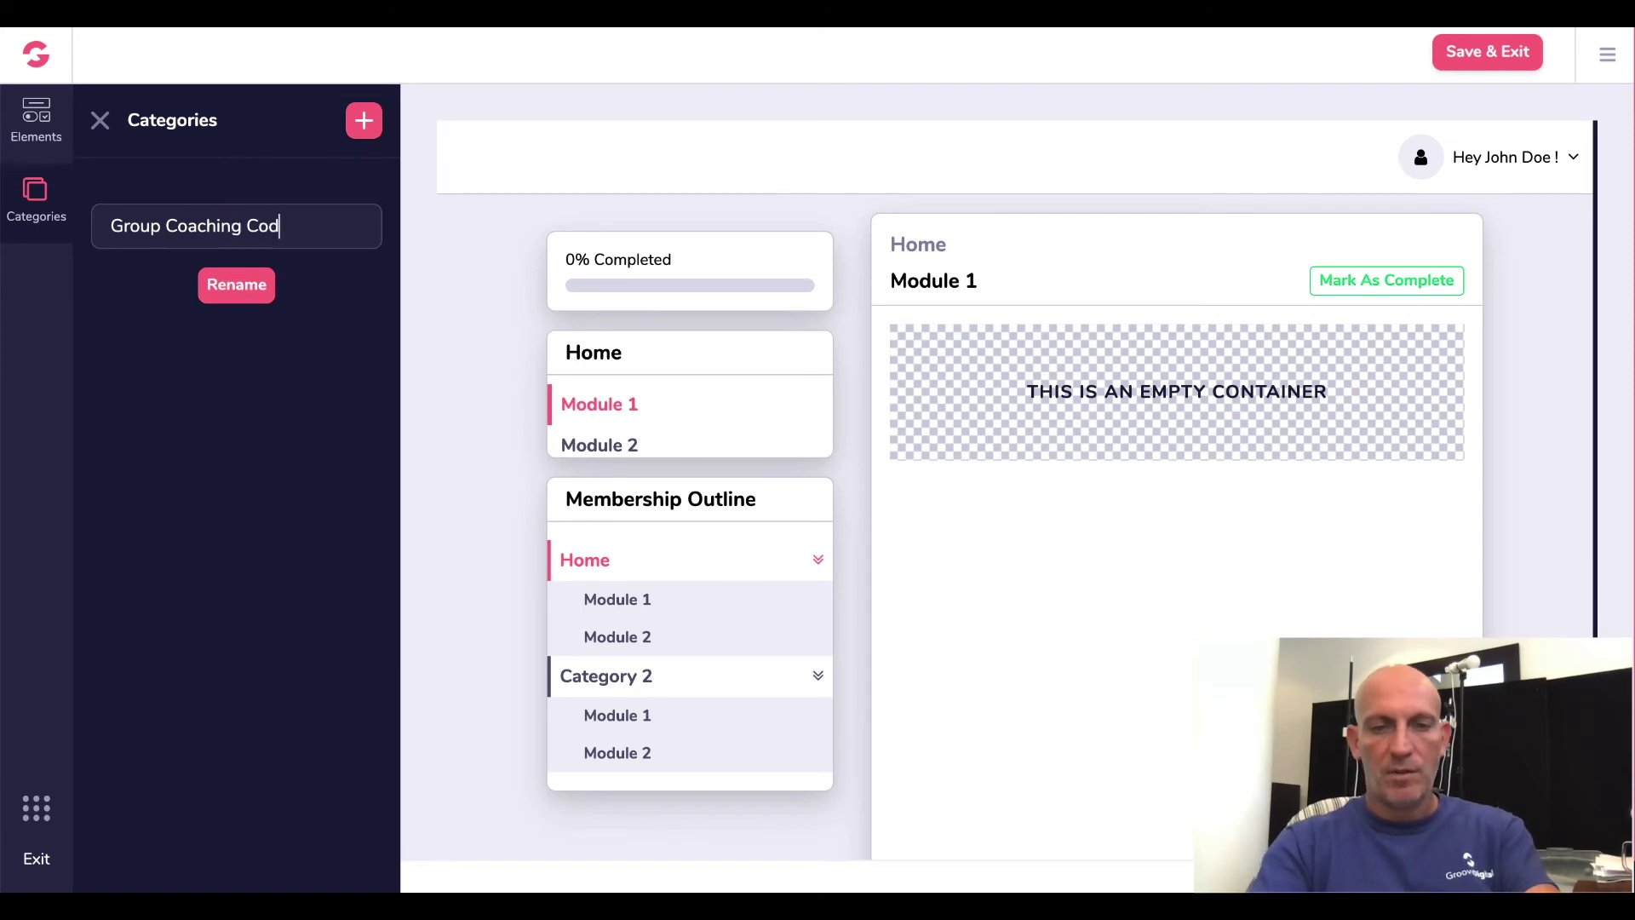
text(e)
click(239, 284)
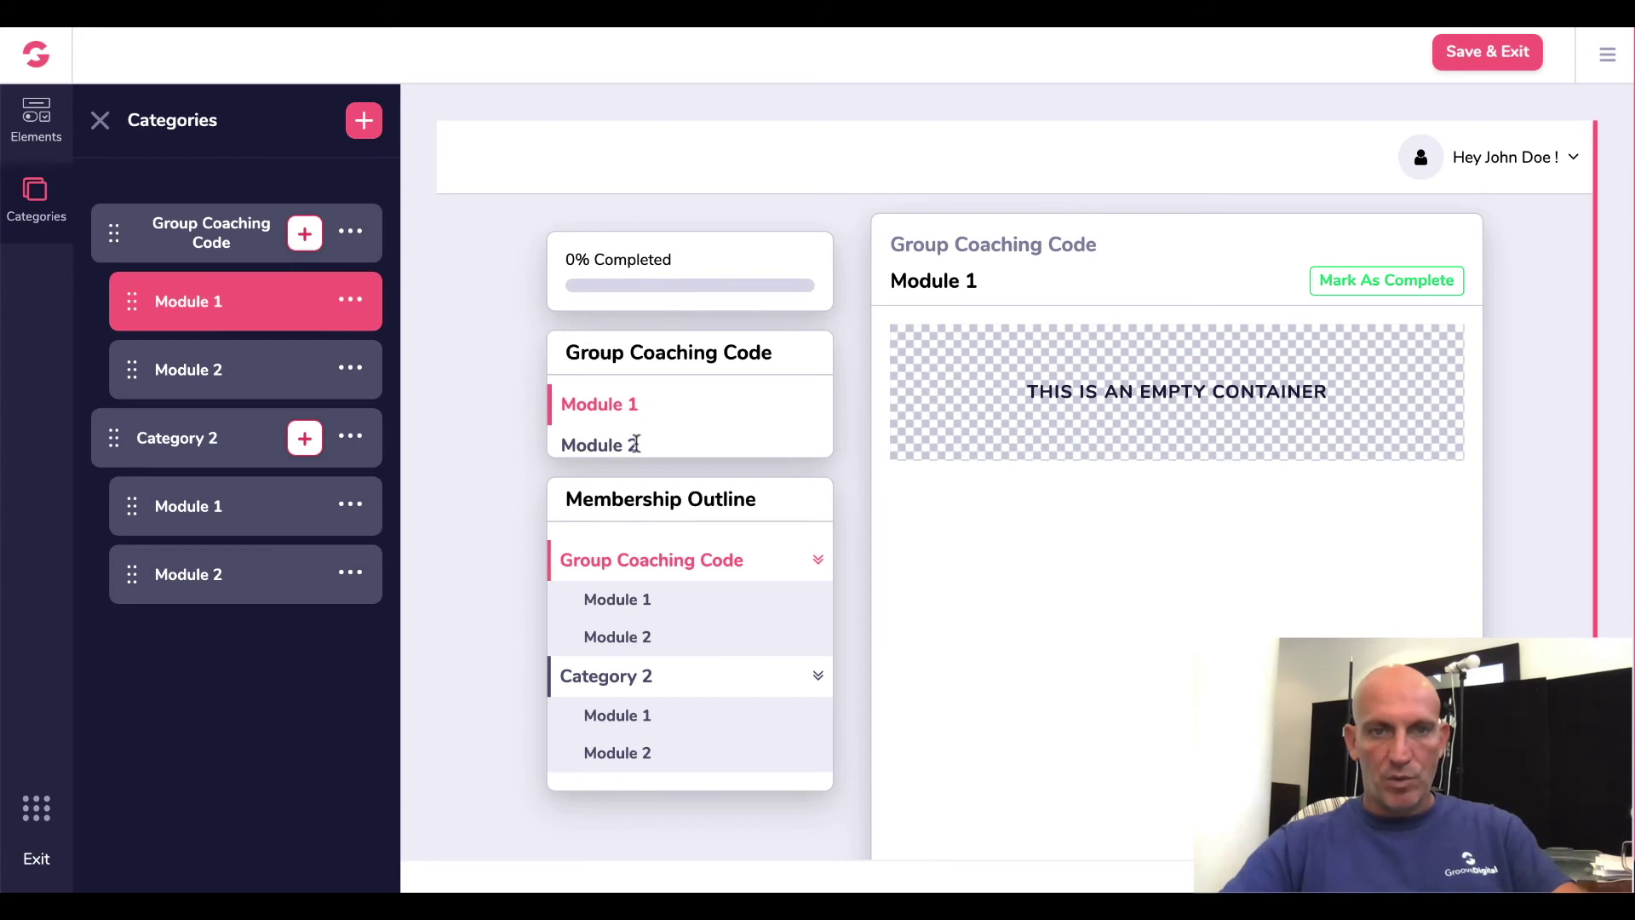
Add a chapter named 'Module 3' to Group Coaching Code
click(304, 234)
text(M)
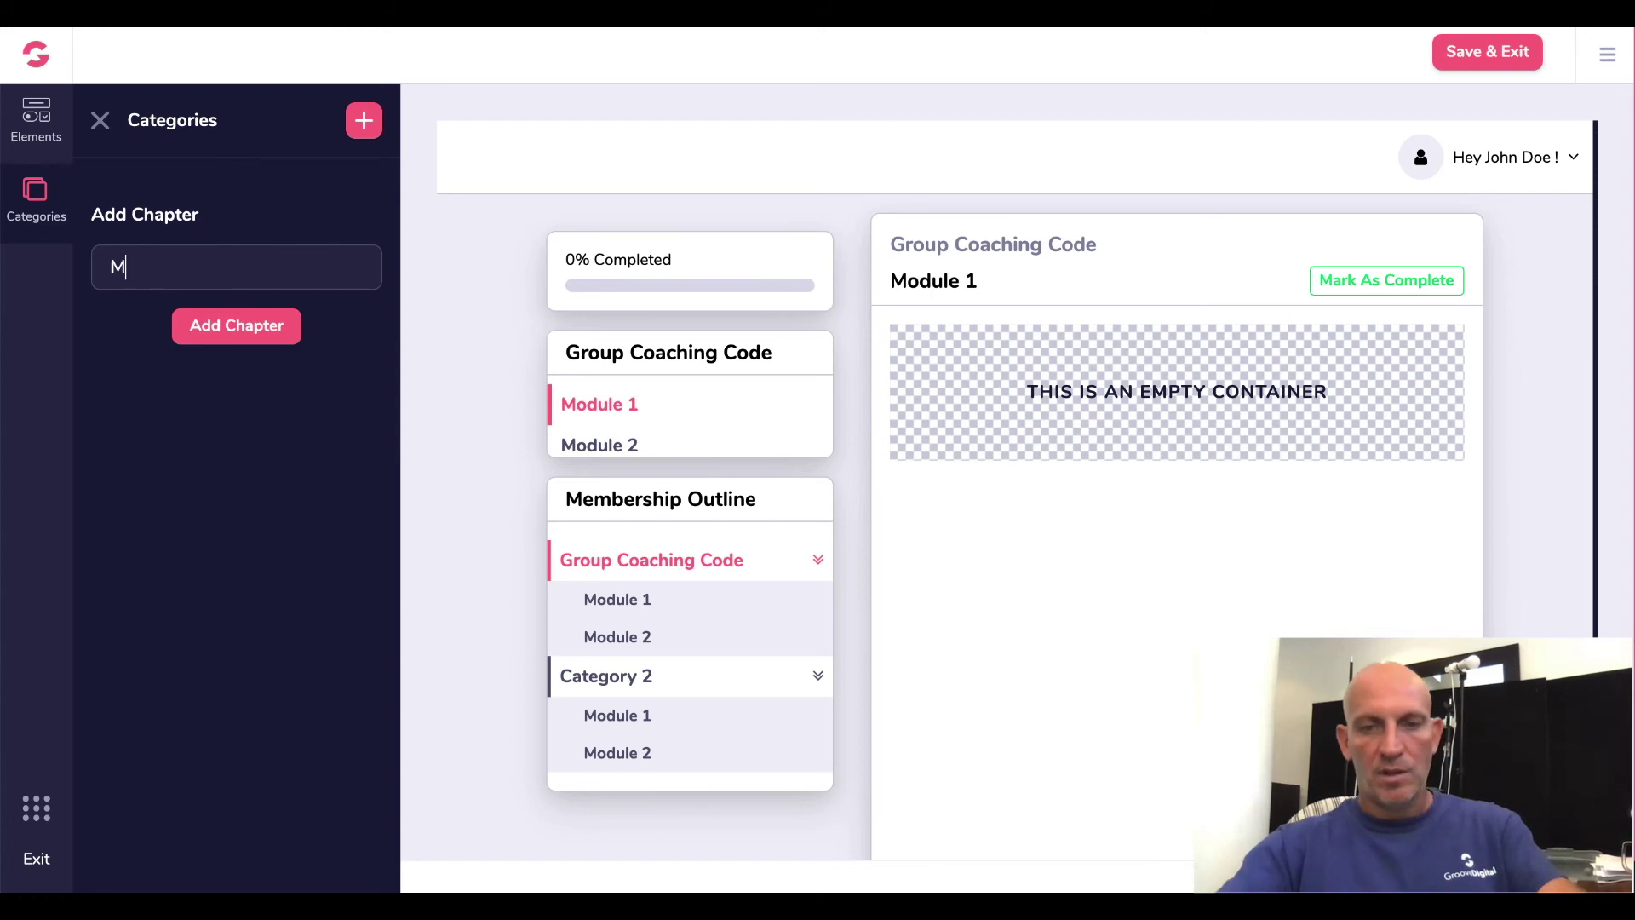
text(odule 3)
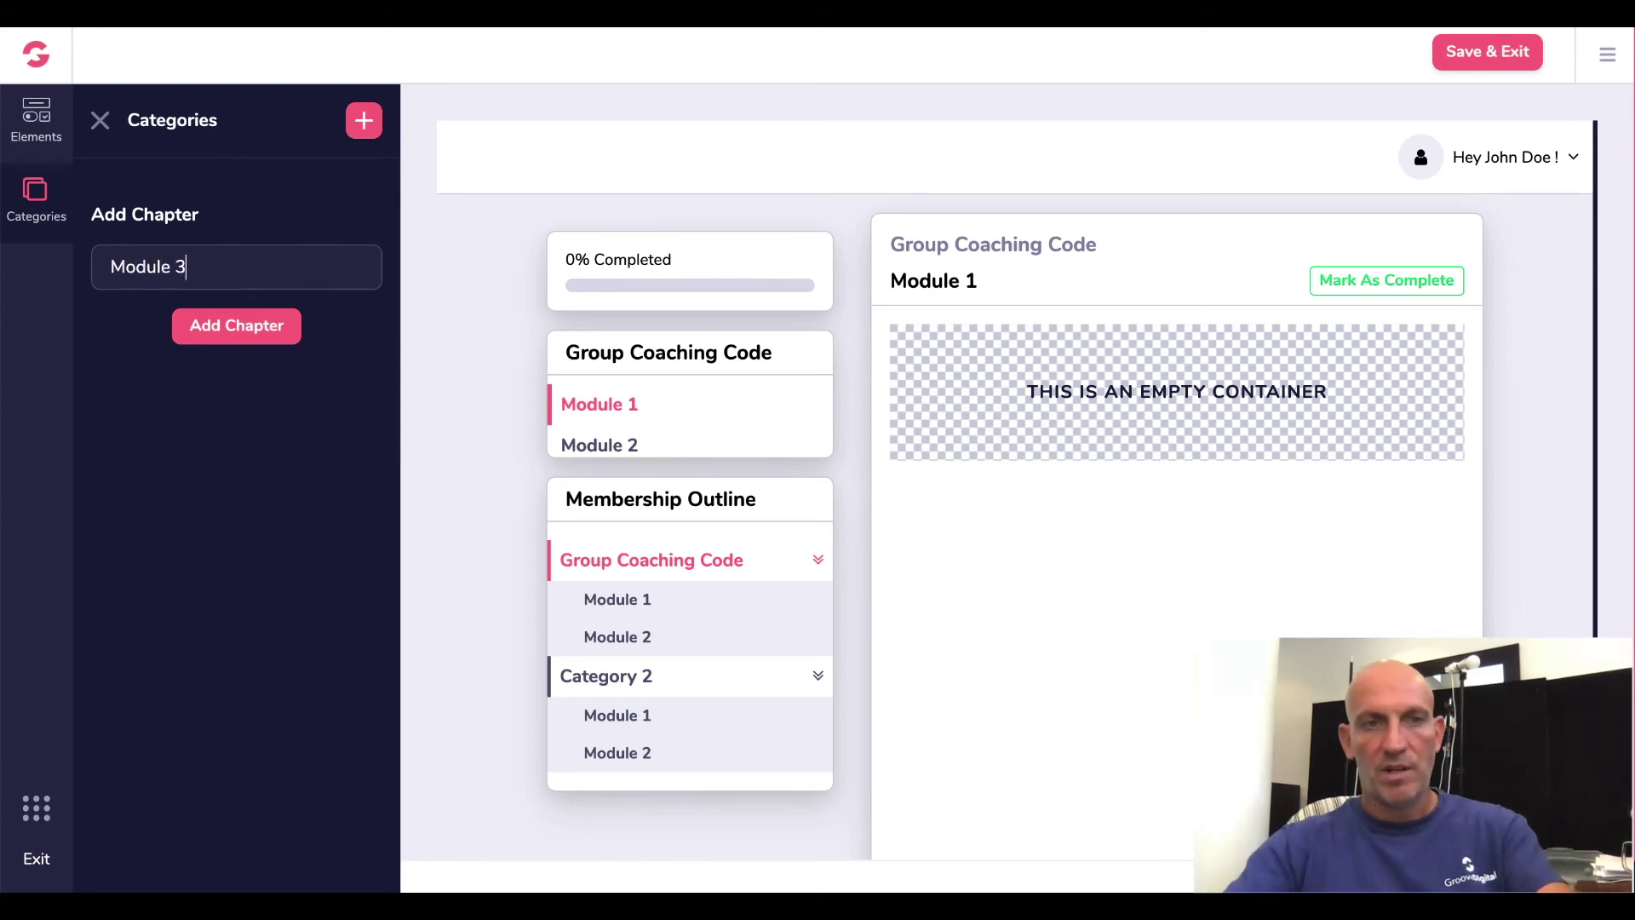
click(232, 327)
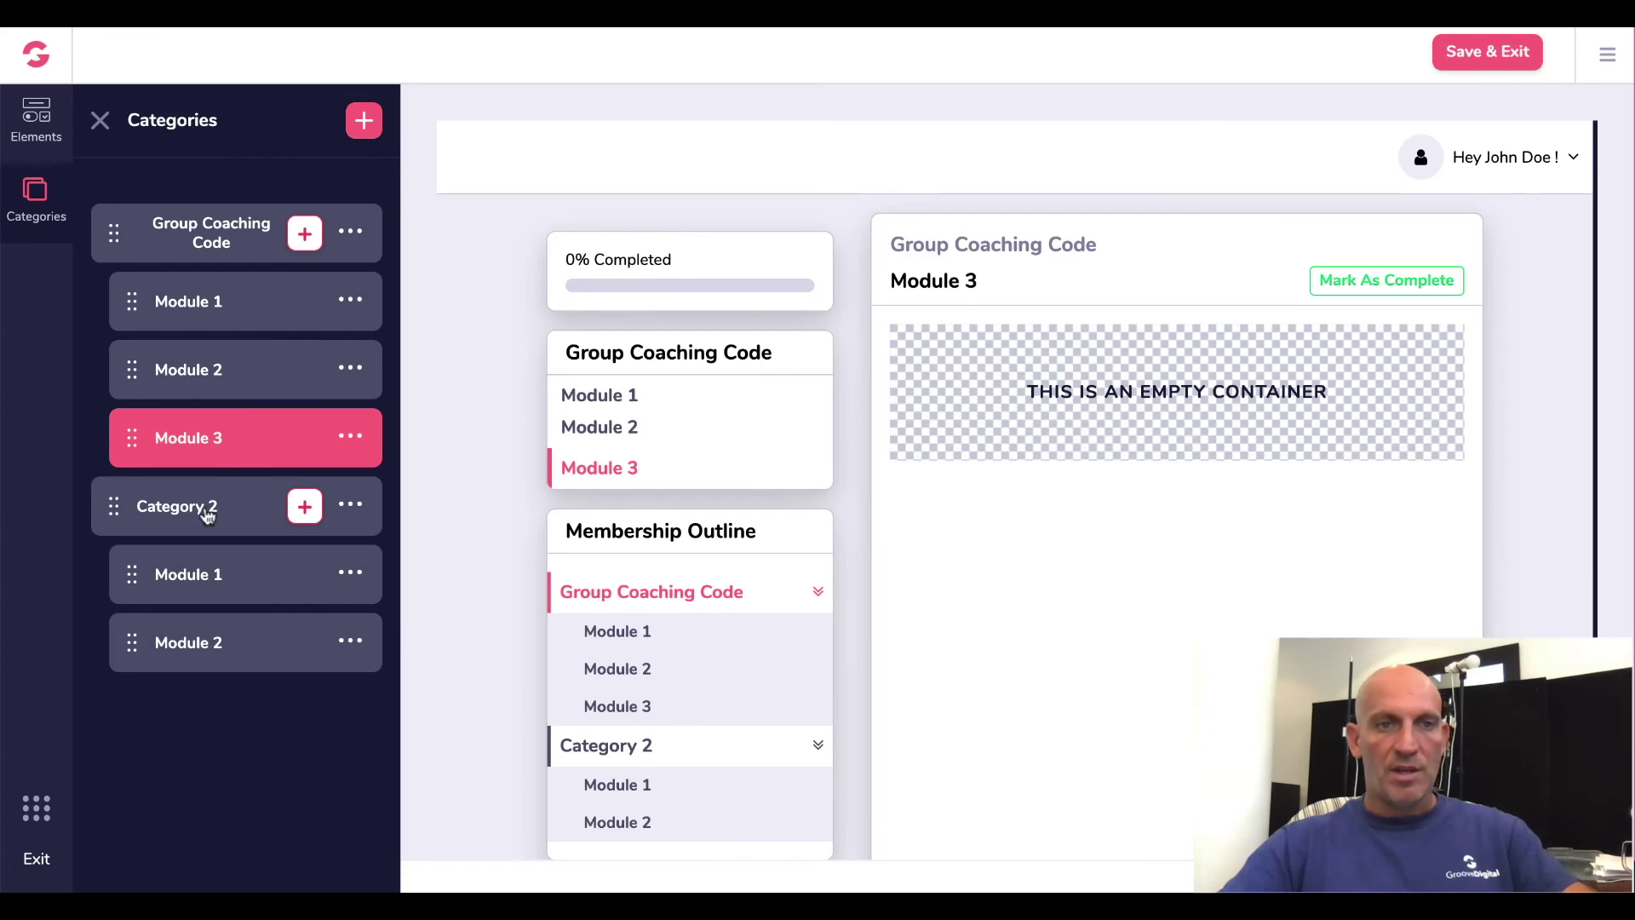
Rename Category 2 to 'Product 2'
click(350, 506)
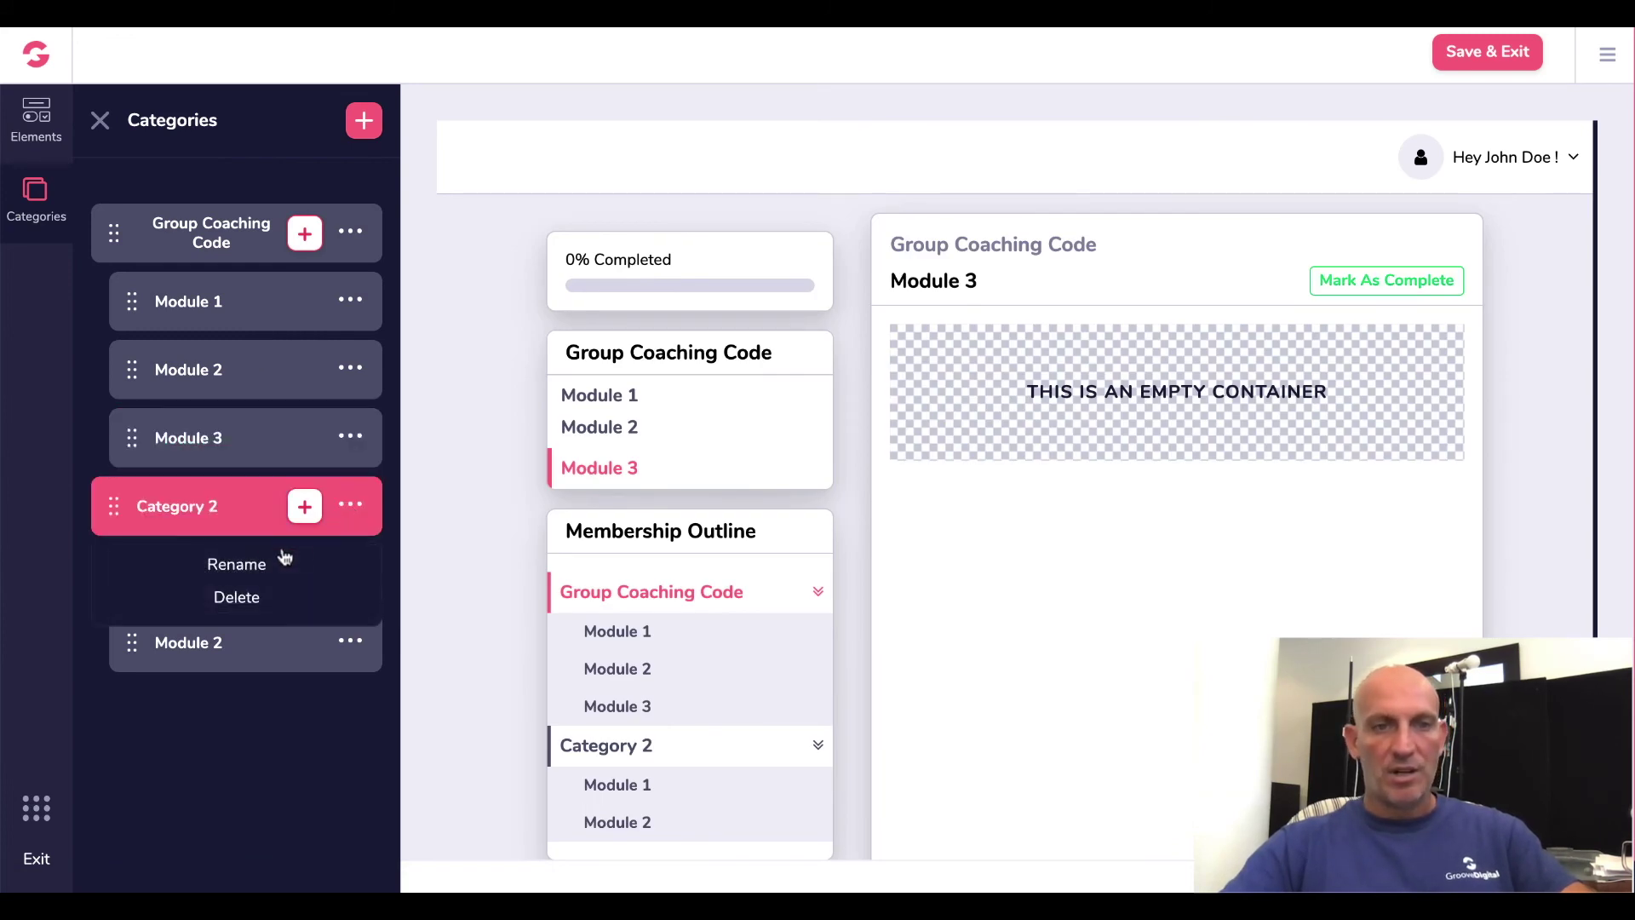
click(245, 563)
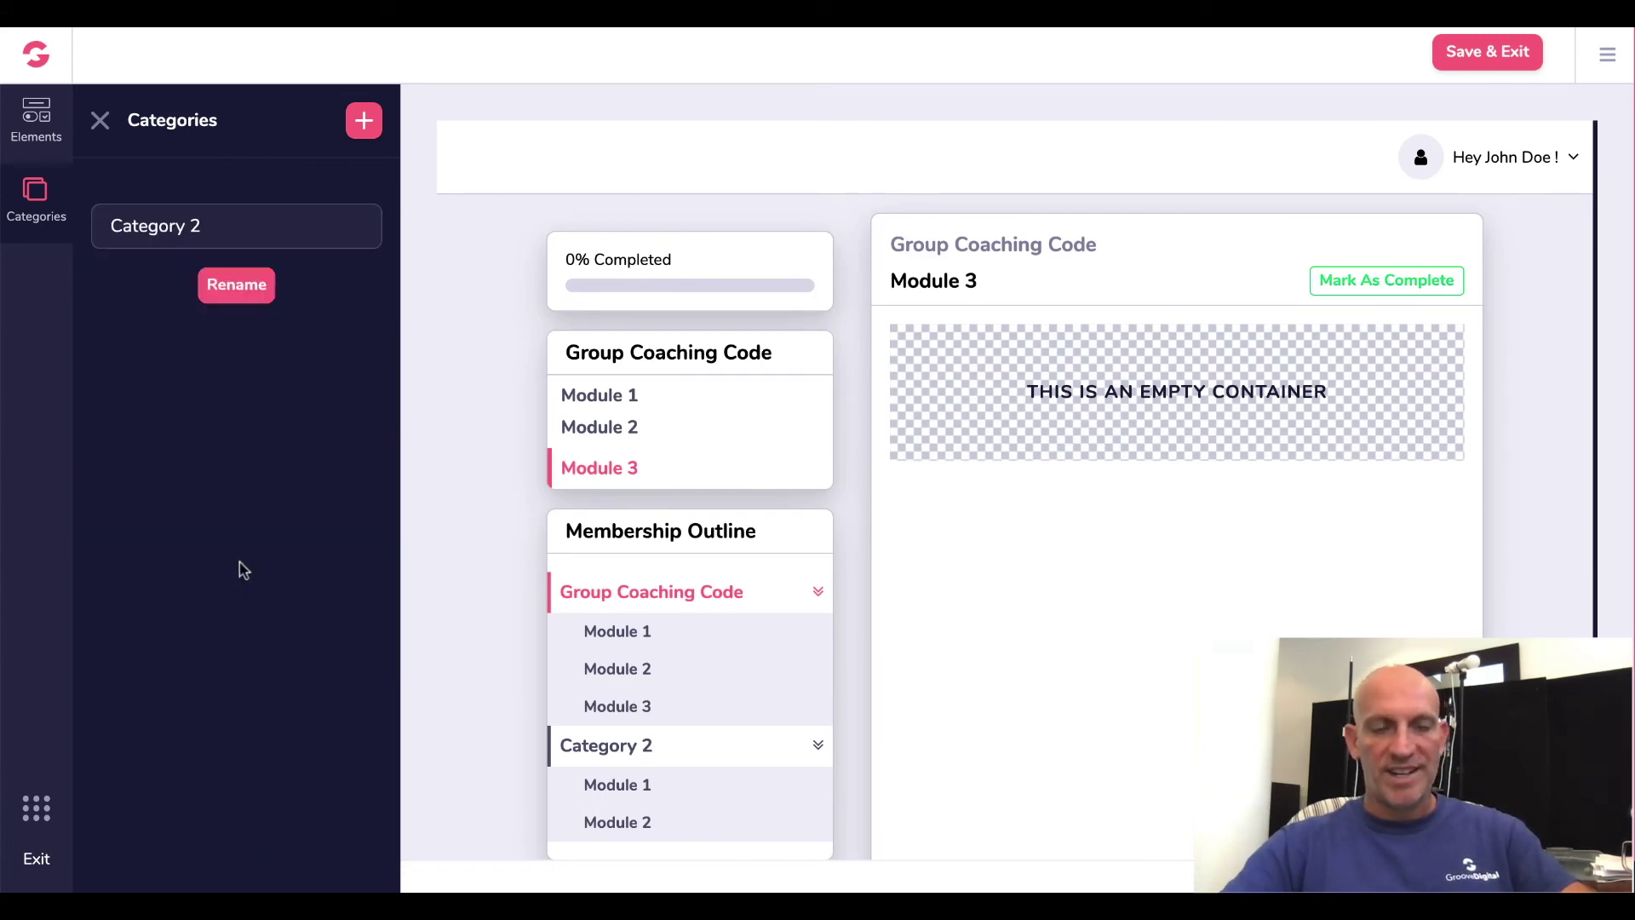
double_click(179, 225)
text(Product)
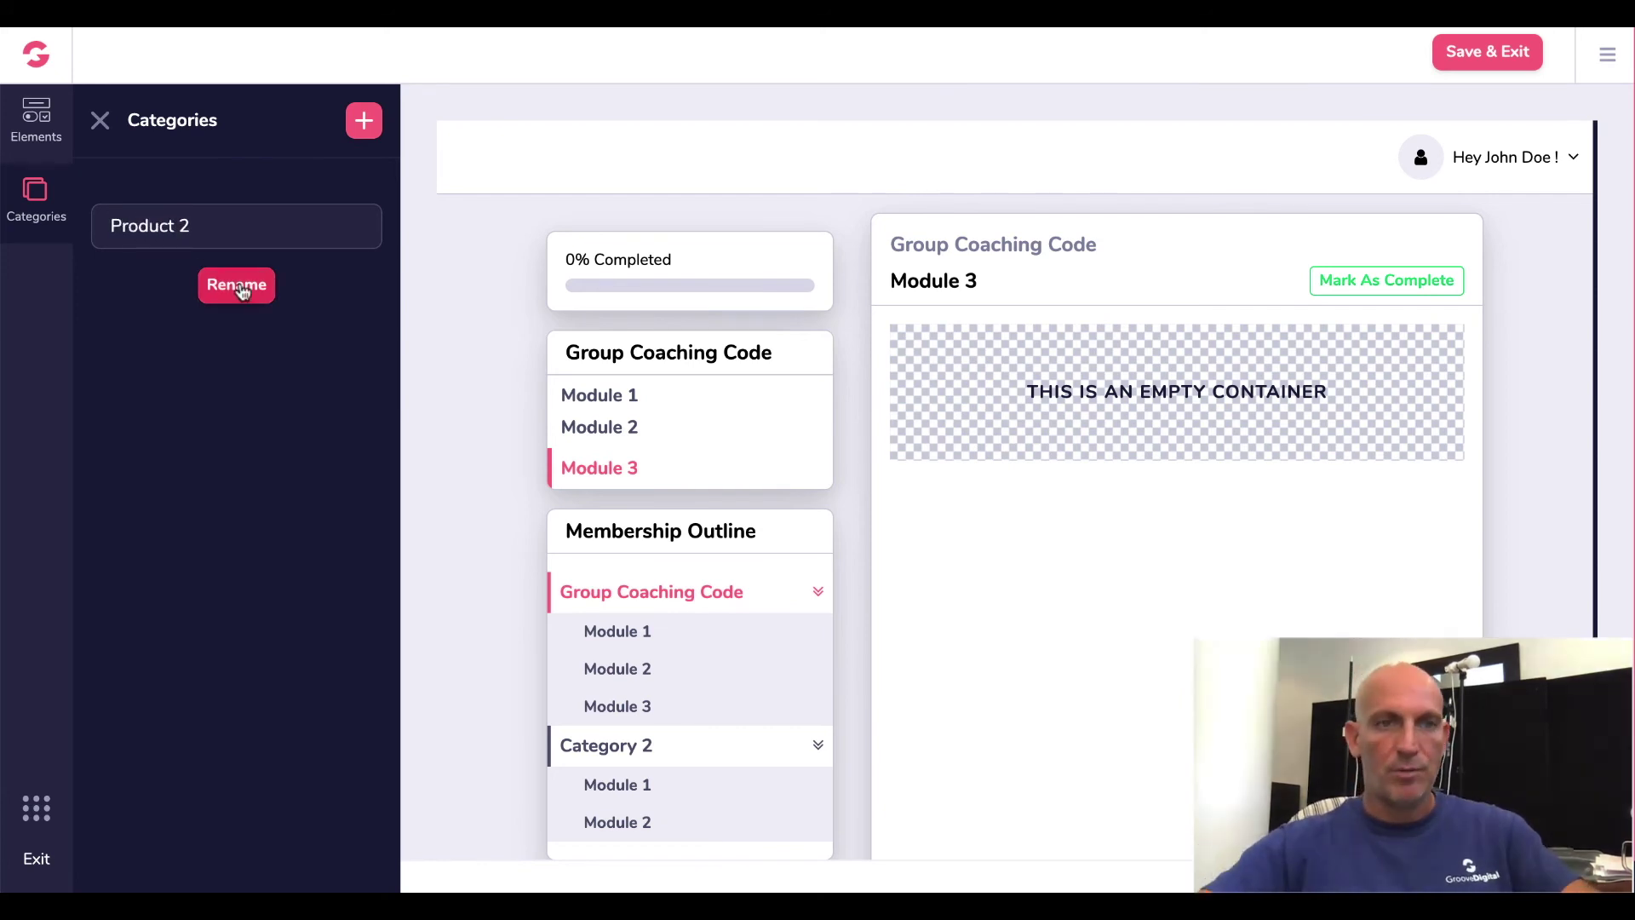
click(236, 285)
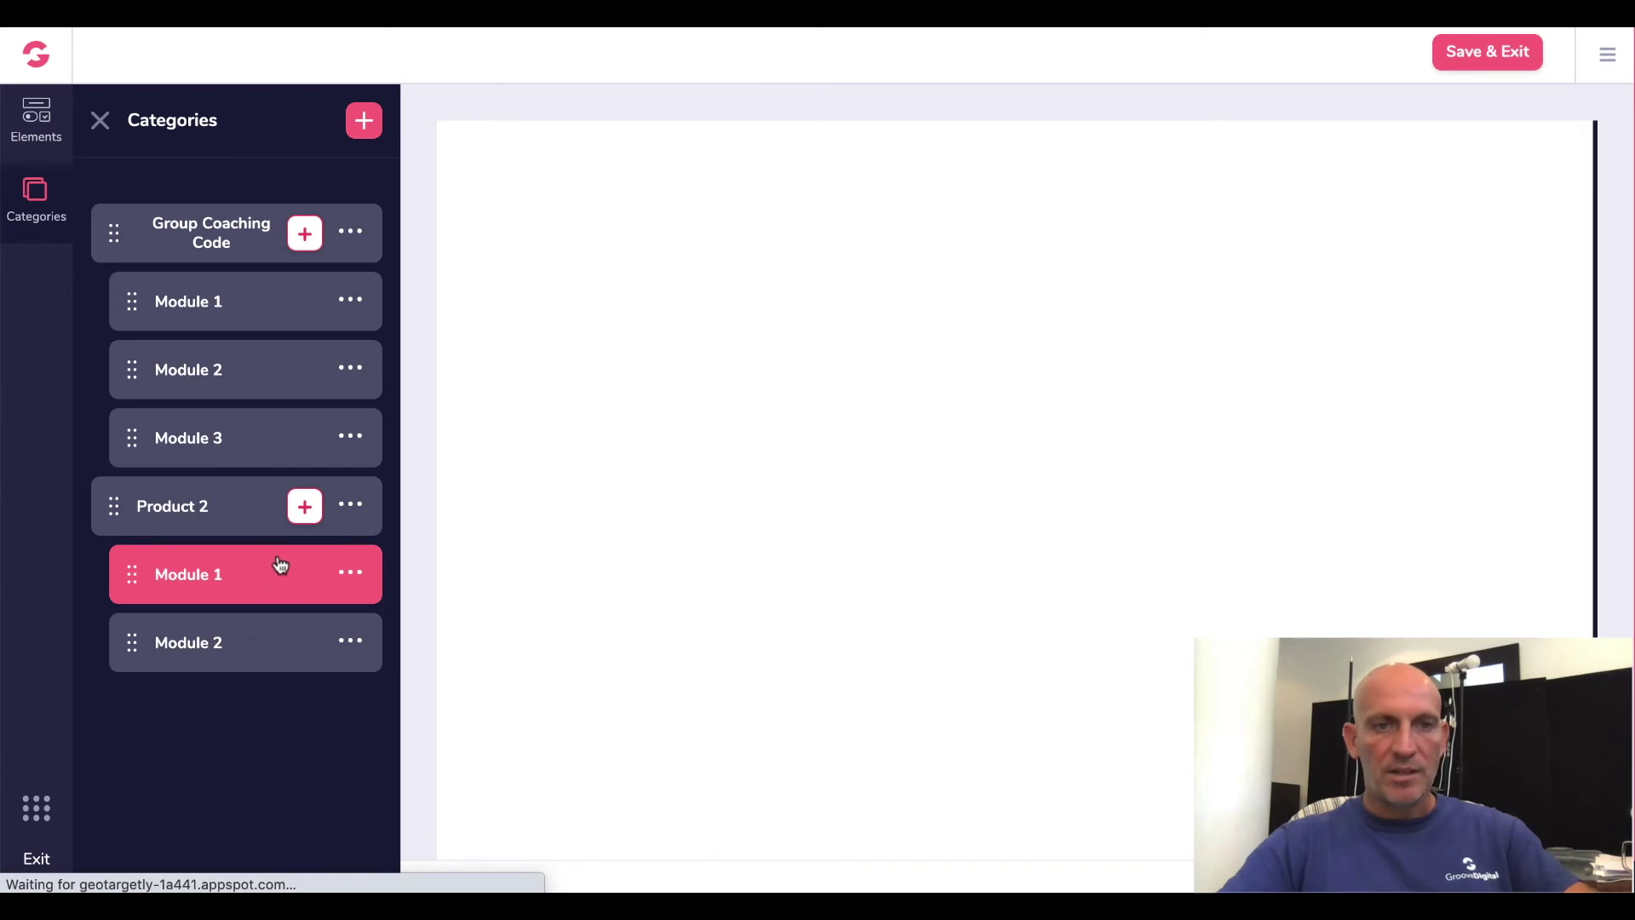
Add Module 3 and Module 4 chapters under Product 2
click(305, 506)
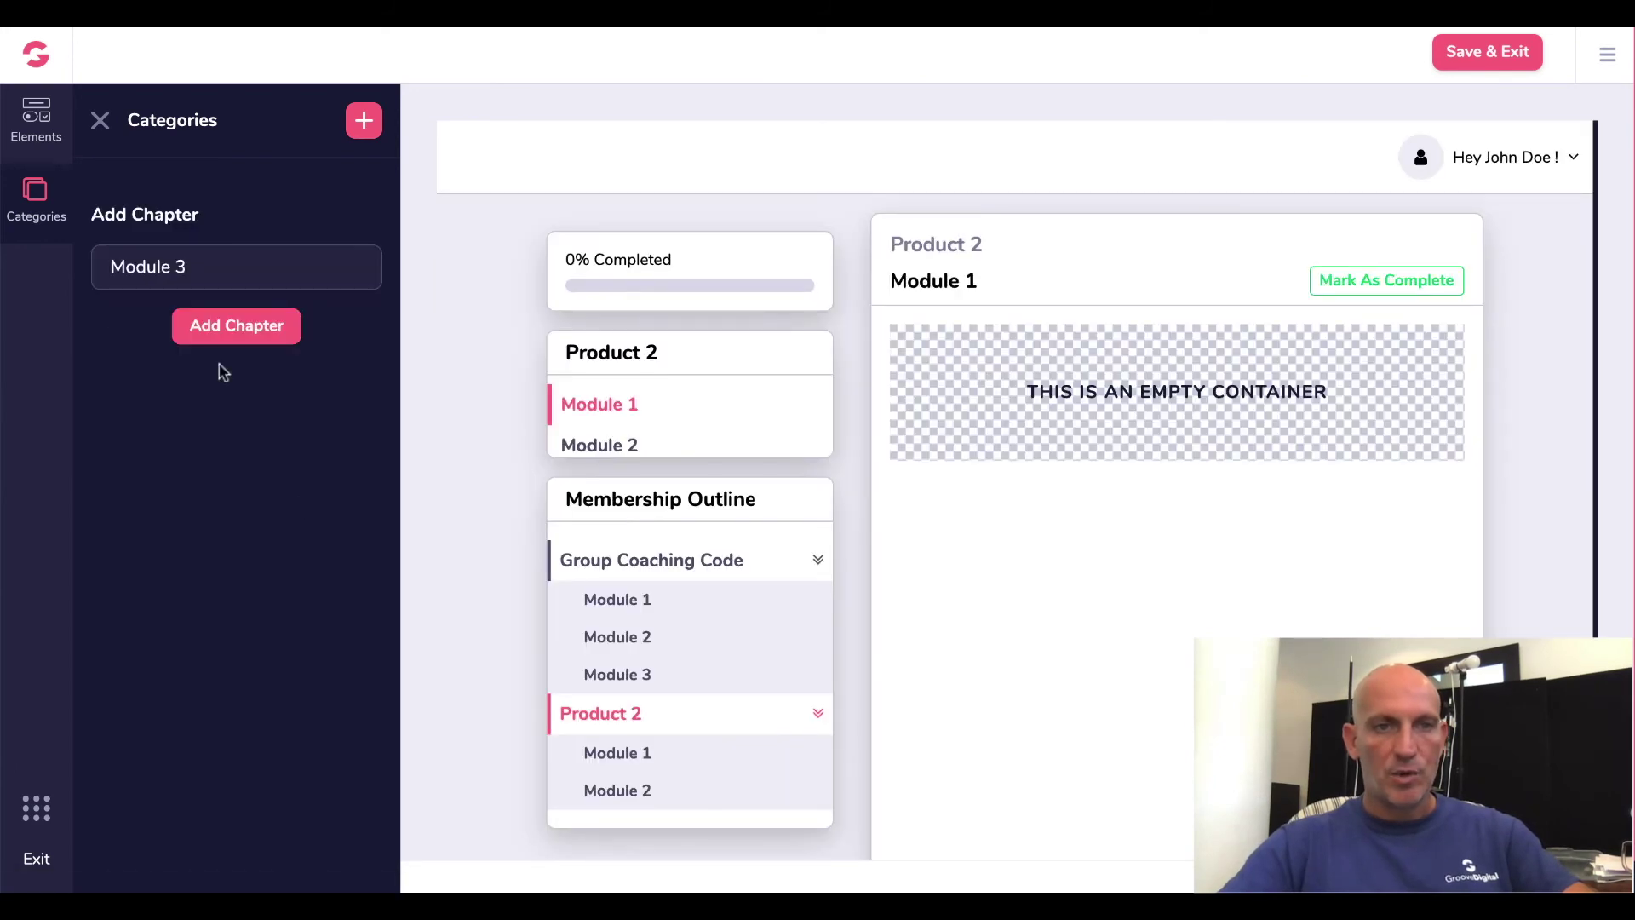
click(230, 325)
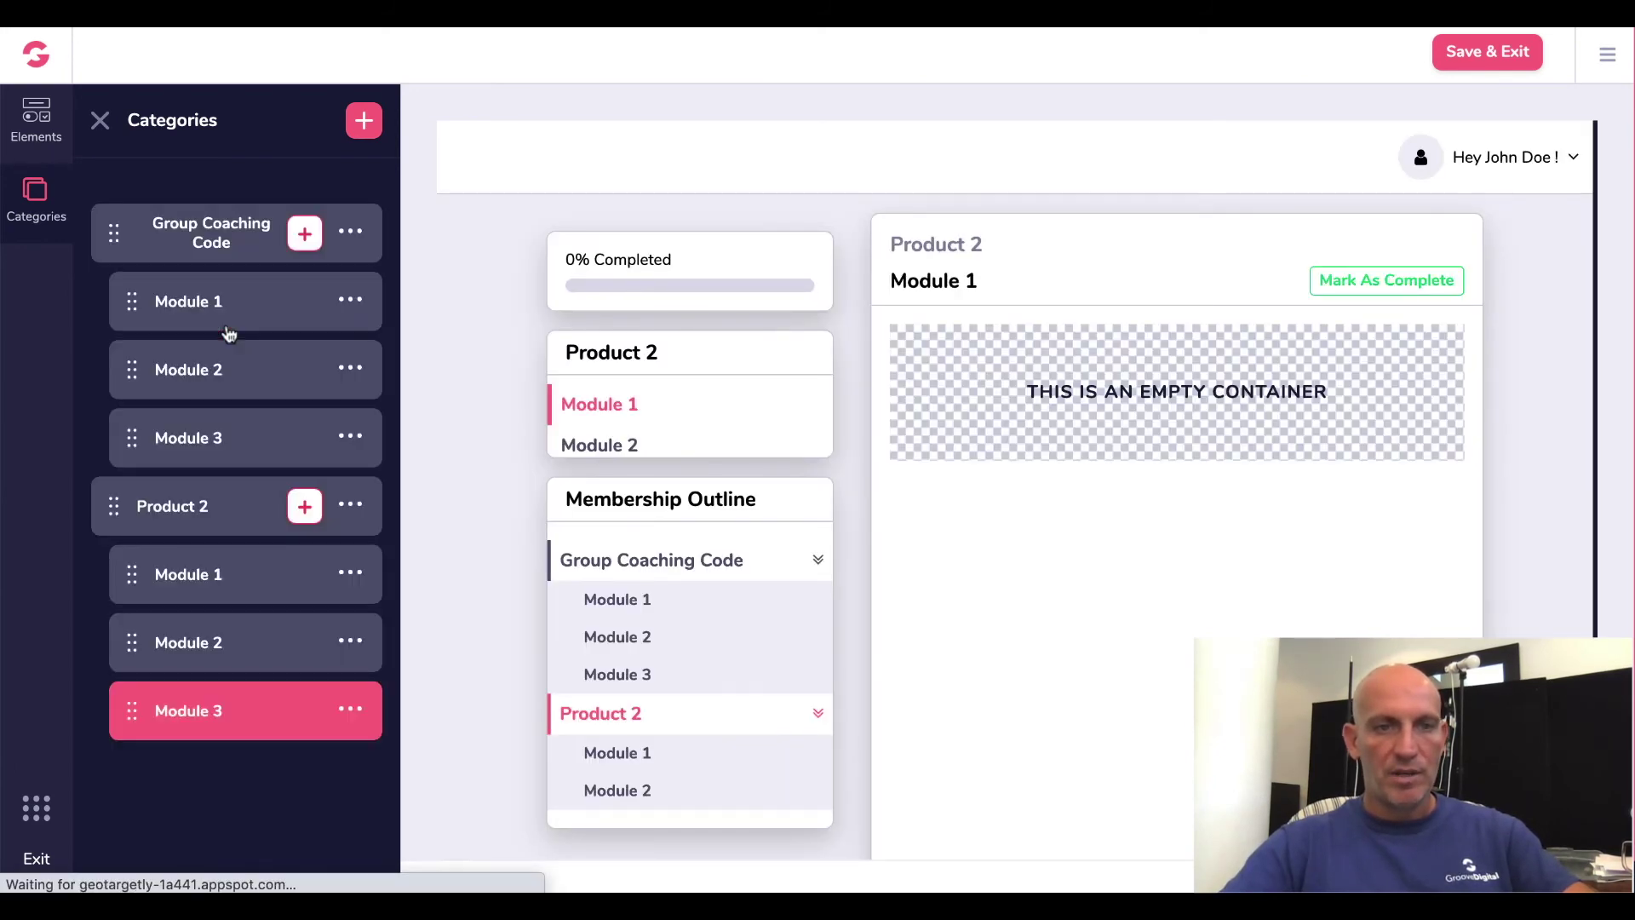
click(305, 506)
click(187, 266)
key(BackSpace)
text(4)
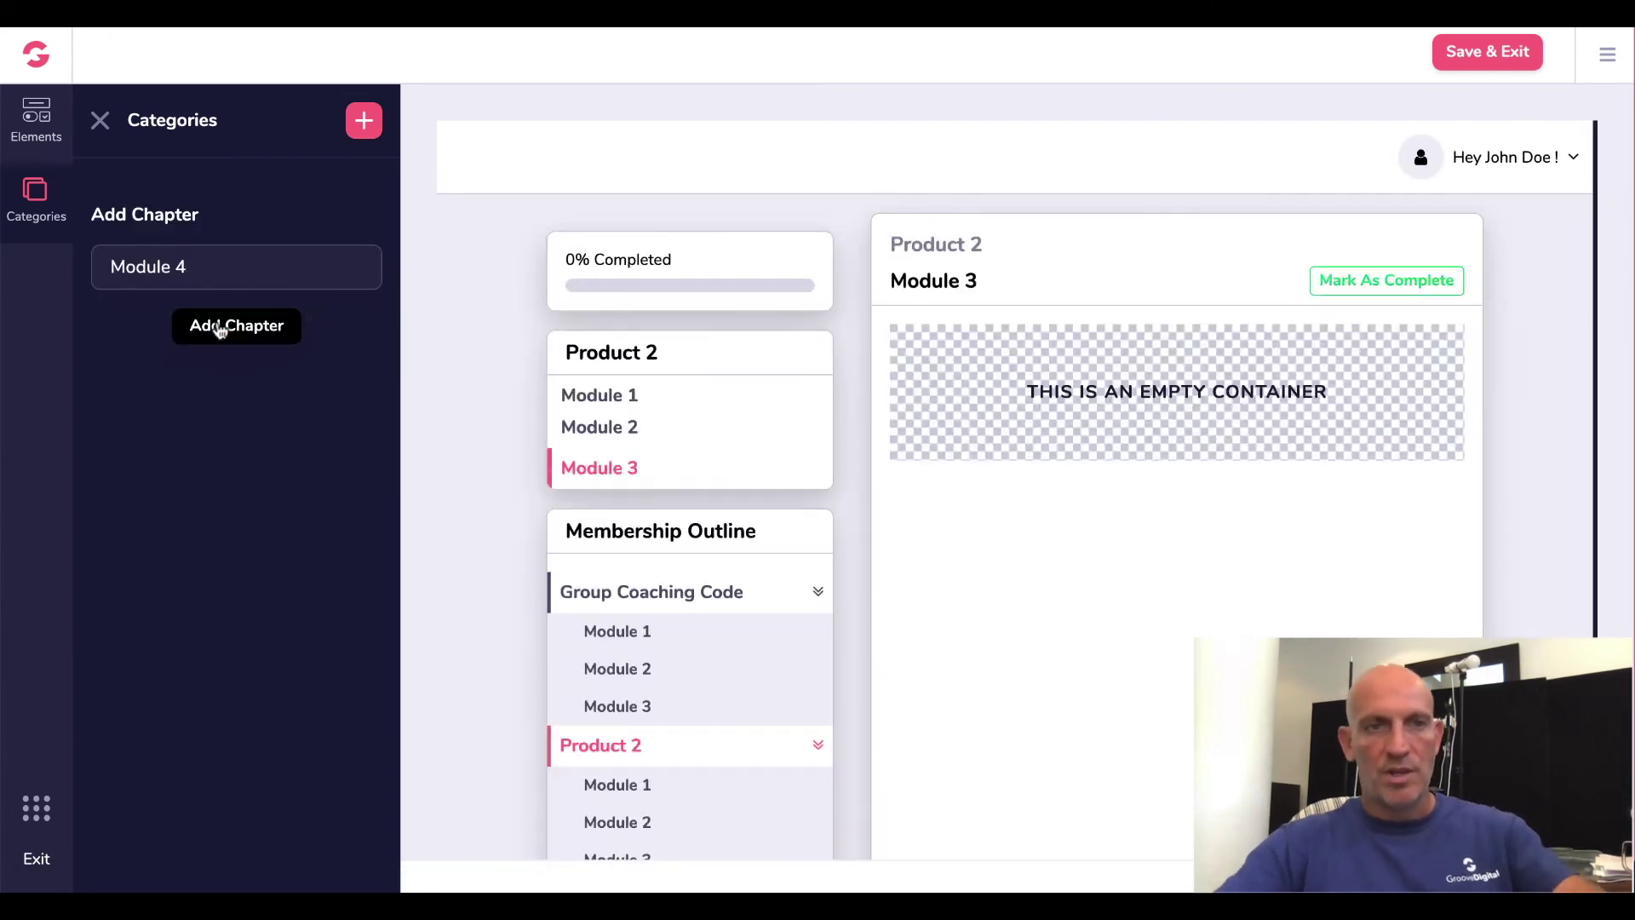
click(220, 327)
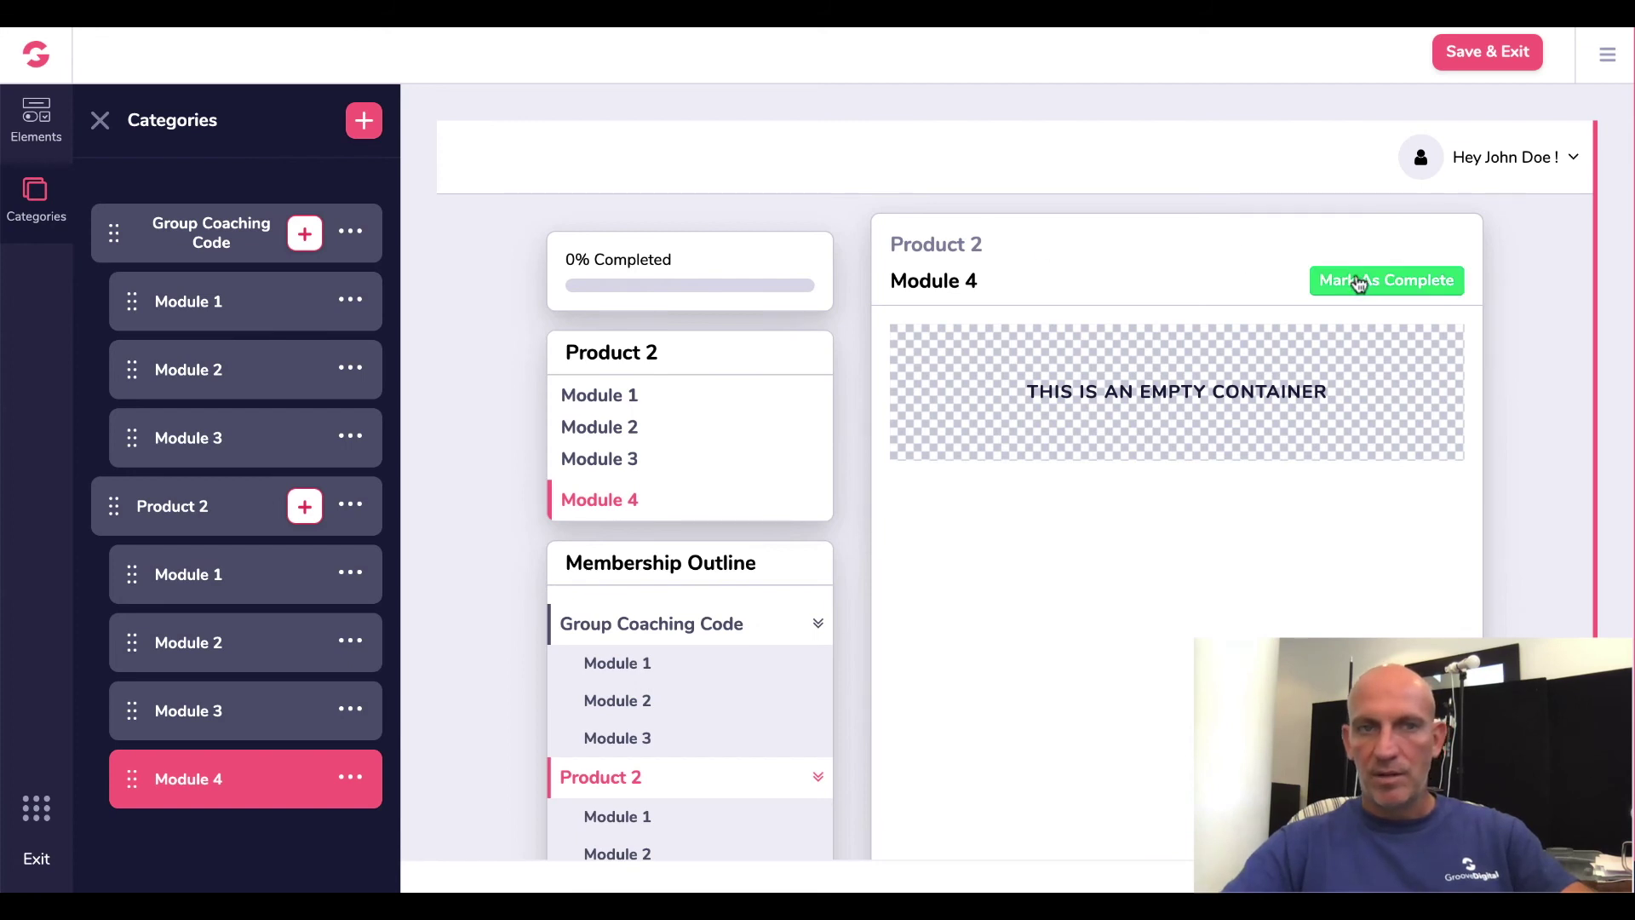
Close the category tree and scroll the builder preview to Module 4's empty content area
click(100, 124)
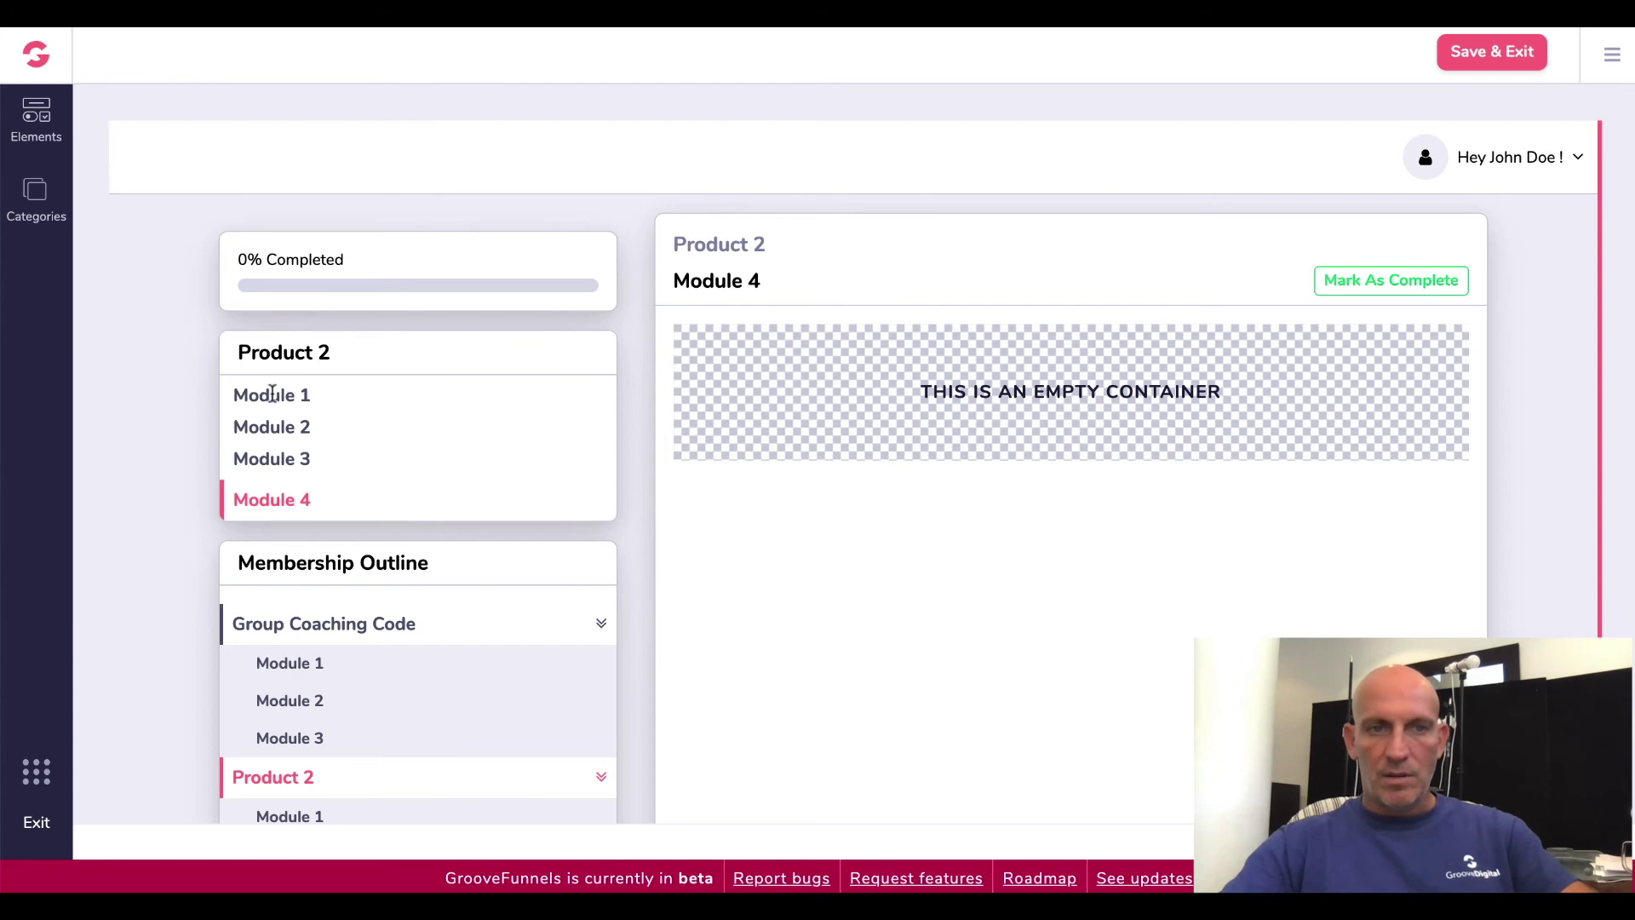
scroll(273, 394, down, 2)
scroll(273, 394, up, 2)
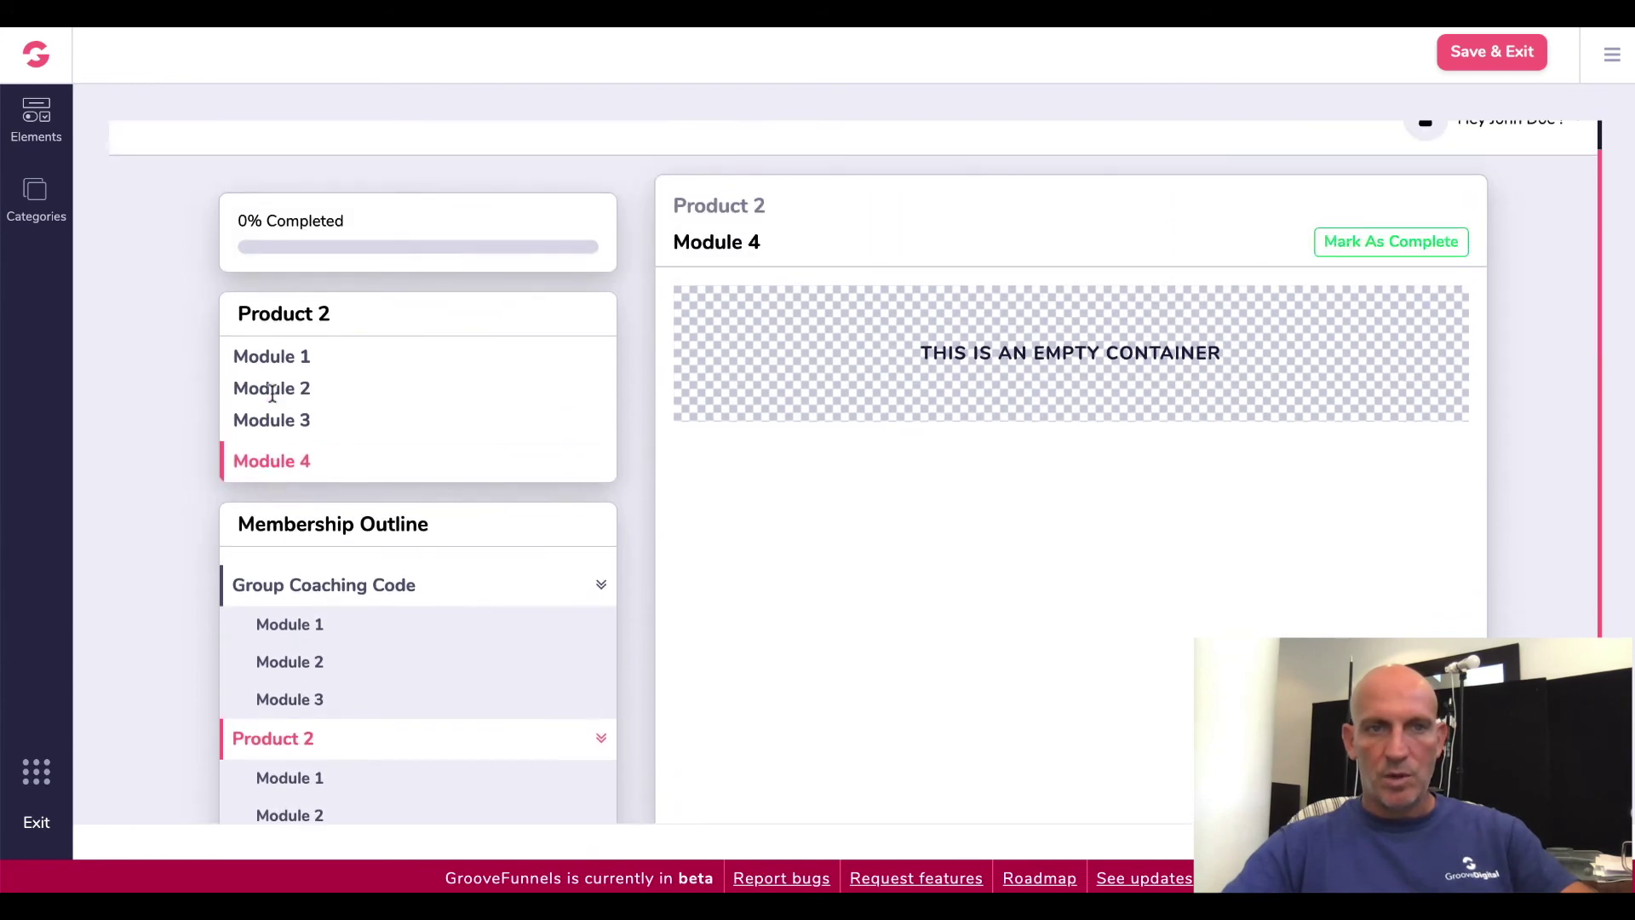
scroll(320, 504, down, 2)
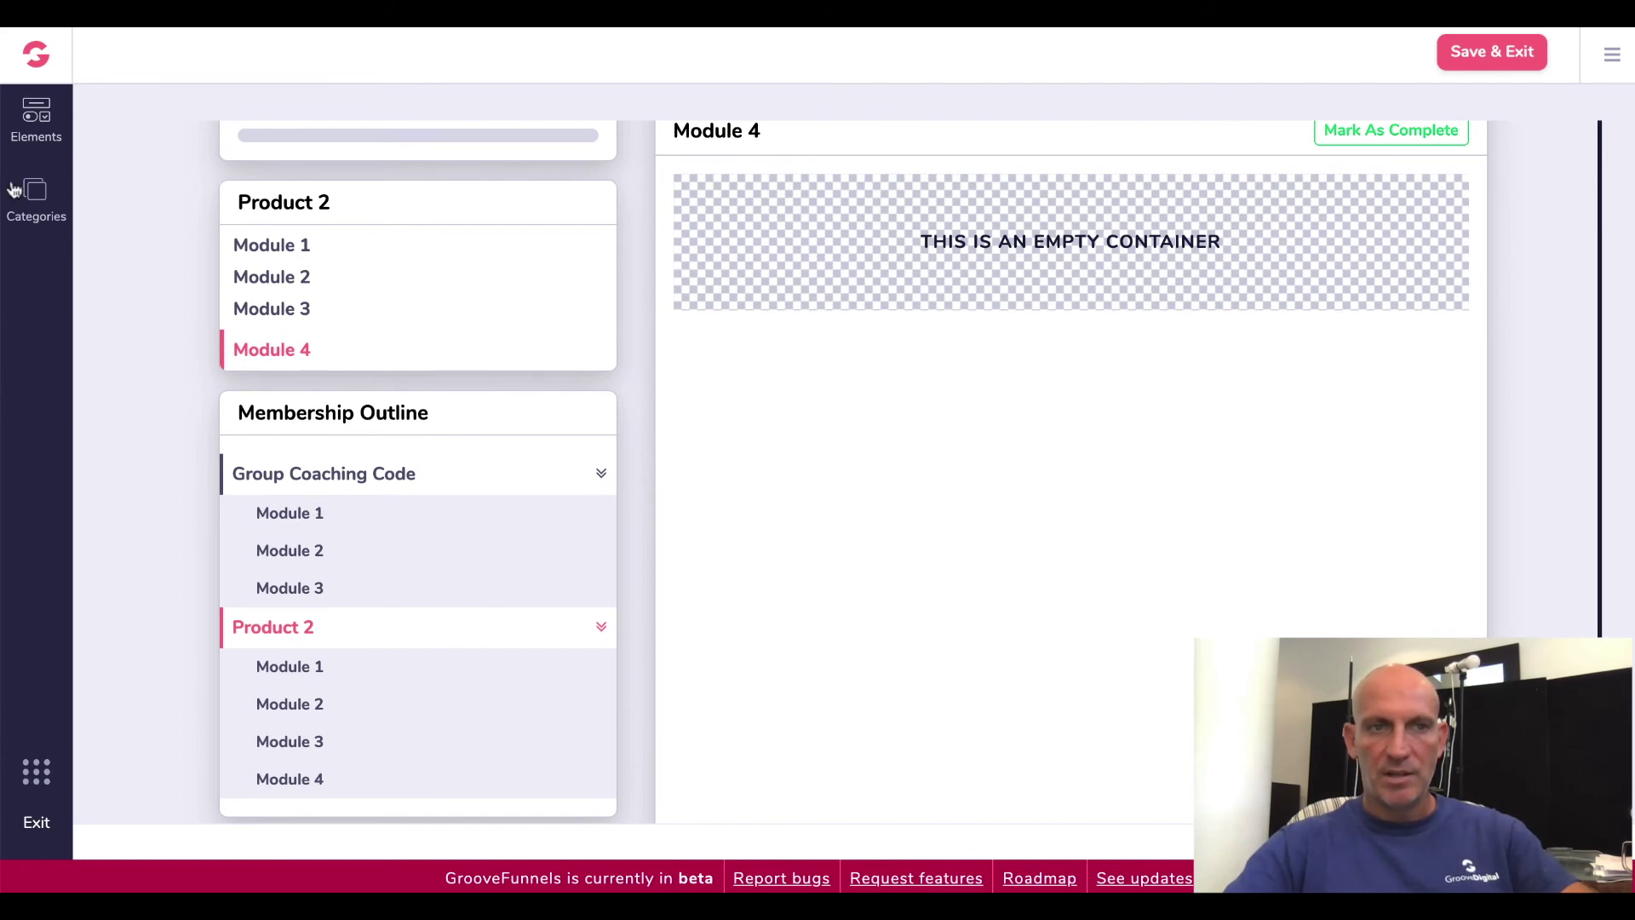
click(35, 205)
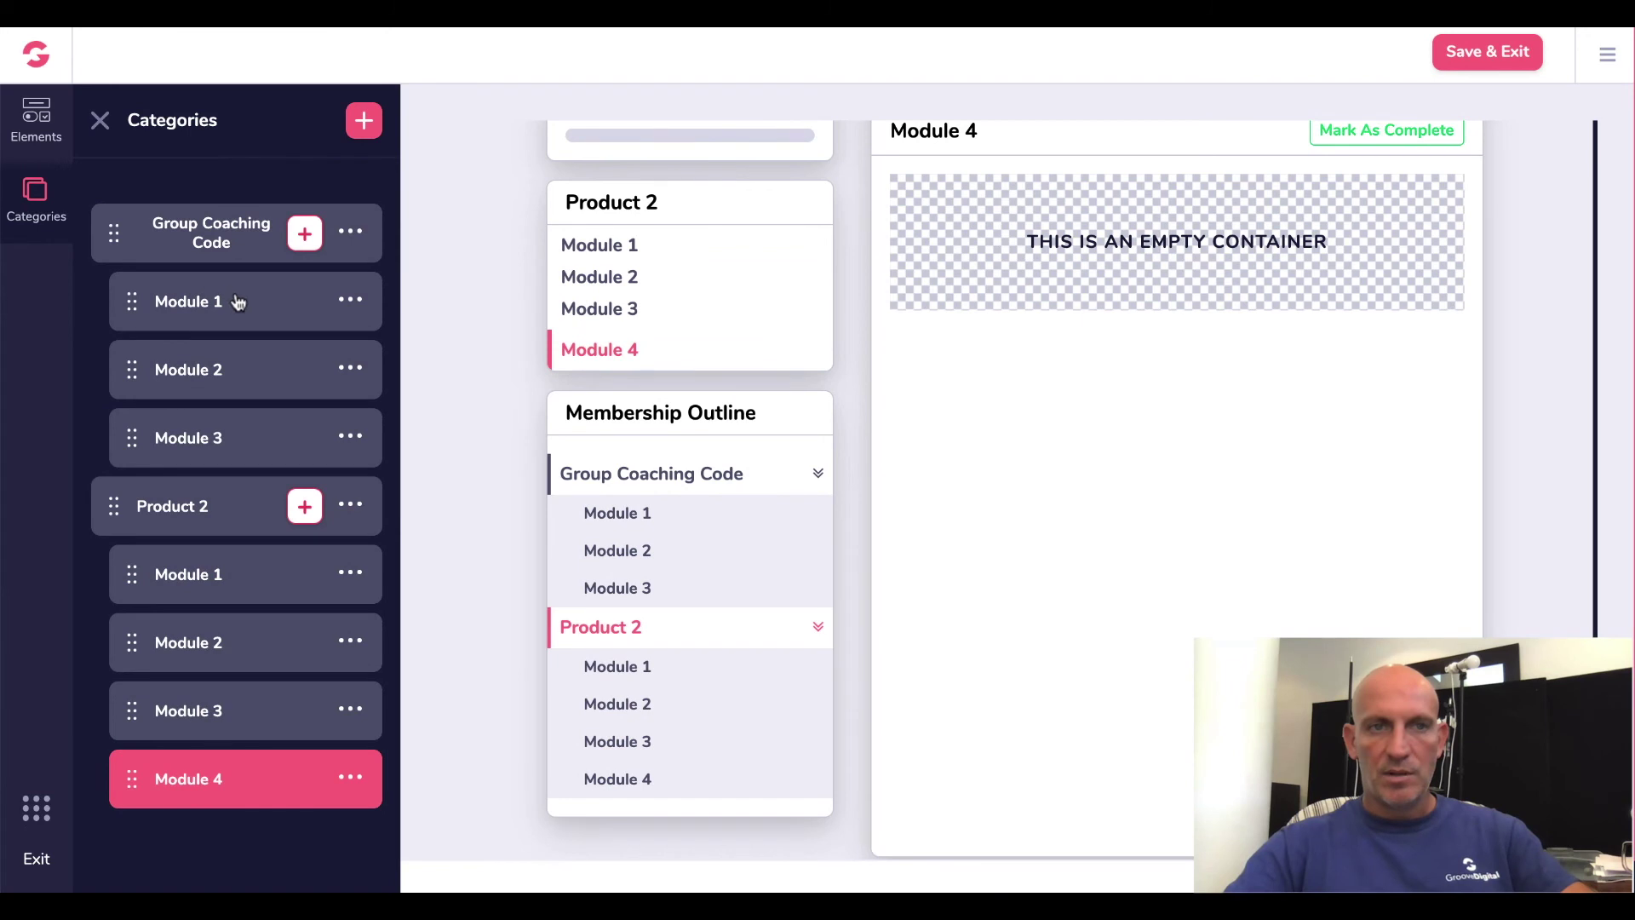
click(202, 245)
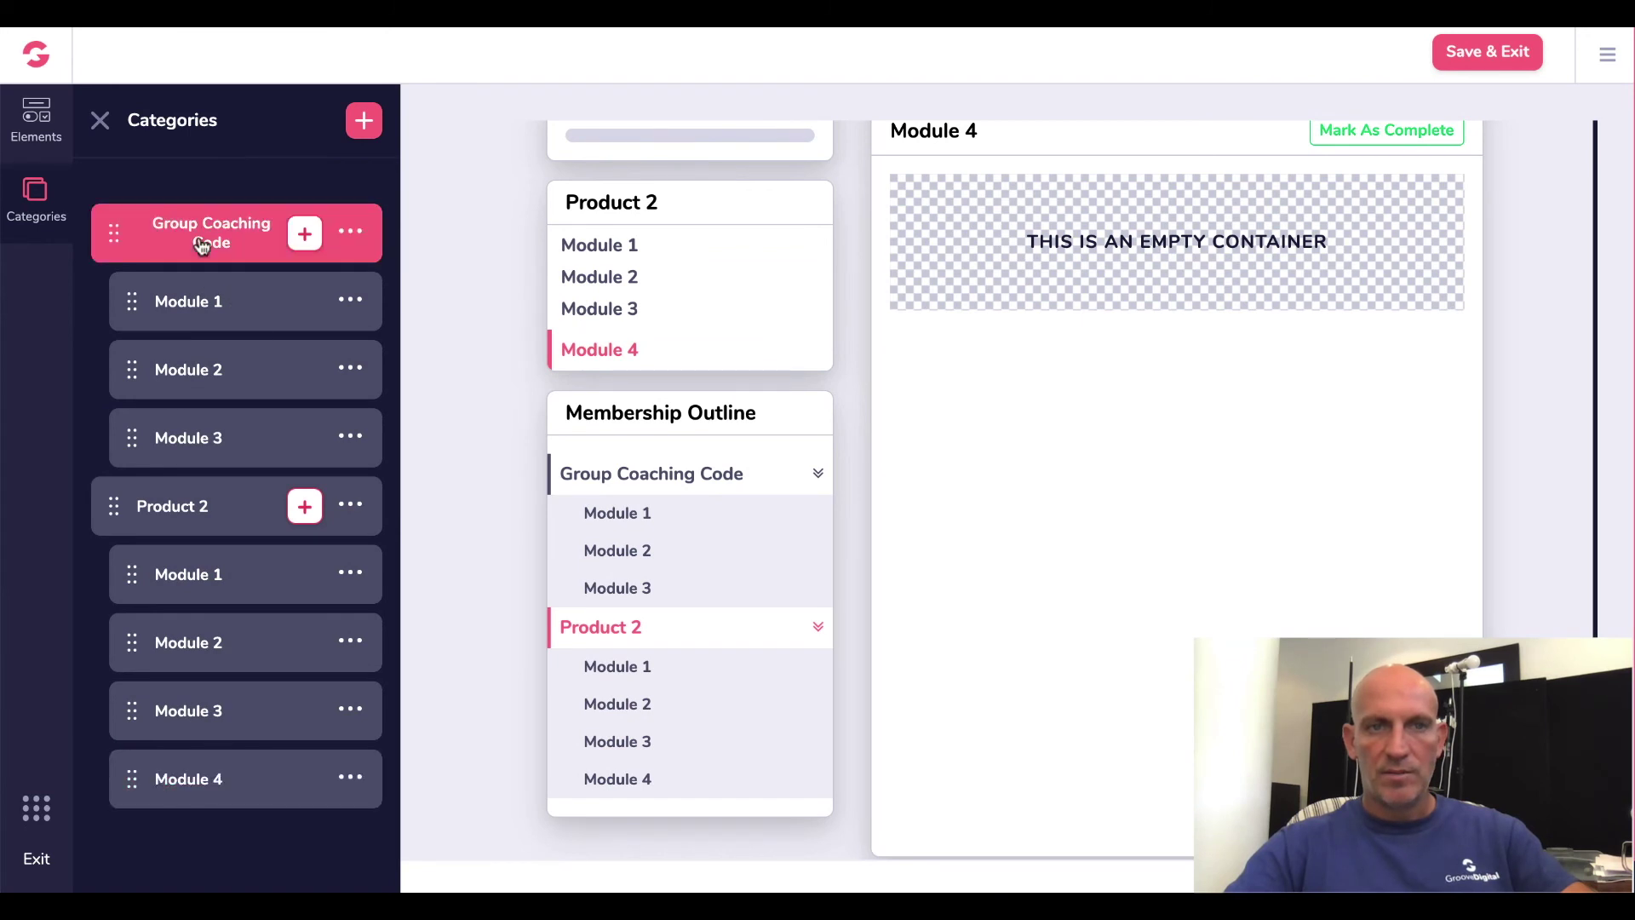
click(100, 126)
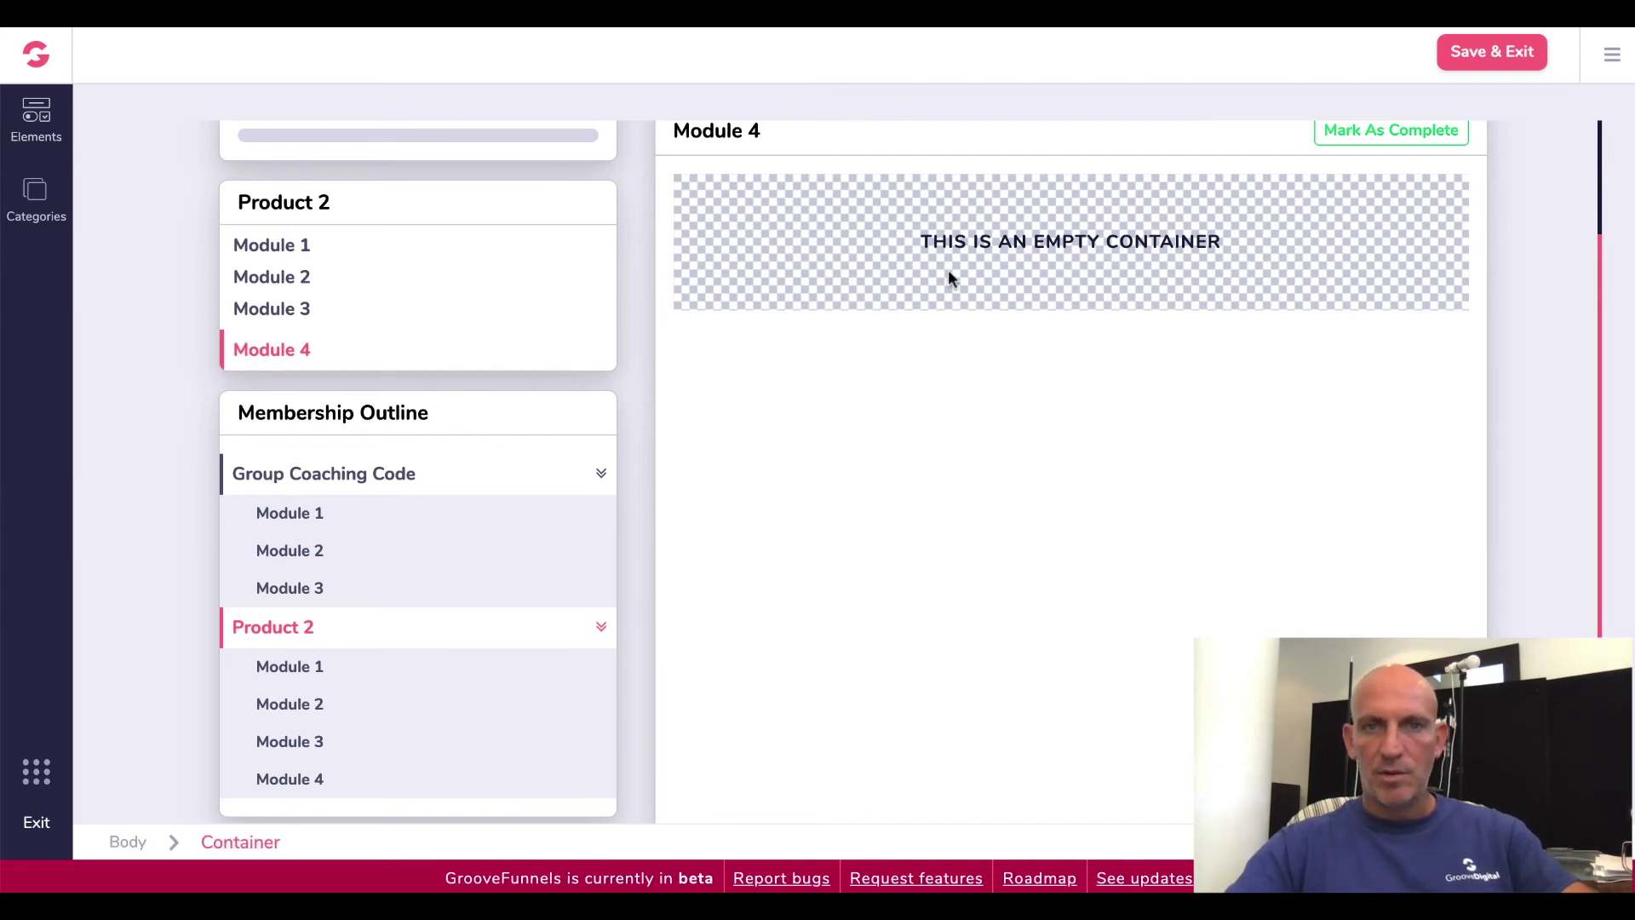
scroll(915, 392, up, 2)
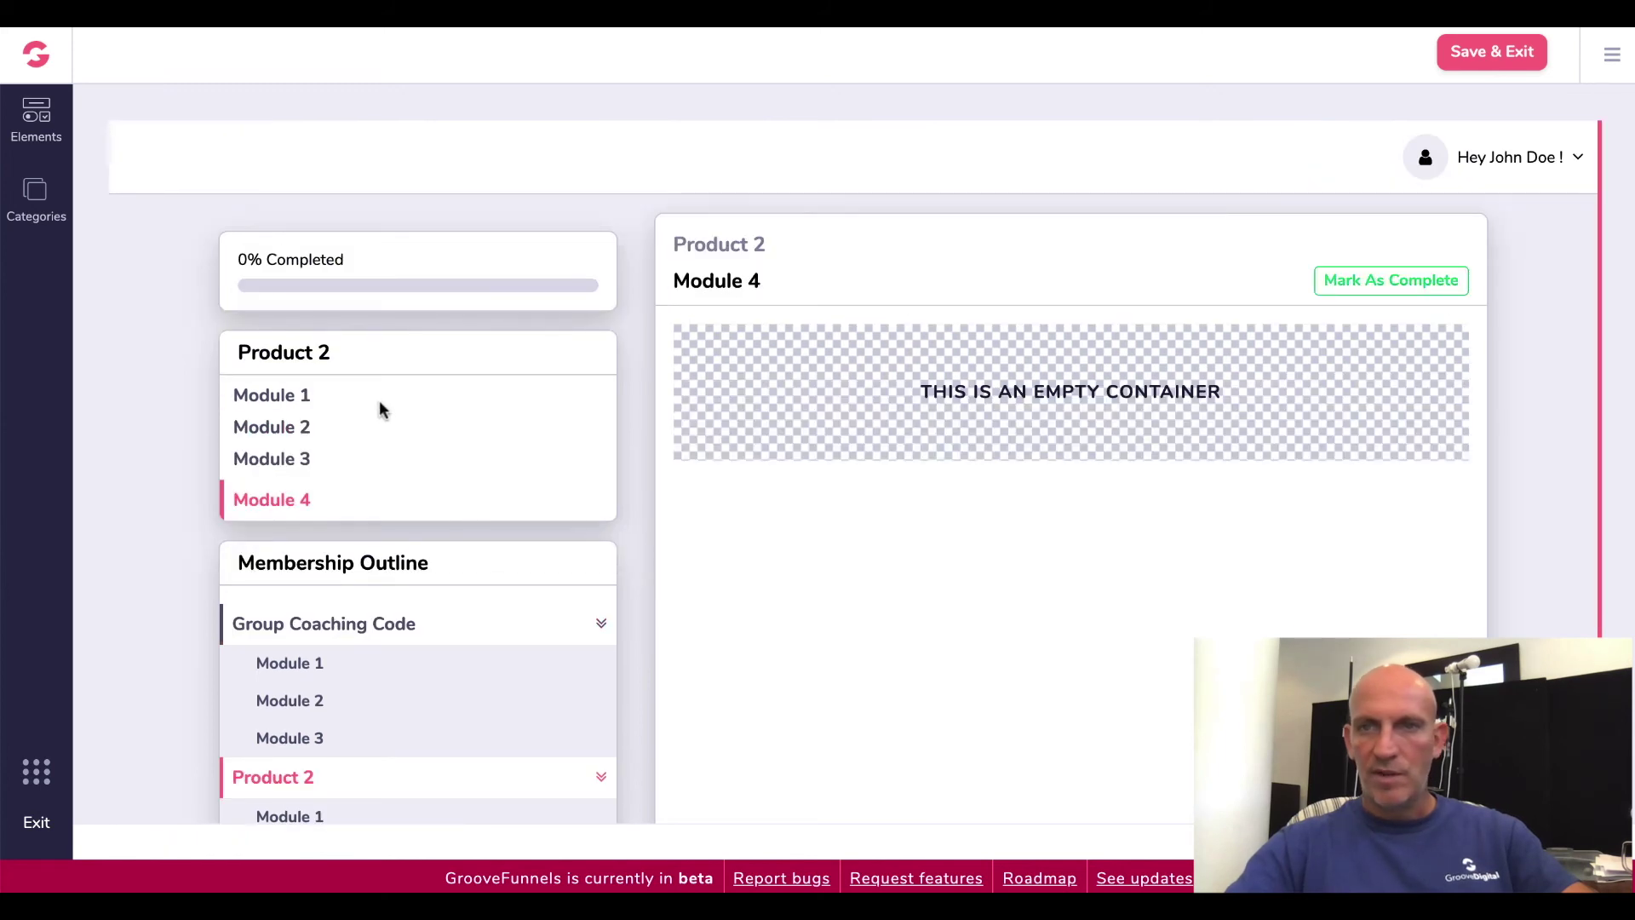
Select Module 4's empty container and turn on expert mode
click(971, 368)
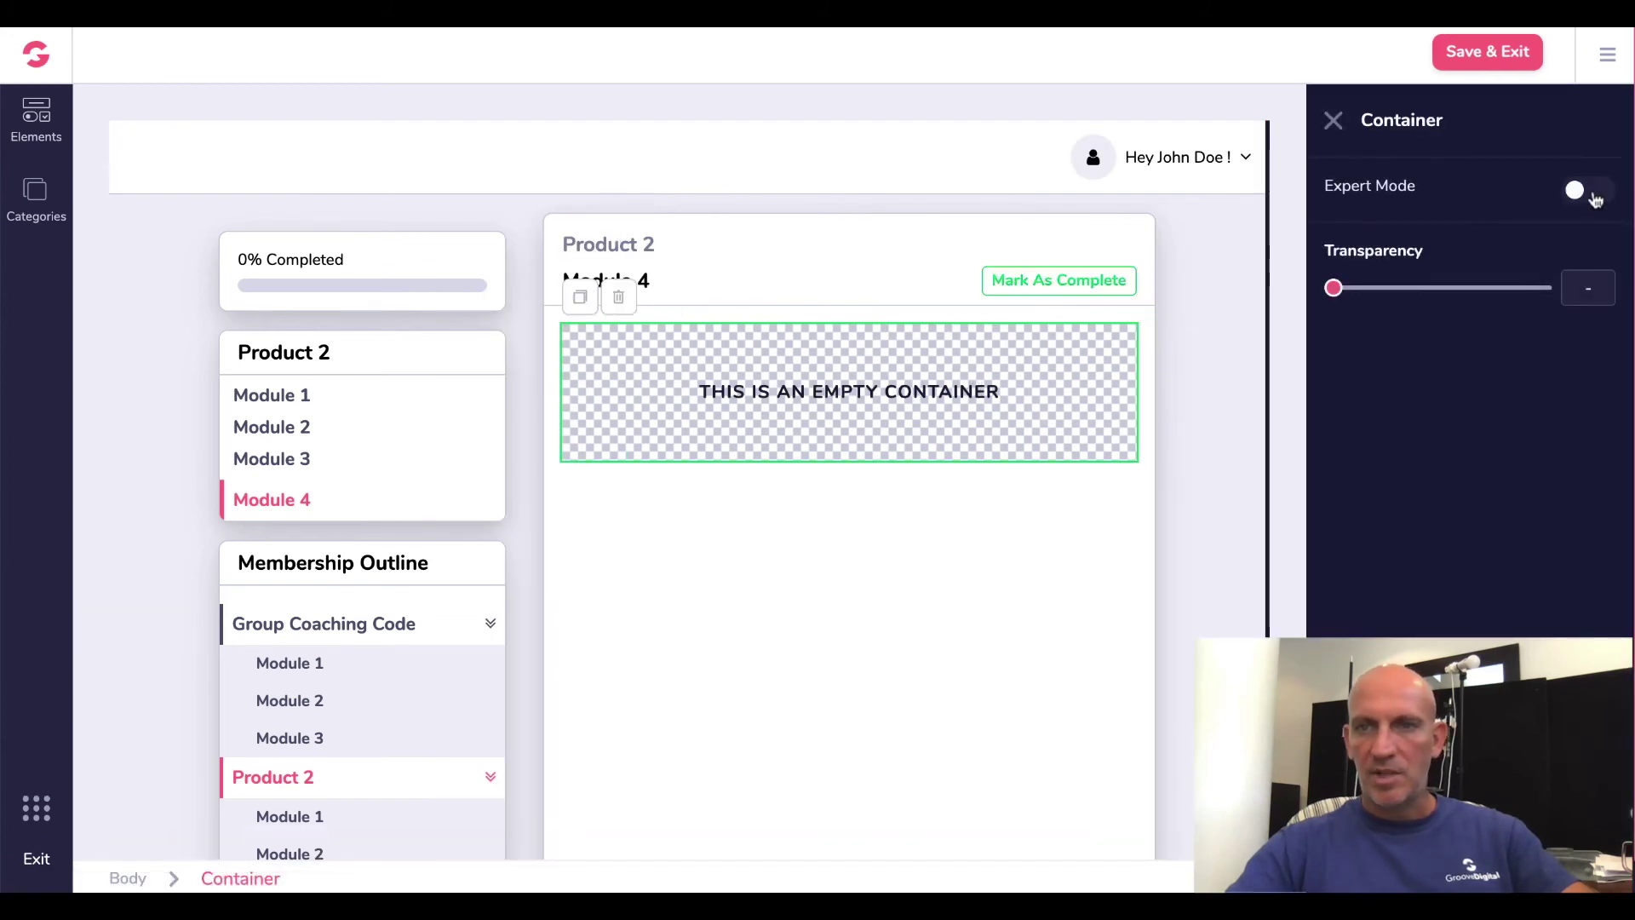
click(1588, 193)
click(36, 119)
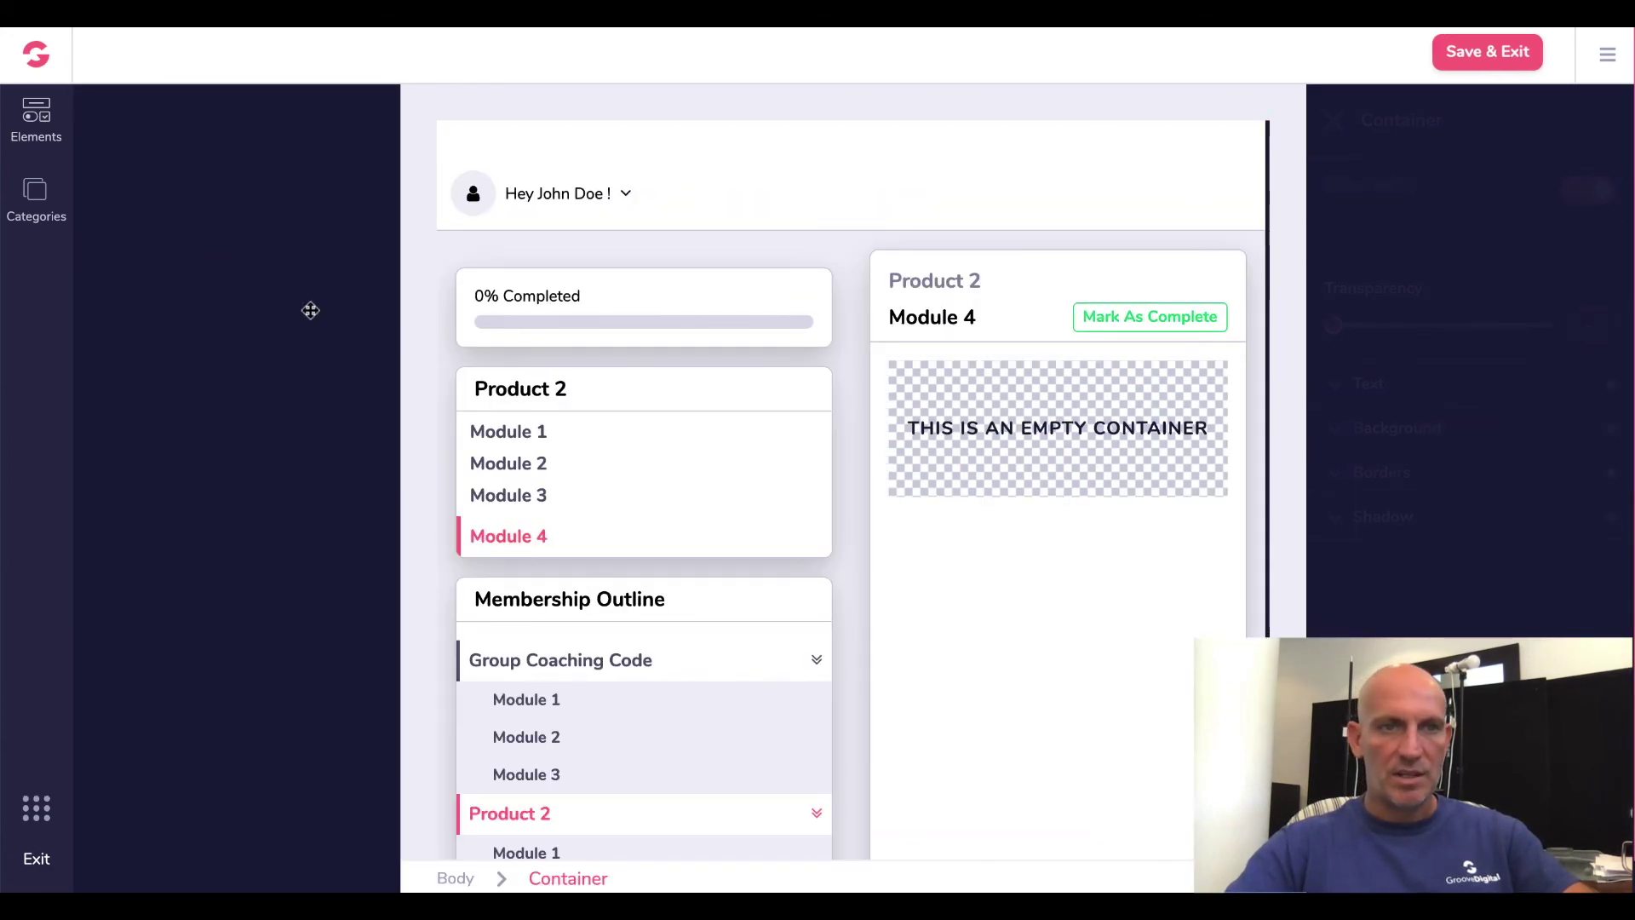
Drop a Text block and a Vimeo Video into the container, then save the layout
click(37, 123)
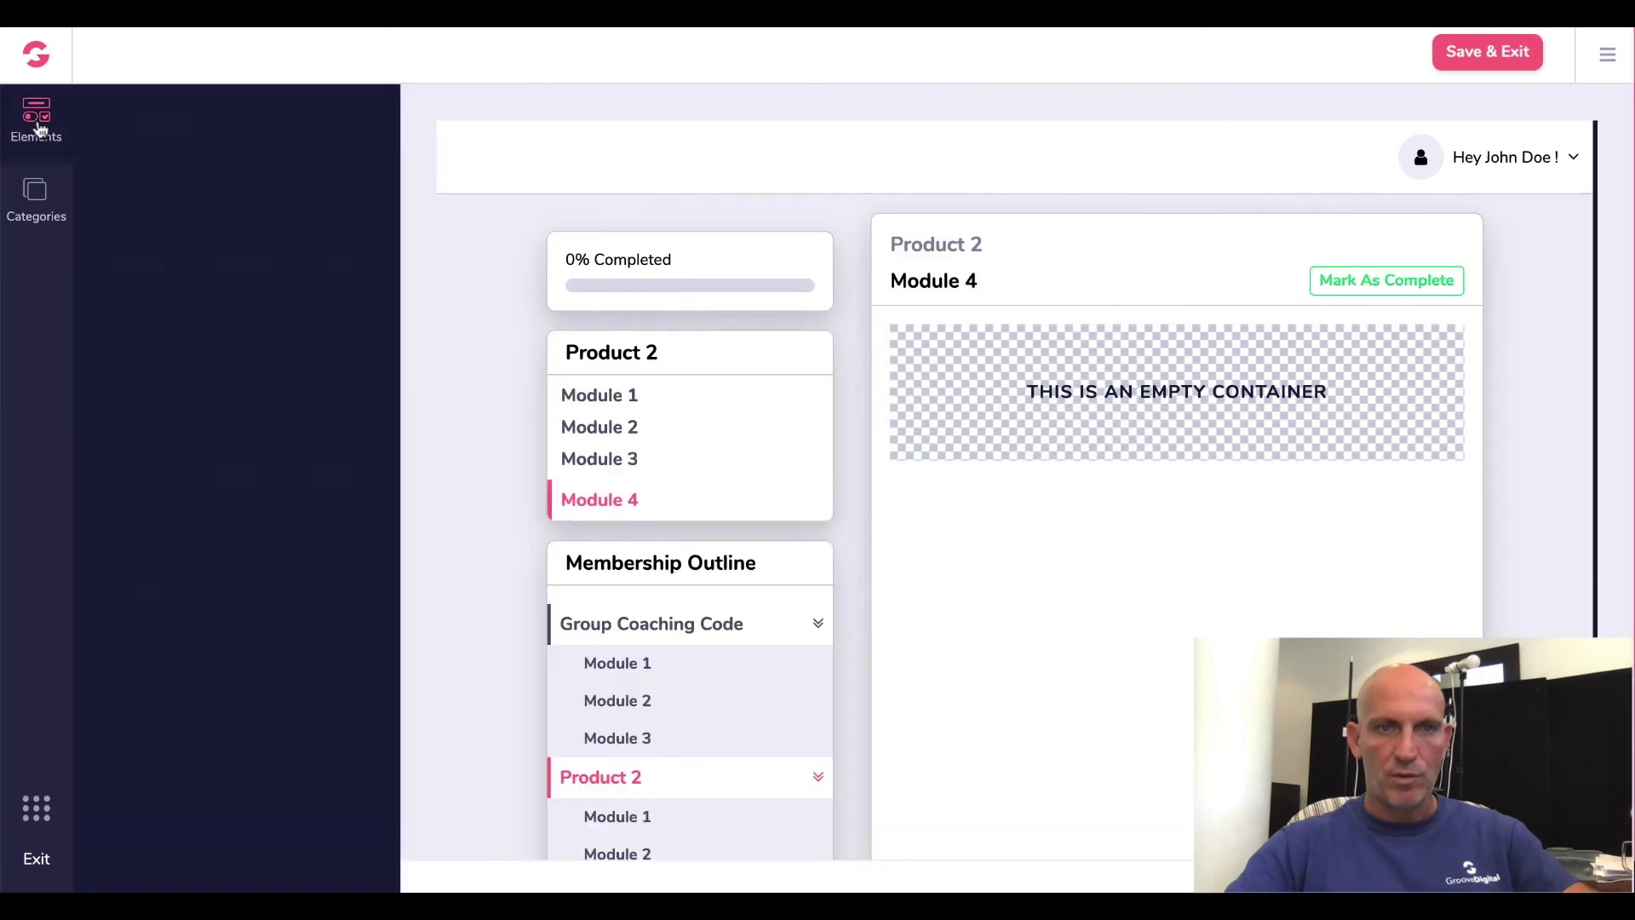
drag(173, 490, 979, 366)
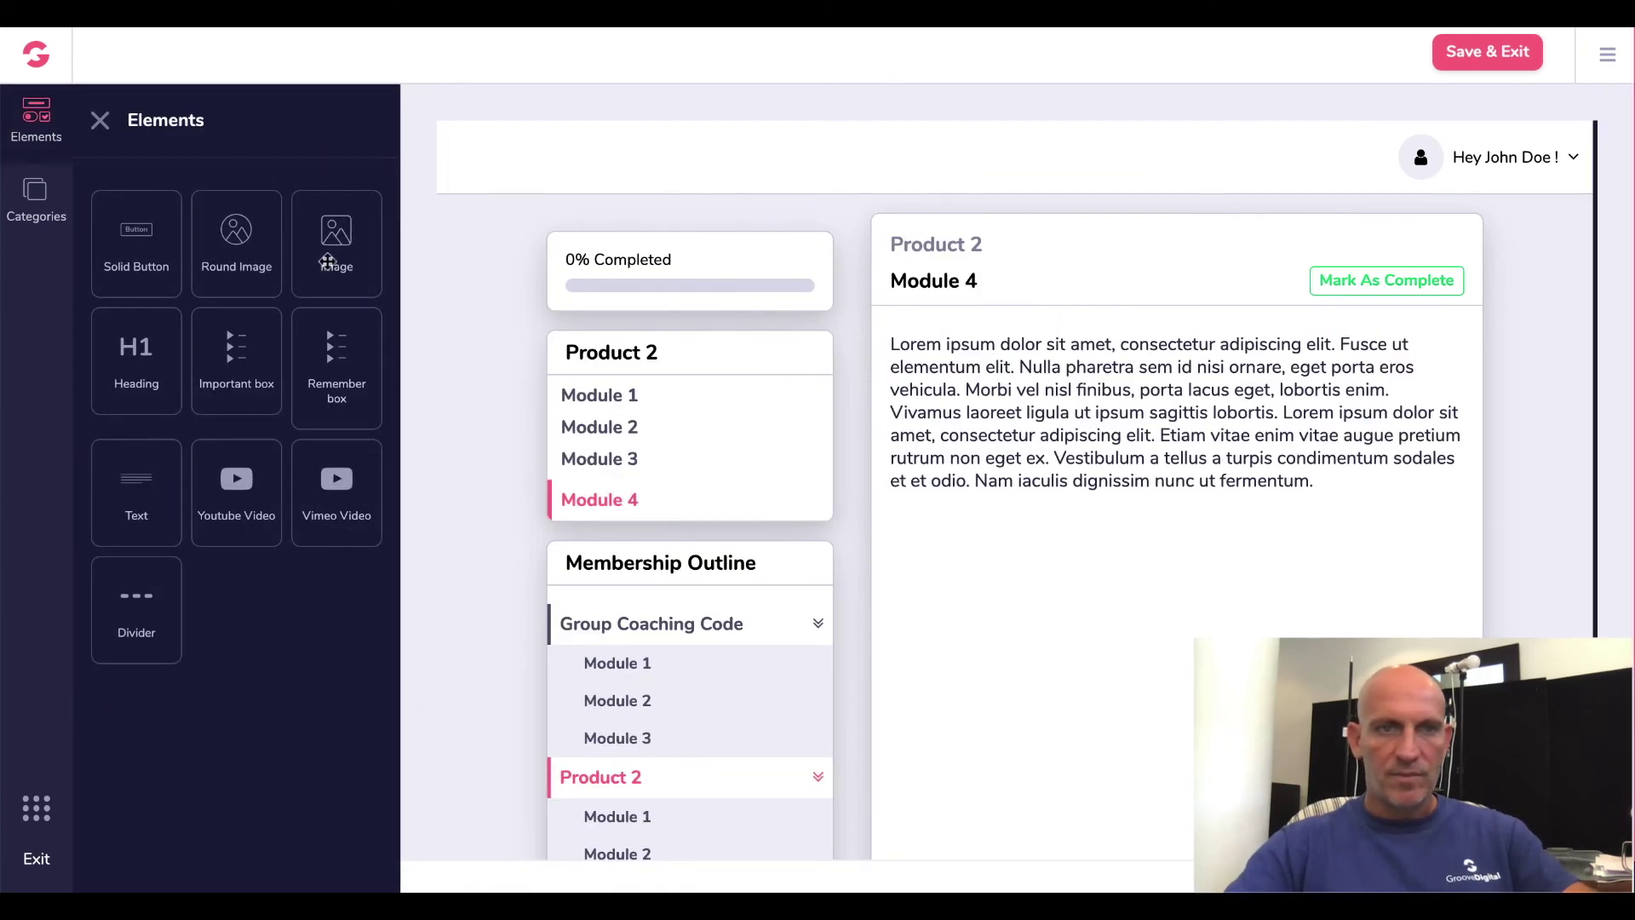
drag(336, 474, 1086, 549)
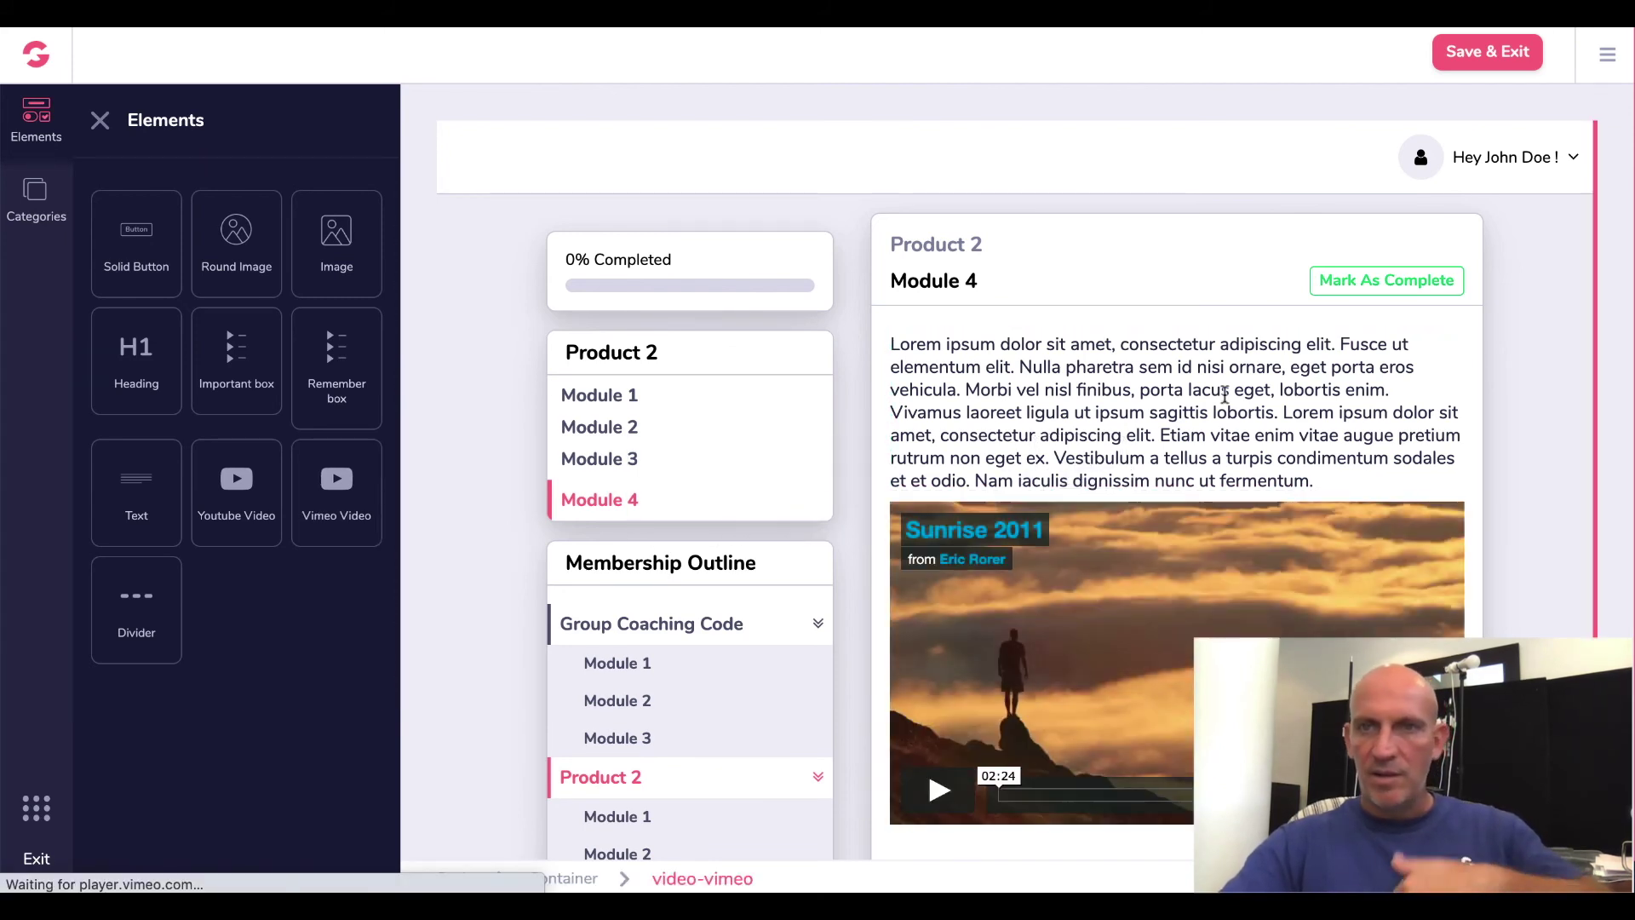
click(1054, 345)
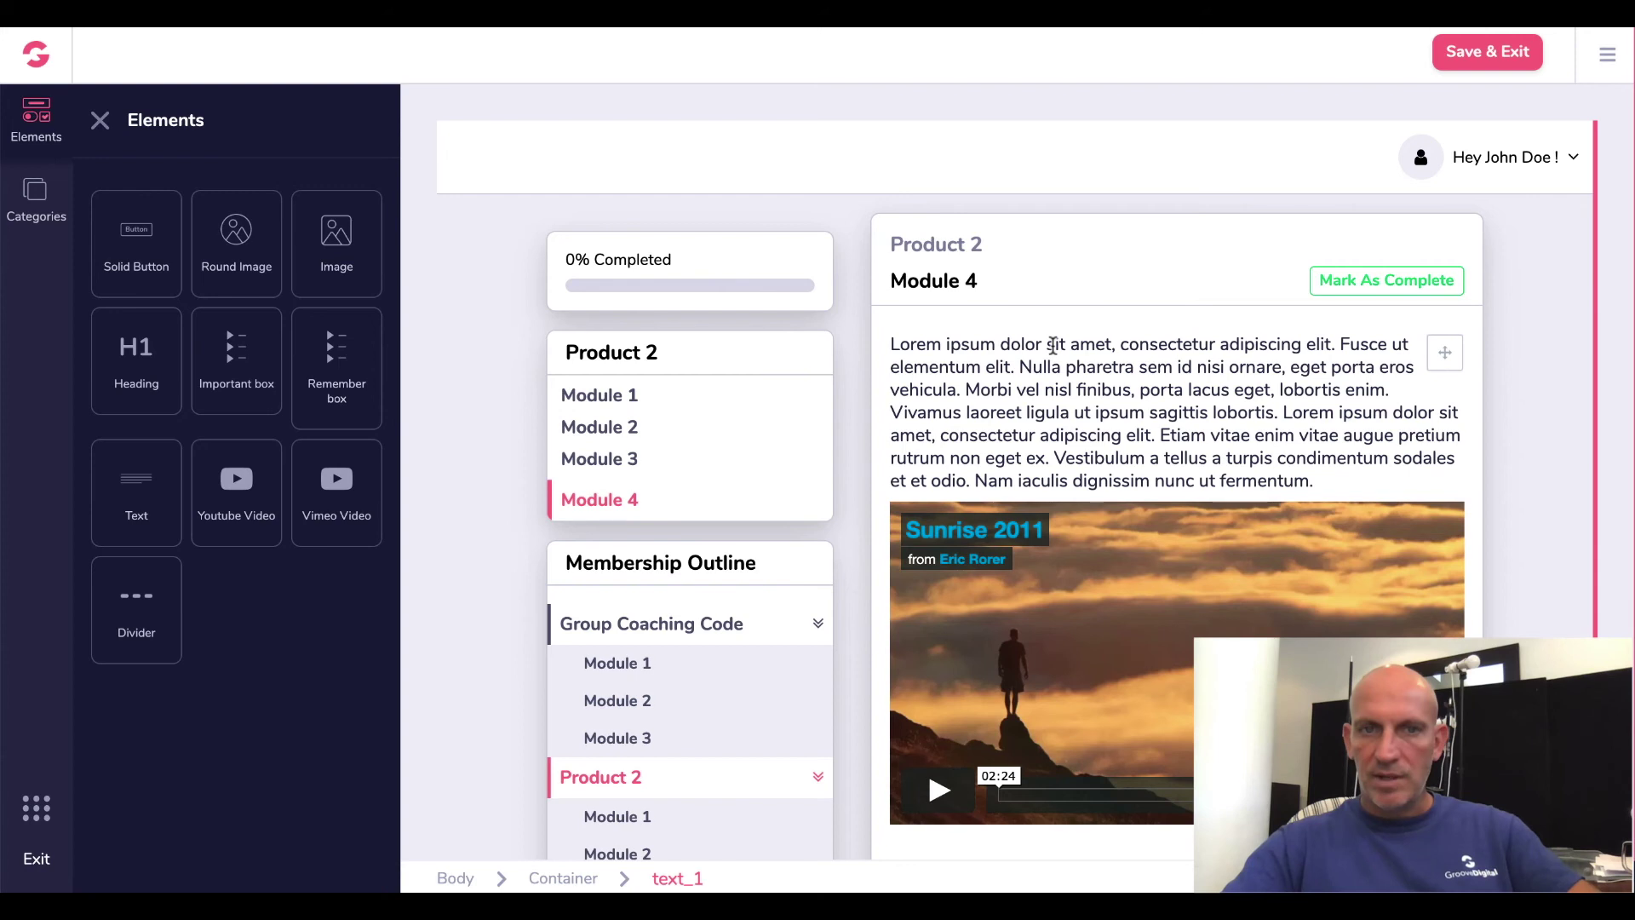
click(1476, 53)
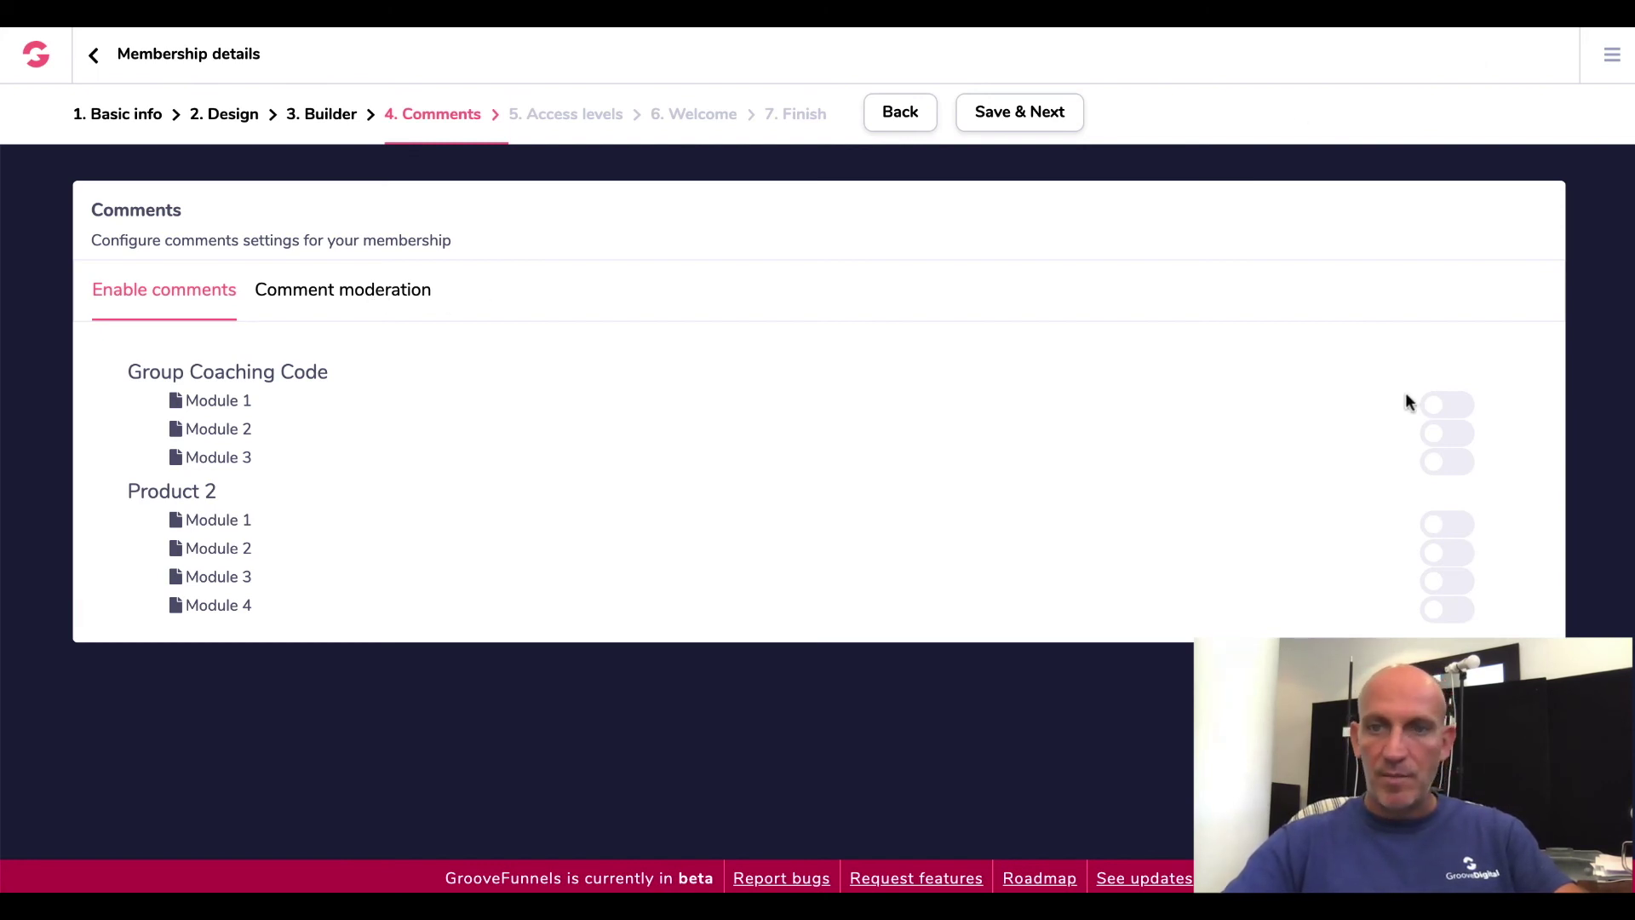
Enable comments on all seven modules, keep admin approval required, and save
click(1451, 407)
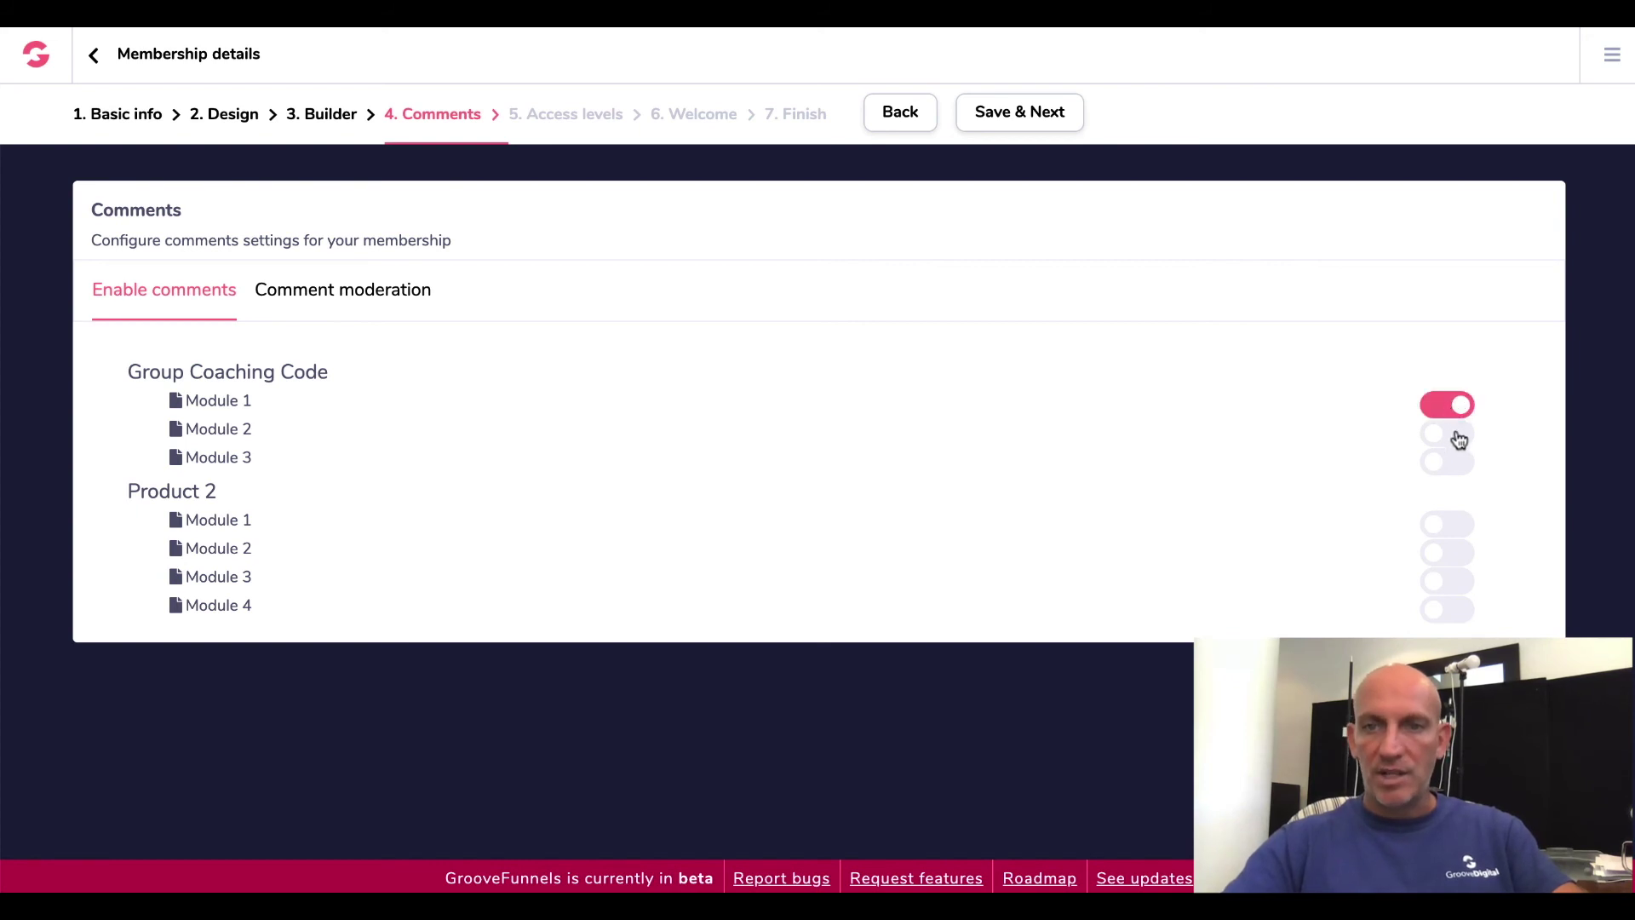
click(1458, 436)
click(1458, 463)
click(1457, 527)
click(1461, 554)
click(1459, 583)
click(1461, 612)
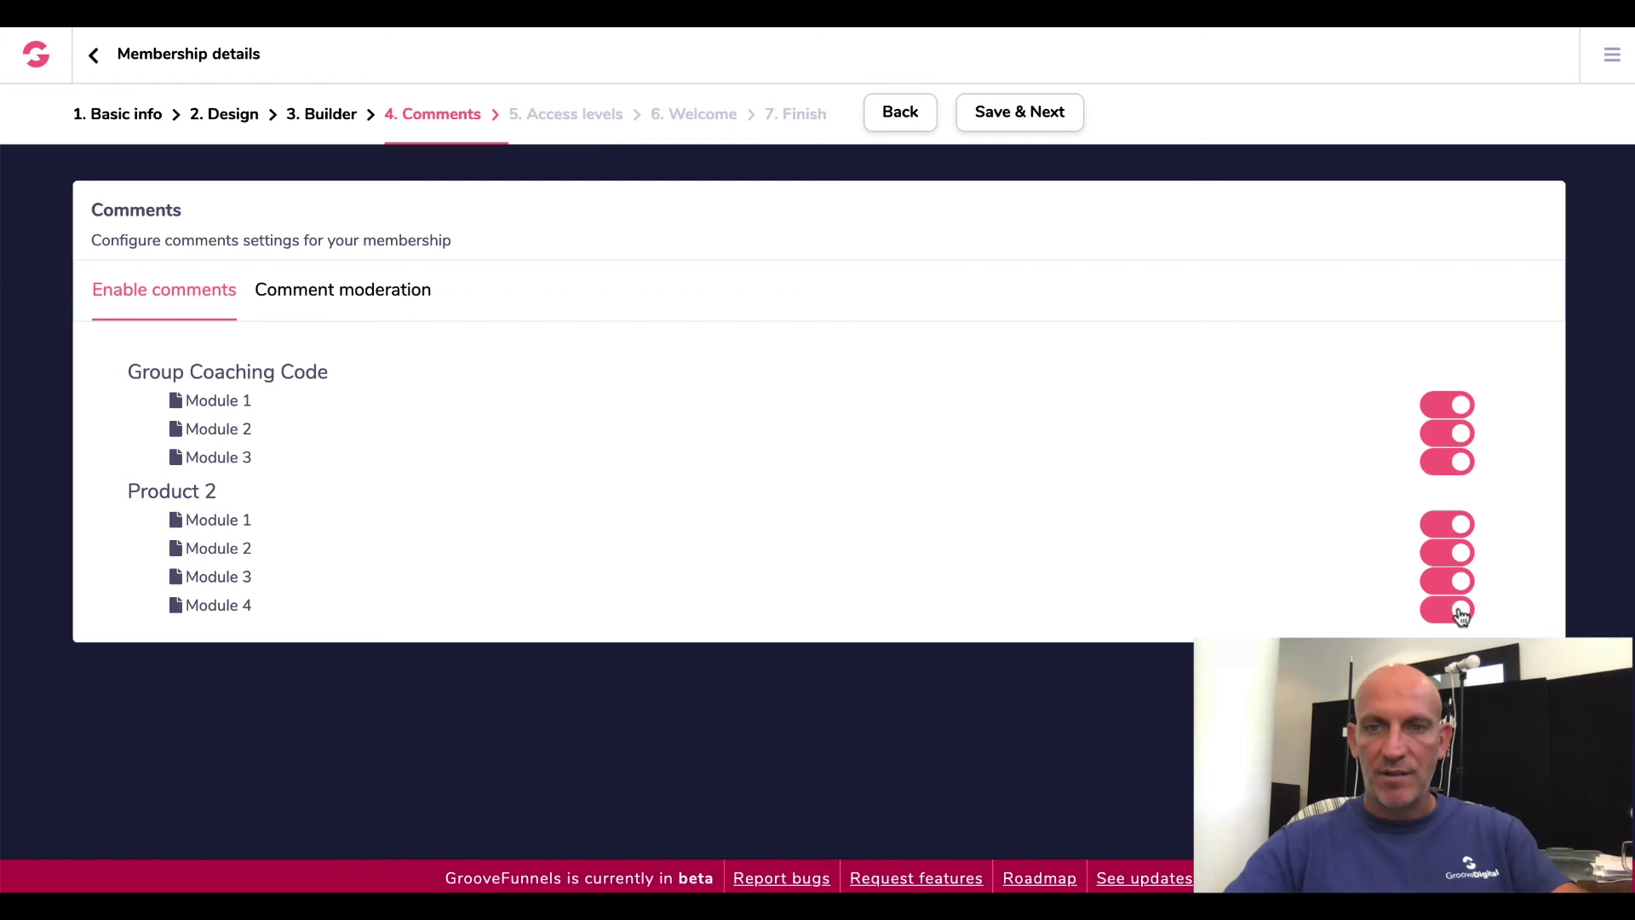
click(341, 294)
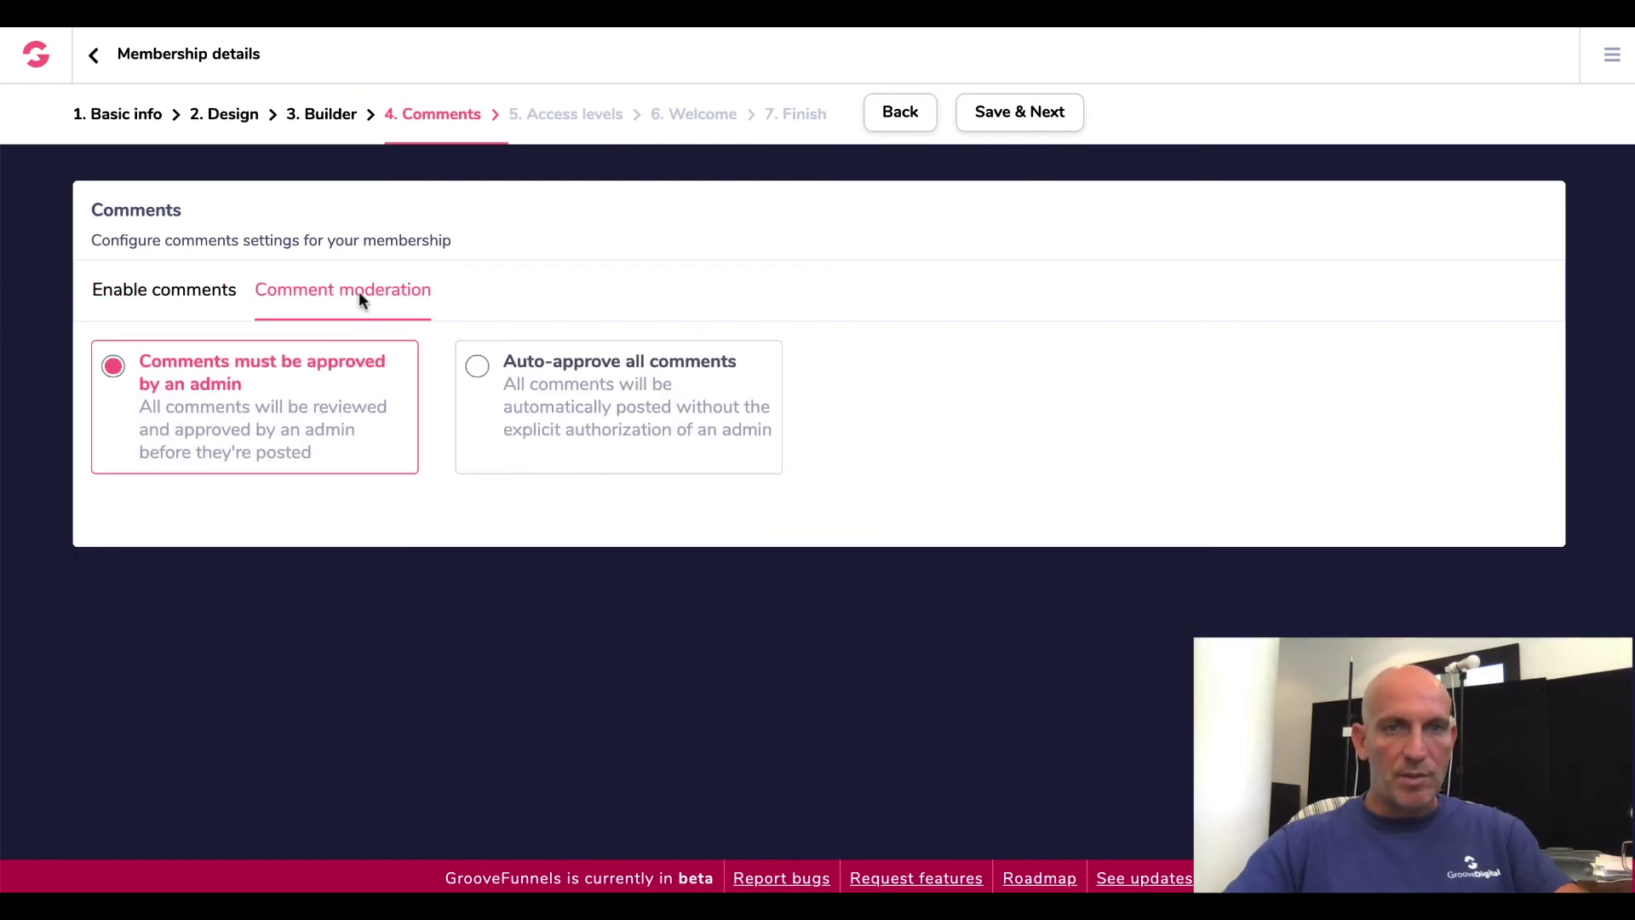
click(1026, 118)
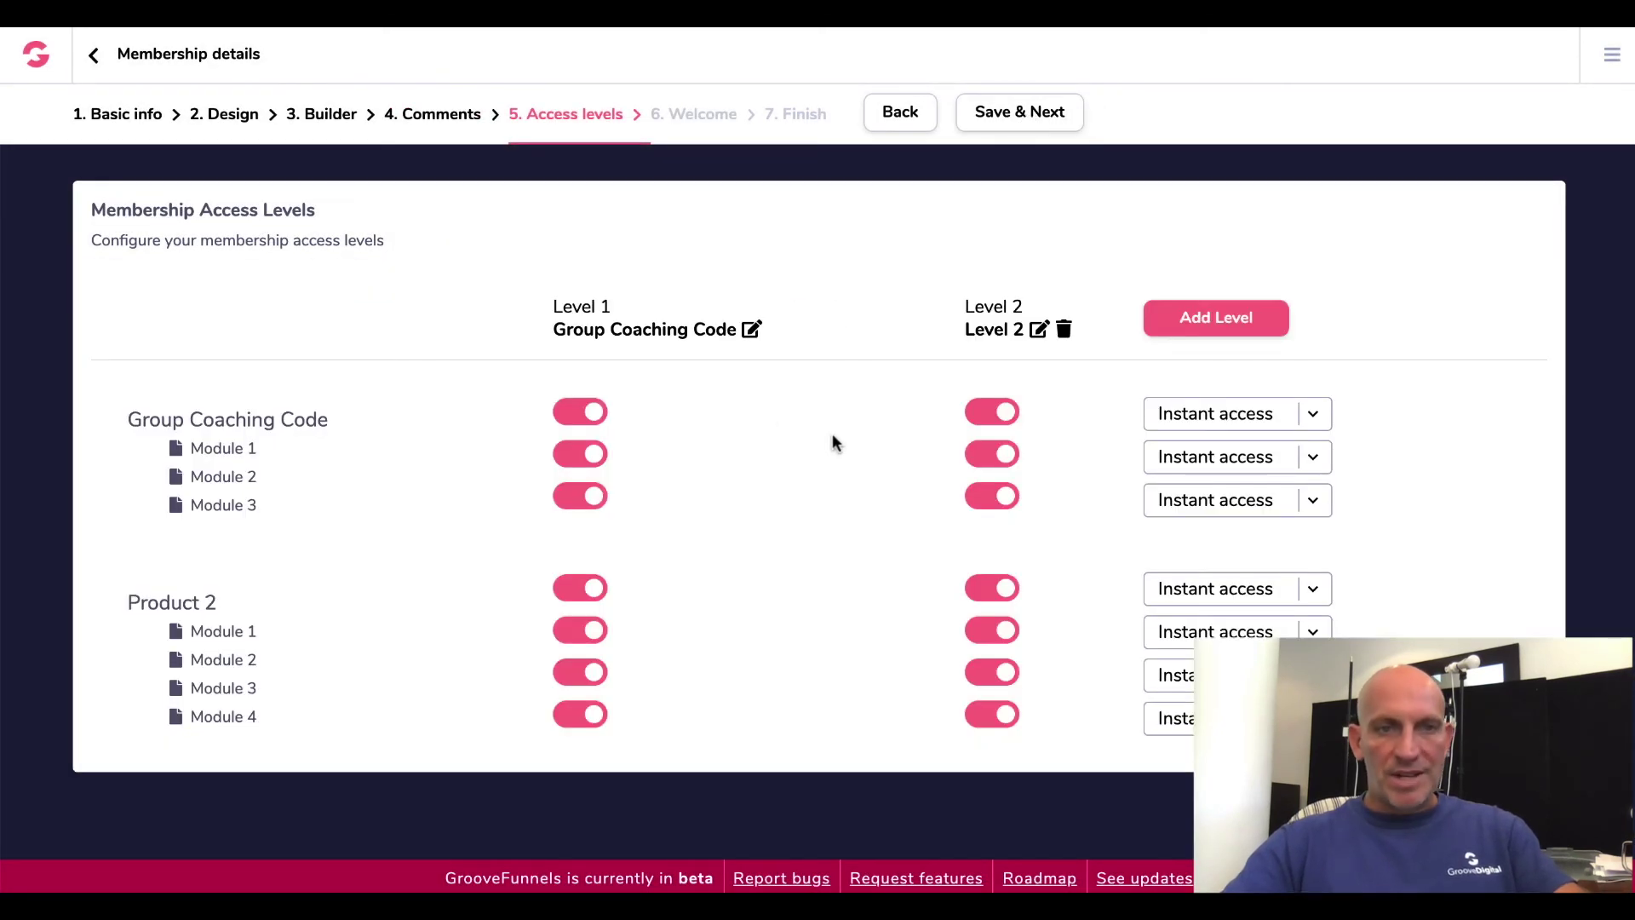
Turn off Level 2 for Group Coaching Code and its modules, and Level 1 for all Product 2 rows
click(1003, 417)
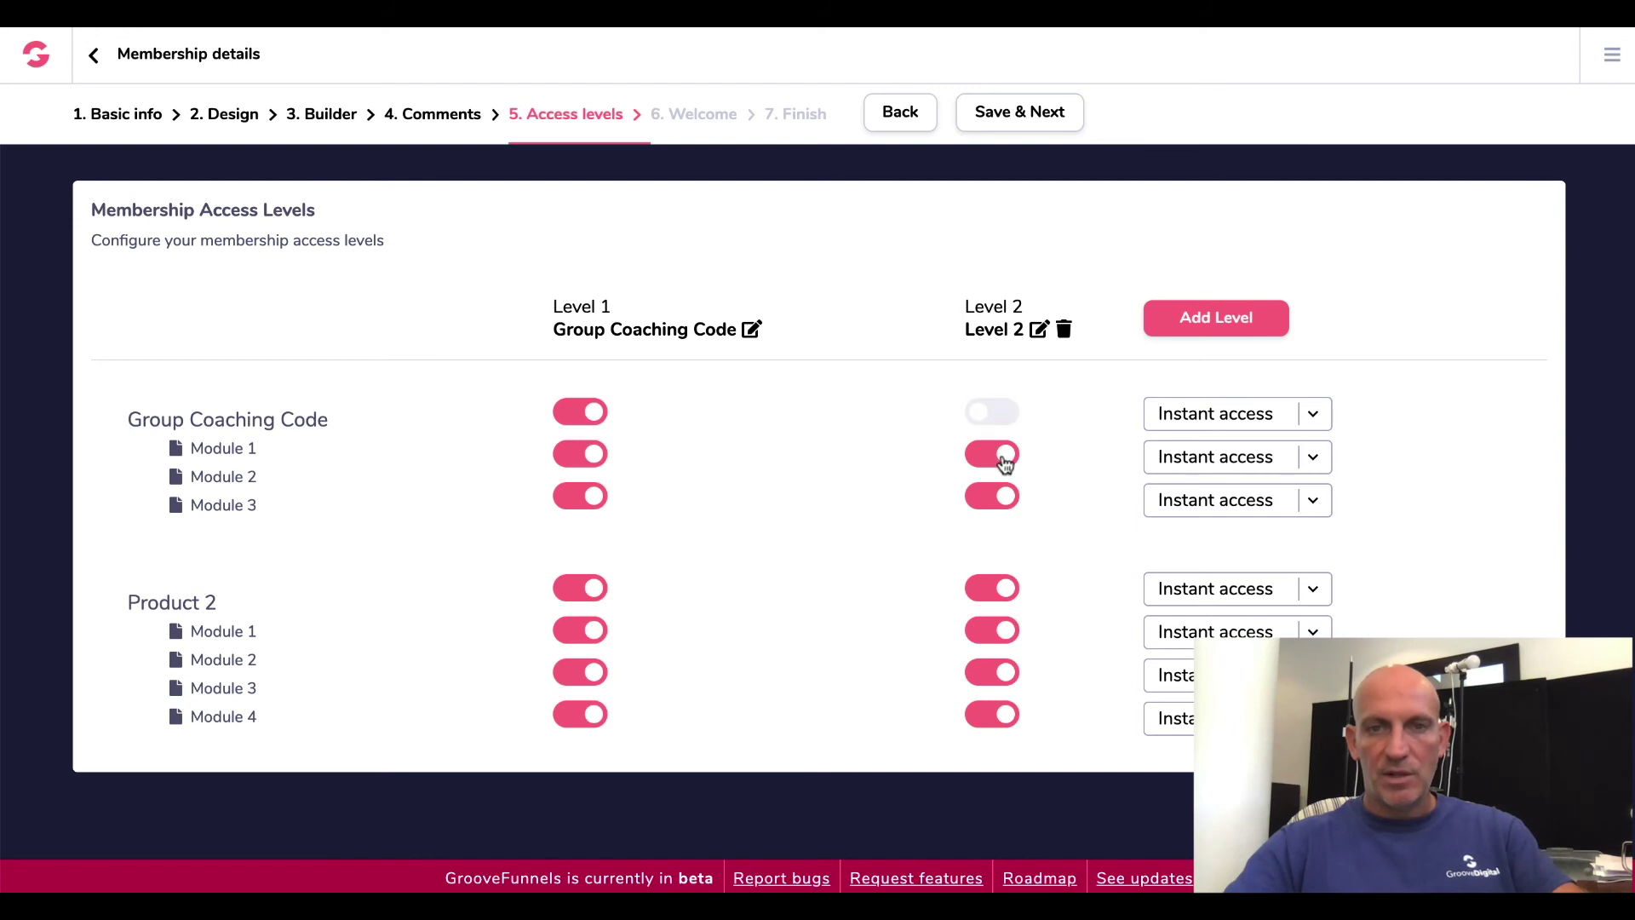
click(1003, 456)
click(1005, 496)
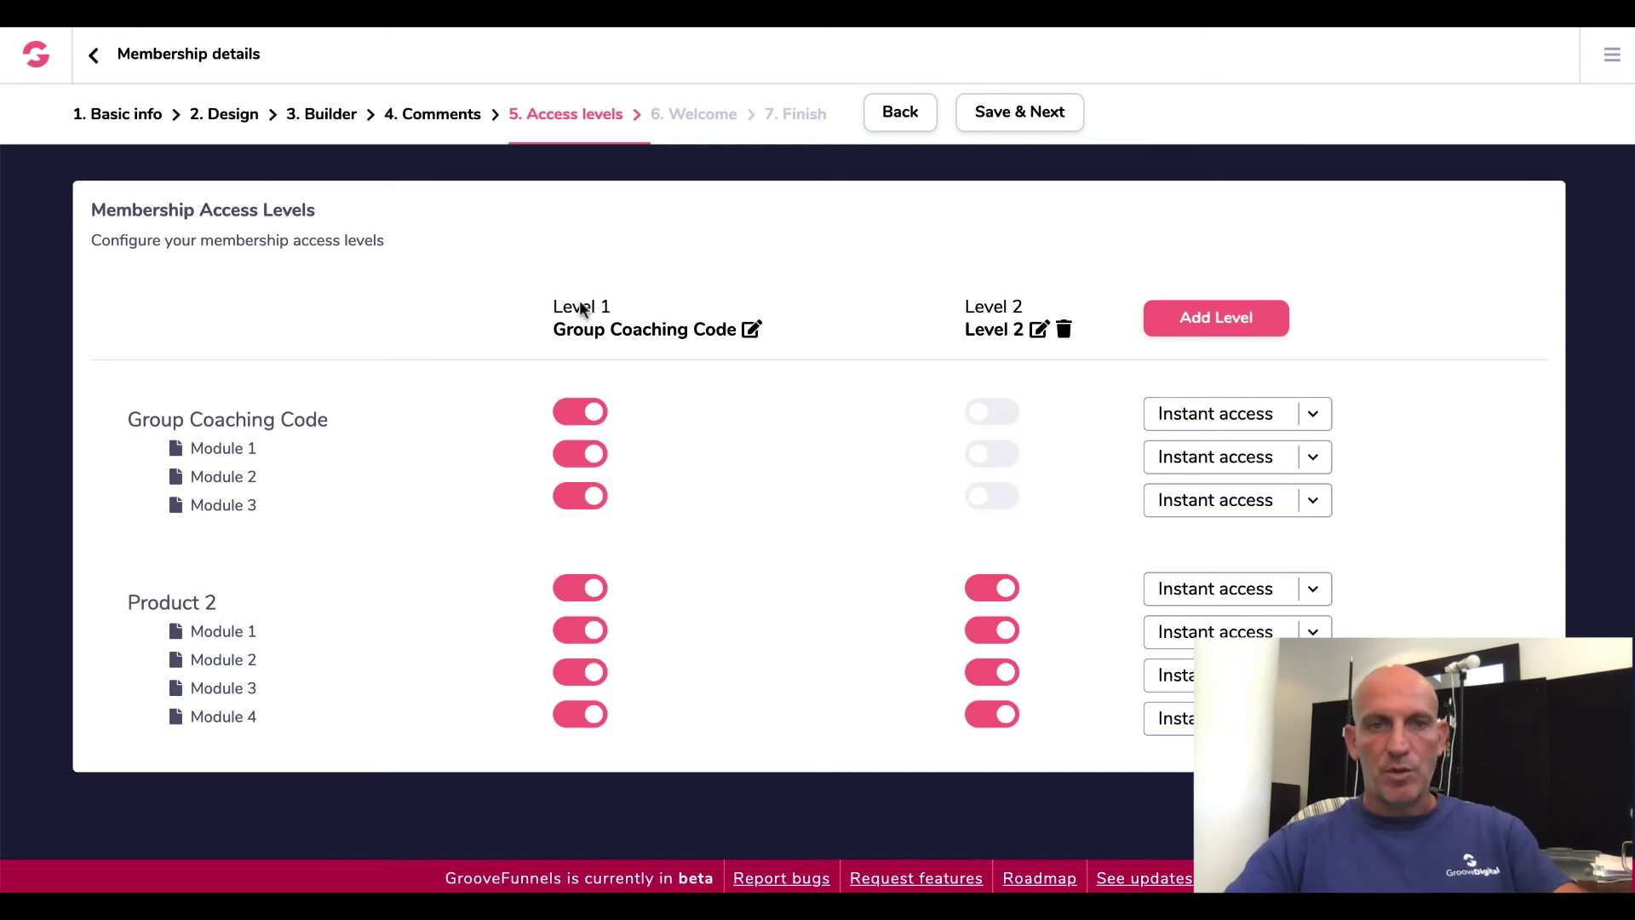
click(592, 593)
click(592, 630)
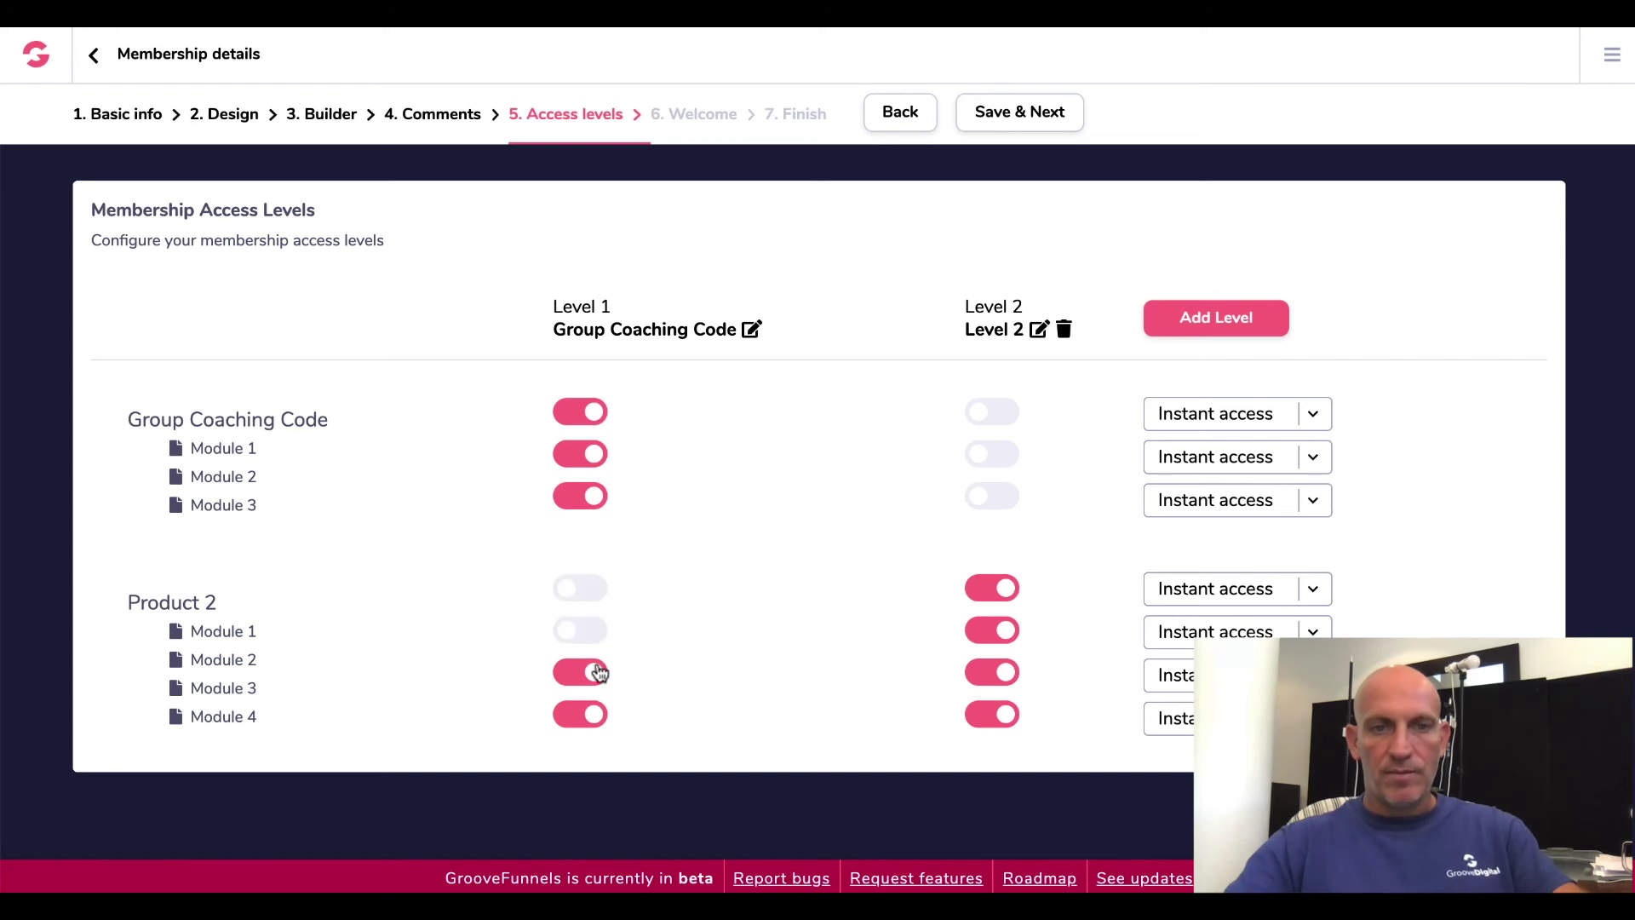
click(592, 672)
click(596, 713)
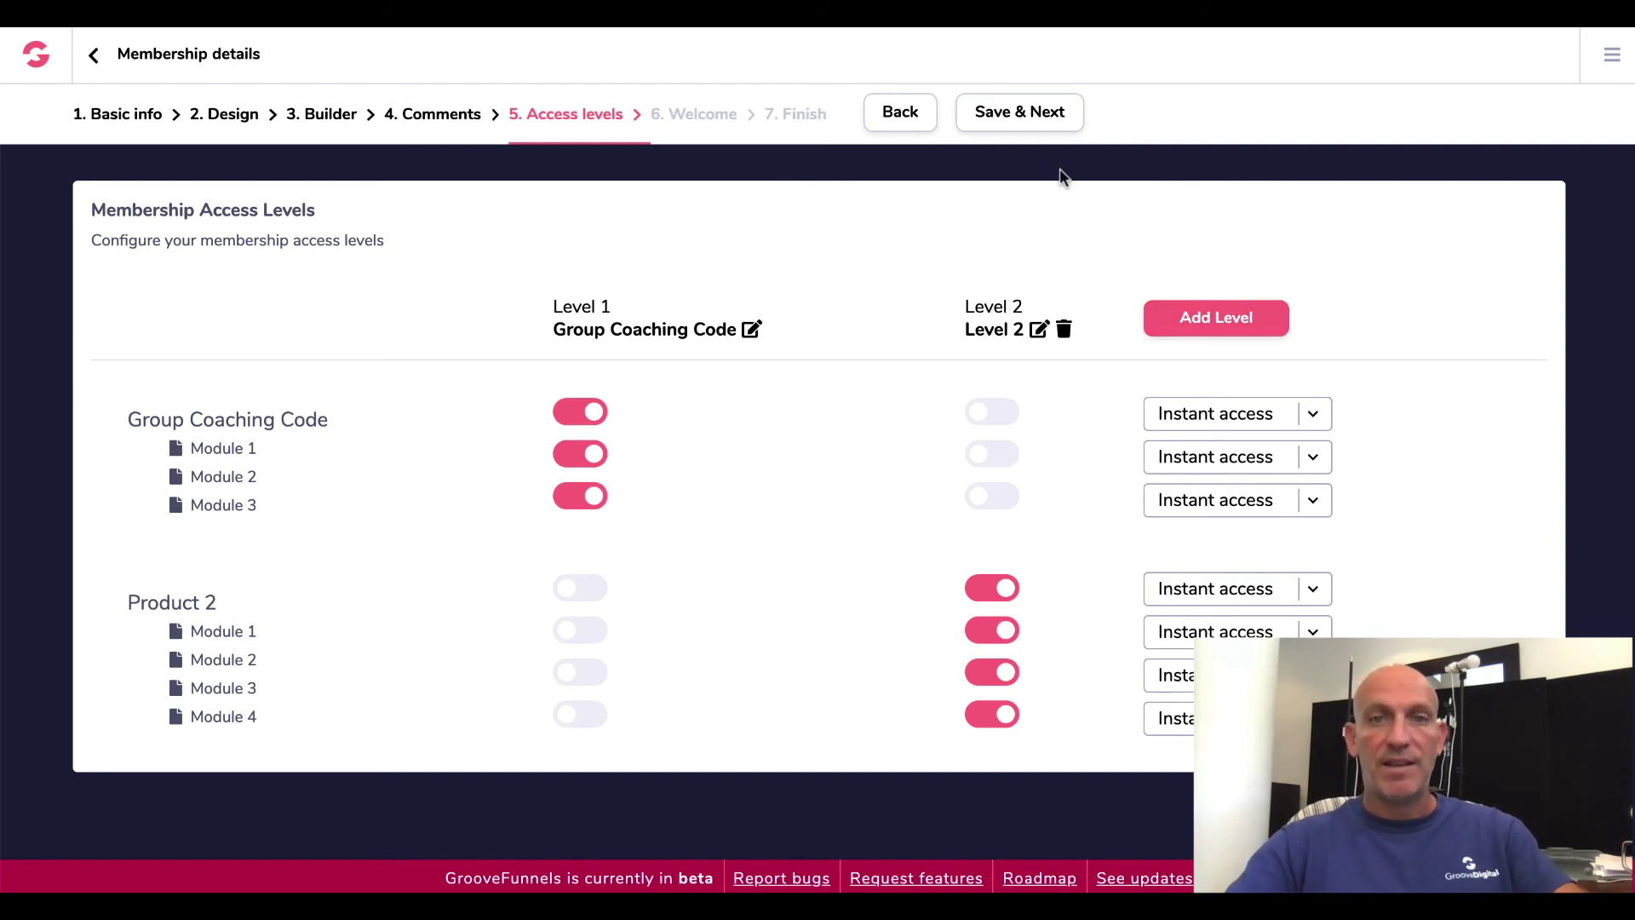
Keep the default welcome email, finish setup, and copy the Level 2 signup URL
click(1014, 117)
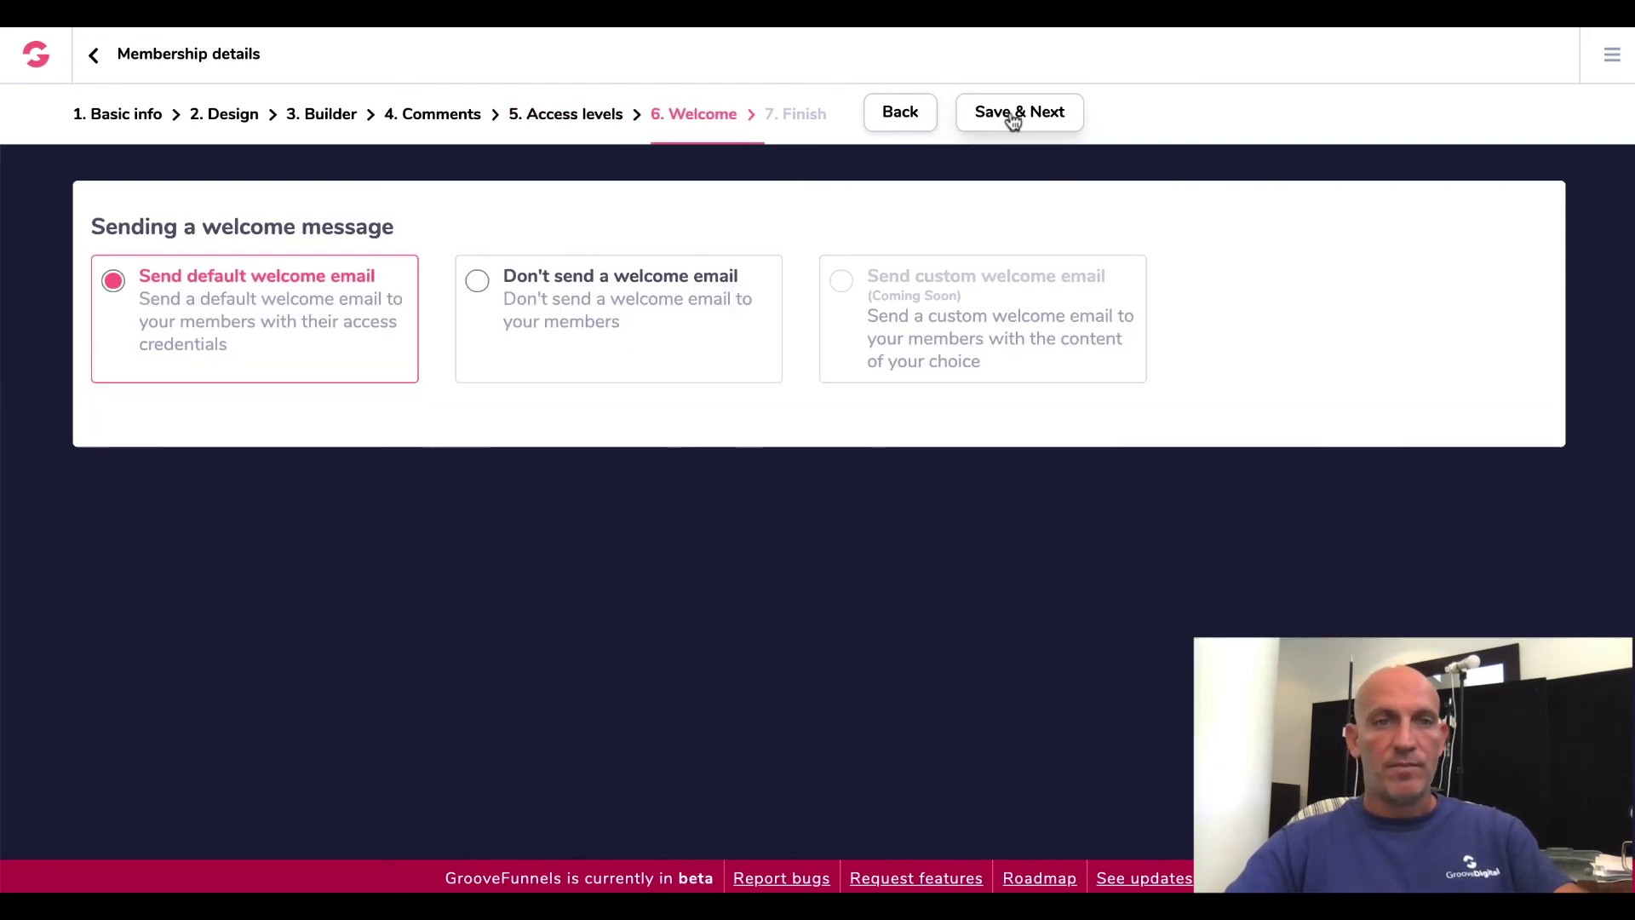
click(1014, 119)
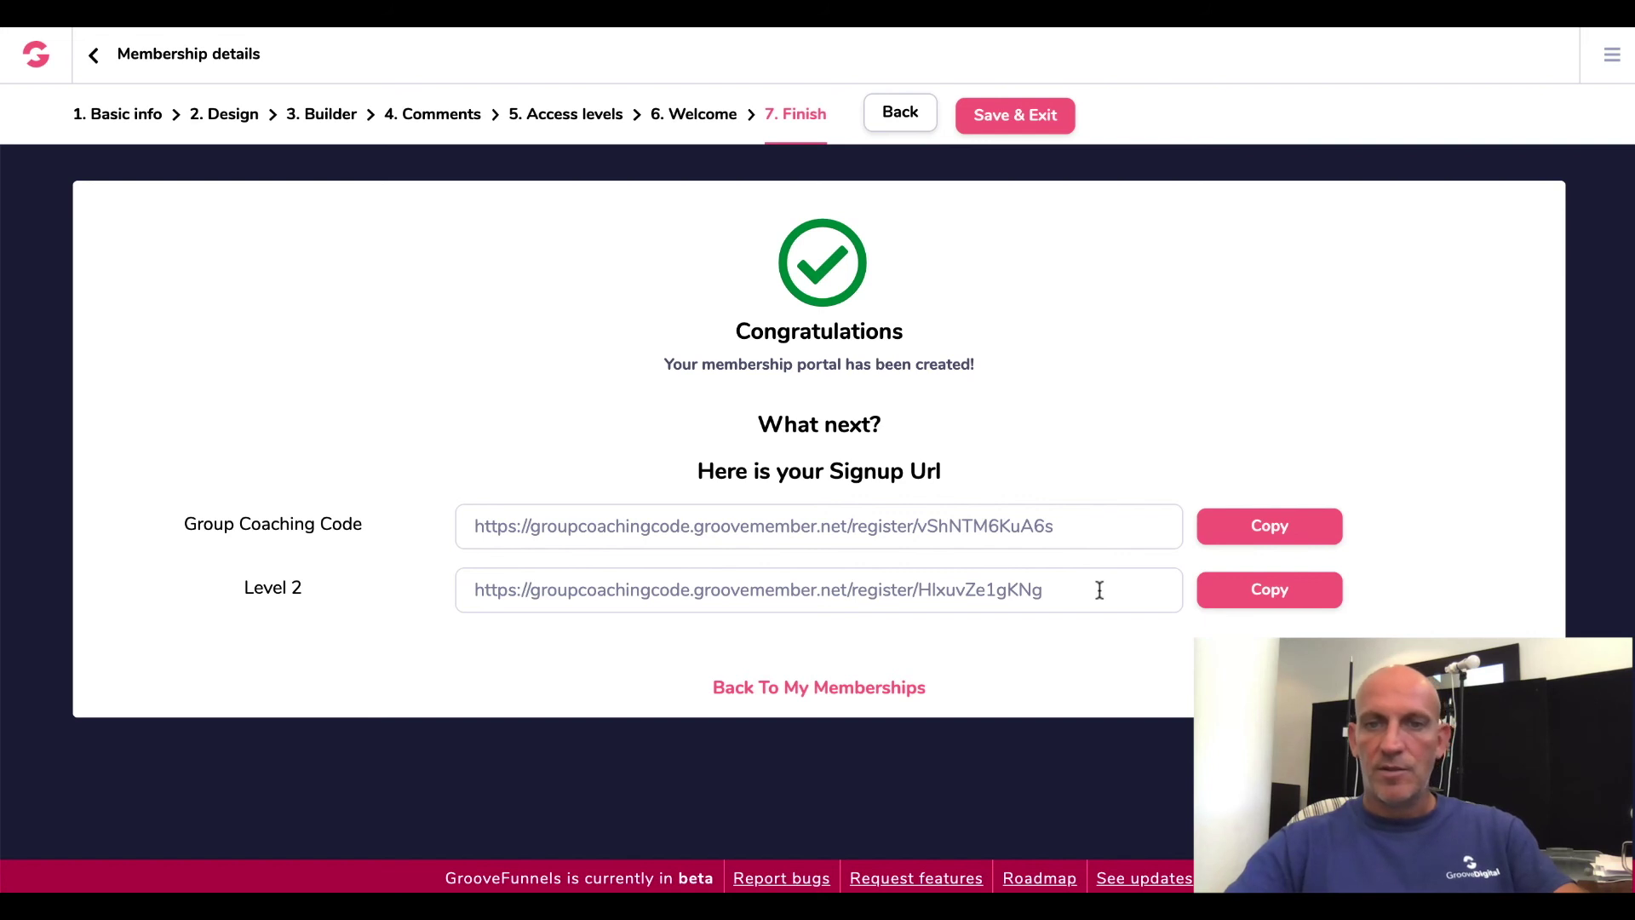
click(1268, 589)
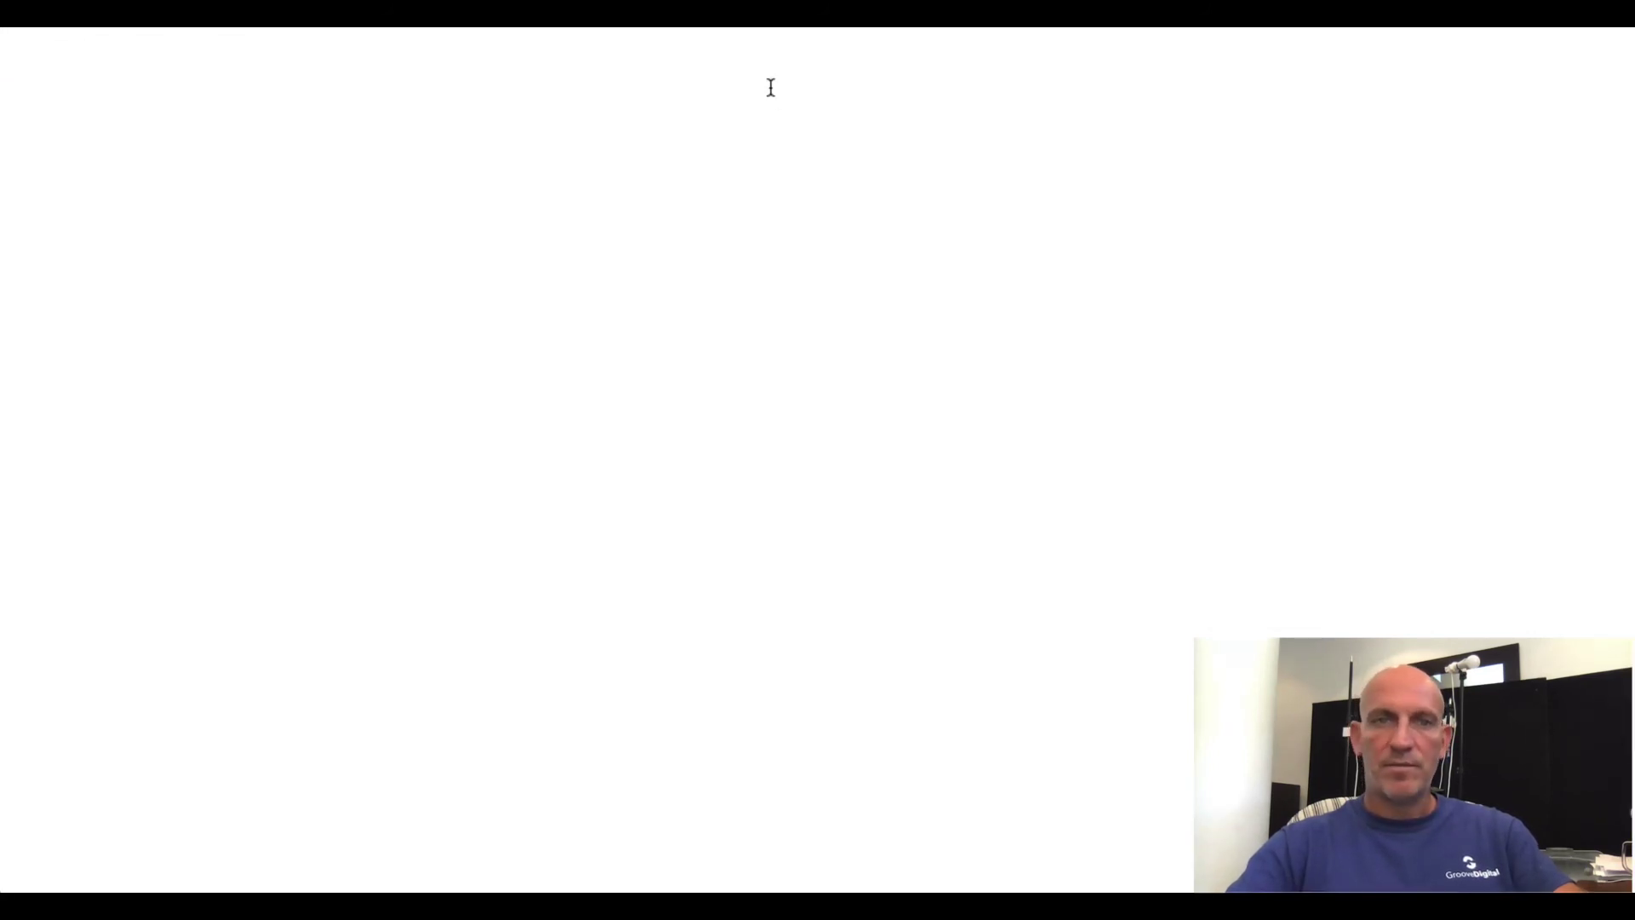
Load the copied signup URL in a new tab and view Group Coaching Code's Modules 1 and 3
key(ctrl+v)
key(Return)
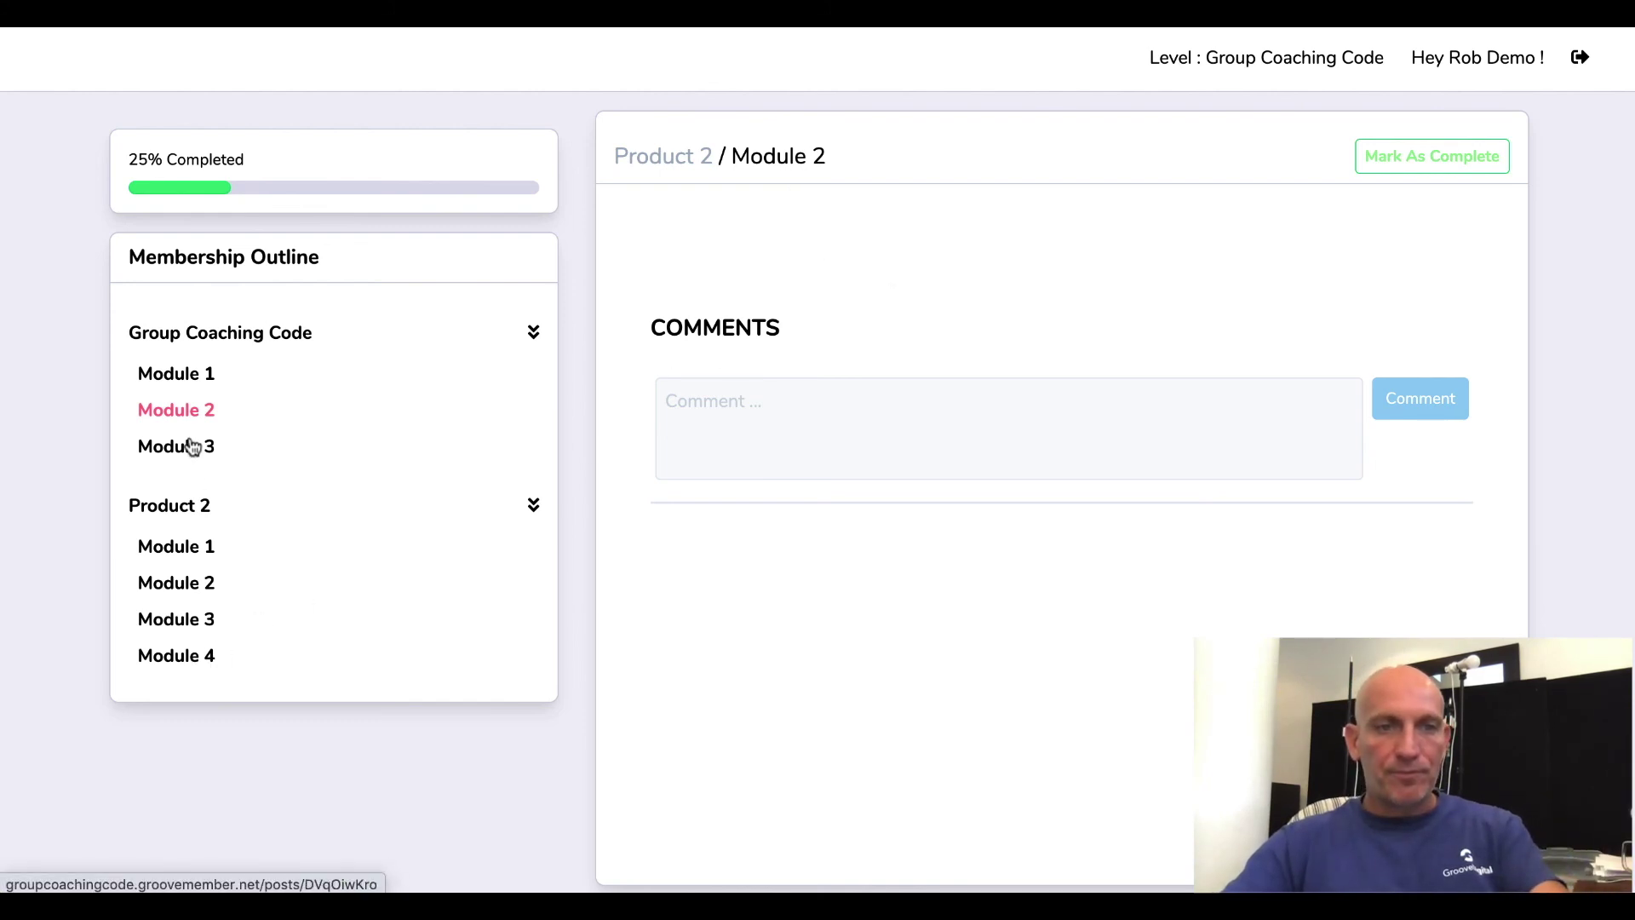
click(181, 381)
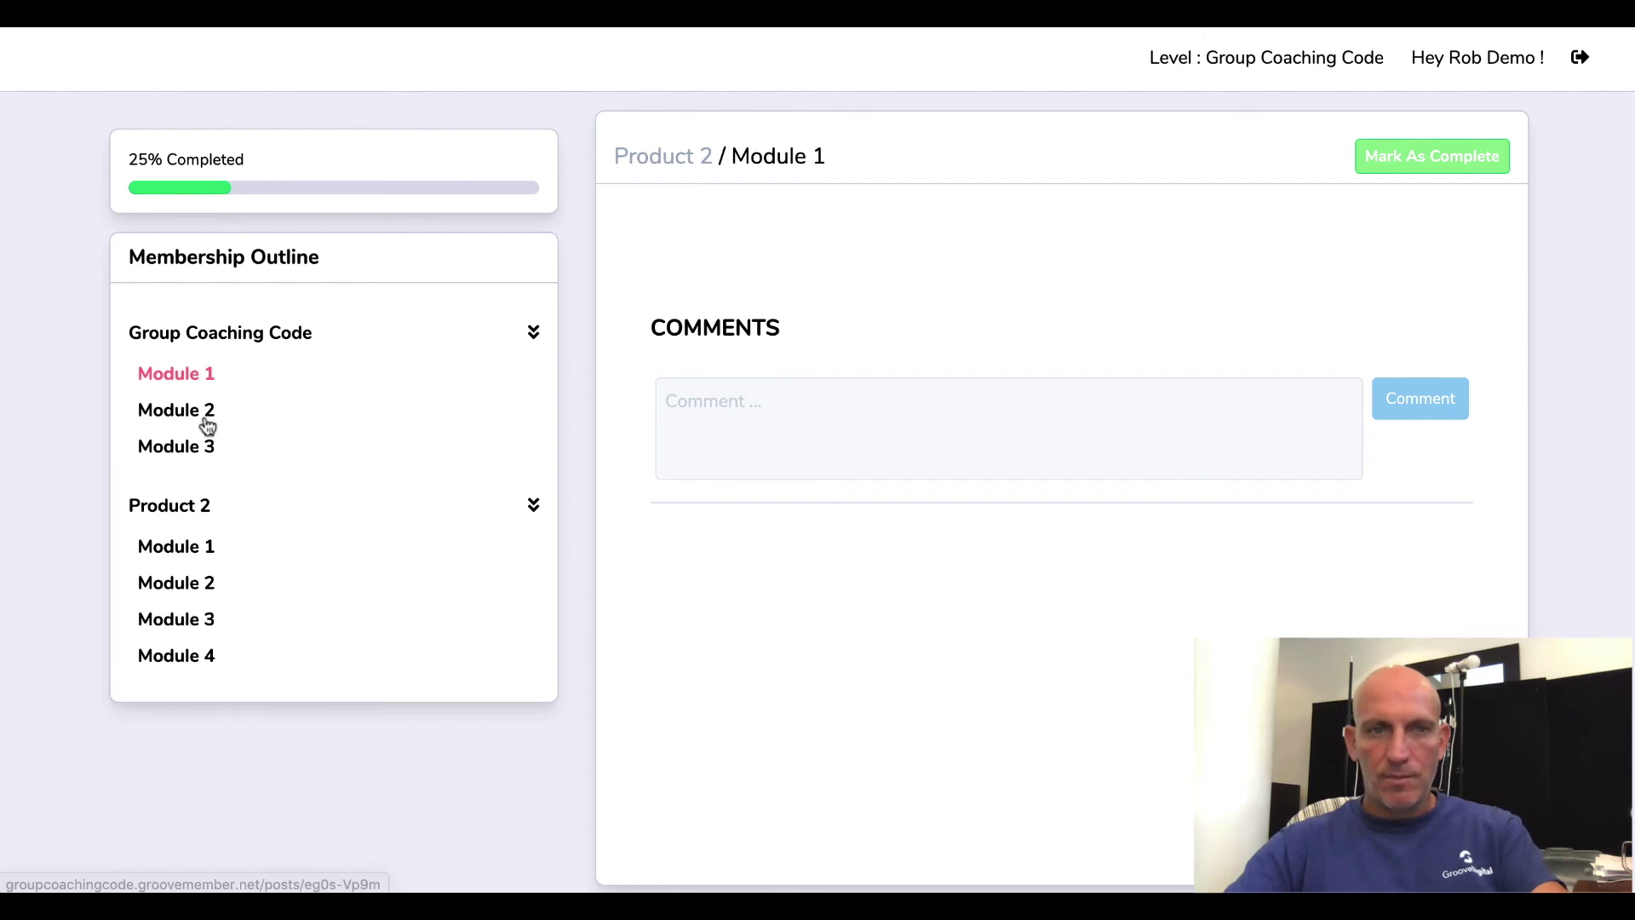
click(178, 452)
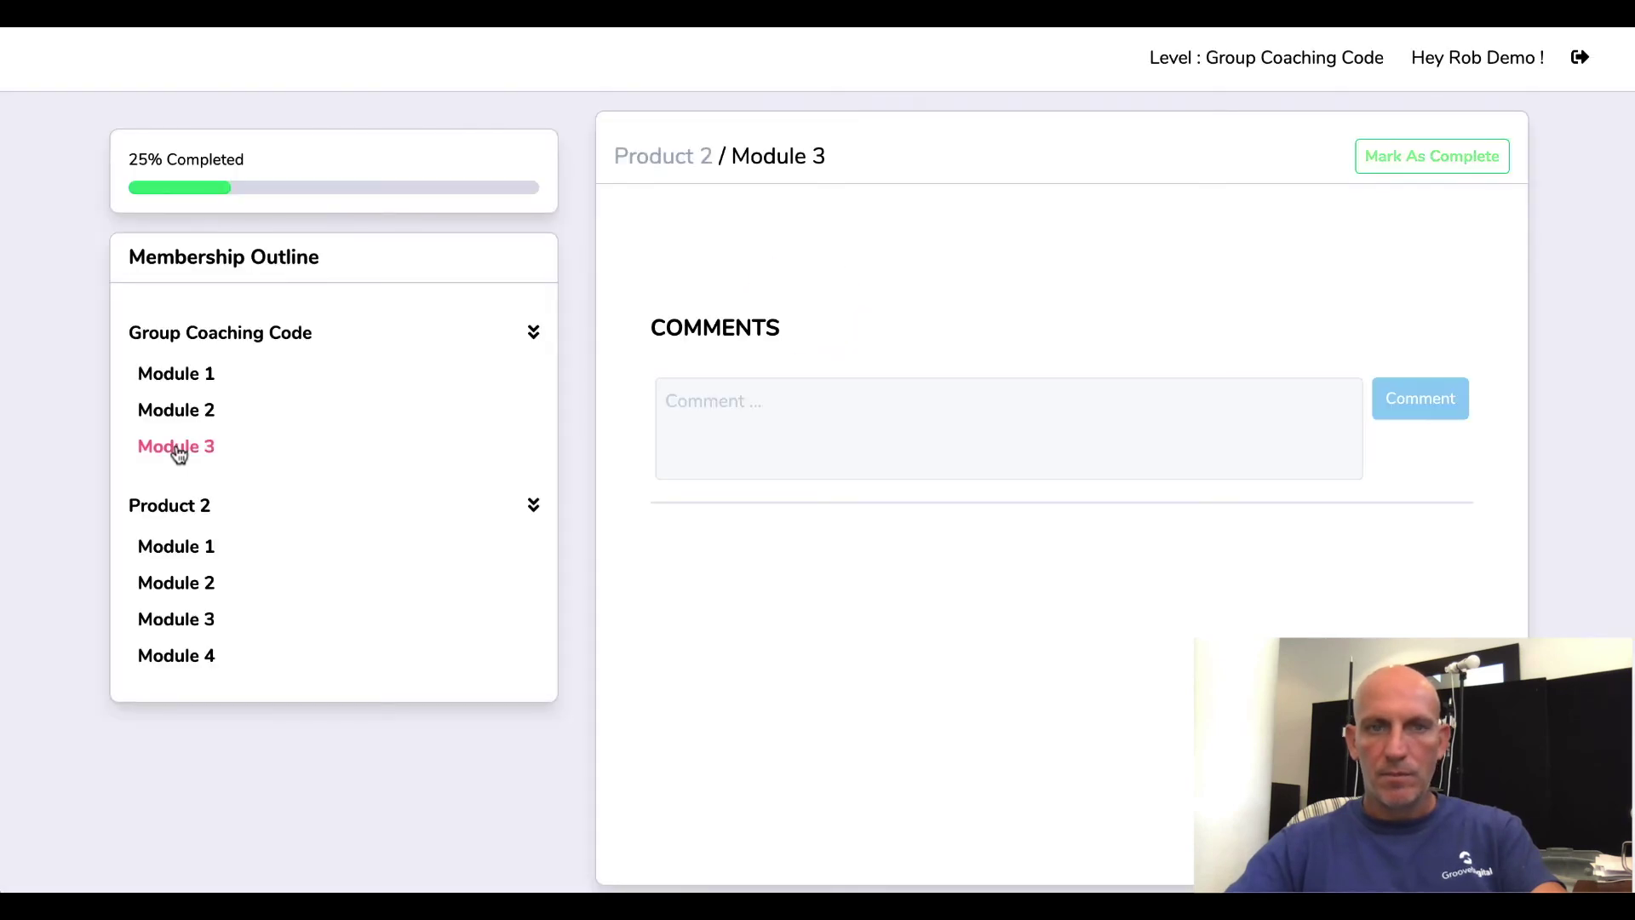
View Product 2's Modules 4, 3 and 2, then log out of the portal
click(179, 656)
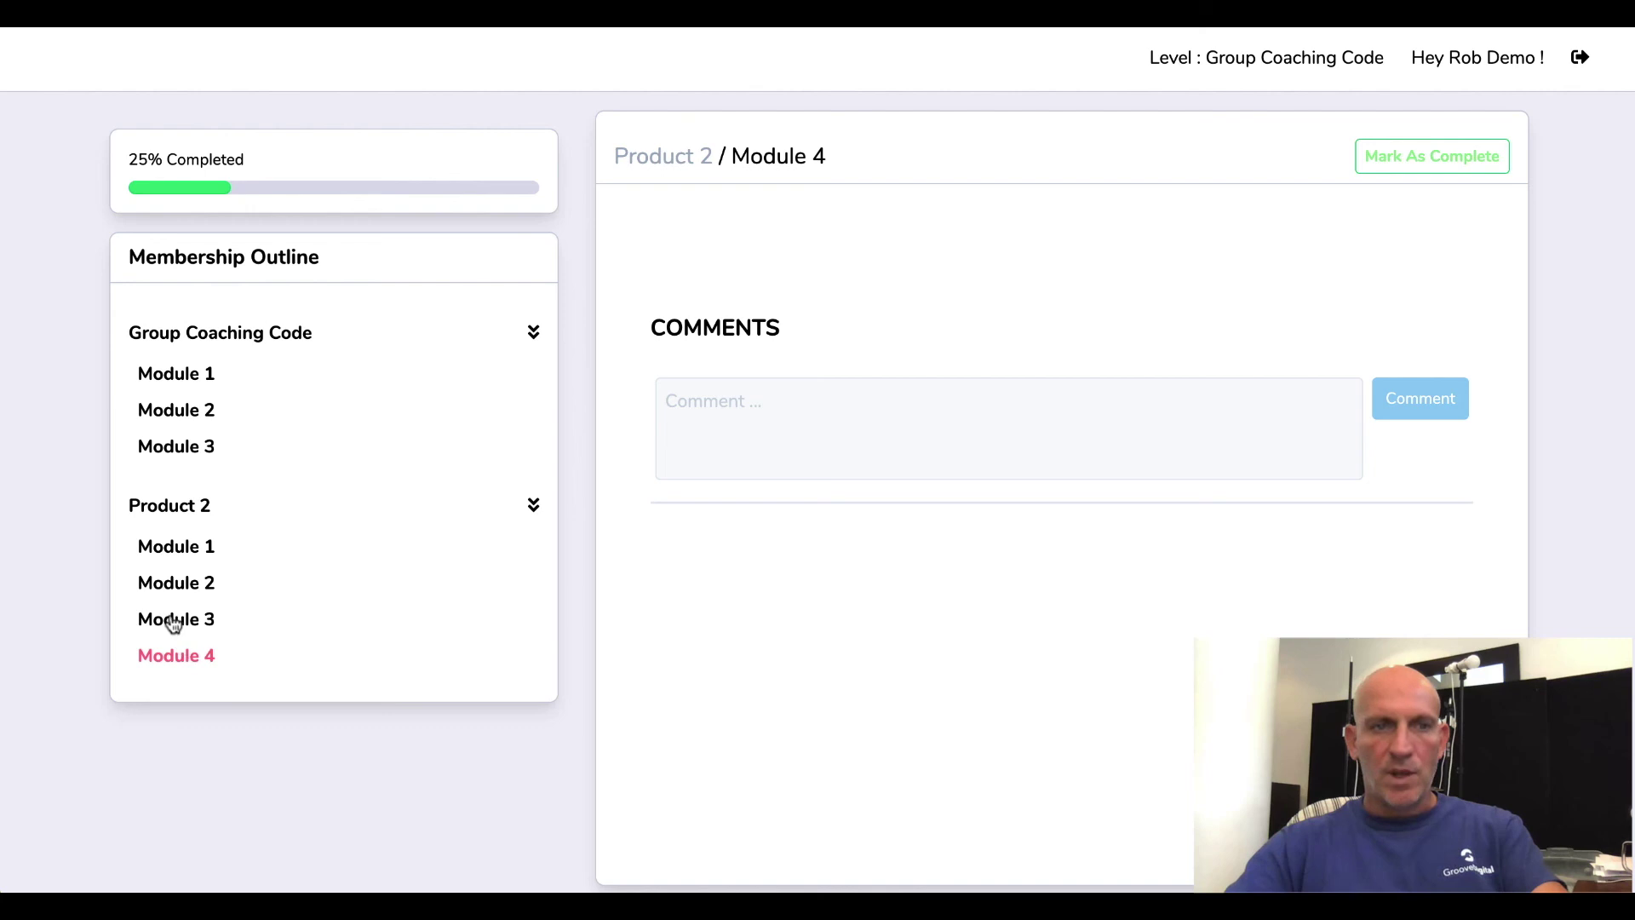
click(175, 622)
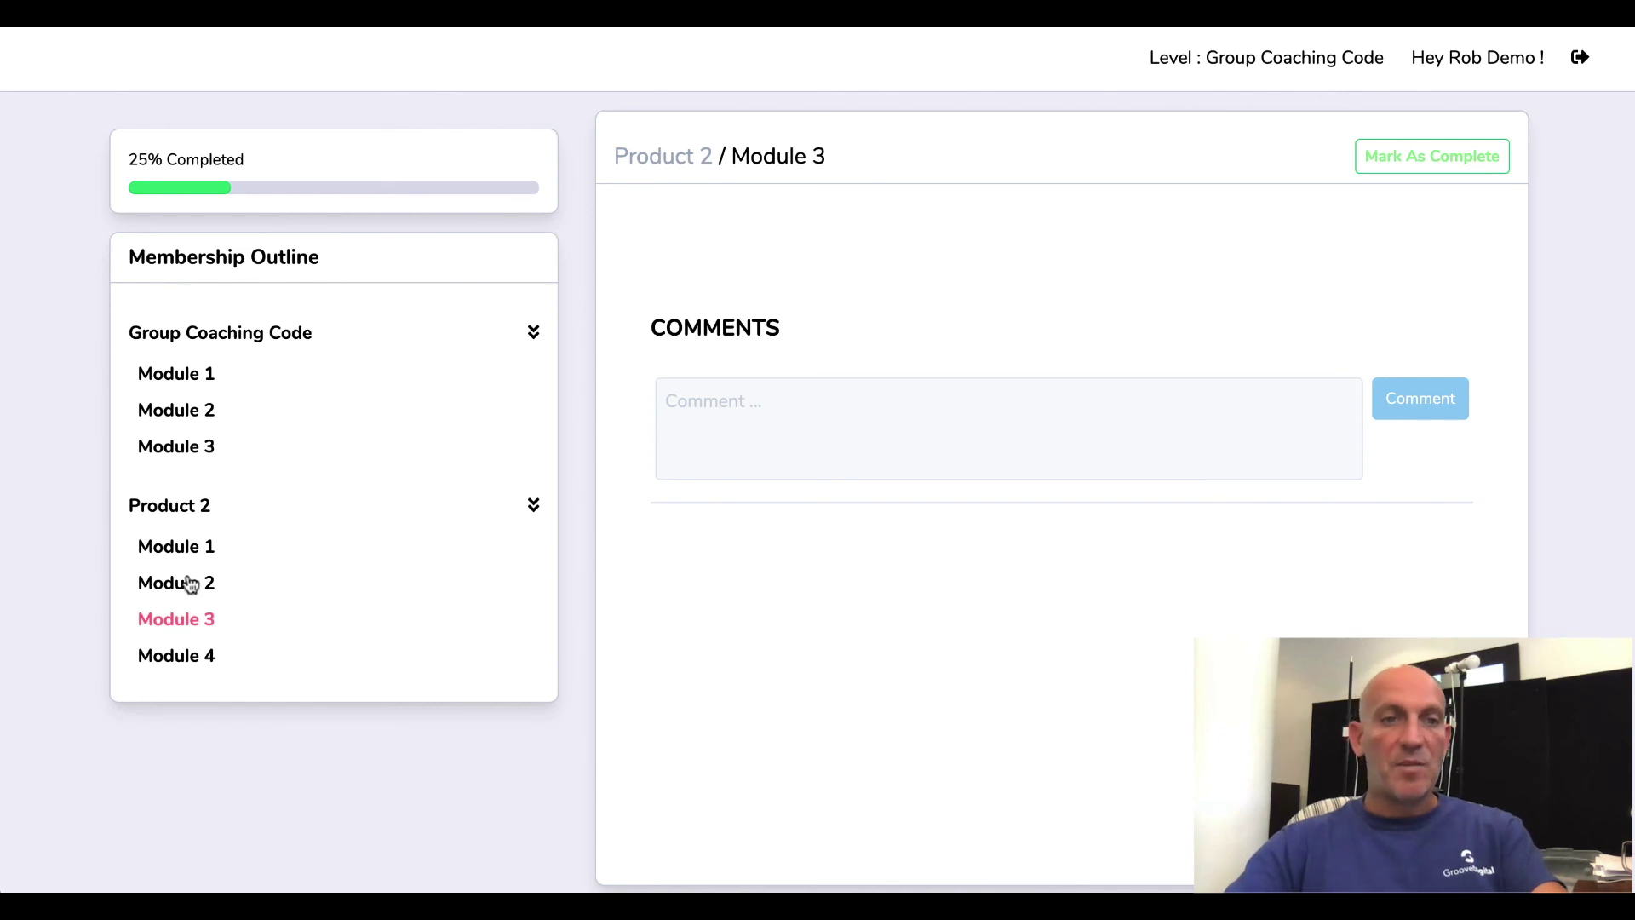
click(190, 584)
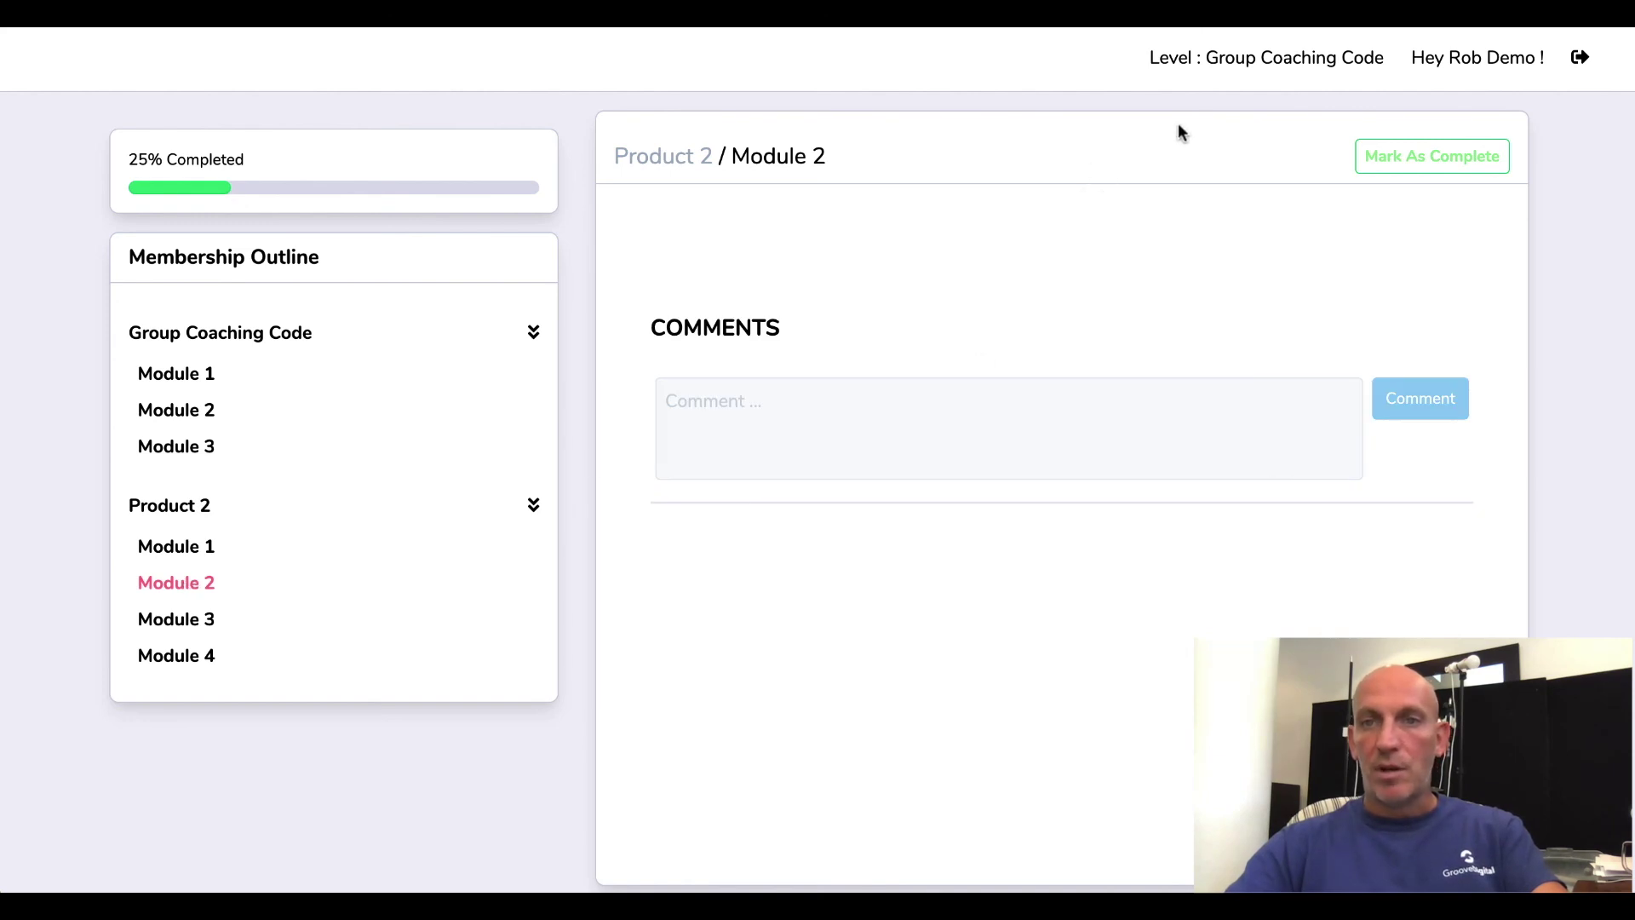
click(1578, 60)
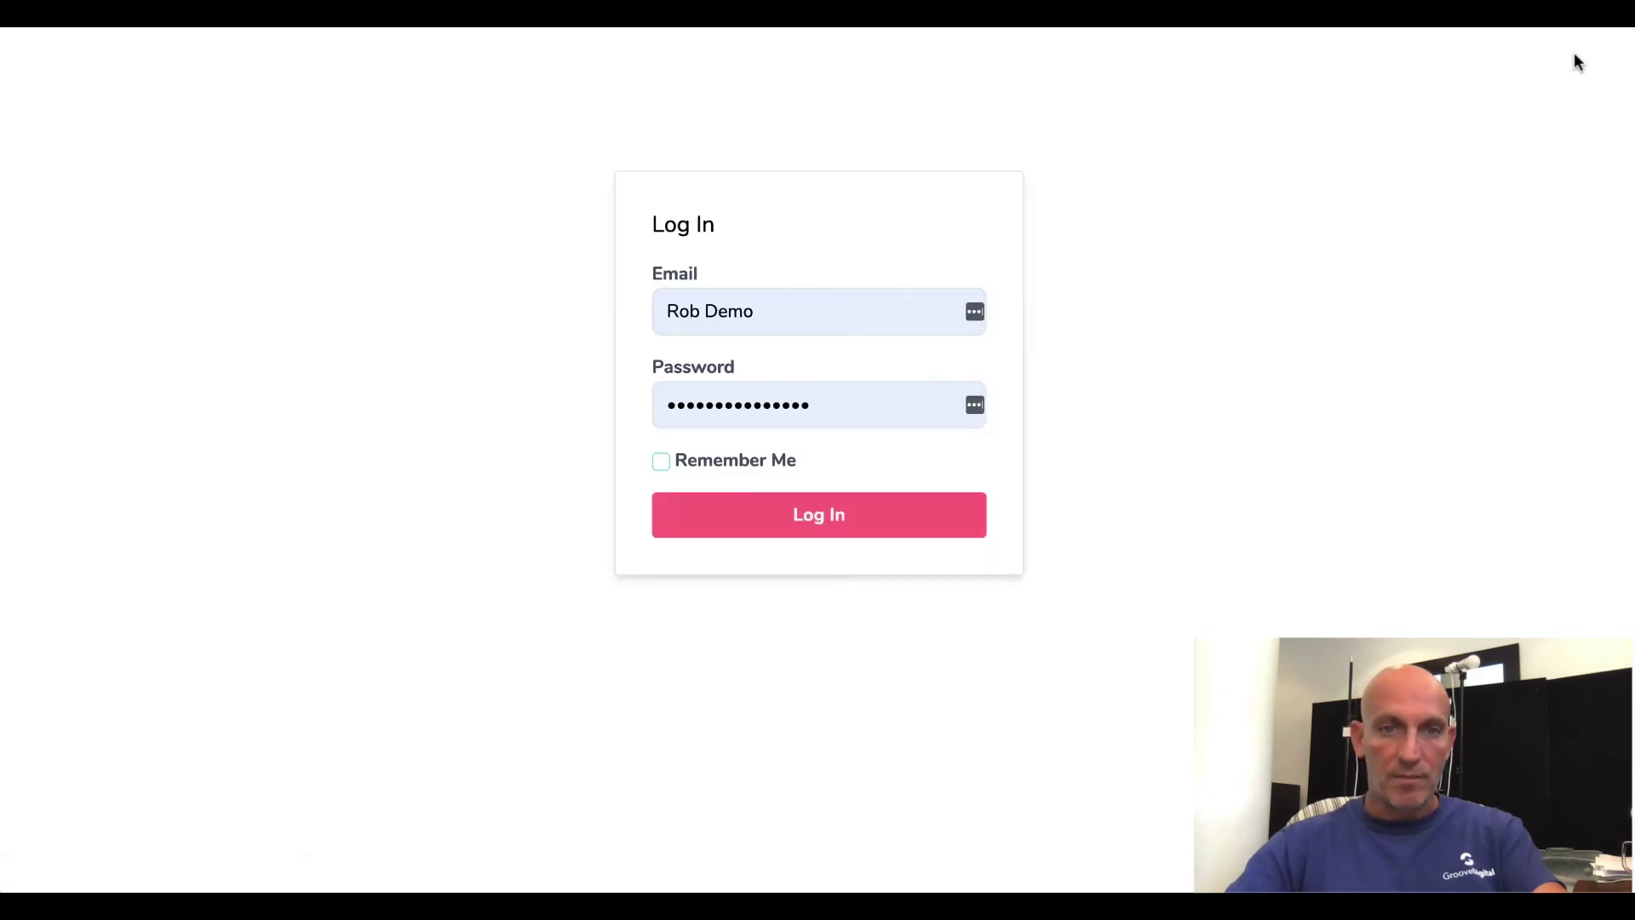
click(776, 519)
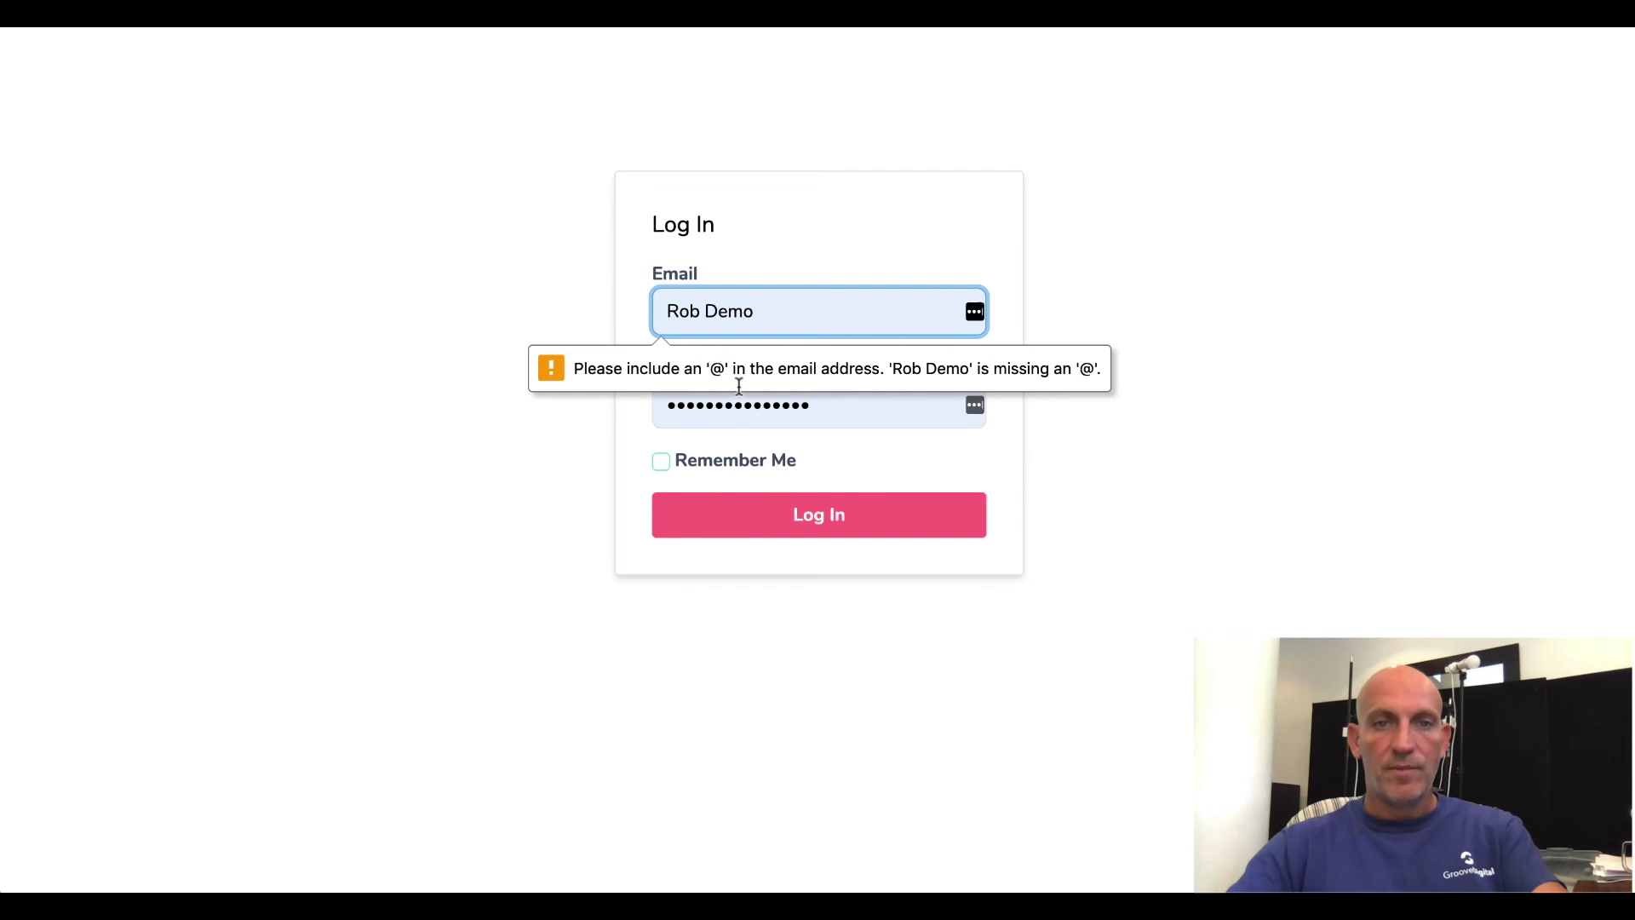
double_click(728, 311)
shift+click(673, 311)
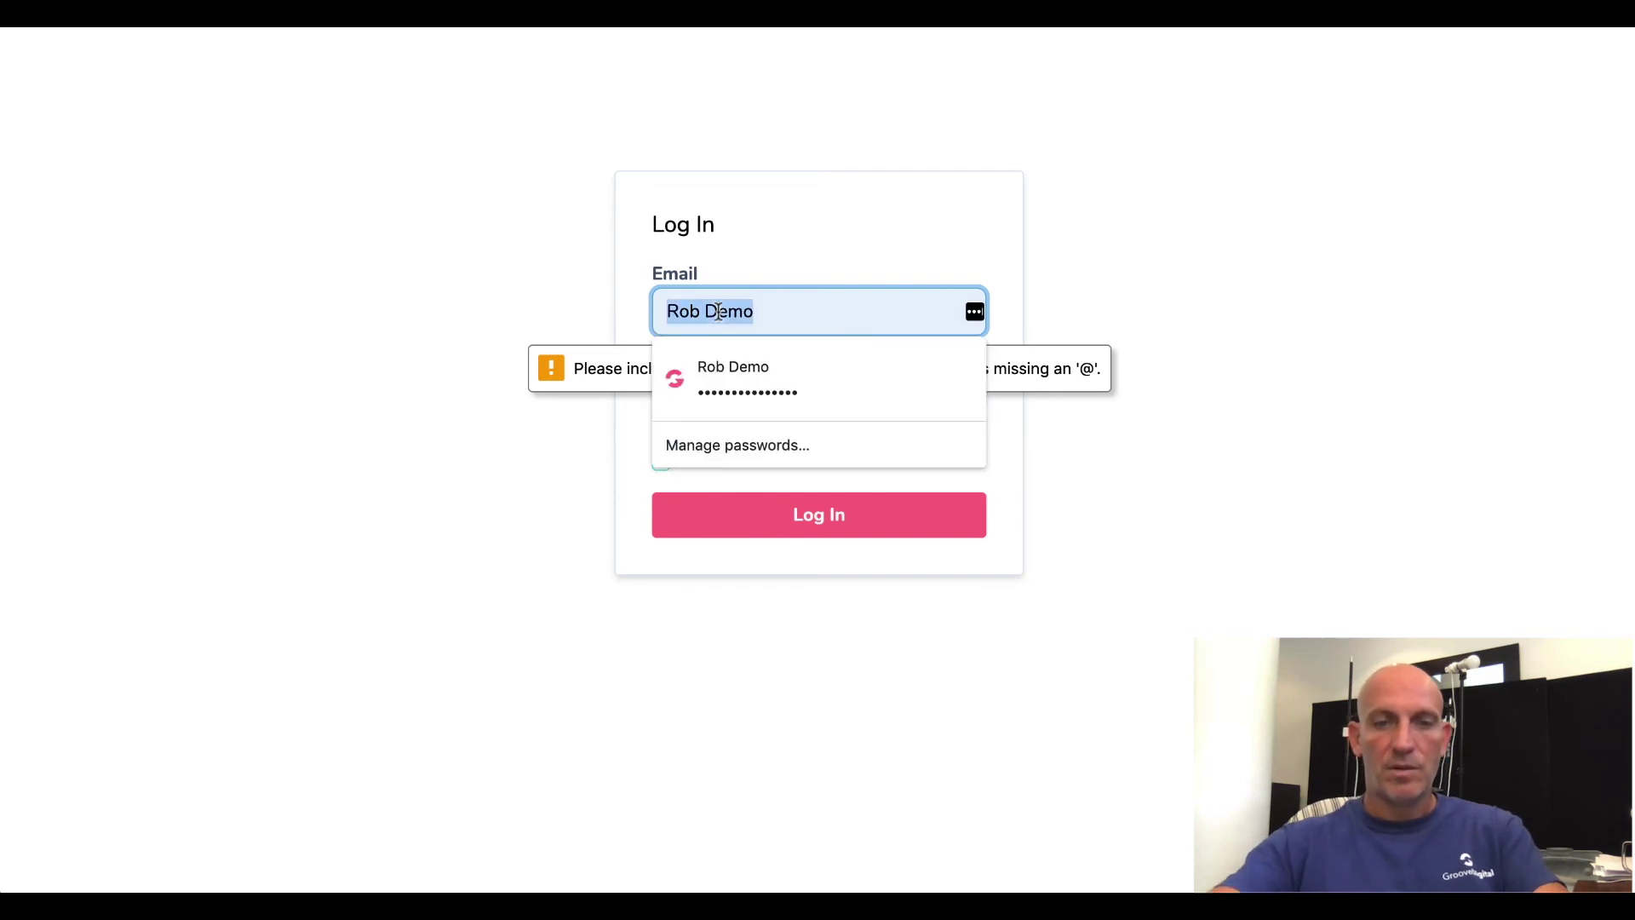
text(cl)
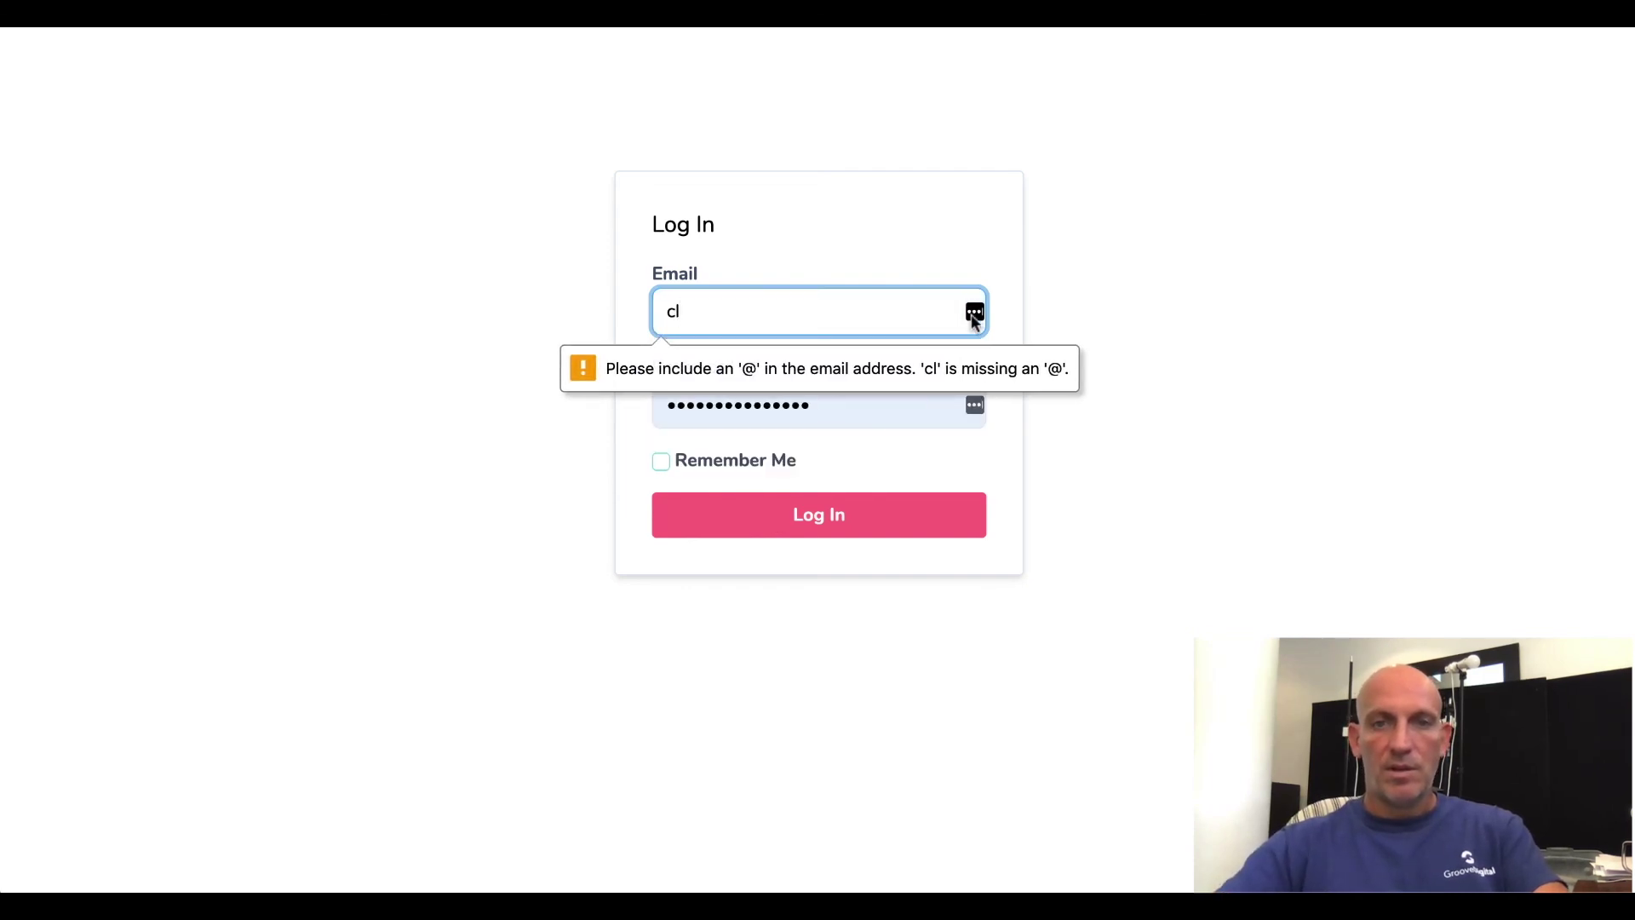
click(976, 313)
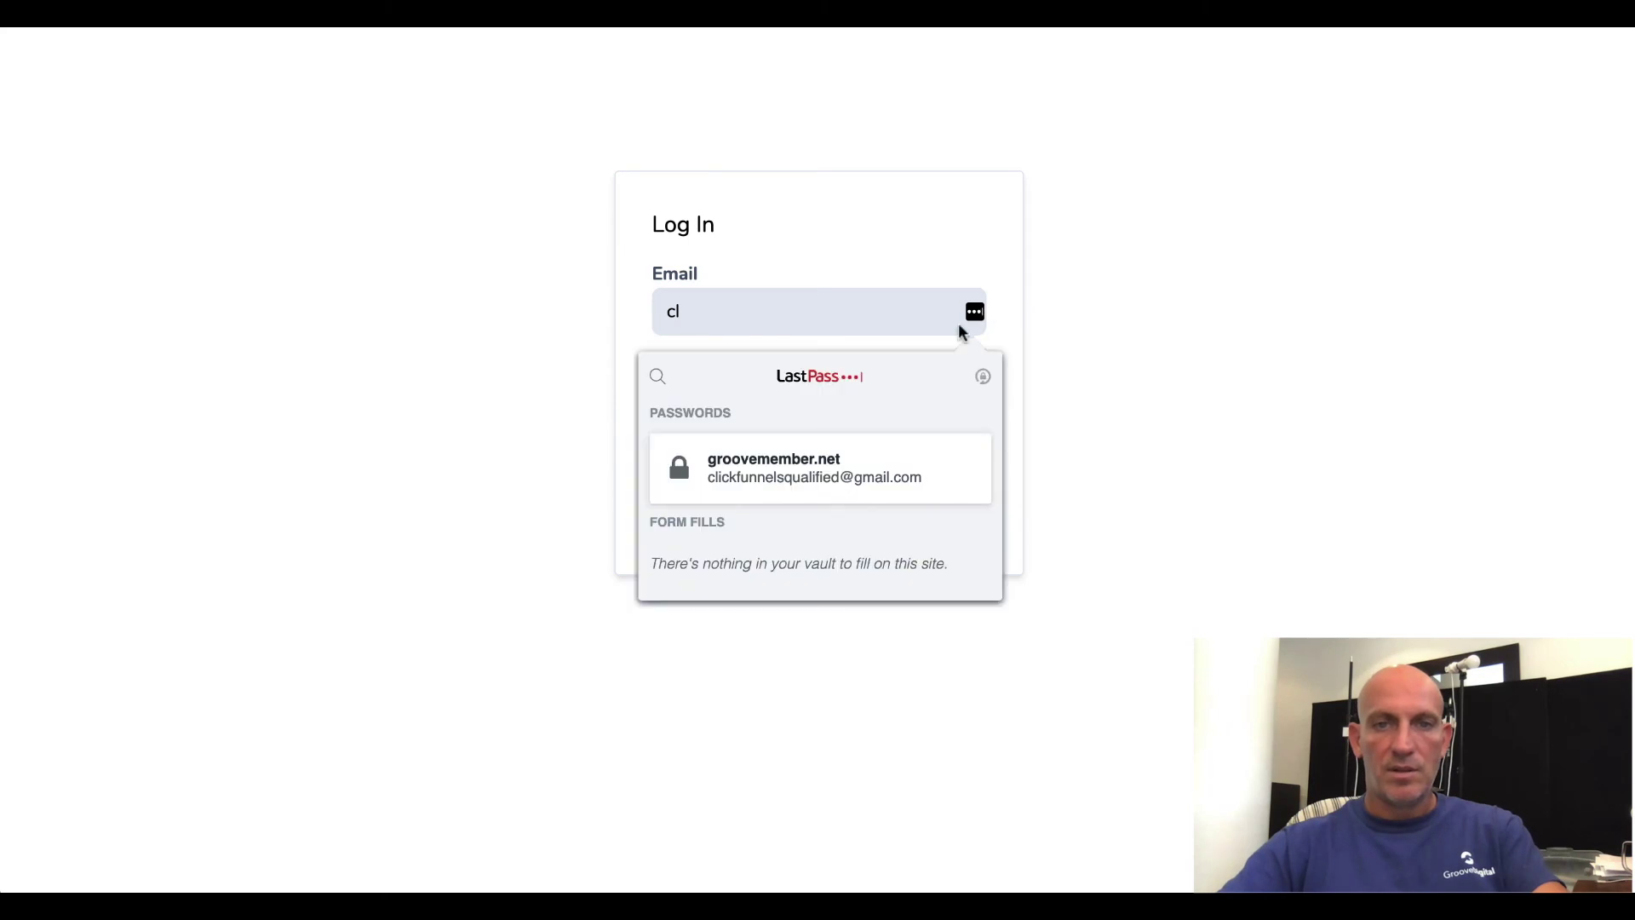
click(802, 466)
click(763, 512)
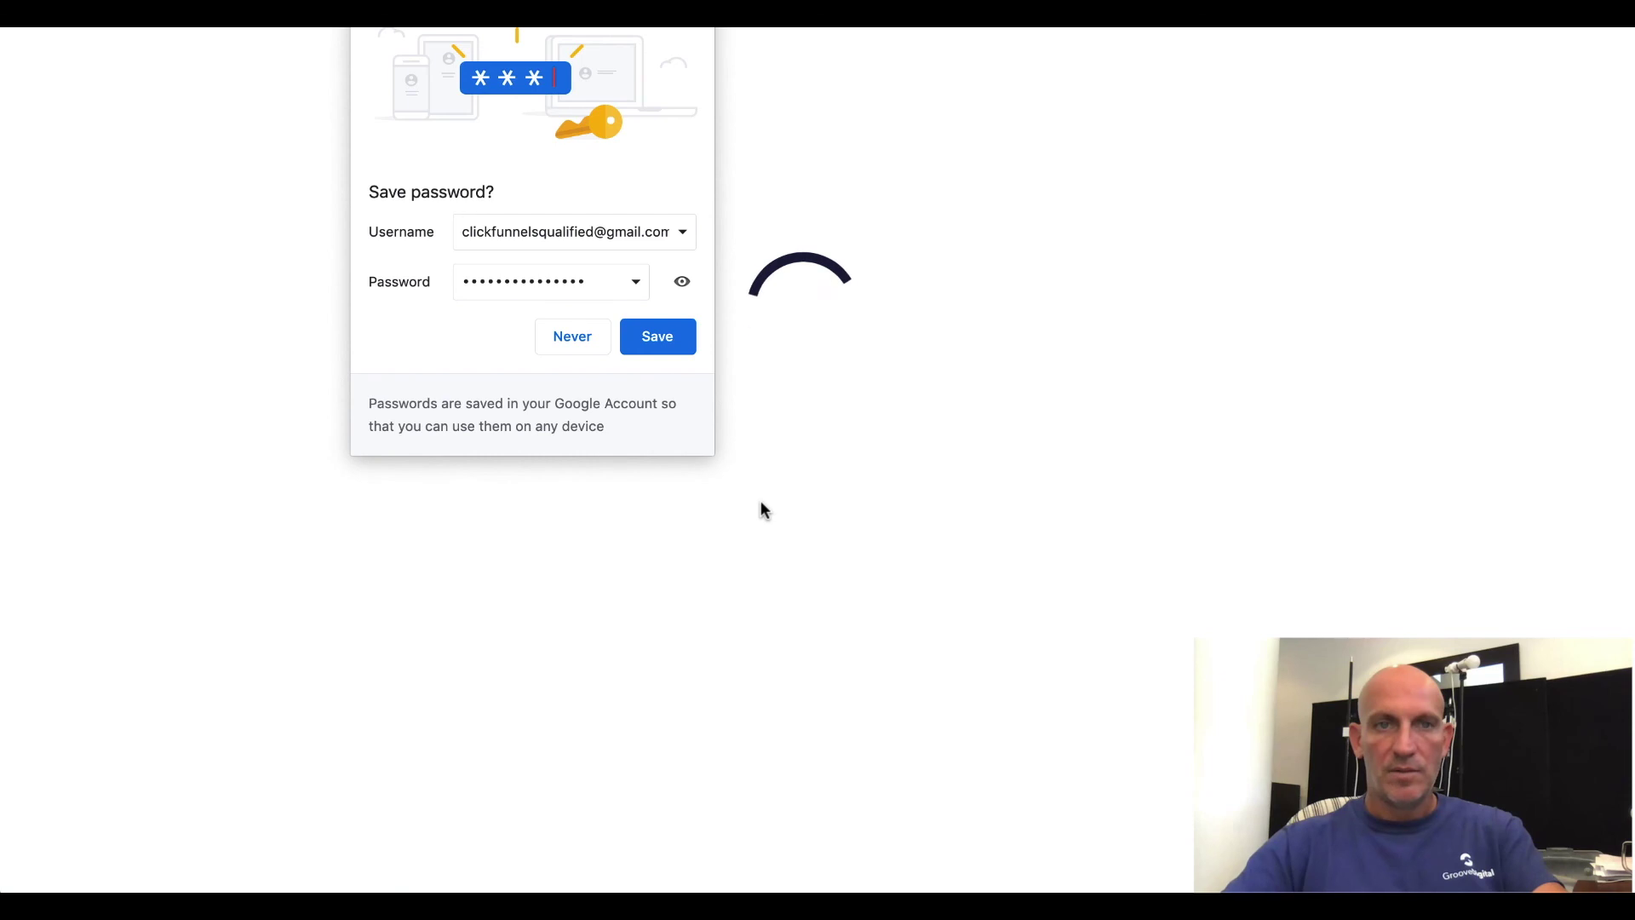
click(648, 336)
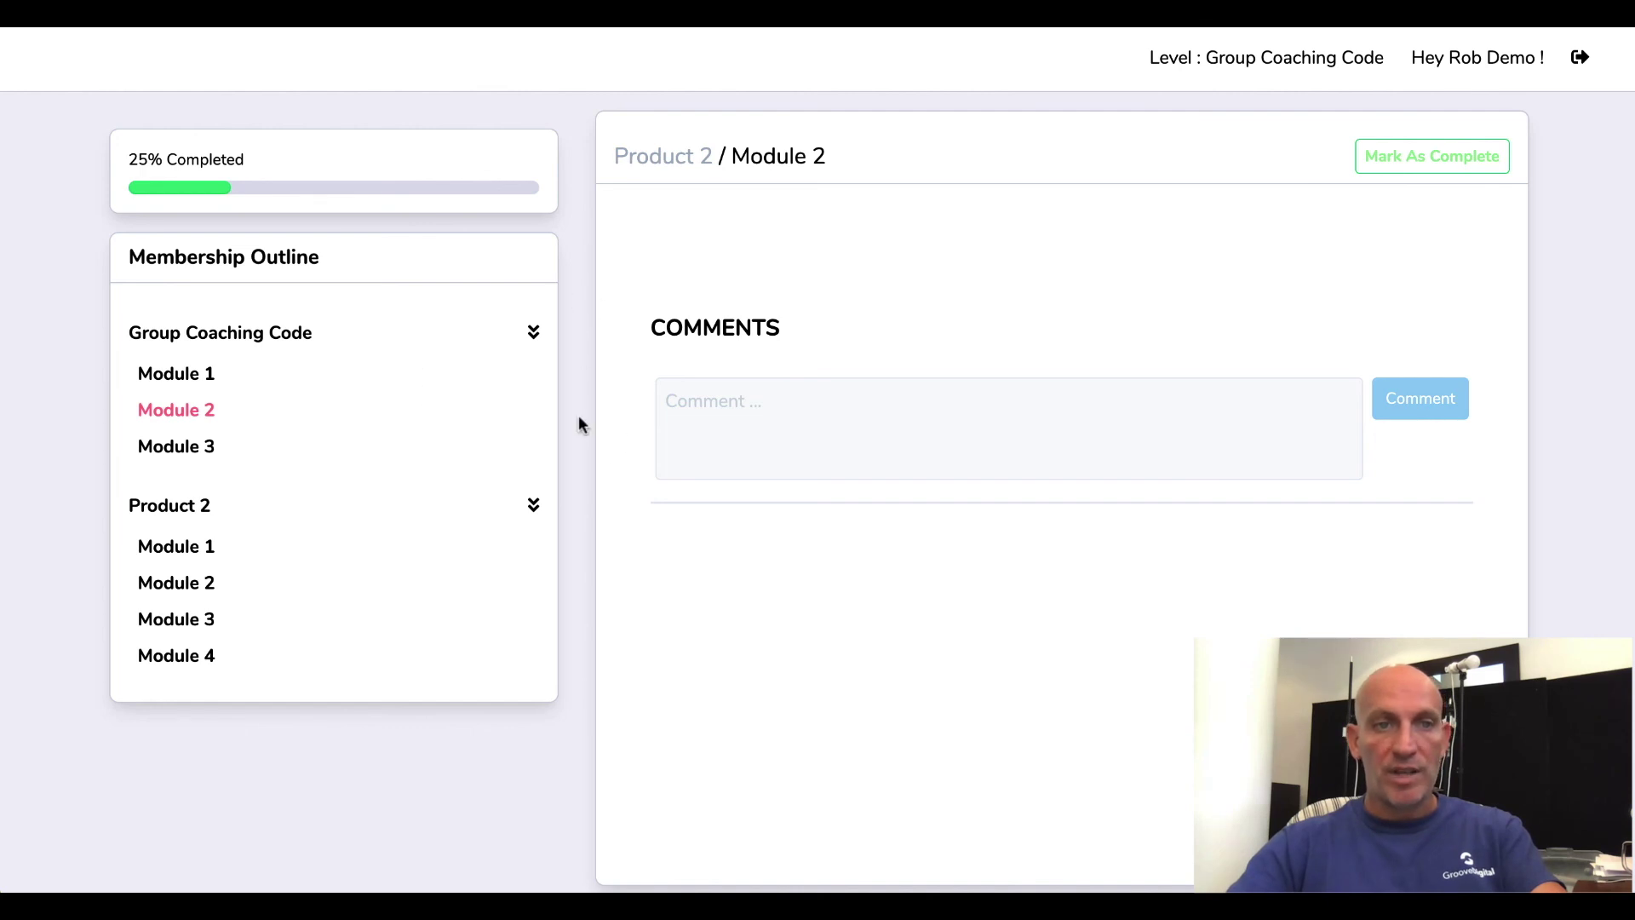
Copy the Group Coaching Code signup URL, open Module 1 and highlight its 'Product 2' heading label
click(177, 377)
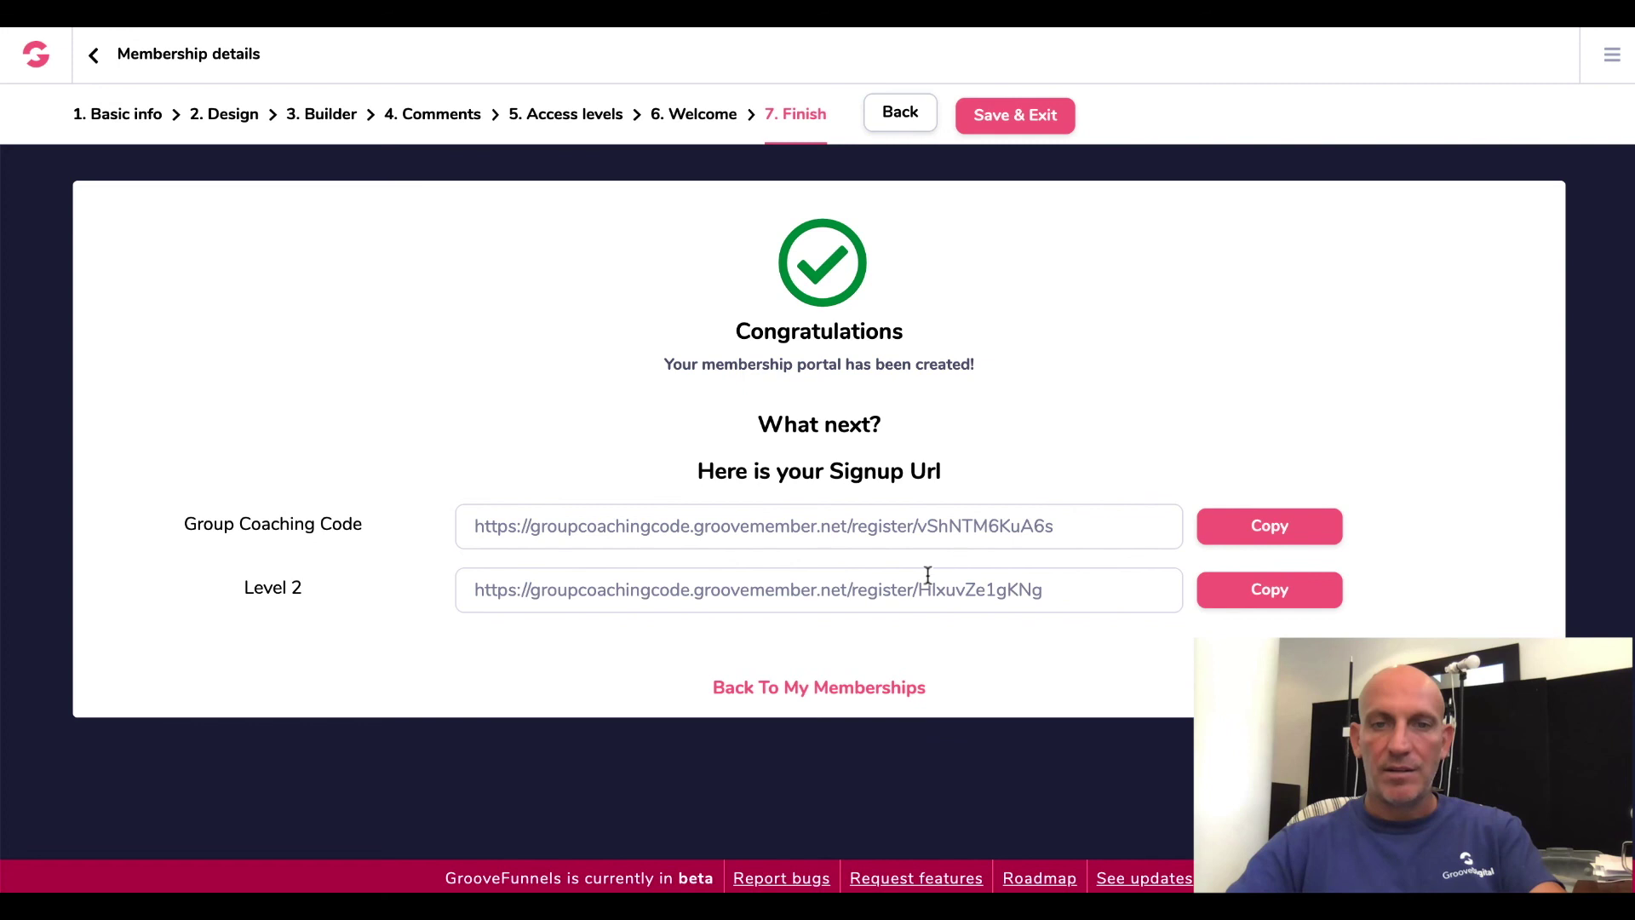
click(1266, 526)
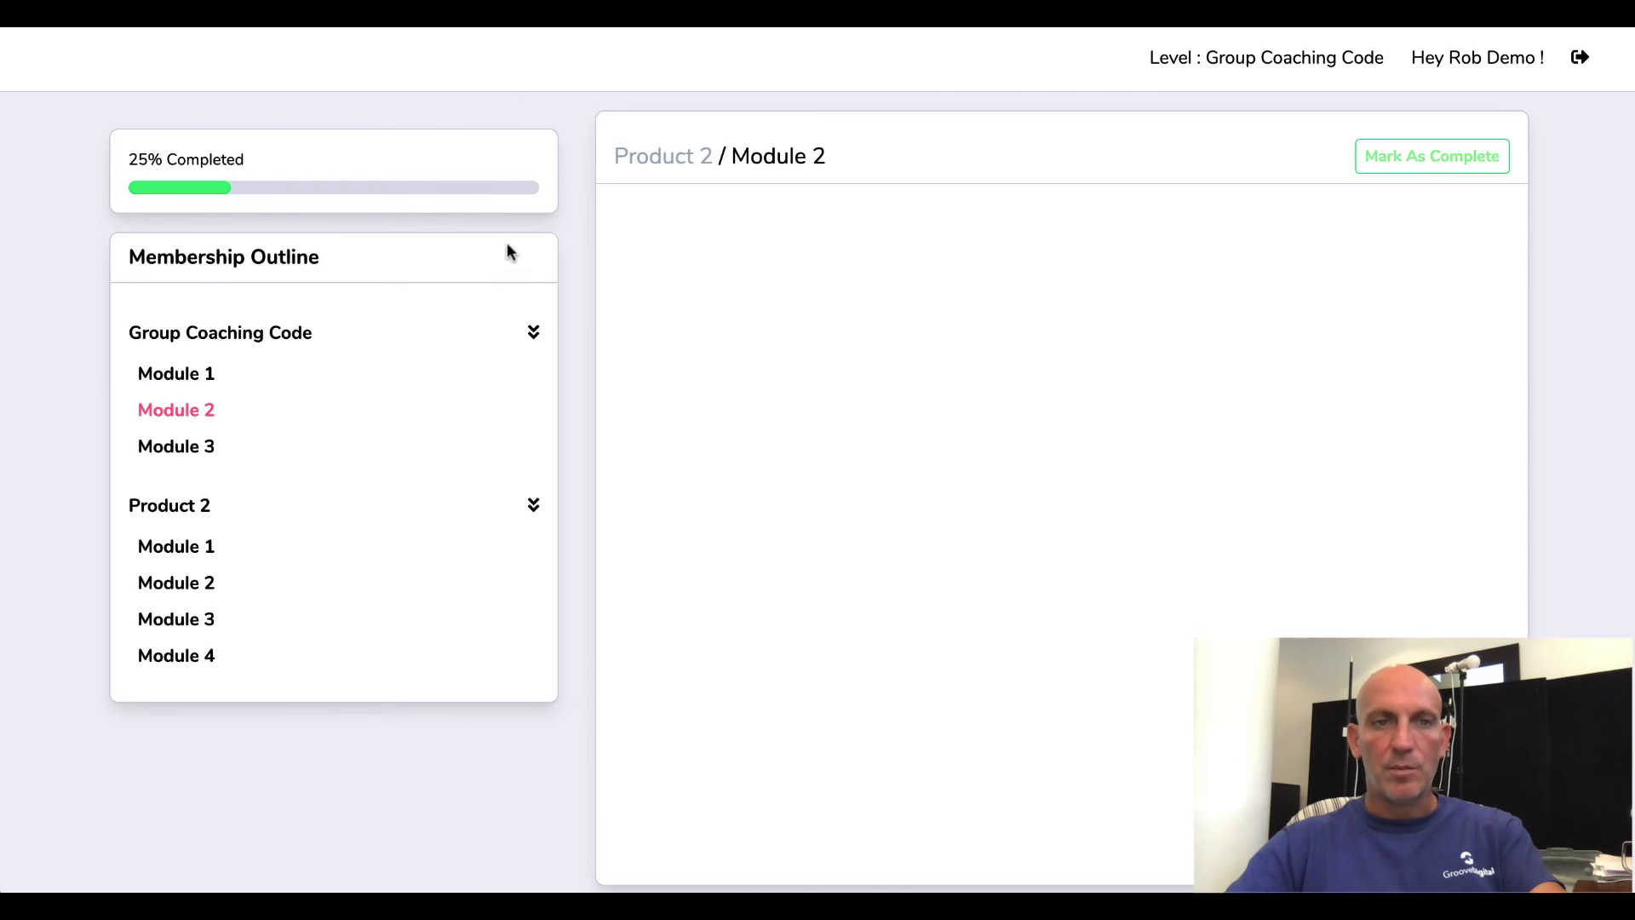
click(182, 380)
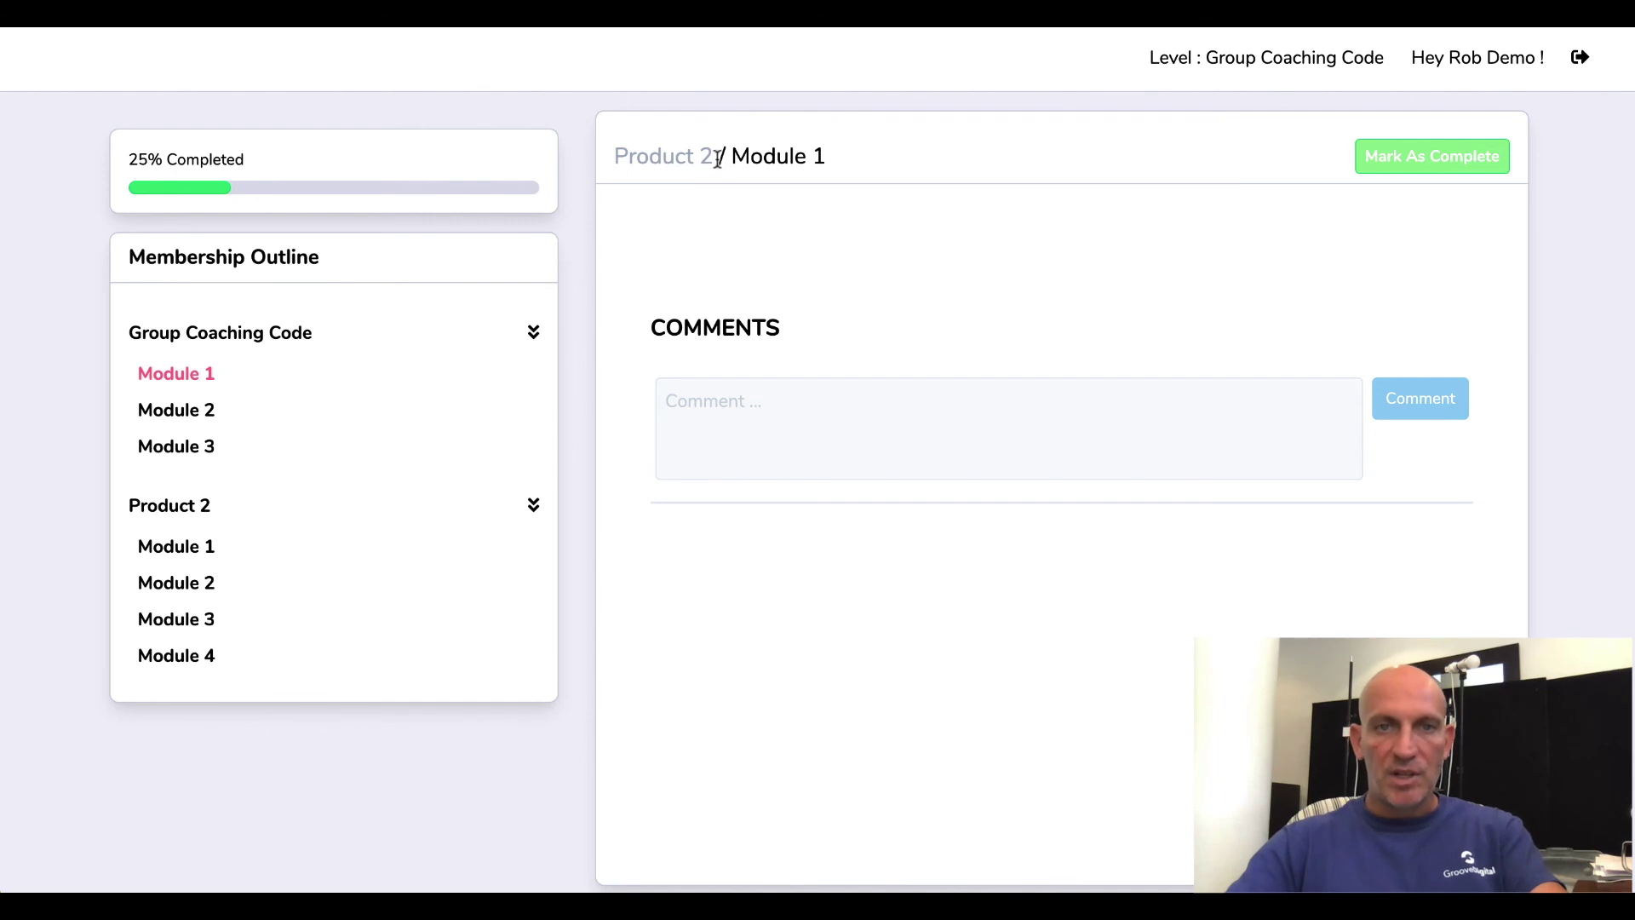
drag(718, 159, 621, 153)
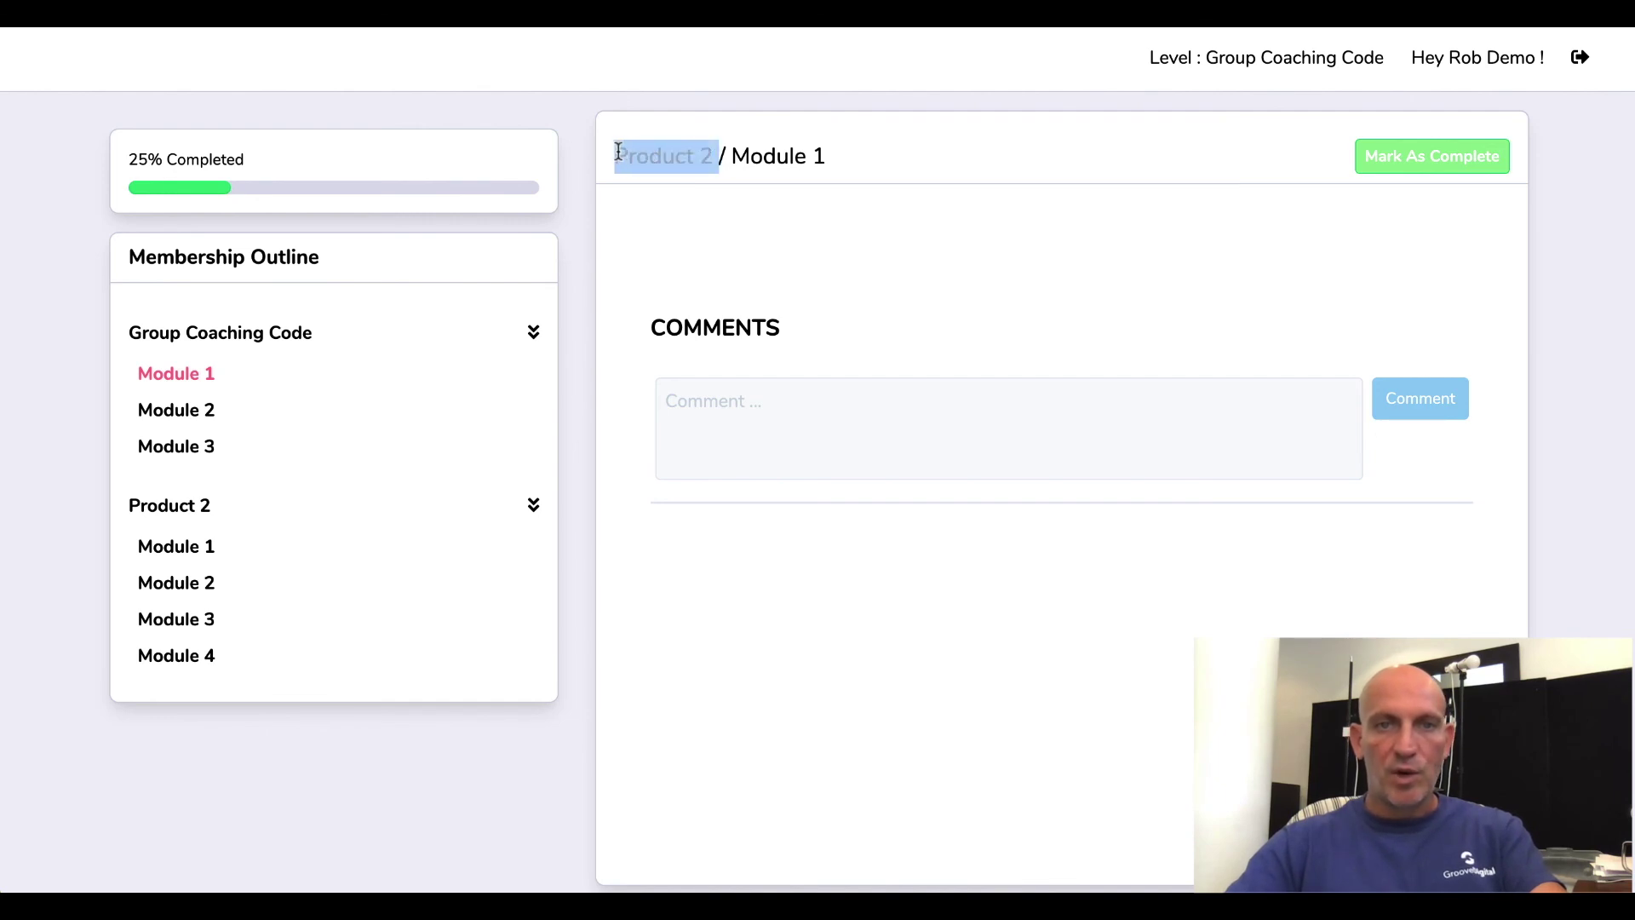